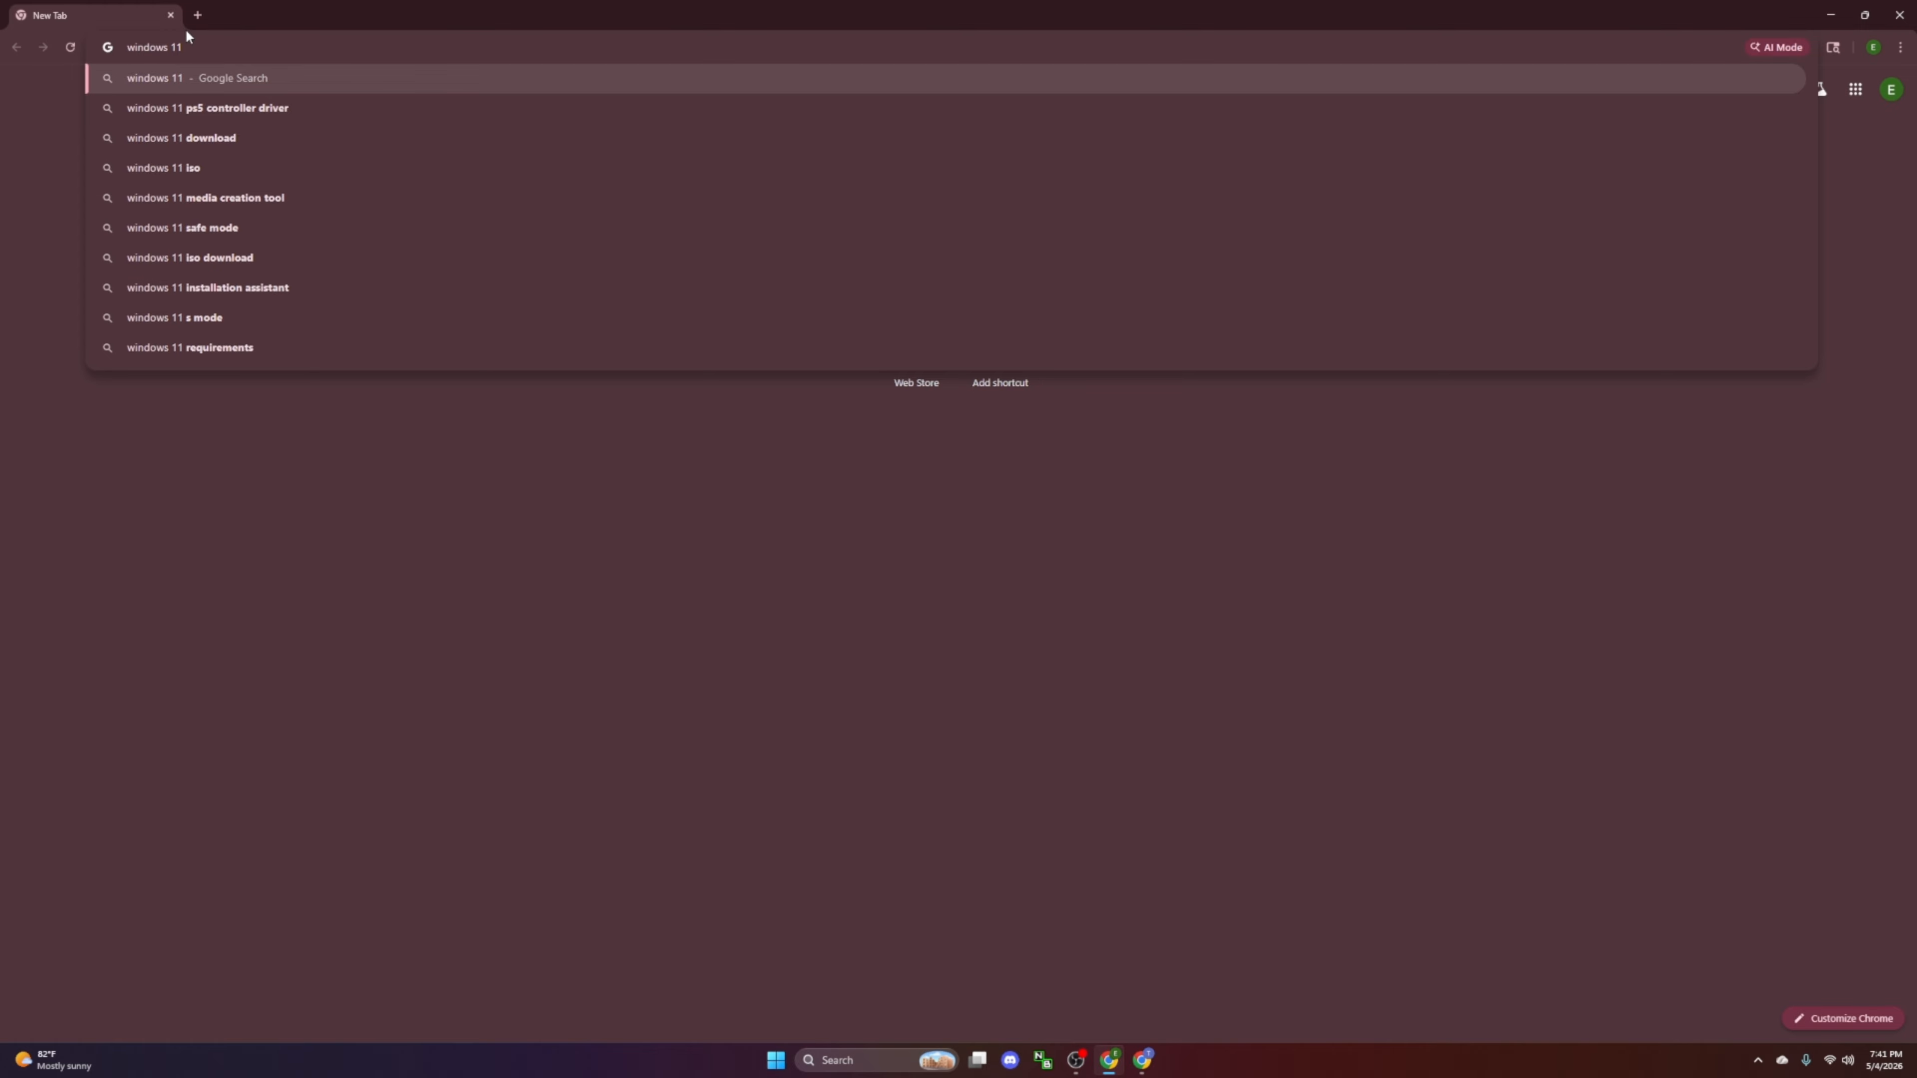
Step: Search the web for "windows 11 iso" and open Microsoft's Download Windows 11 page
{"action": "type", "text": "iso"}
{"action": "key", "text": "Return"}
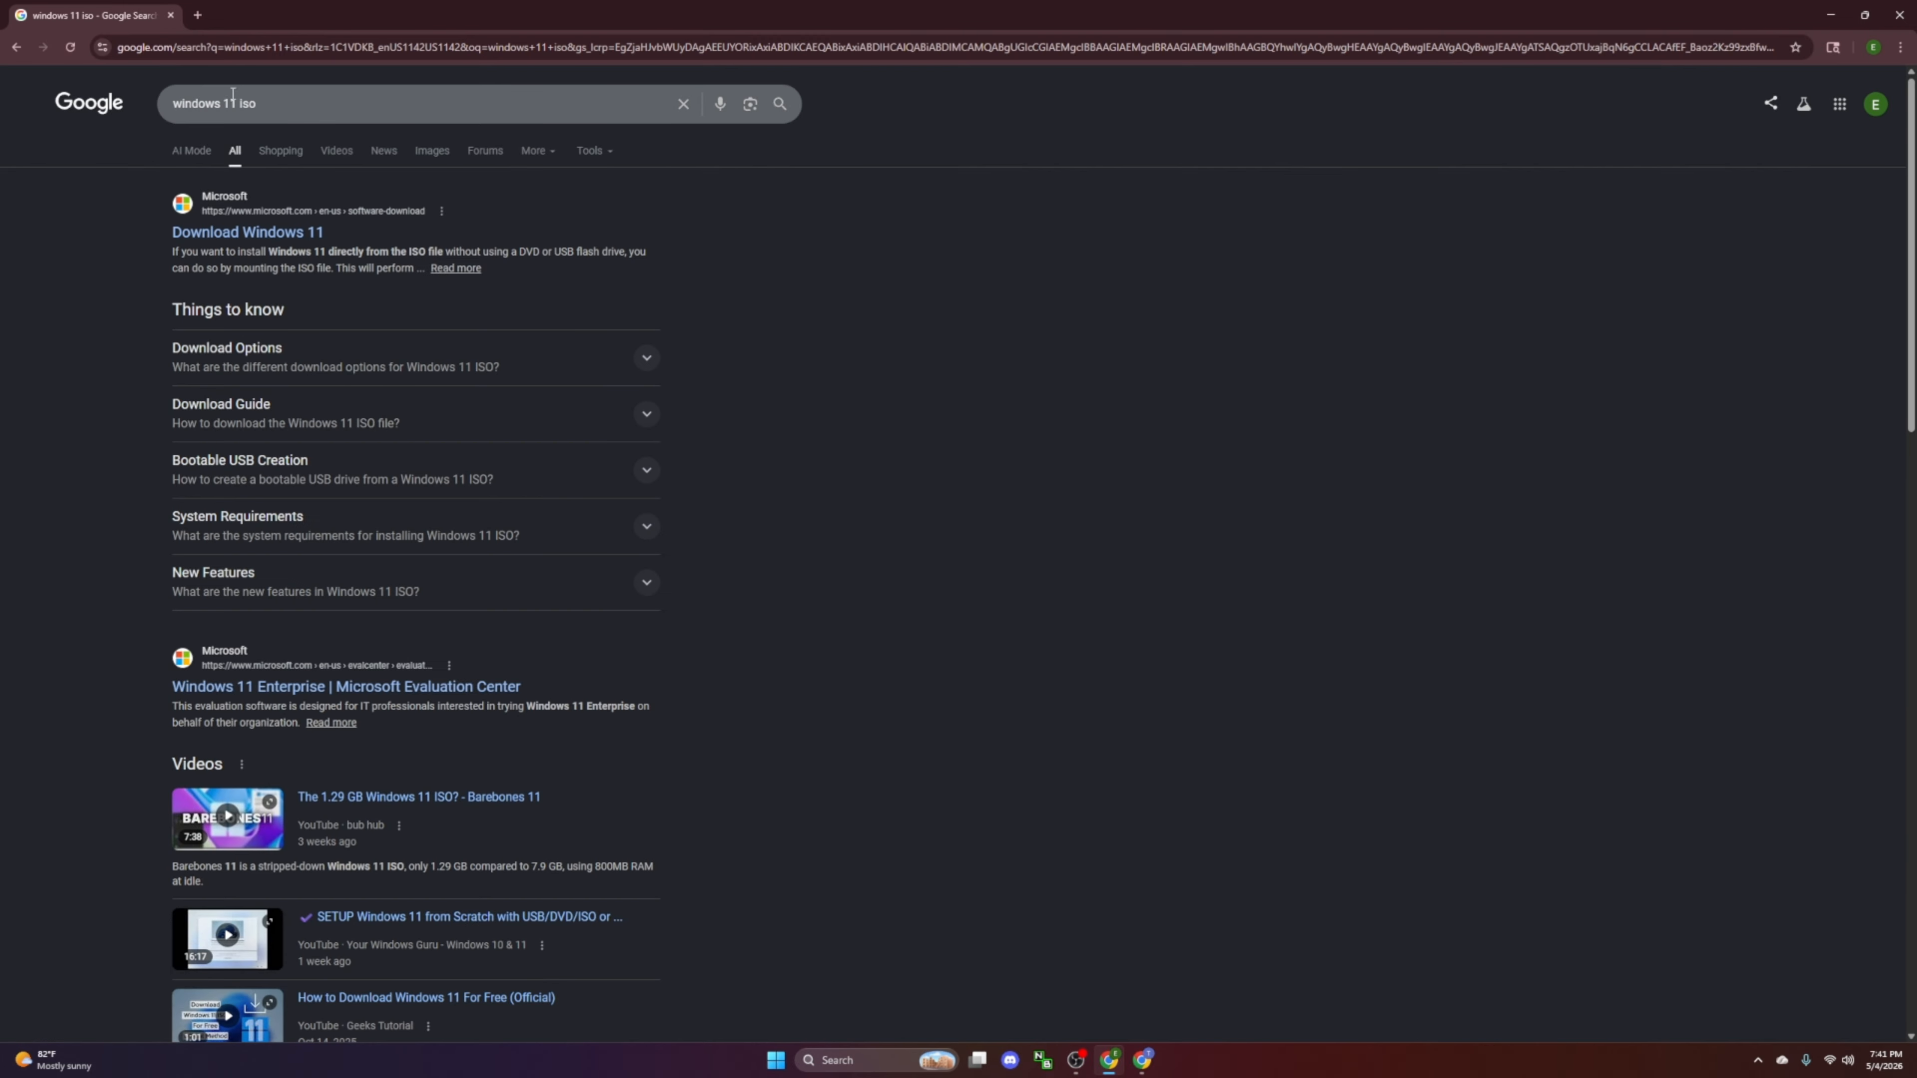
{"action": "left_click", "coordinate": [221, 234]}
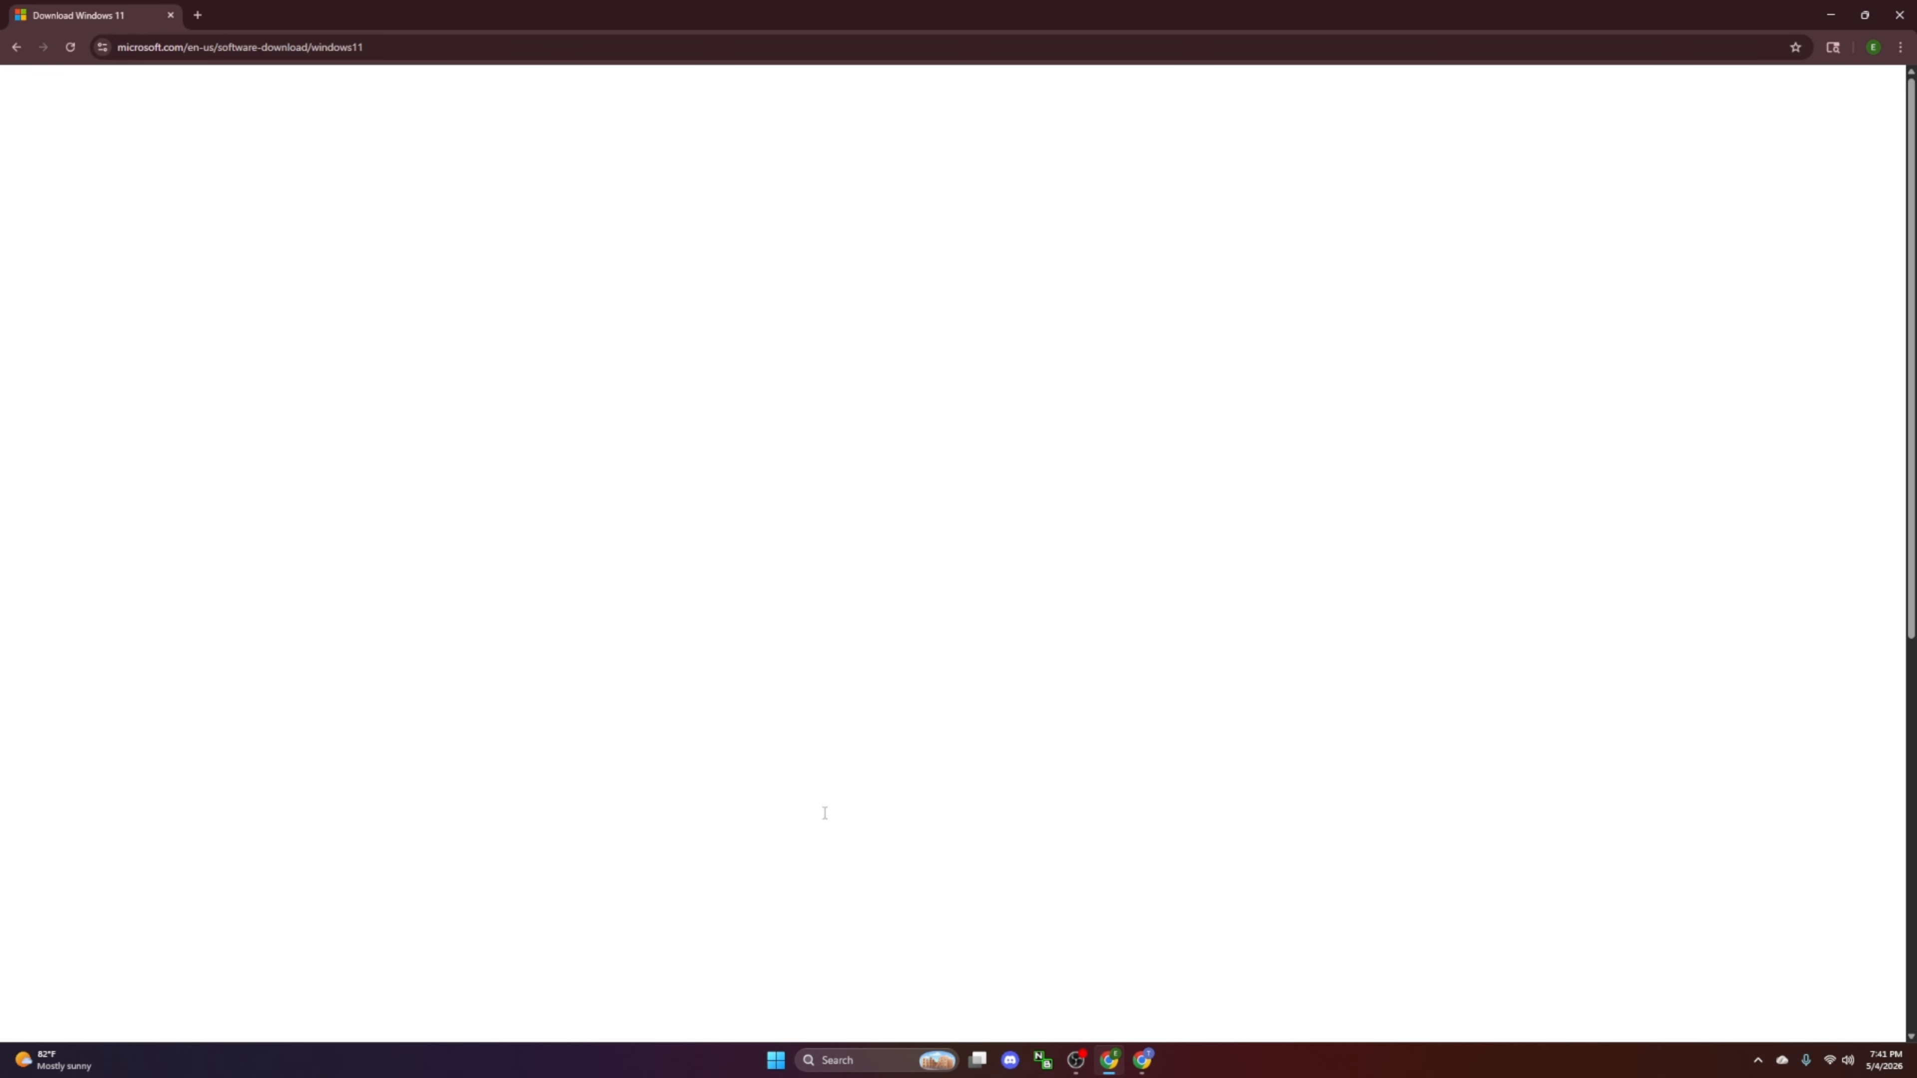
Step: Choose Windows 11 (multi-edition ISO for x64 devices) as the disk image download and confirm it
{"action": "scroll", "coordinate": [755, 830], "scroll_direction": "down", "scroll_amount": 10}
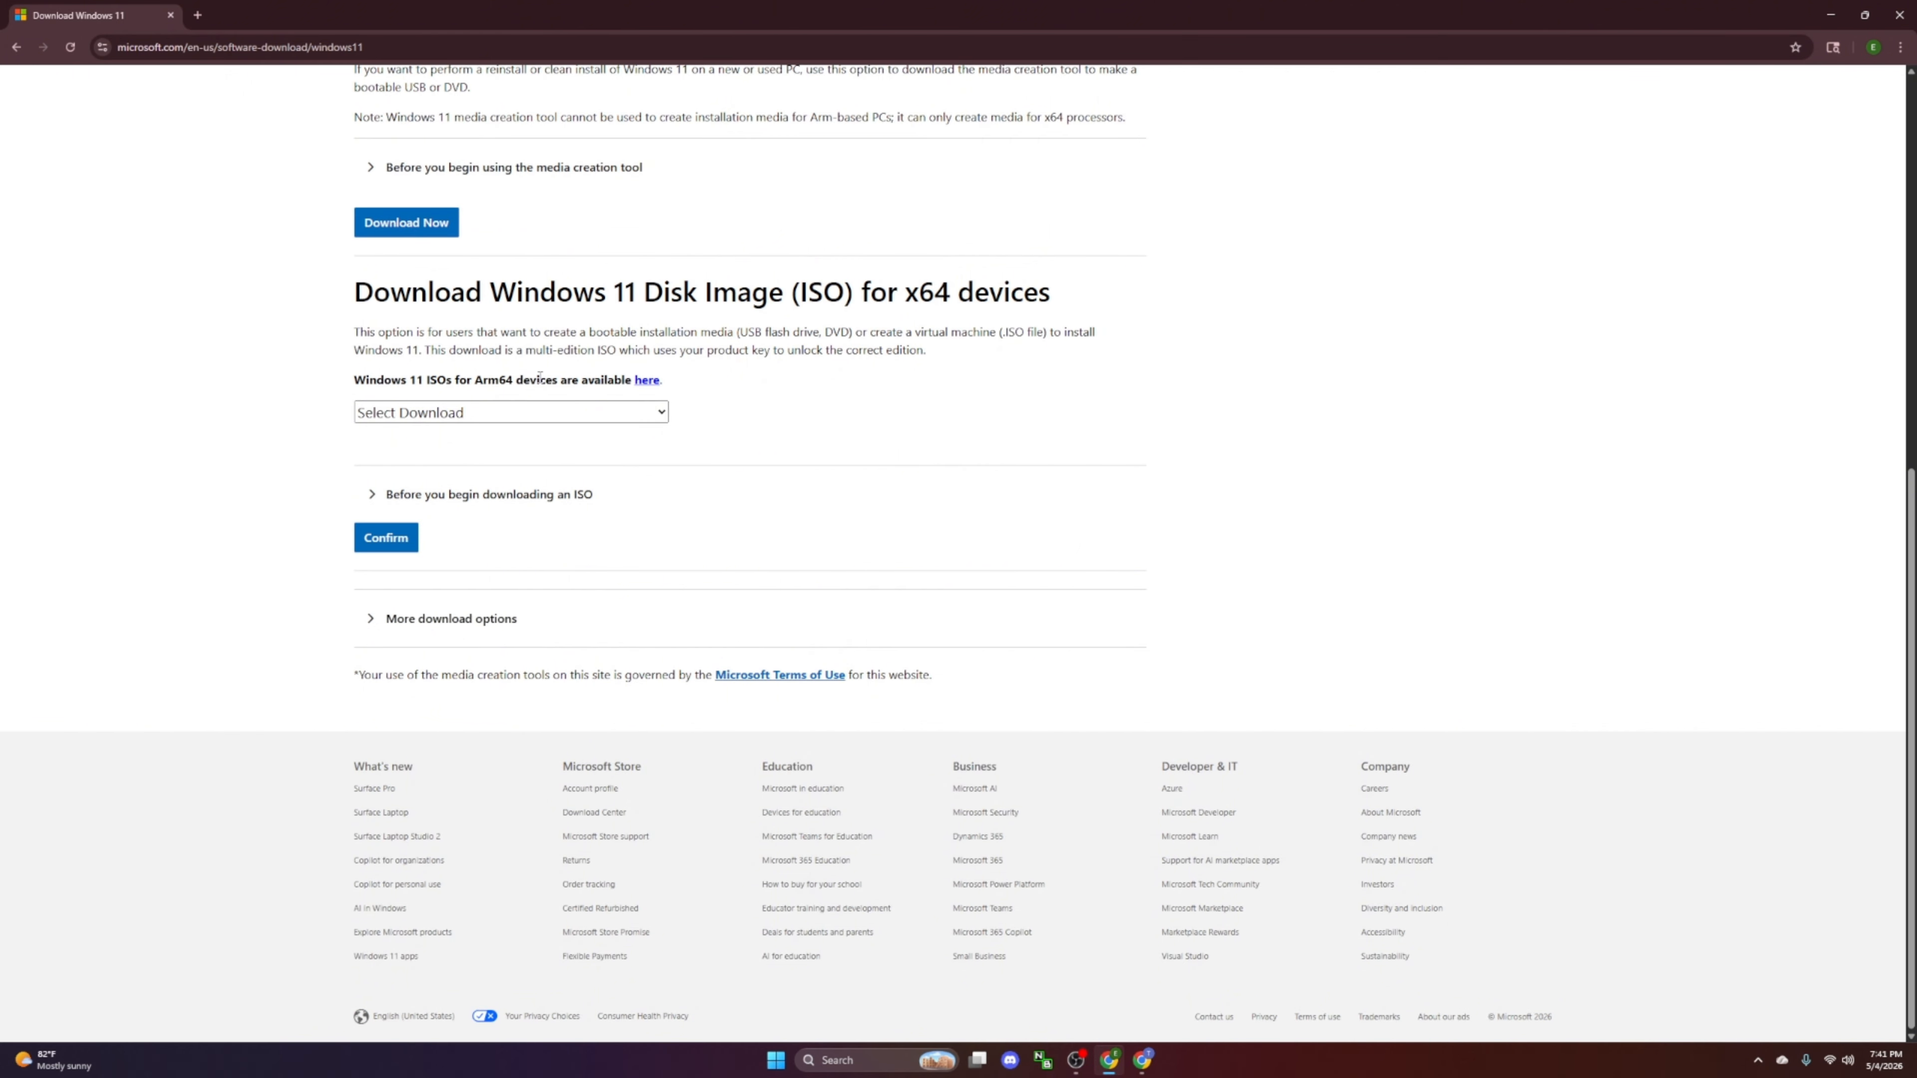
{"action": "left_click", "coordinate": [484, 416]}
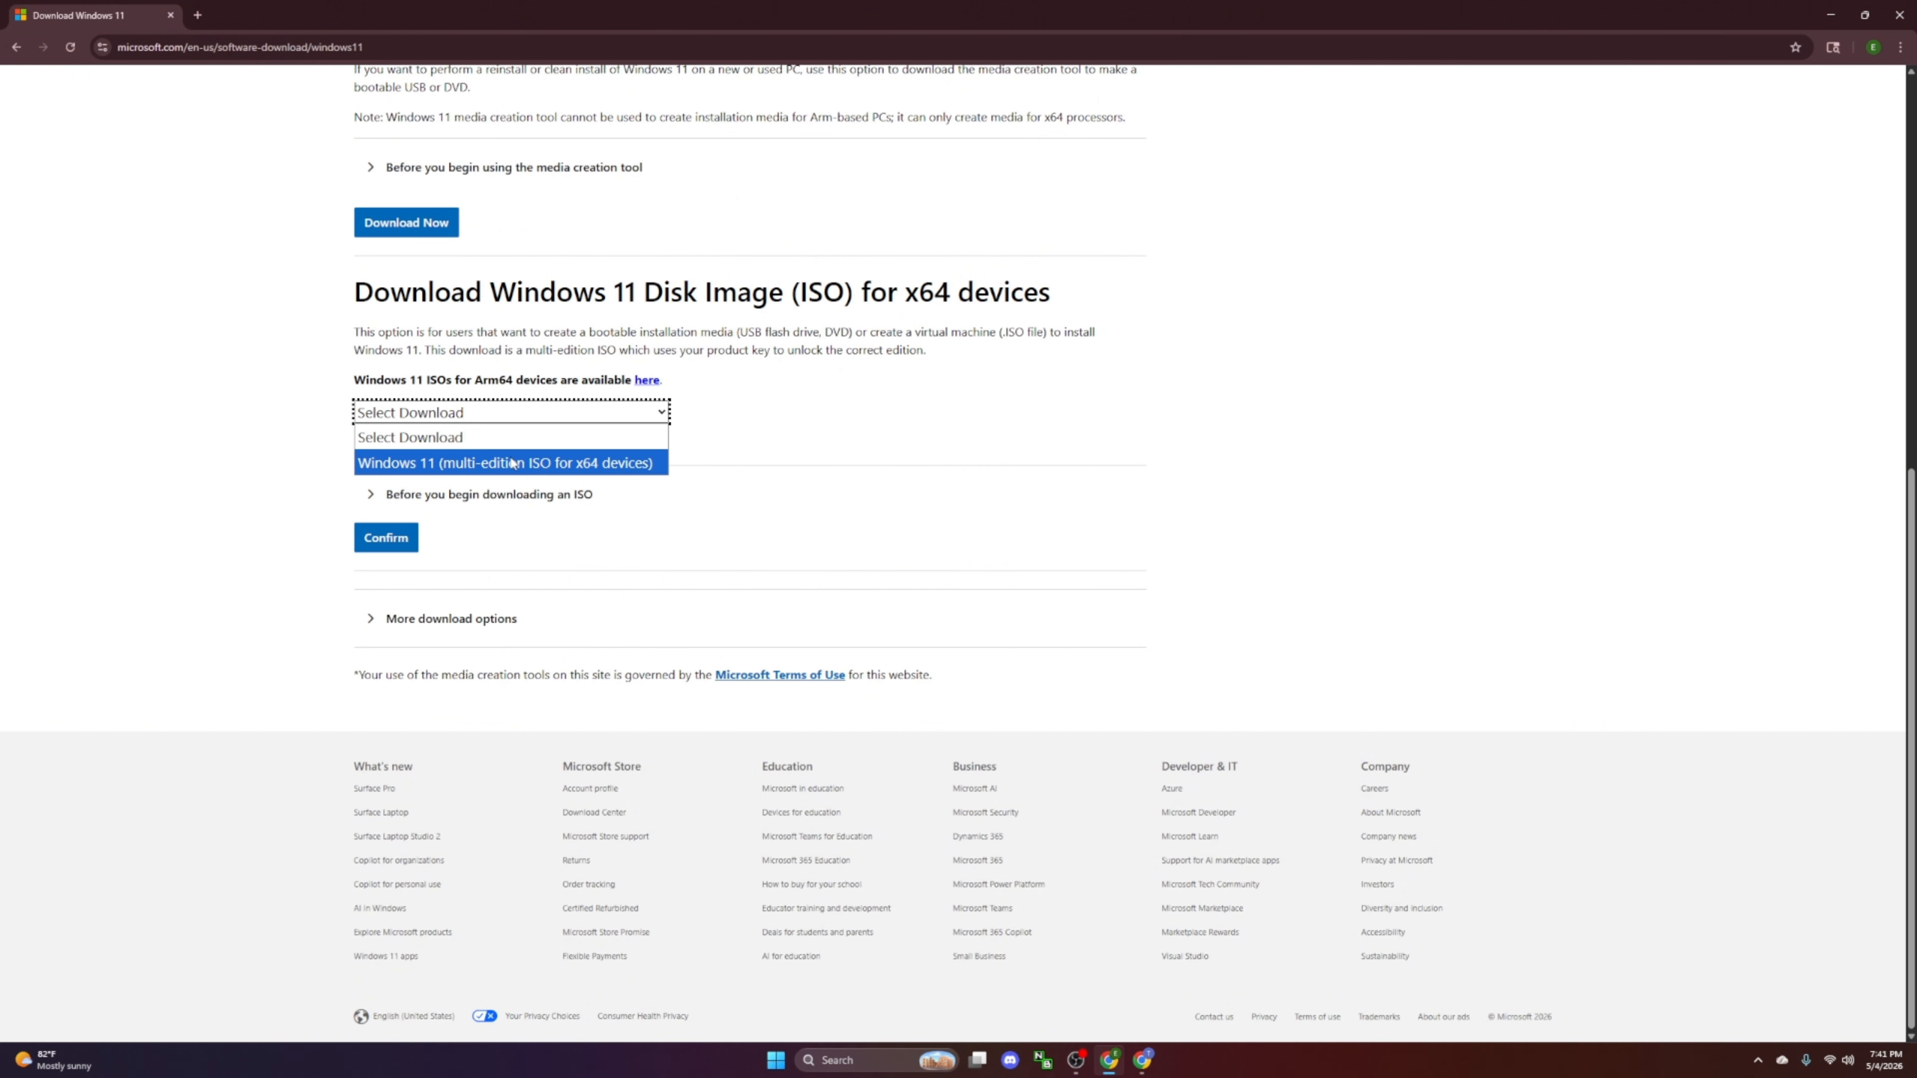
{"action": "left_click", "coordinate": [531, 464]}
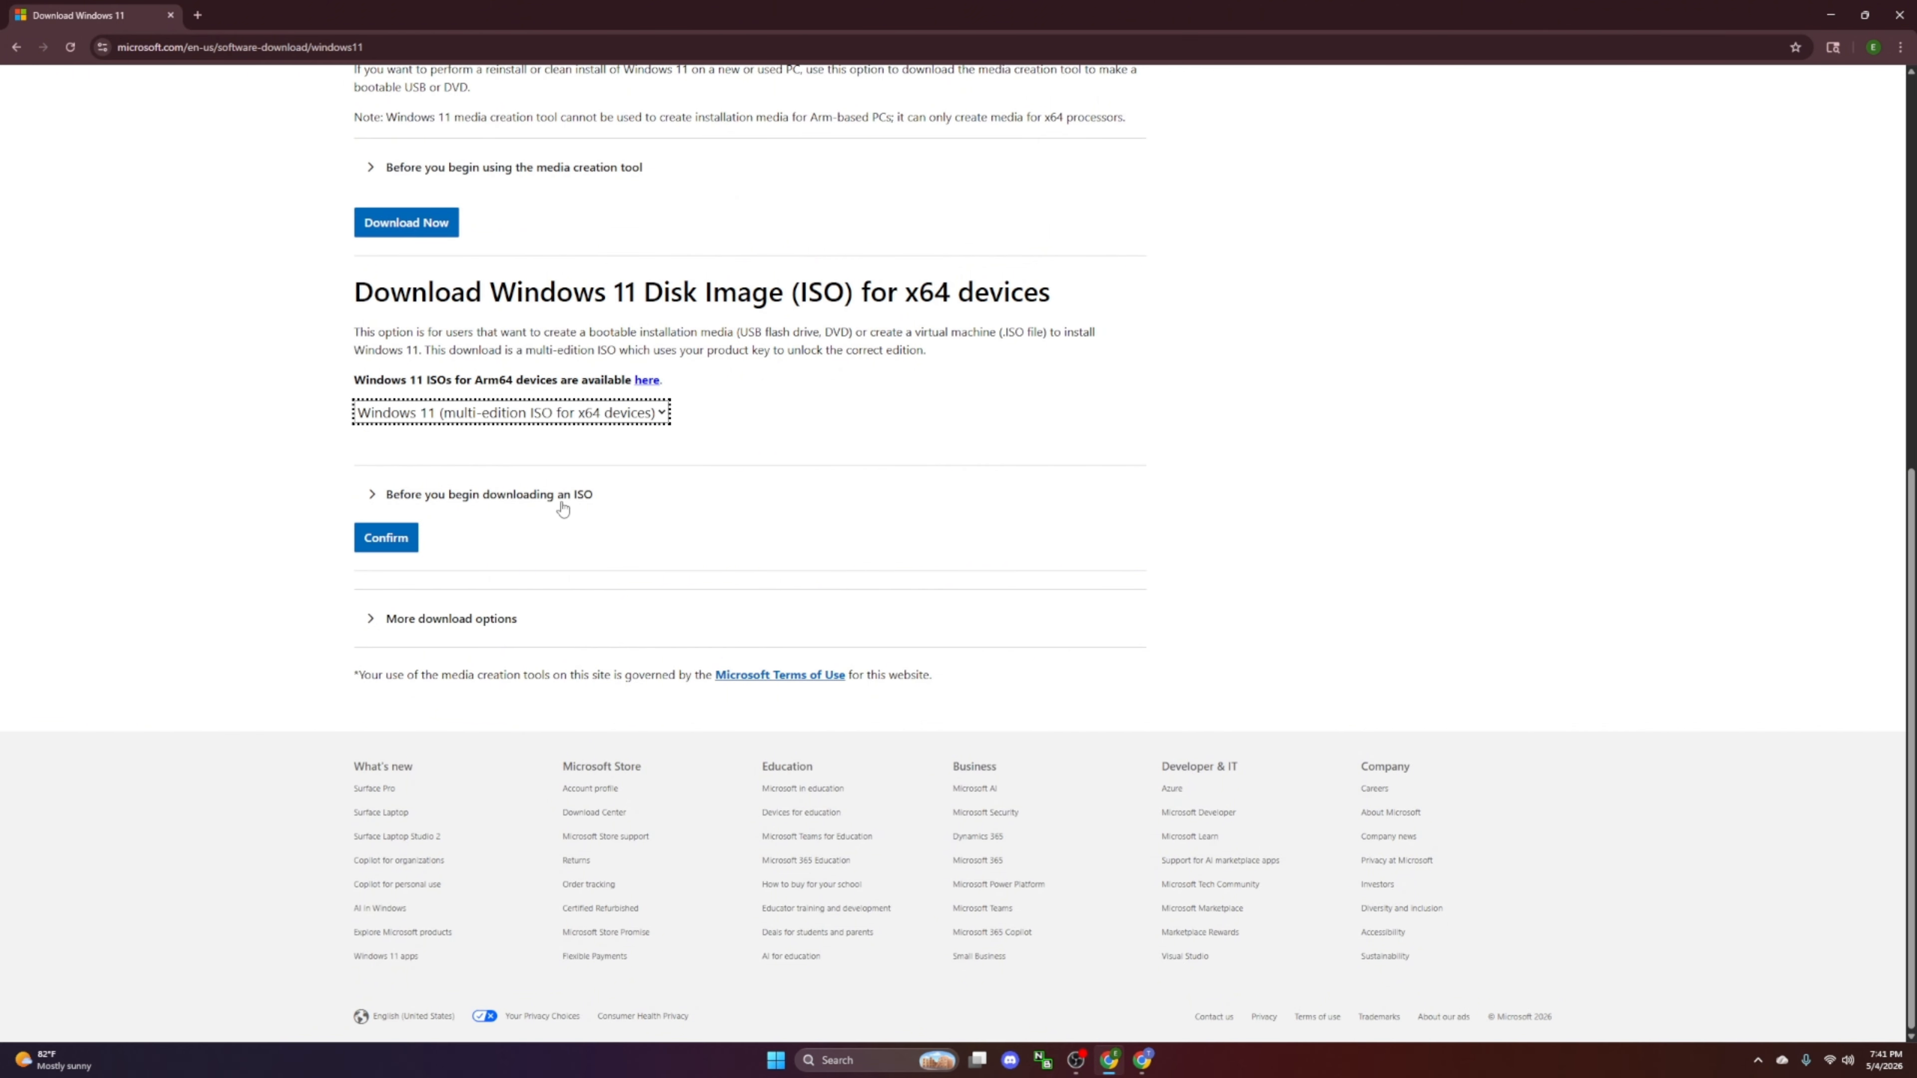
{"action": "left_click", "coordinate": [383, 541]}
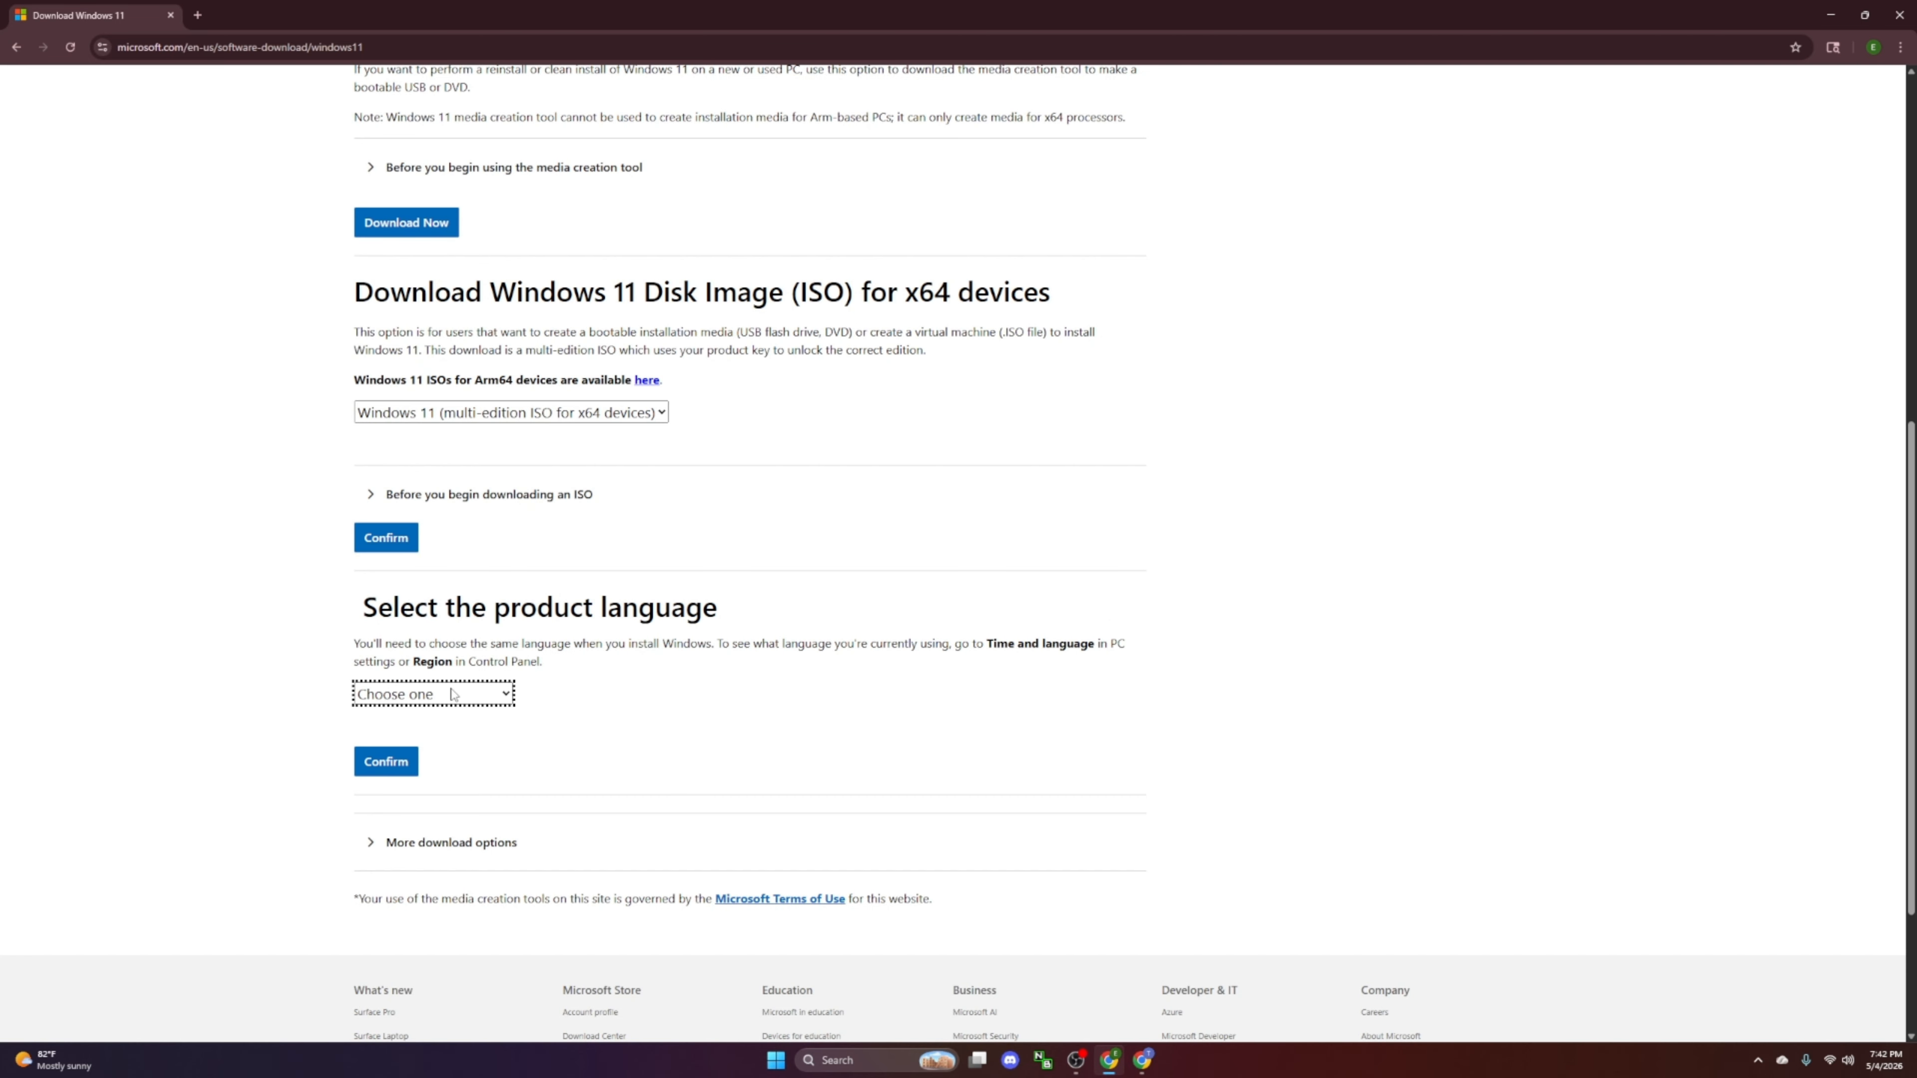
Step: Set the product language to English (United States) and confirm the choice
{"action": "left_click", "coordinate": [452, 694]}
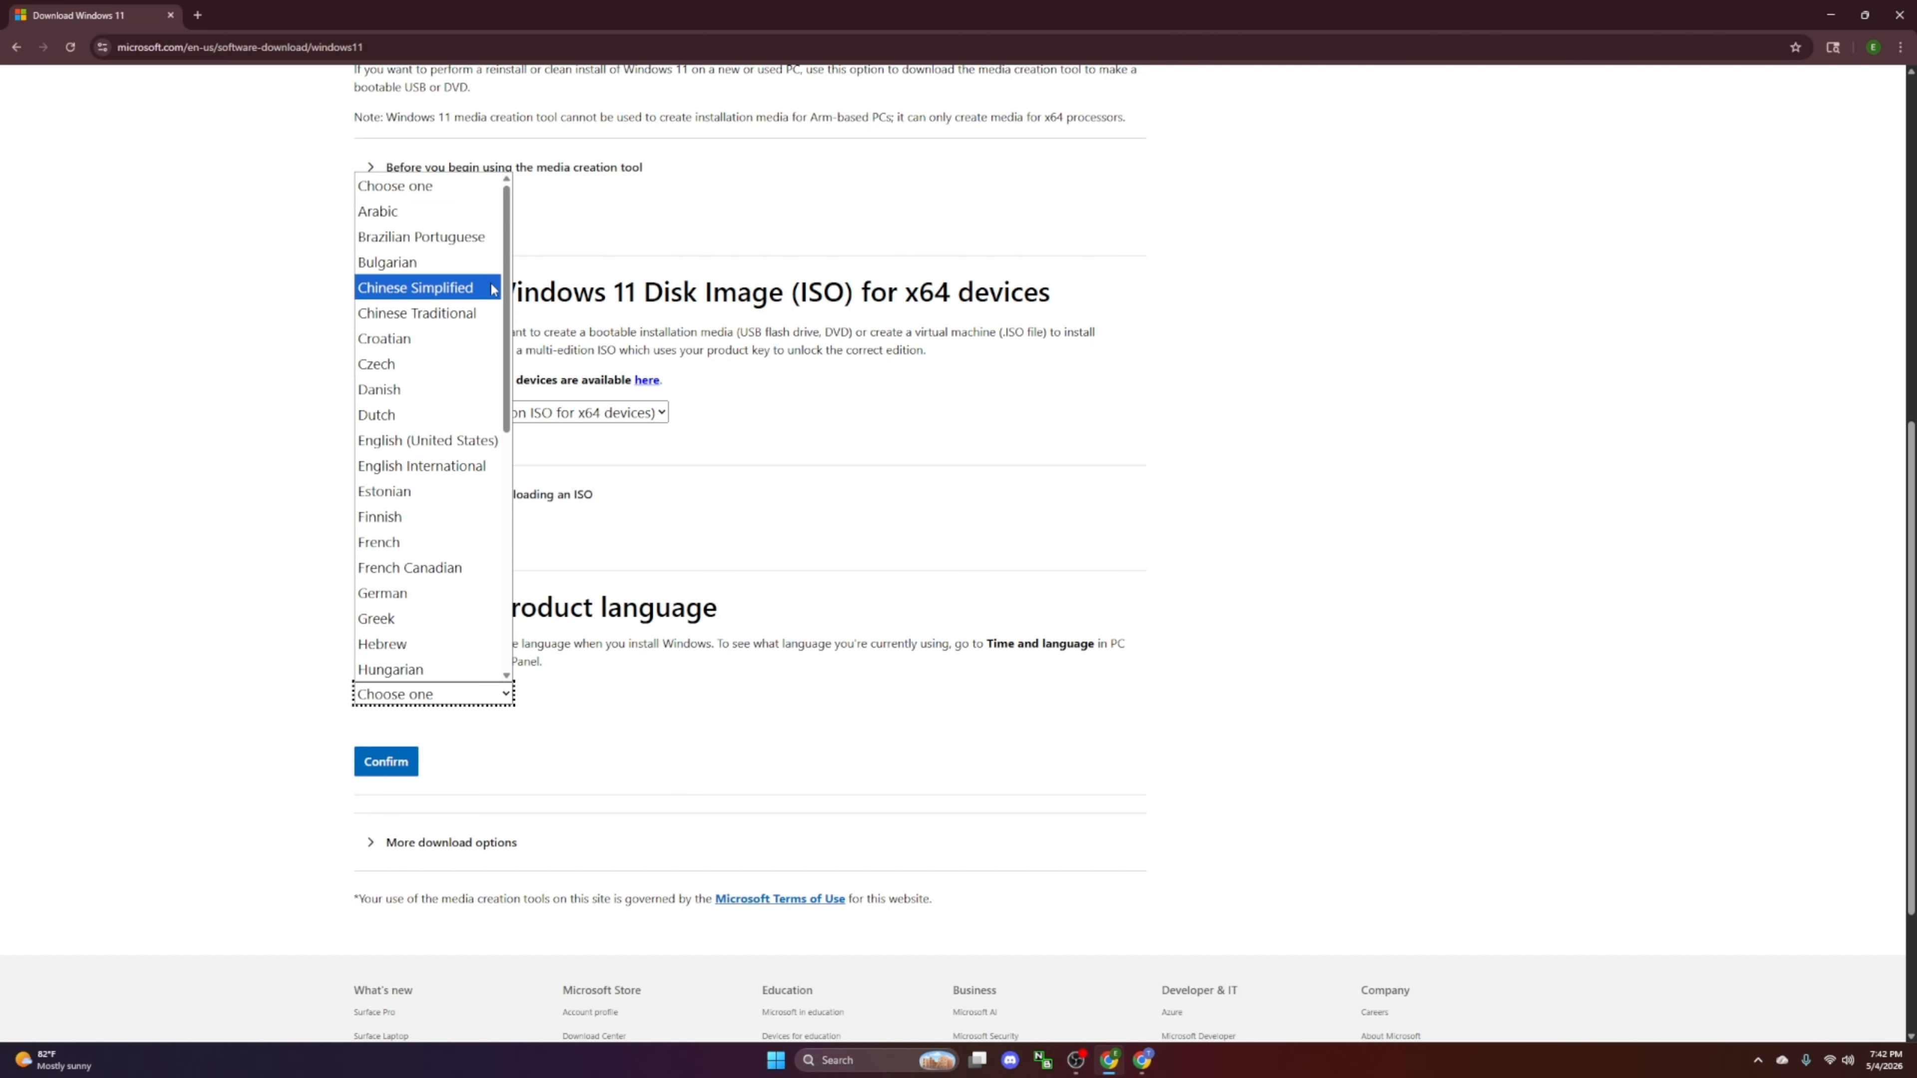
{"action": "scroll", "coordinate": [492, 402], "scroll_direction": "down", "scroll_amount": 5}
{"action": "scroll", "coordinate": [492, 403], "scroll_direction": "up", "scroll_amount": 10}
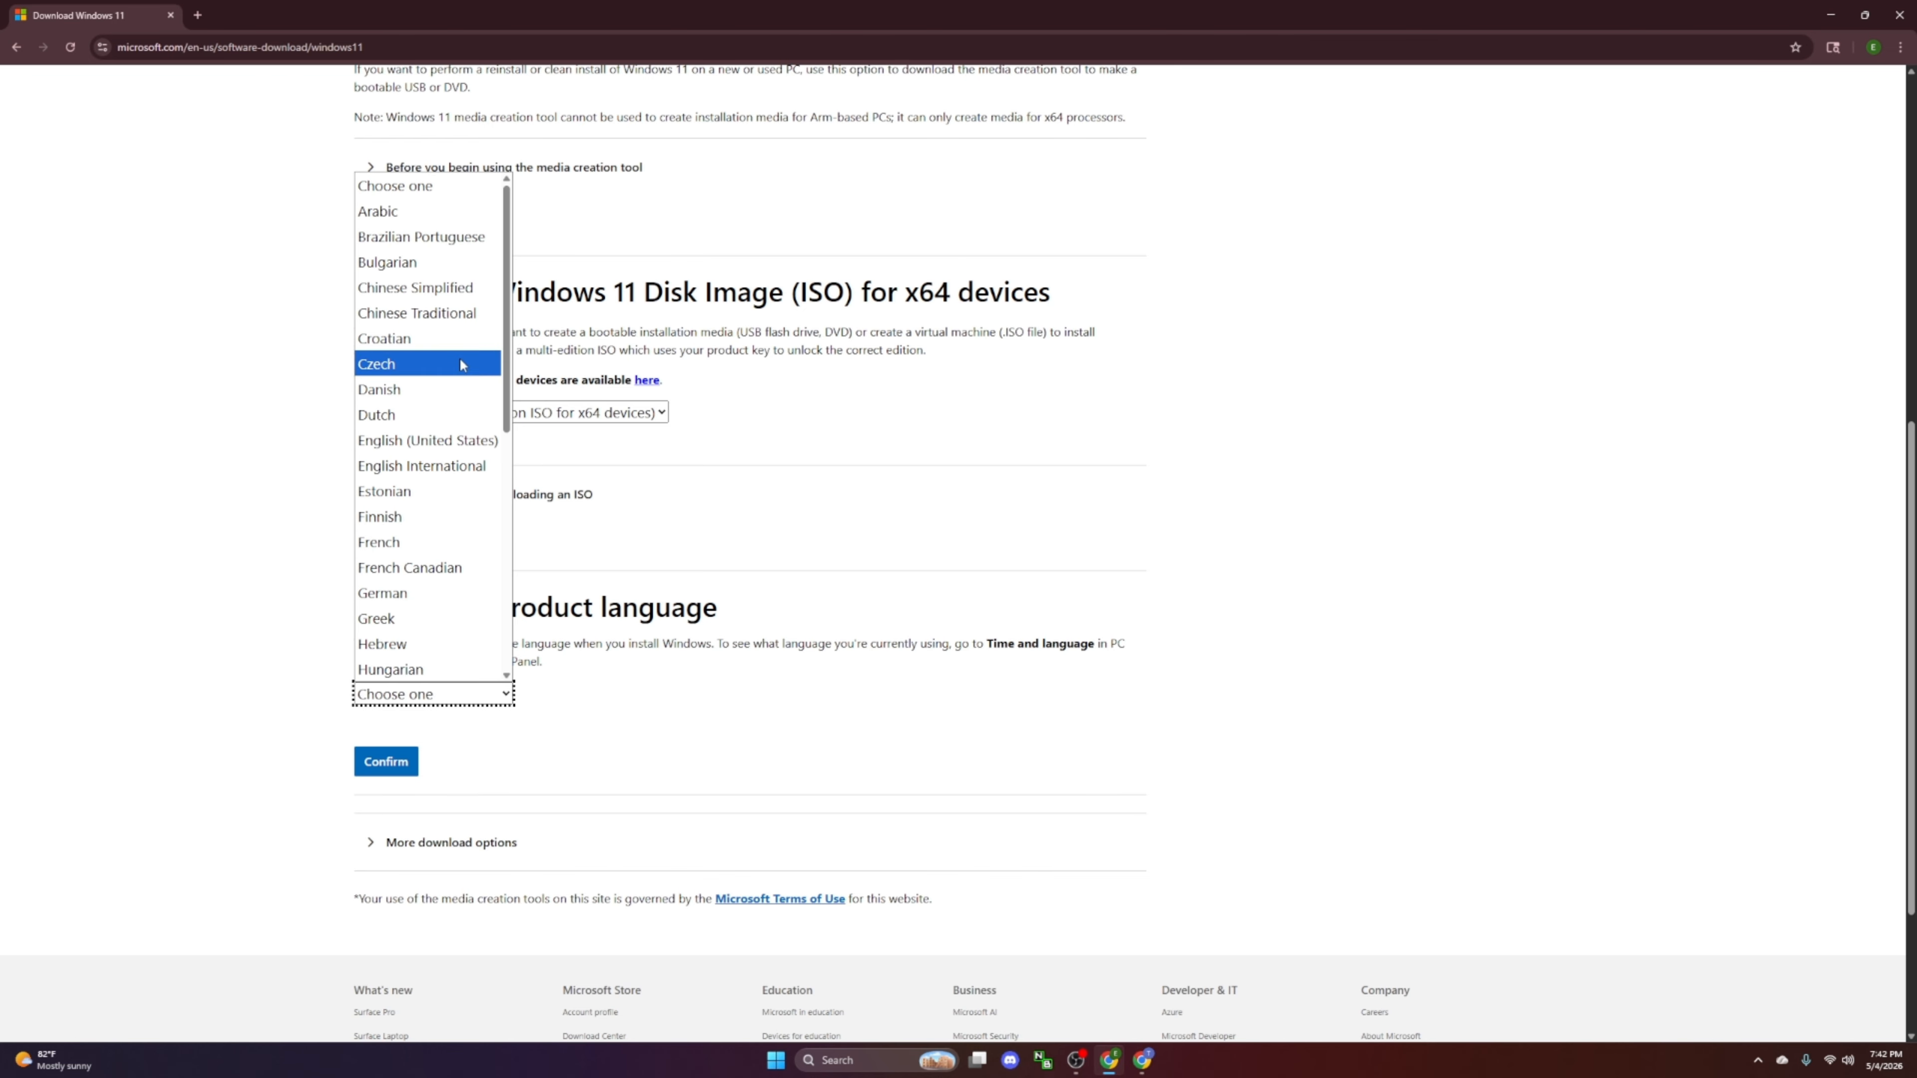
{"action": "left_click", "coordinate": [456, 435]}
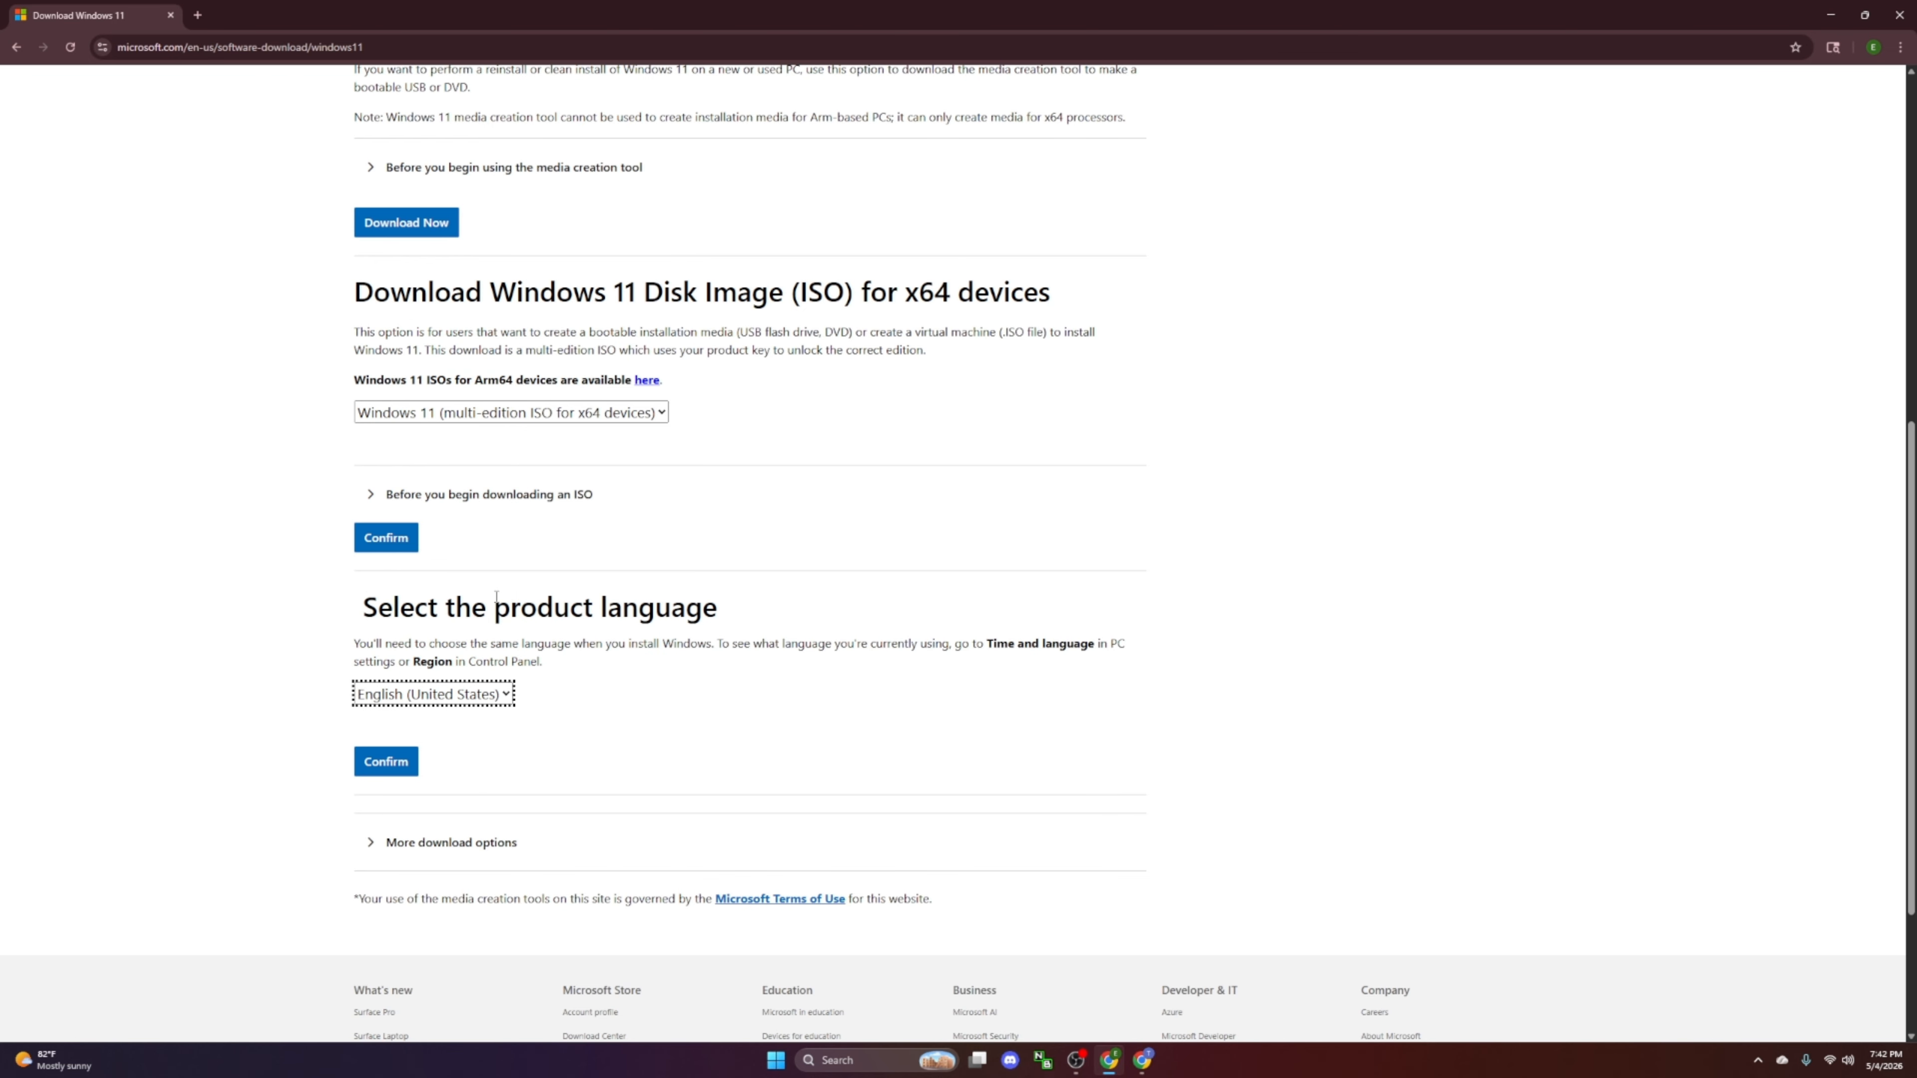
{"action": "left_click", "coordinate": [381, 764]}
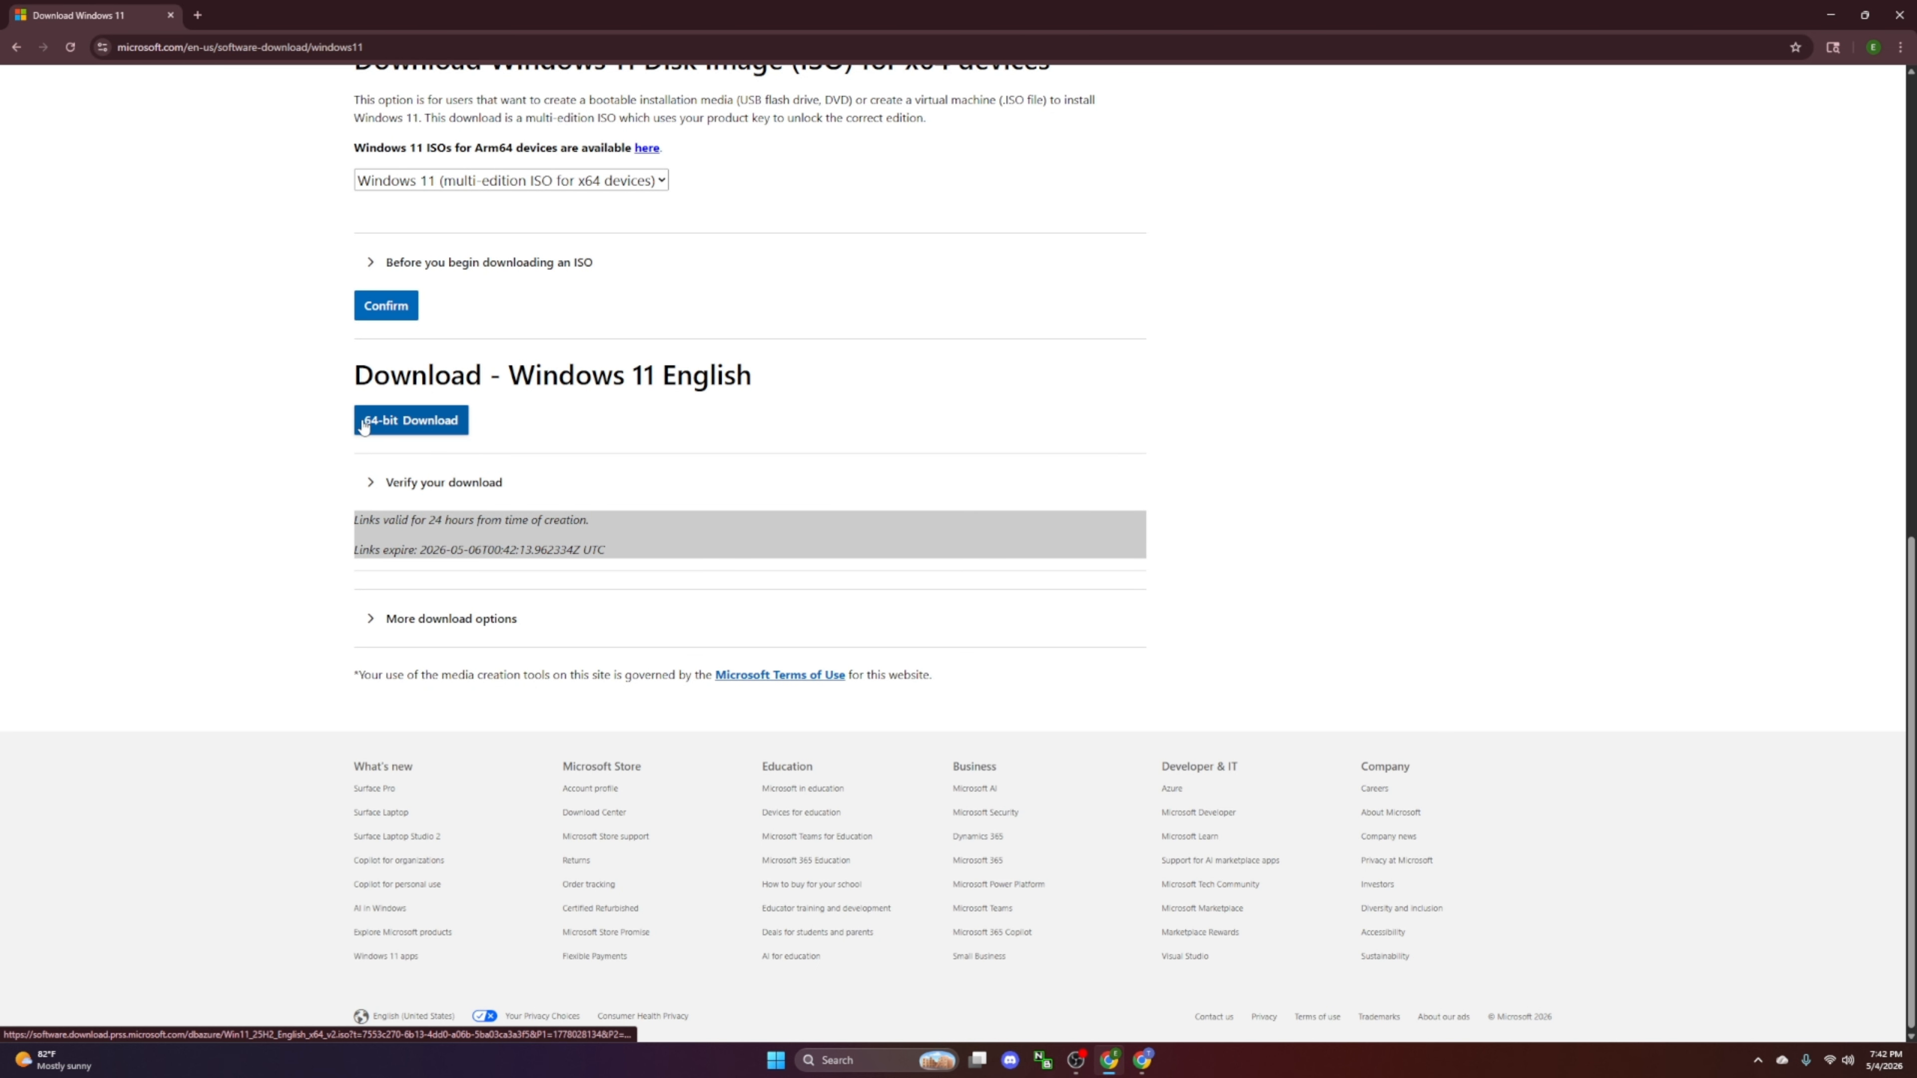
Step: Start the 64-bit download of the Windows 11 ISO and check it in the recent downloads
{"action": "left_click", "coordinate": [420, 421]}
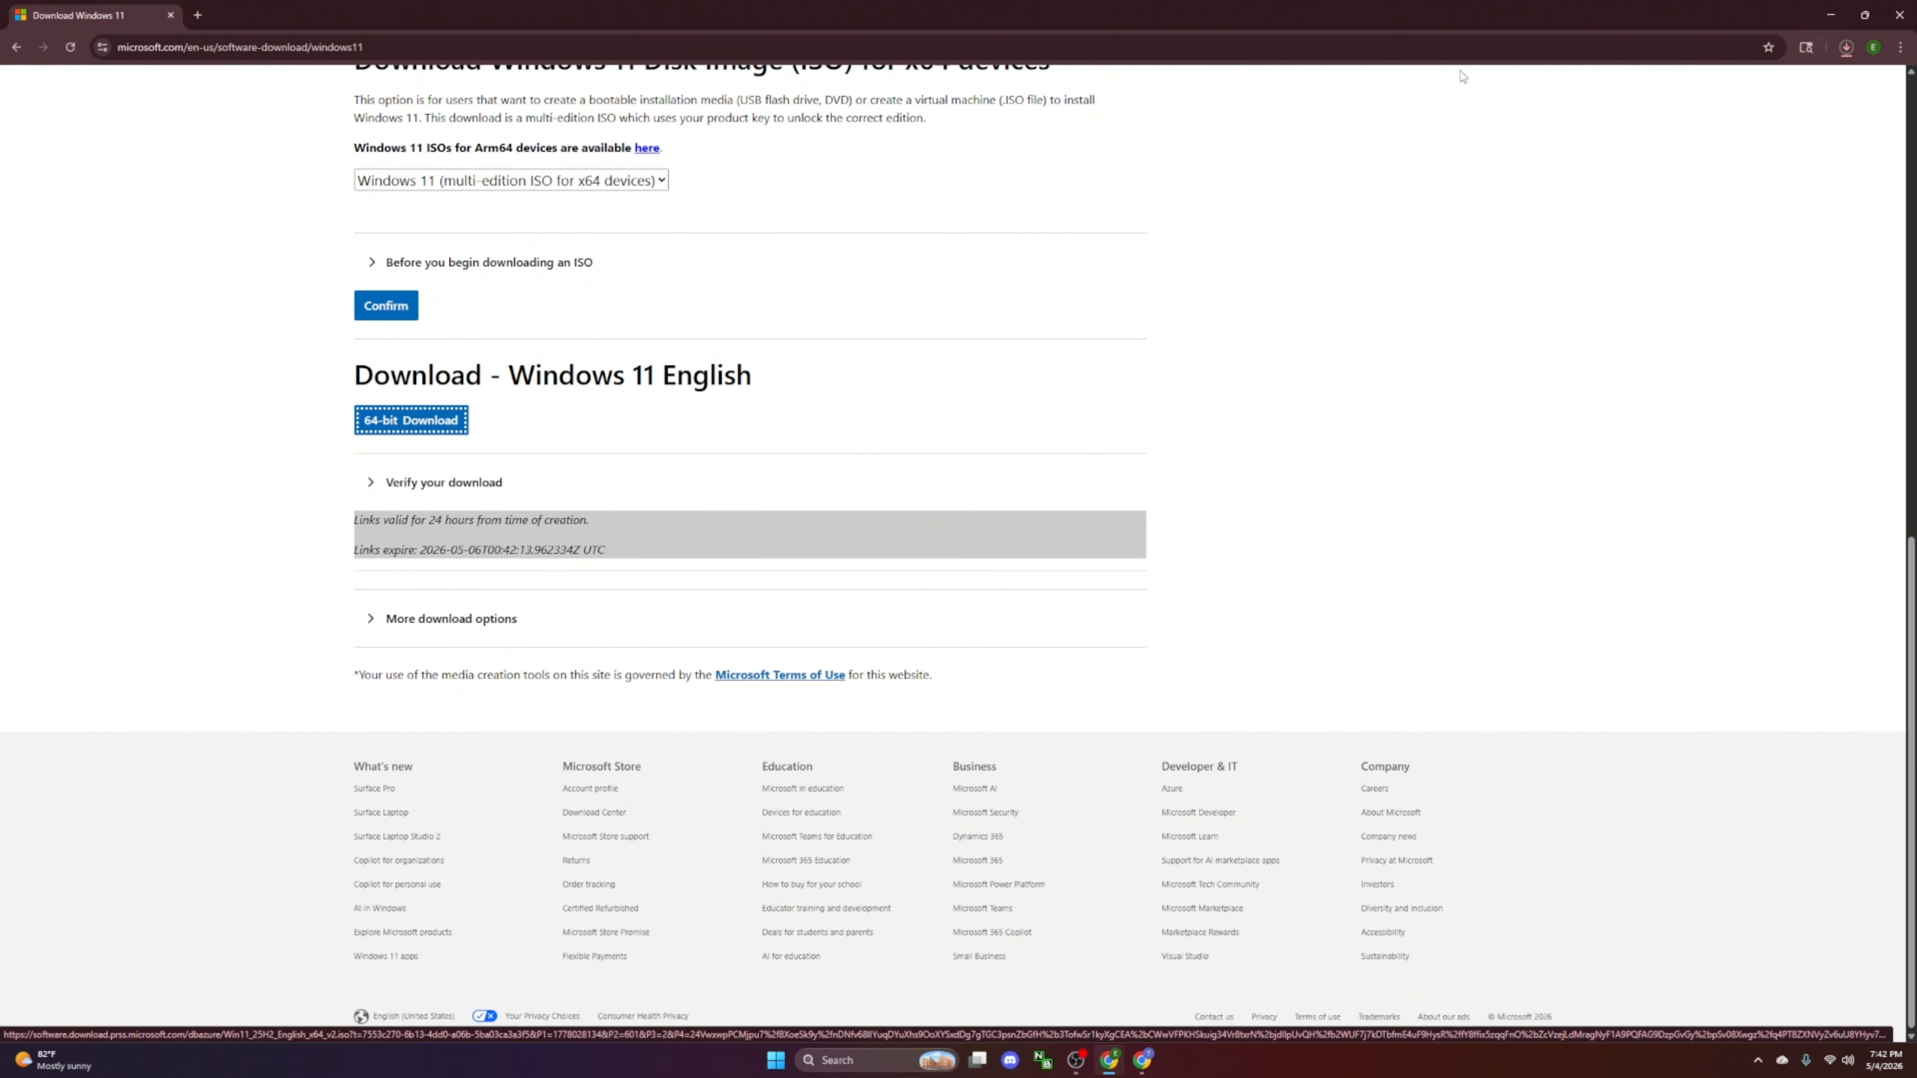
{"action": "left_click", "coordinate": [1847, 47]}
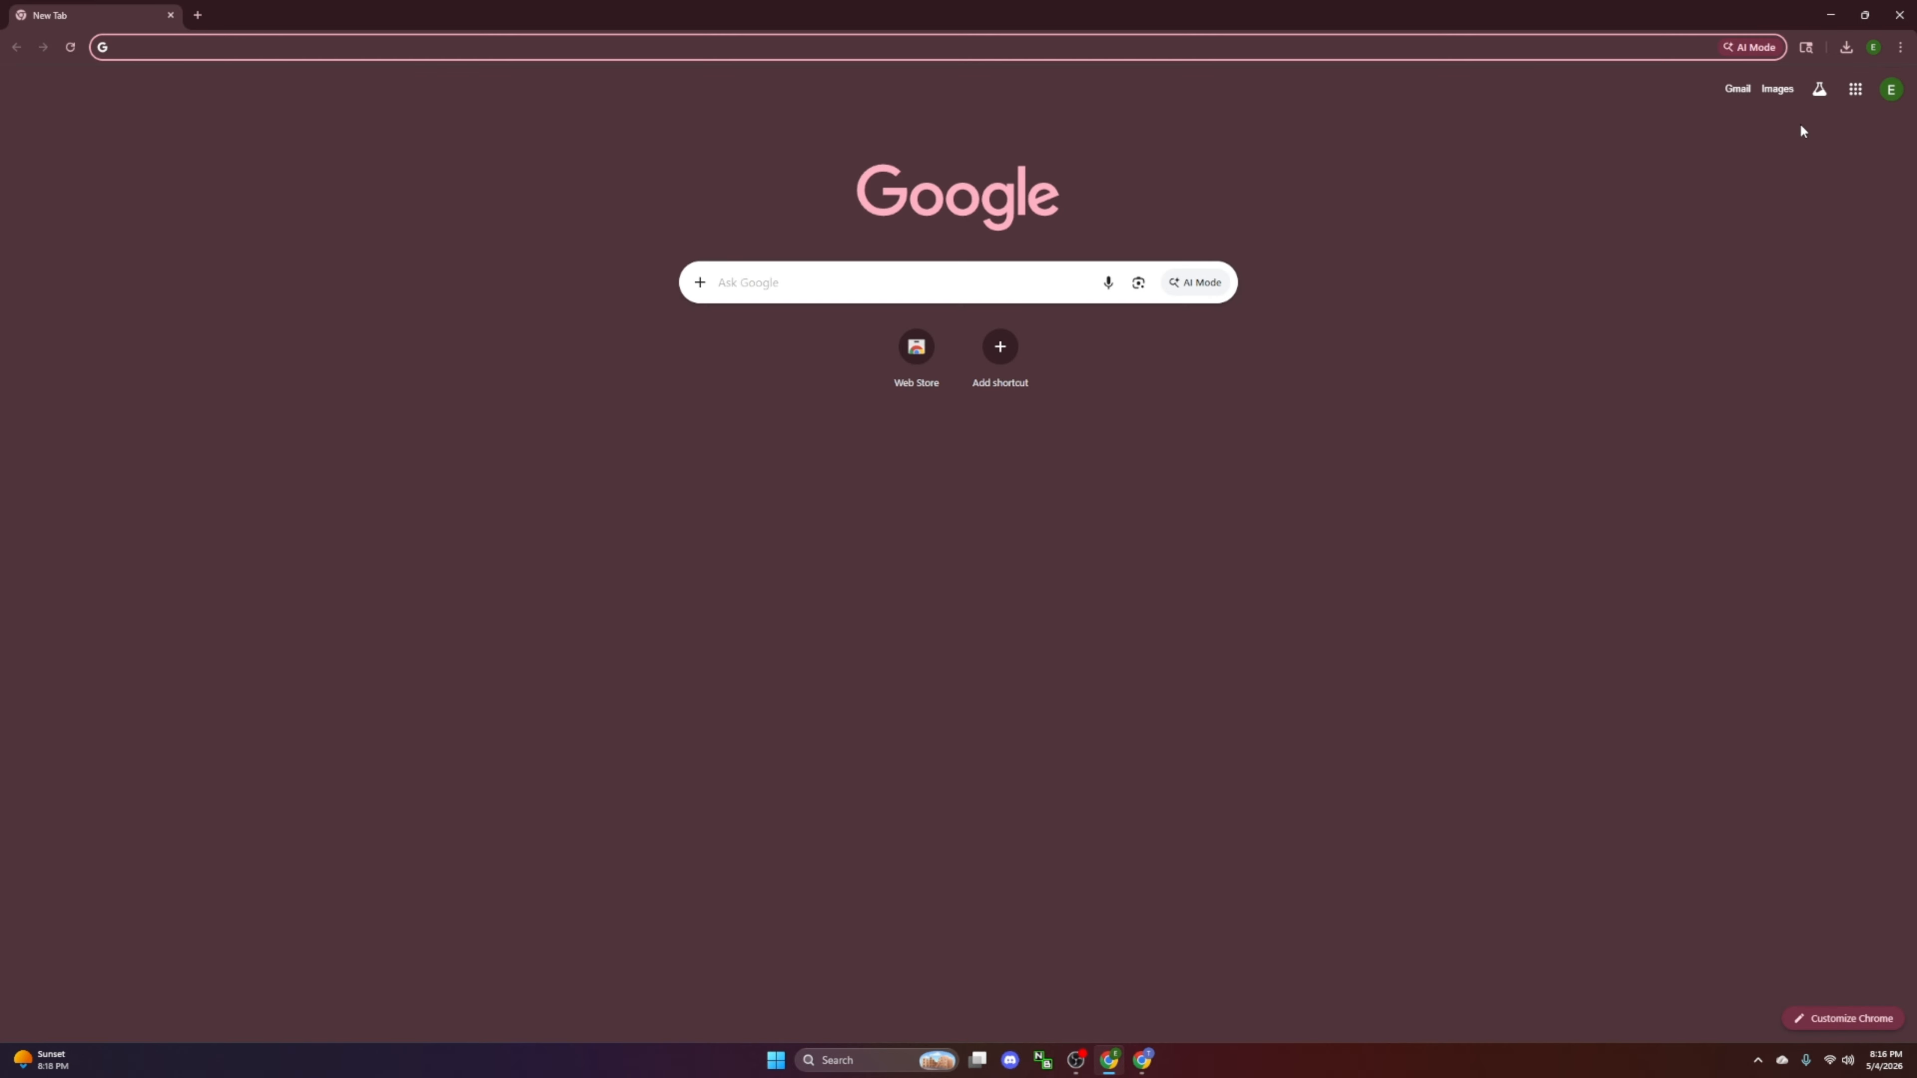
{"action": "left_click", "coordinate": [1846, 47]}
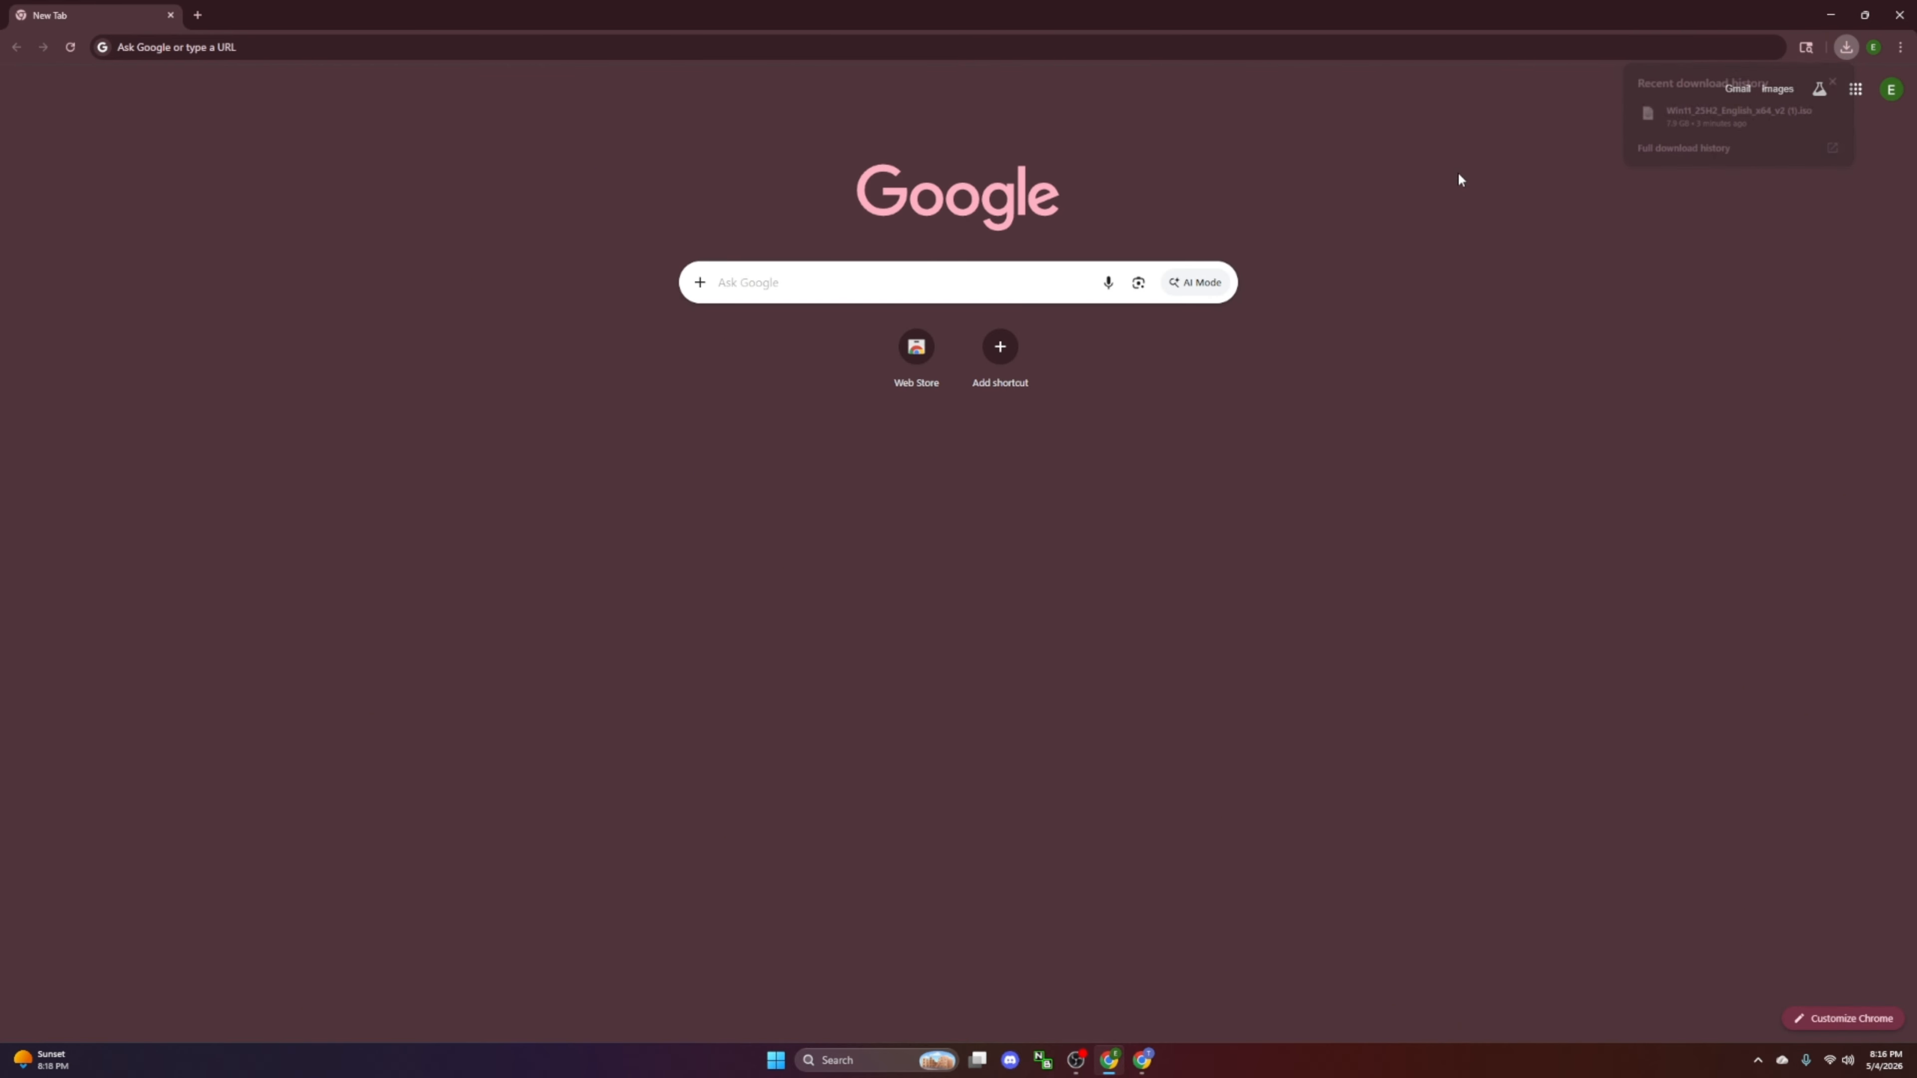
Step: Search the web for "vmware workstation" and open VMware's Fusion and Workstation product page
{"action": "left_click", "coordinate": [1322, 41]}
{"action": "type", "text": "Vmware"}
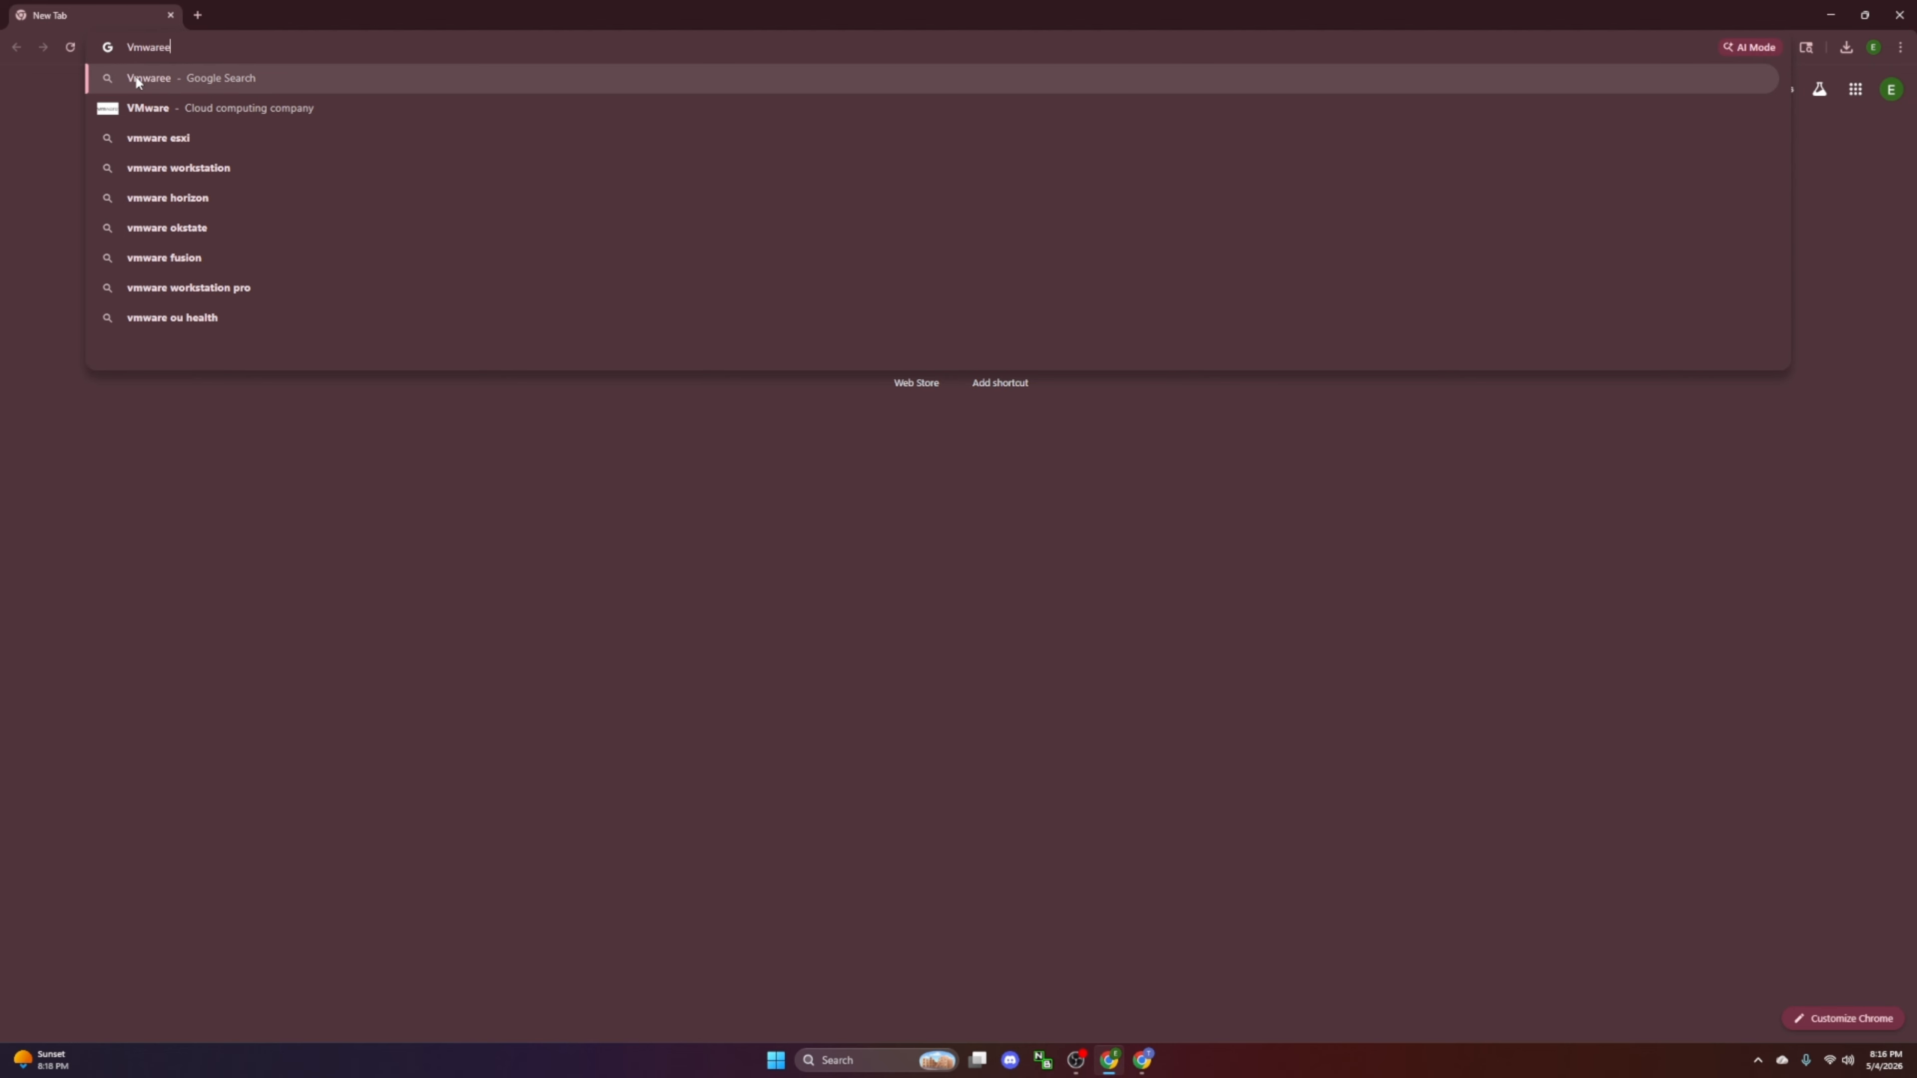
{"action": "type", "text": " workstati"}
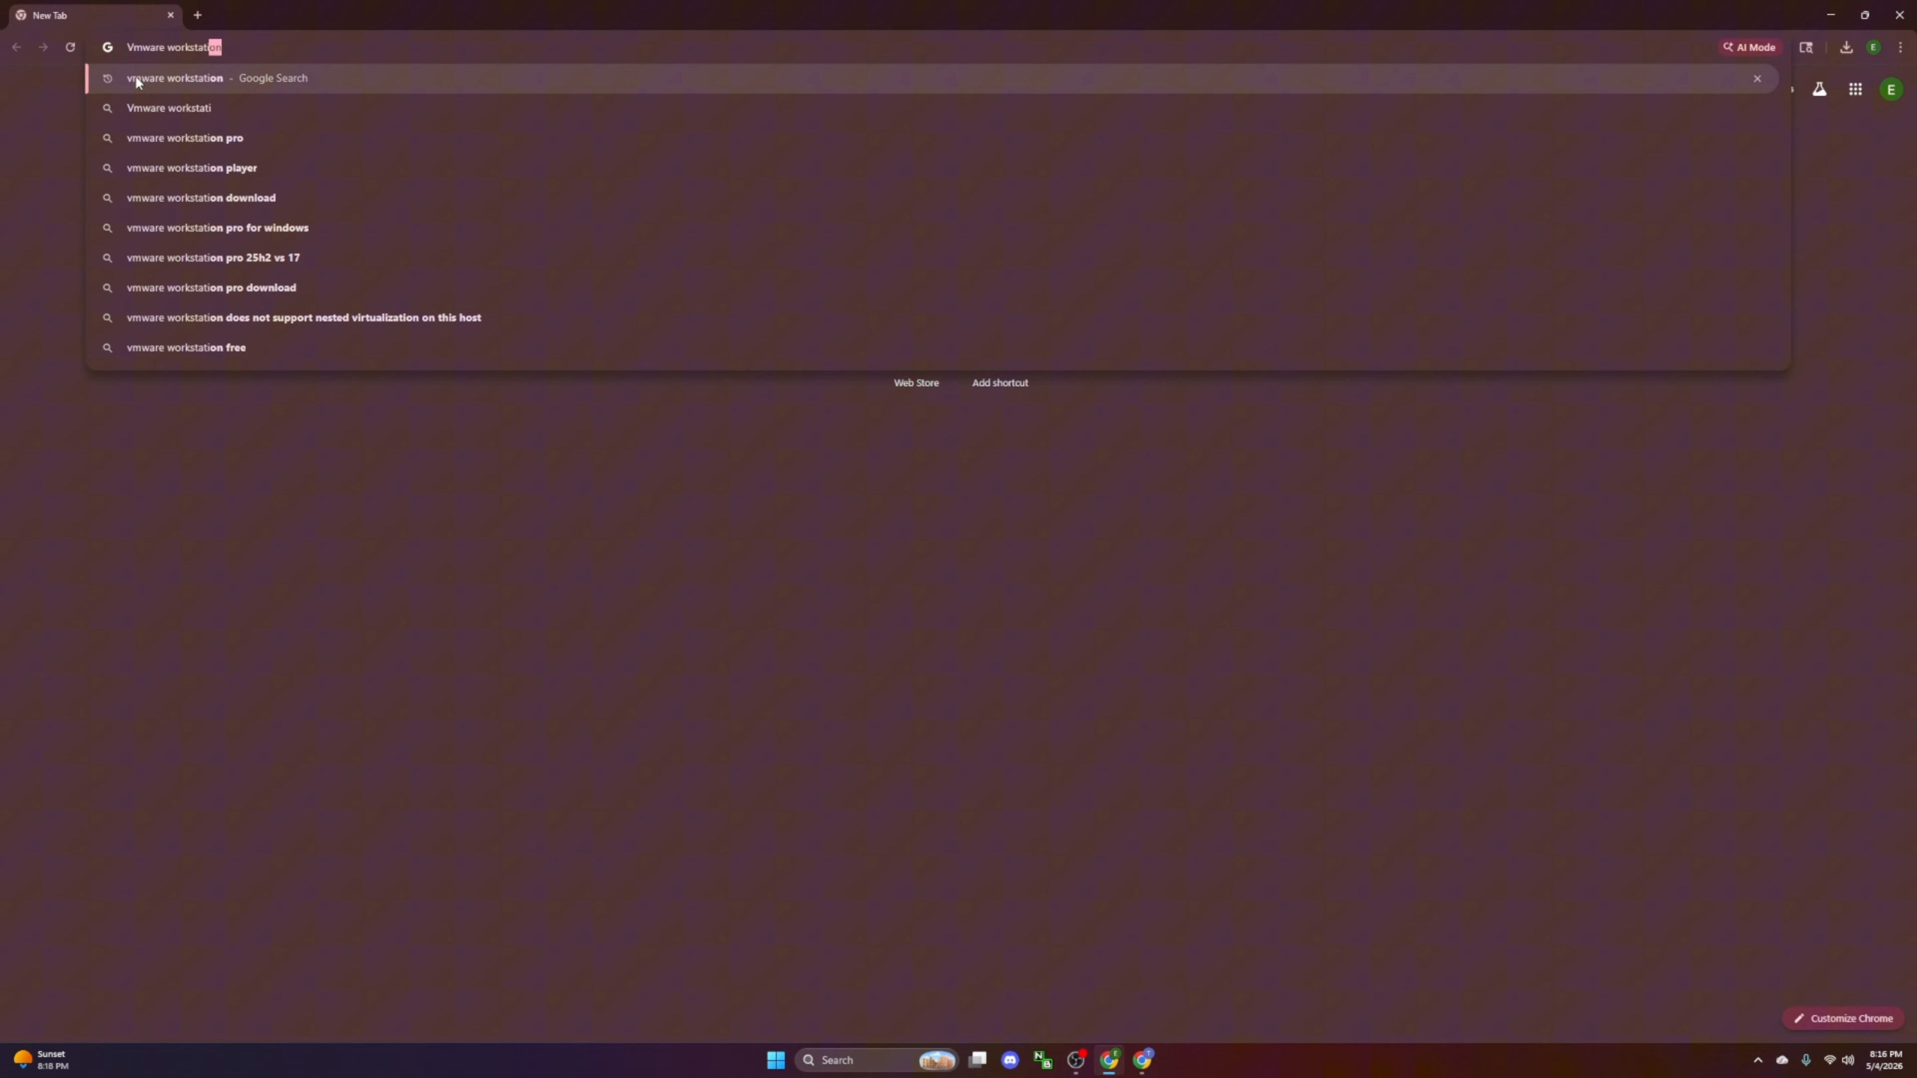
{"action": "key", "text": "Return"}
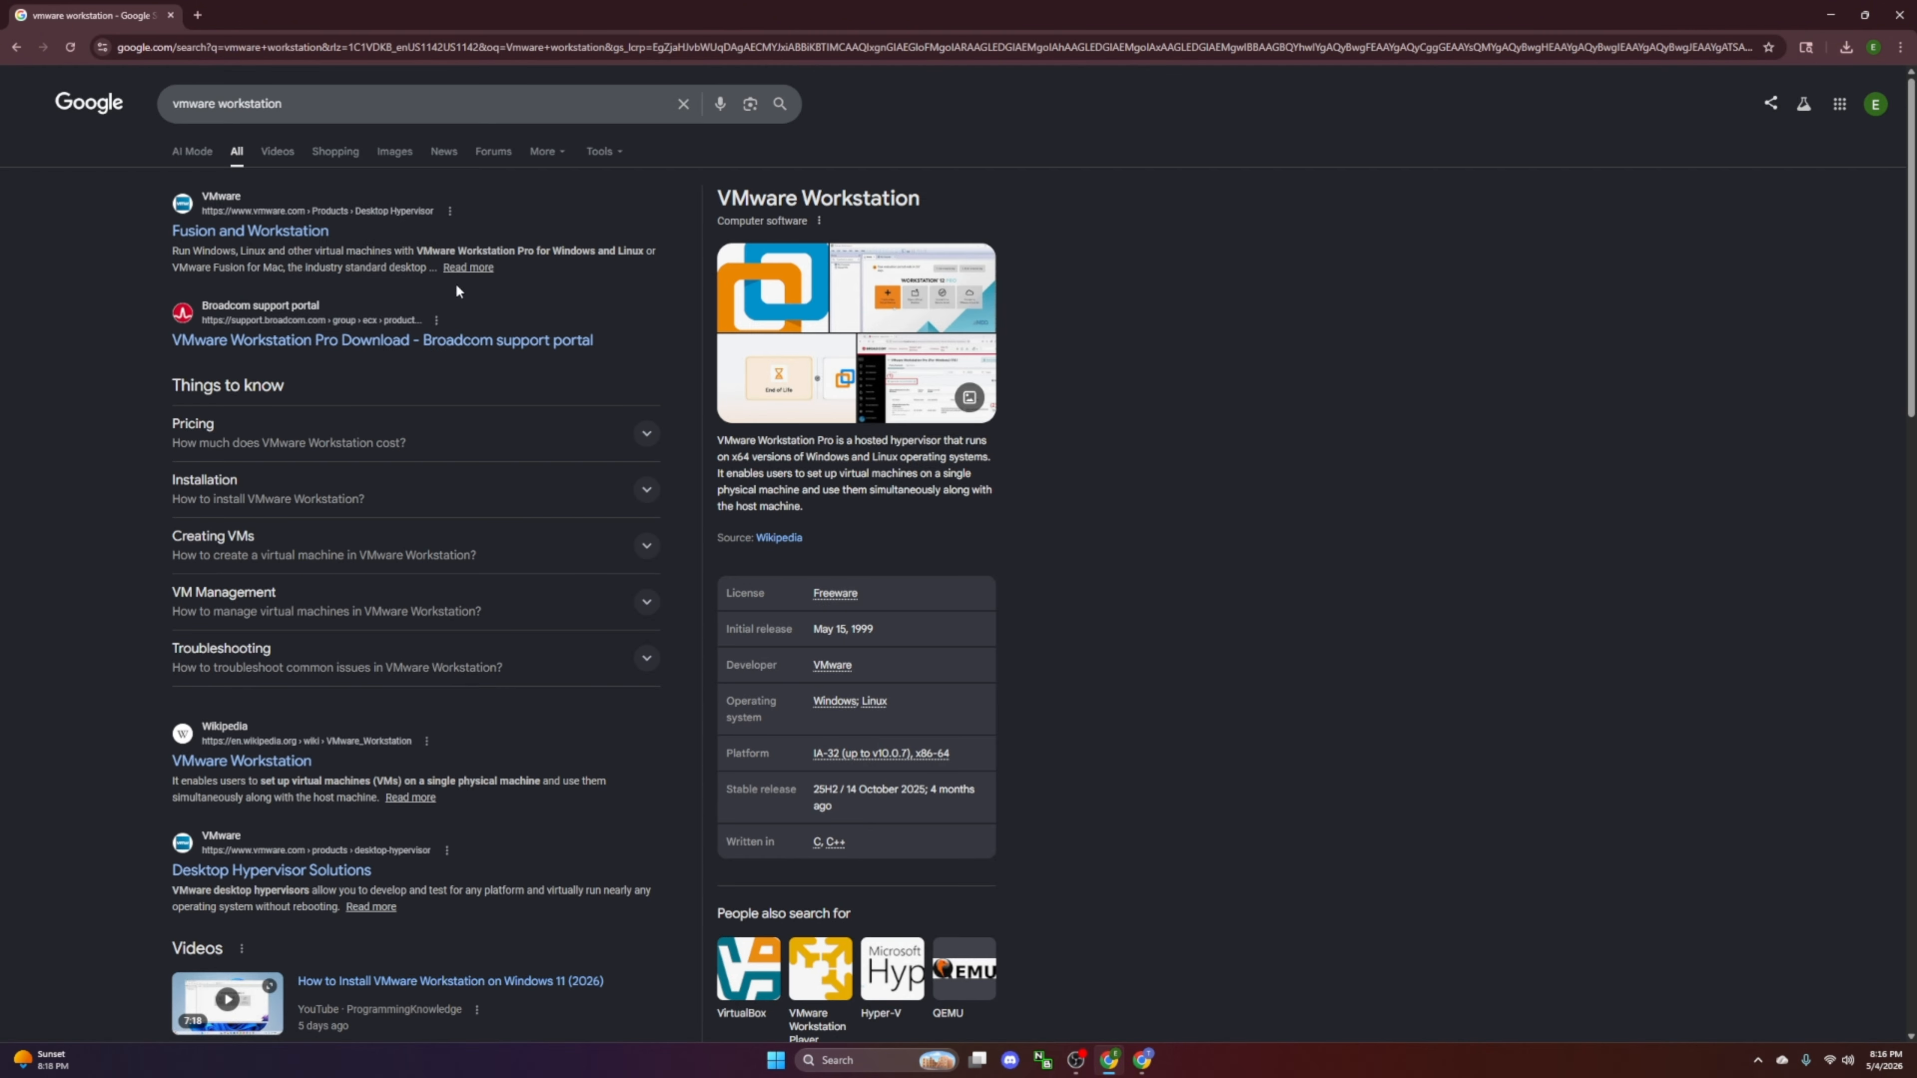
{"action": "left_click", "coordinate": [316, 234]}
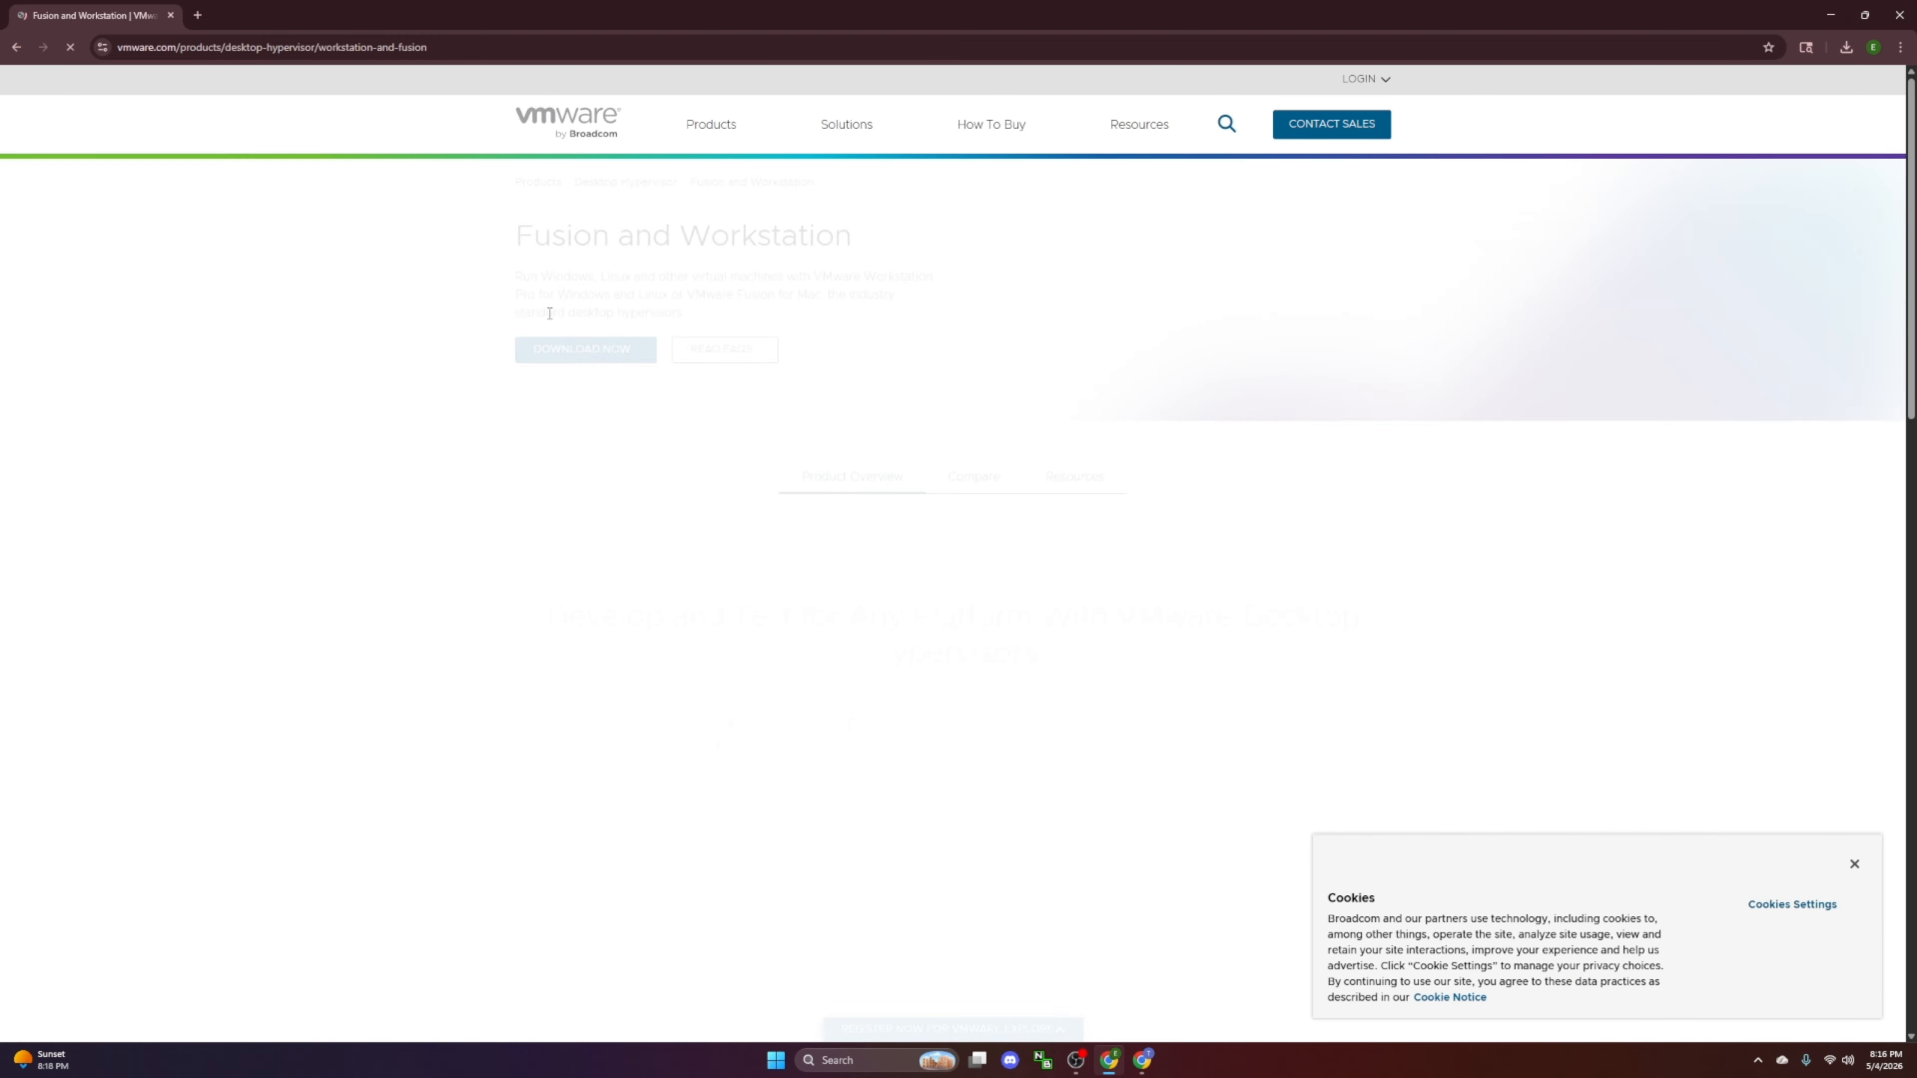
Step: Find VMware Workstation Pro for PC on the product page and open its download link
{"action": "scroll", "coordinate": [963, 544], "scroll_direction": "down", "scroll_amount": 3}
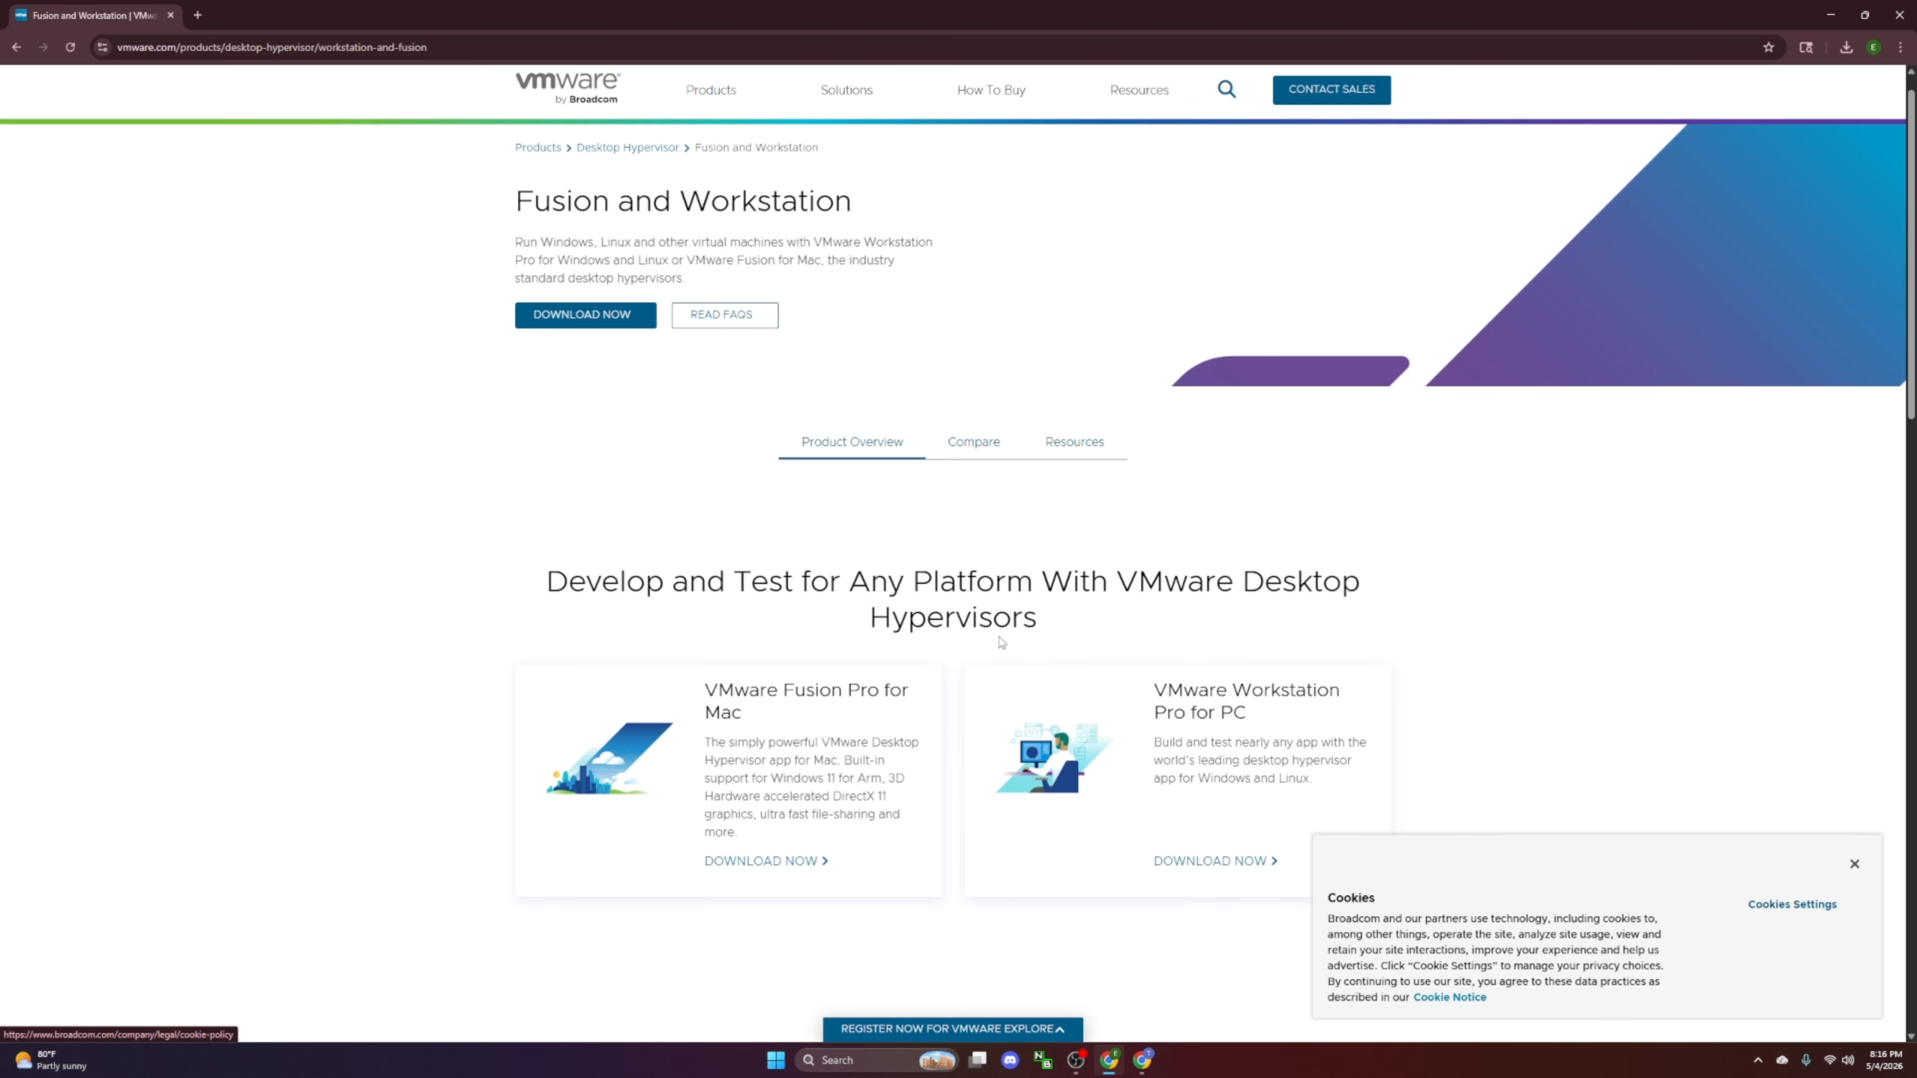
{"action": "left_click_drag", "start_coordinate": [1177, 472], "coordinate": [1347, 513]}
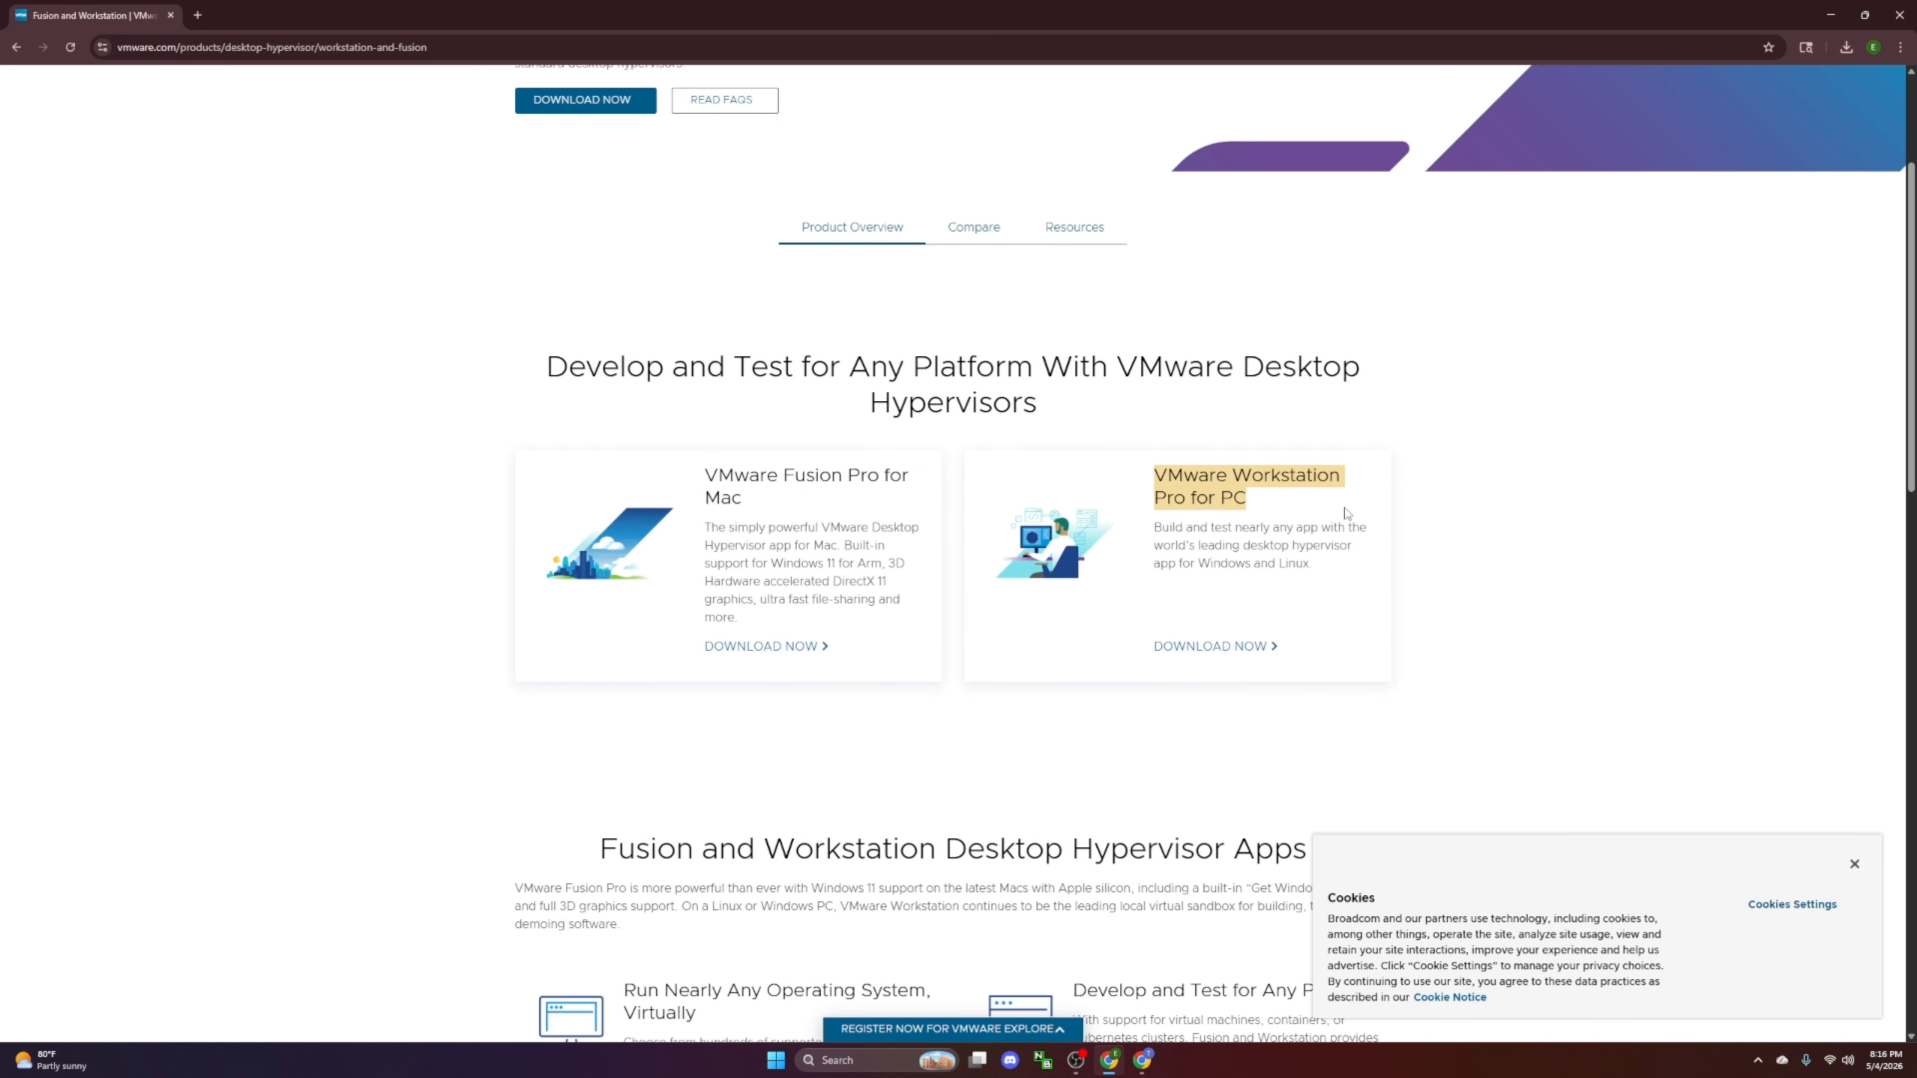
{"action": "left_click", "coordinate": [1368, 505]}
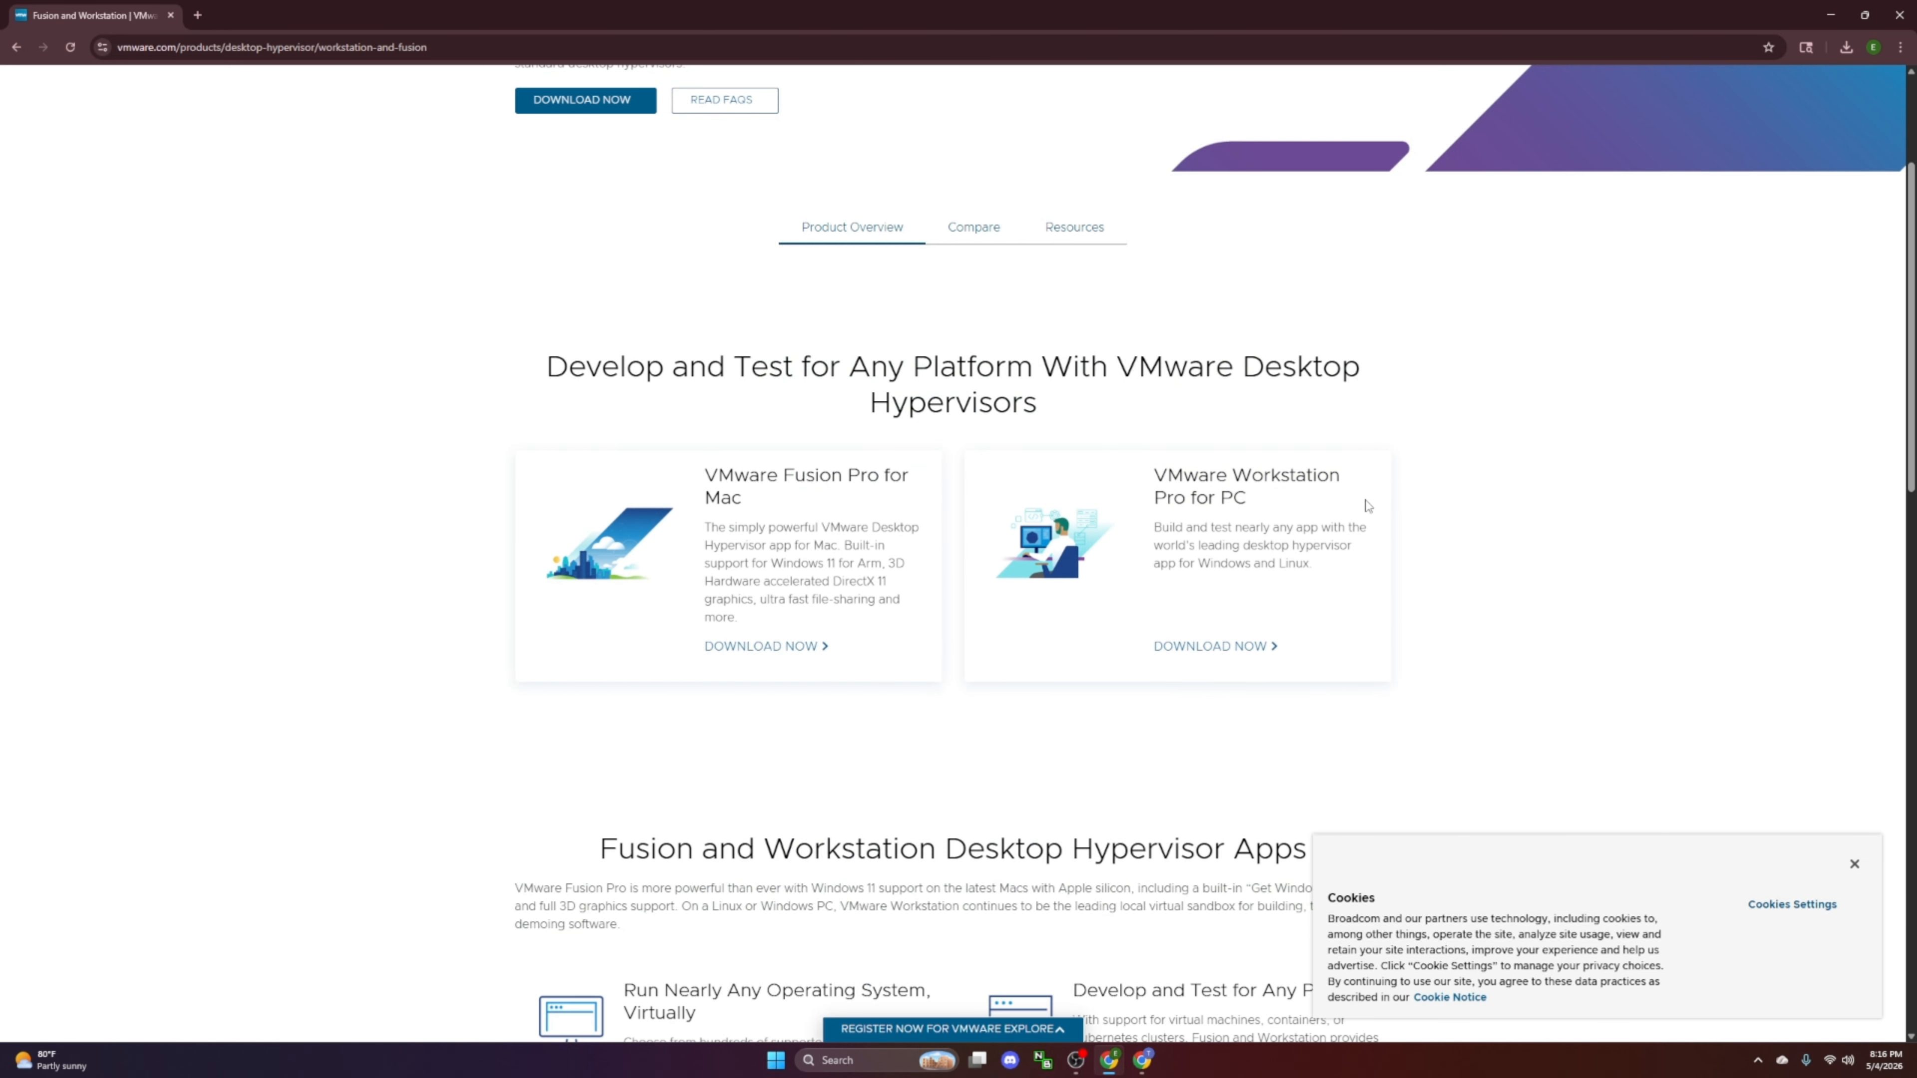
{"action": "left_click", "coordinate": [1230, 644]}
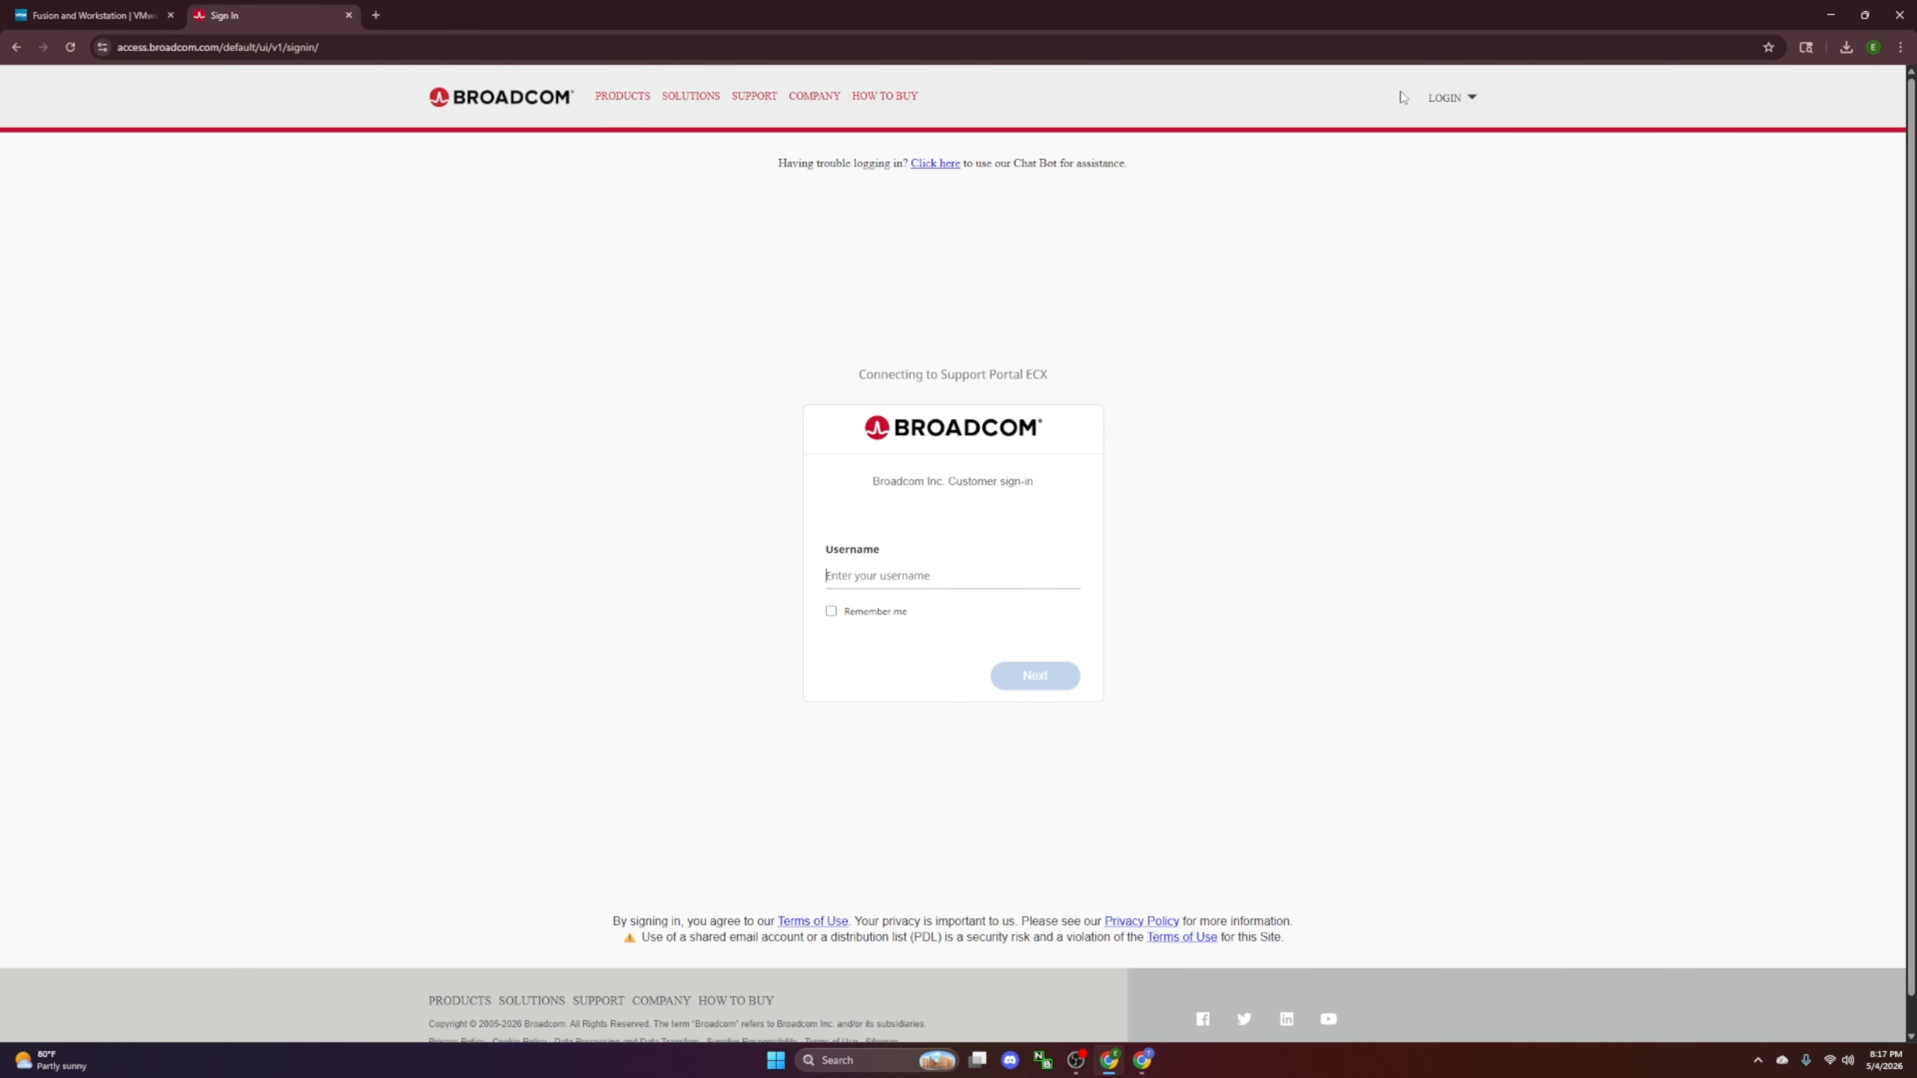
Step: Open the Broadcom account registration form and dismiss the cookie notice
{"action": "left_click", "coordinate": [1448, 99]}
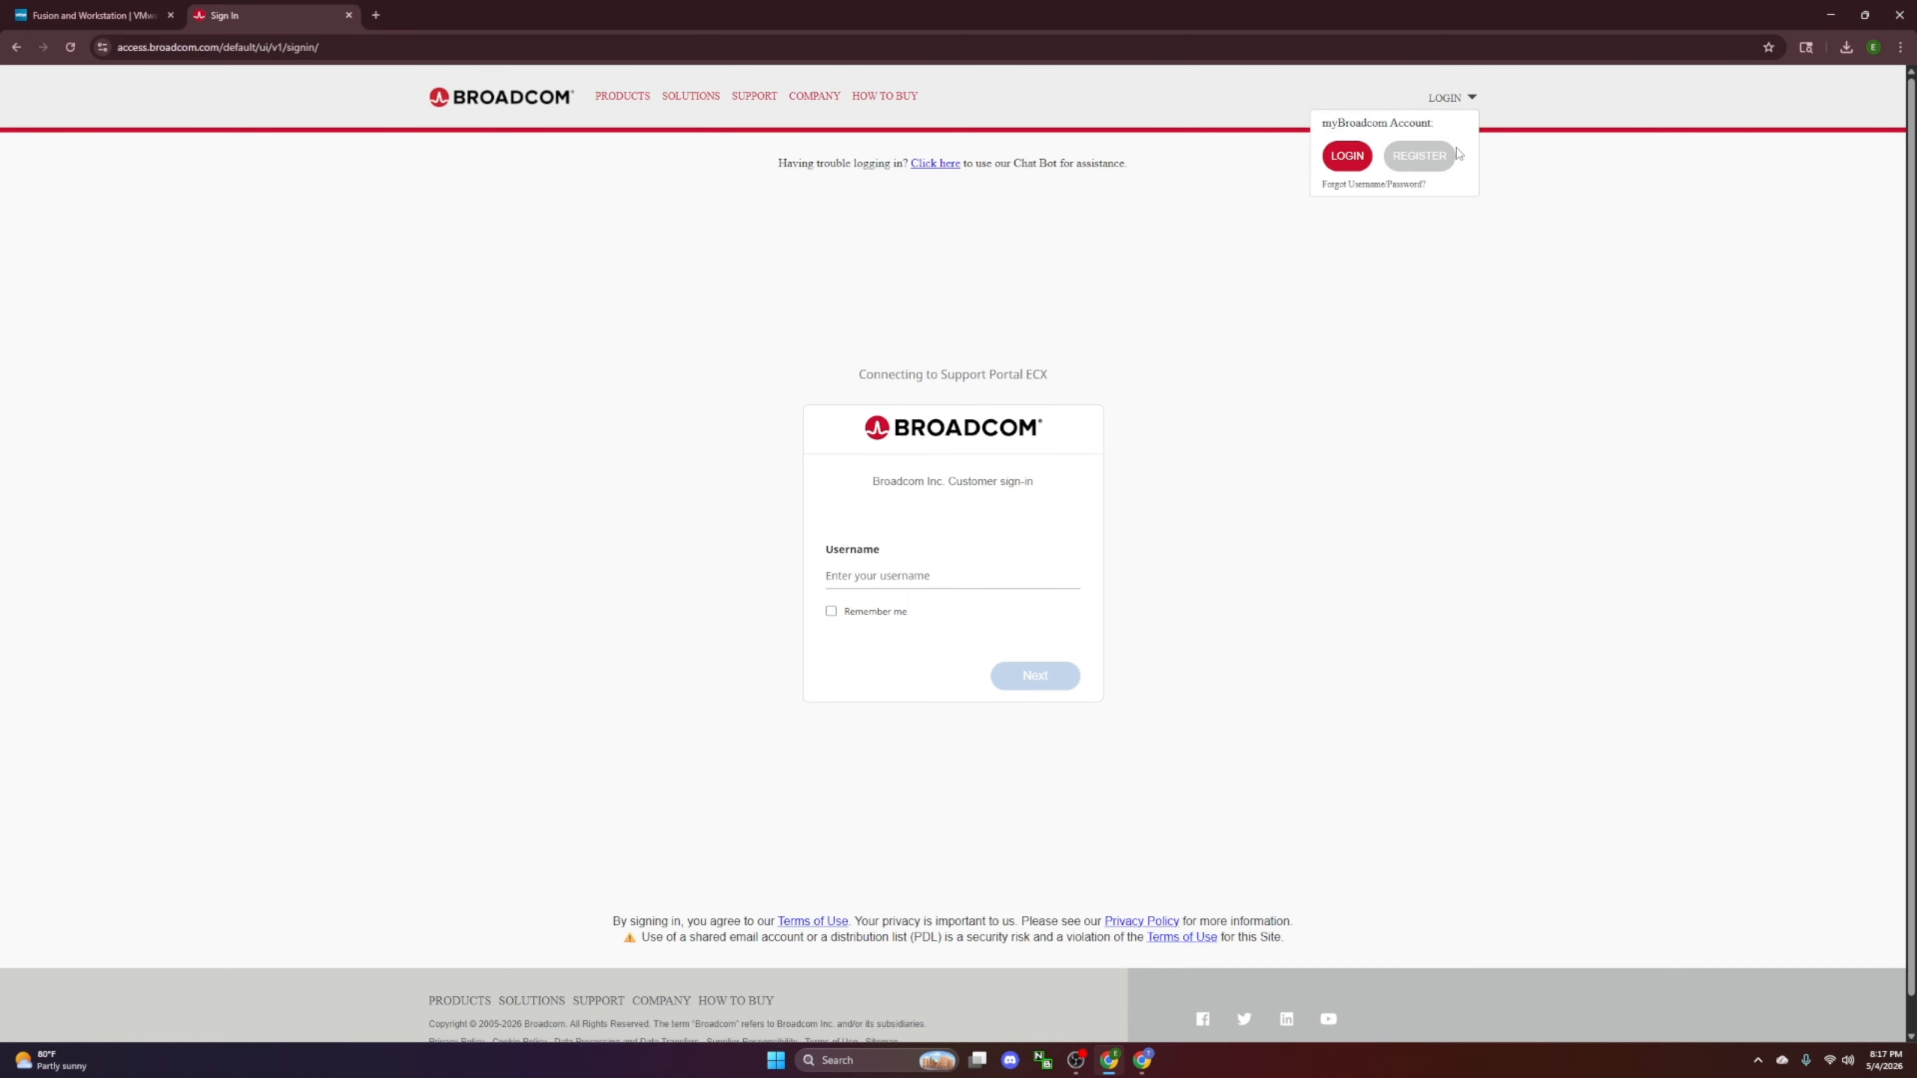
{"action": "left_click", "coordinate": [1417, 155]}
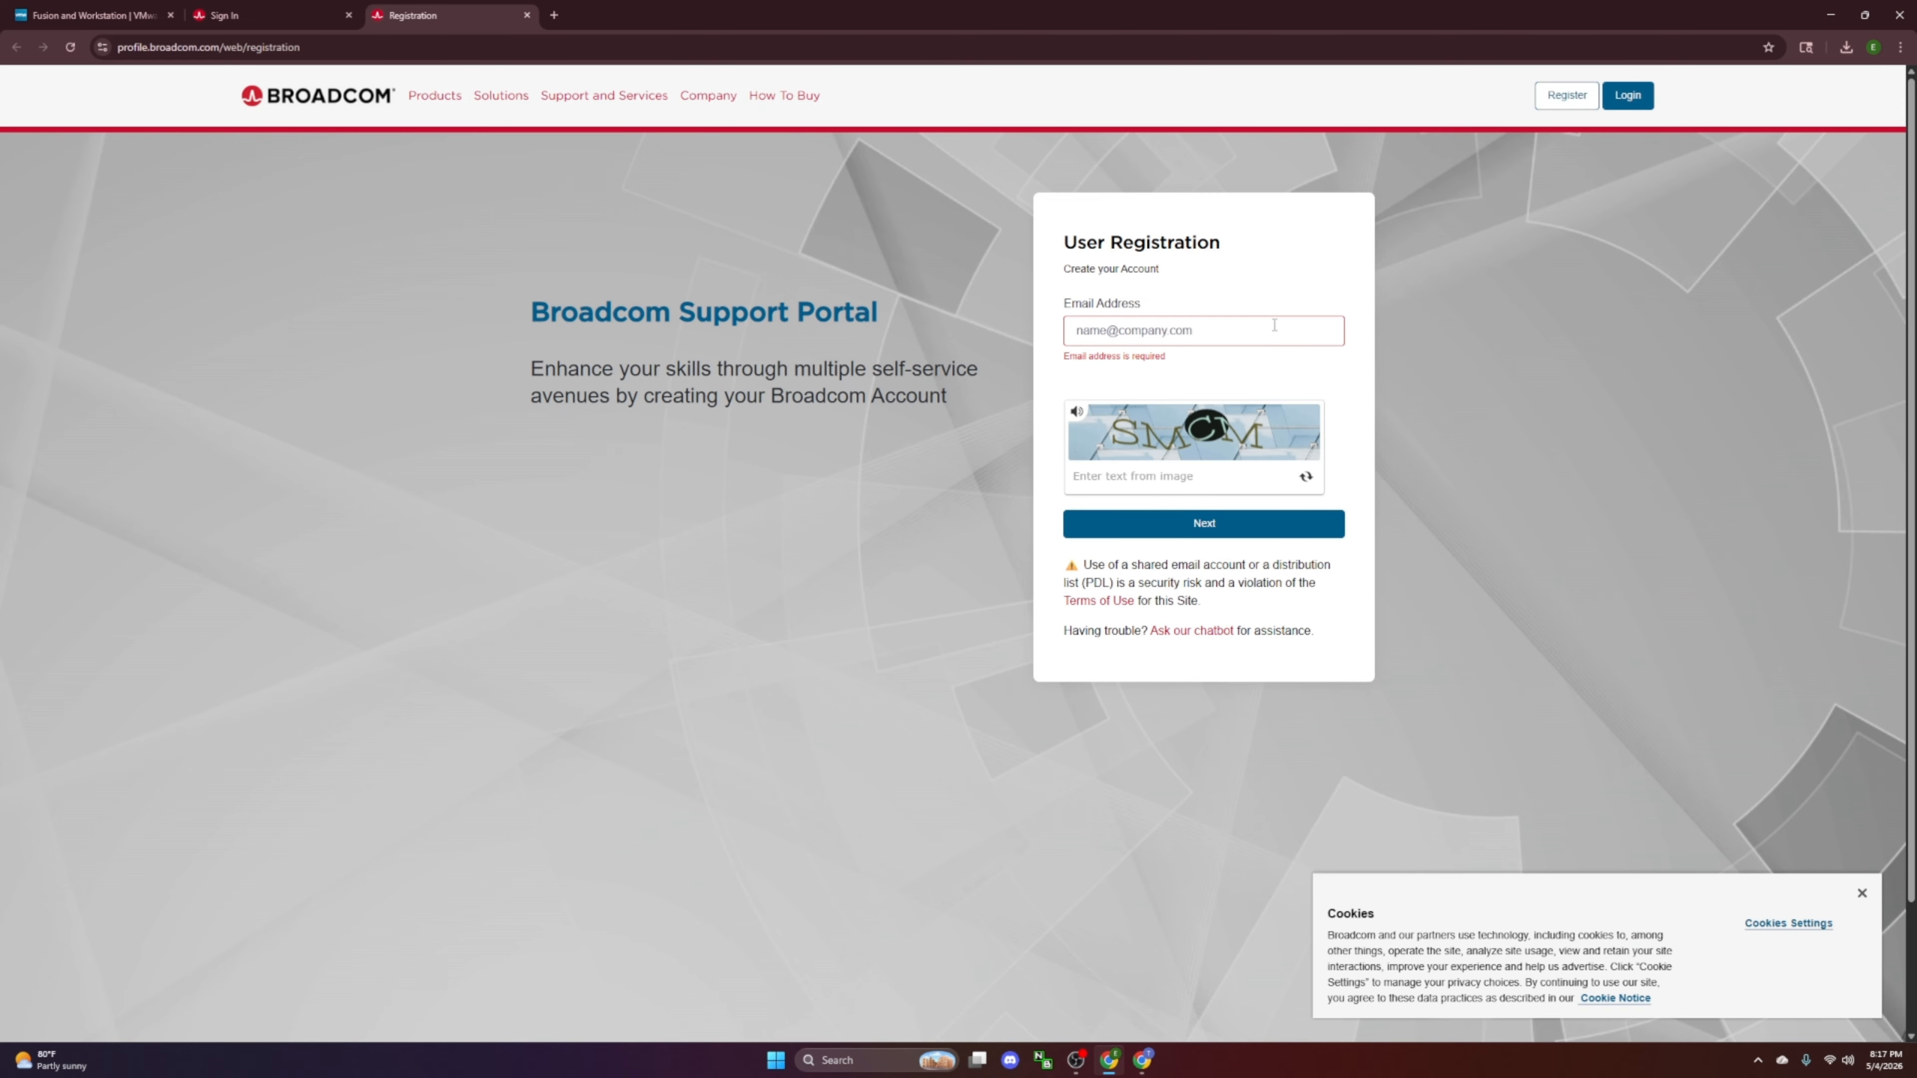
{"action": "left_click", "coordinate": [1861, 893]}
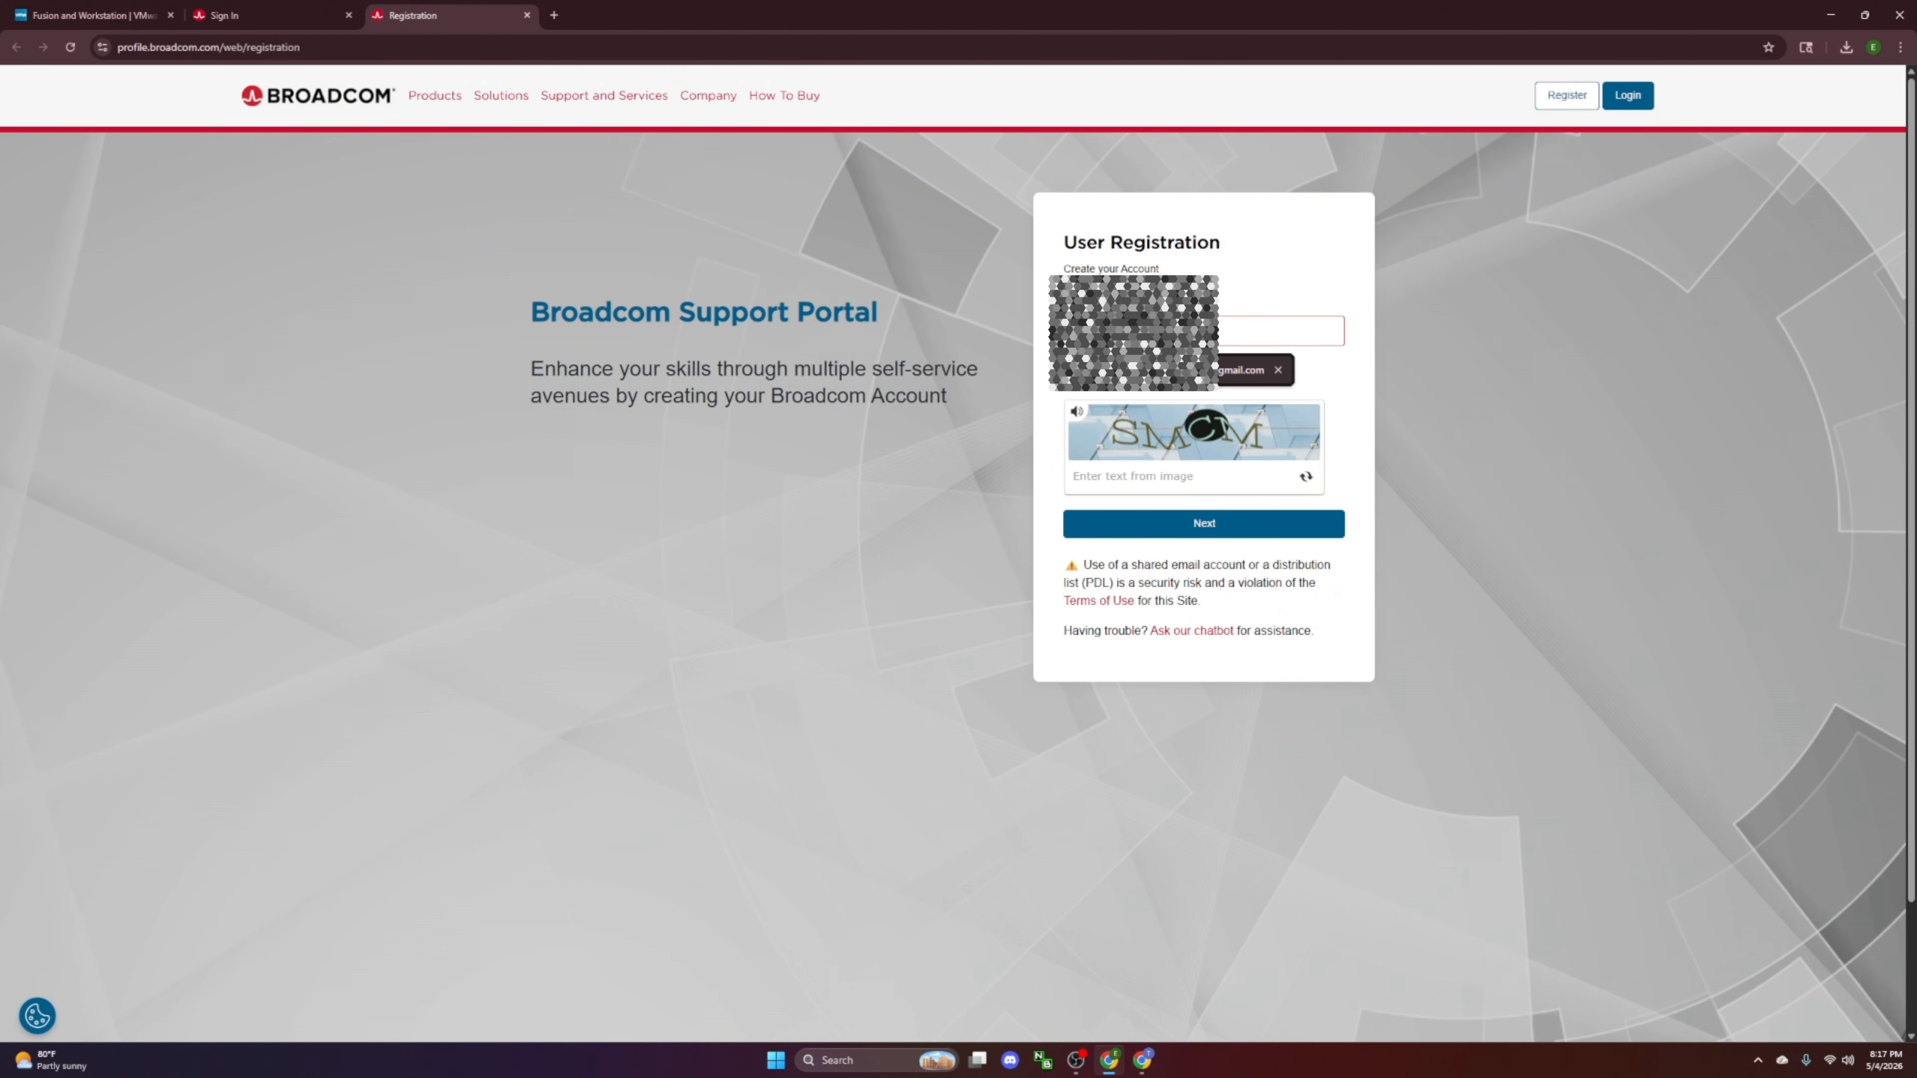
Step: Fill in the registration form with the email address and the captcha text, and submit it
{"action": "left_click", "coordinate": [1137, 457]}
{"action": "type", "text": "SMCM"}
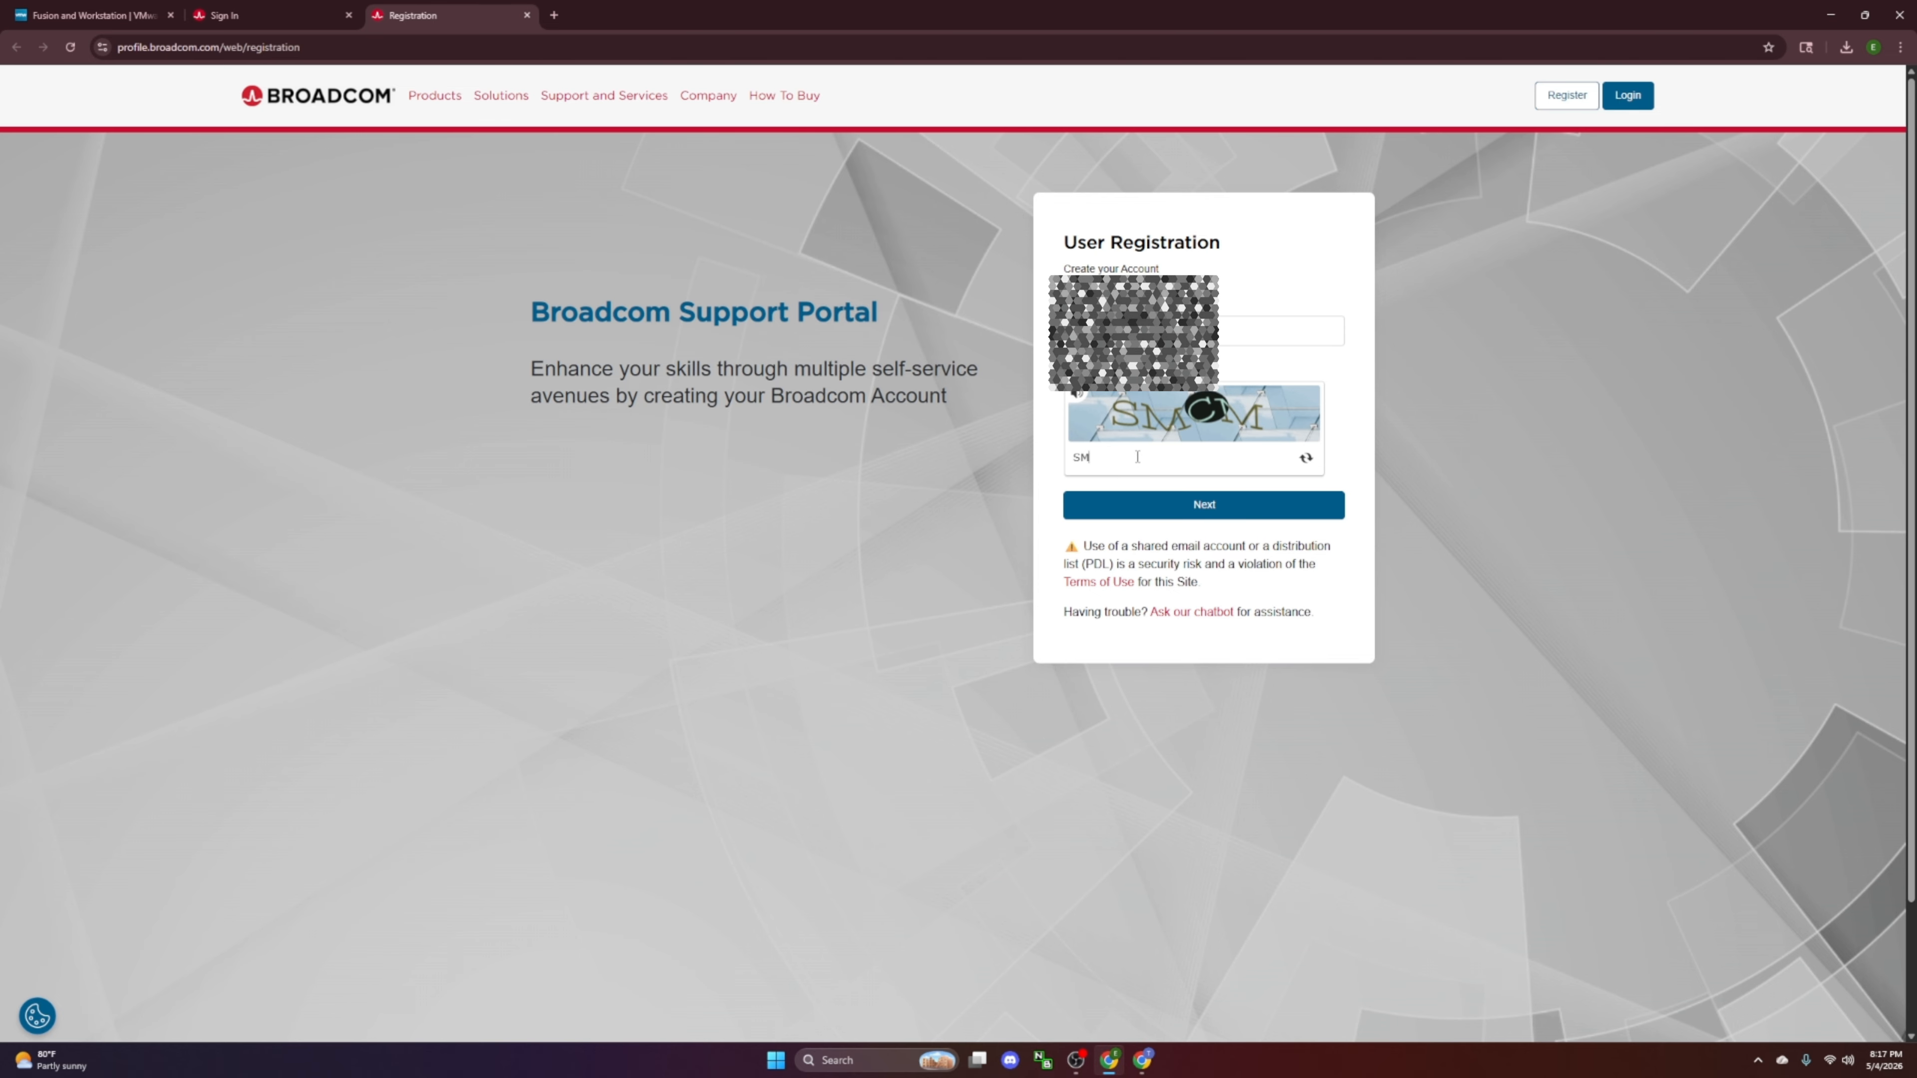
{"action": "left_click", "coordinate": [1224, 514]}
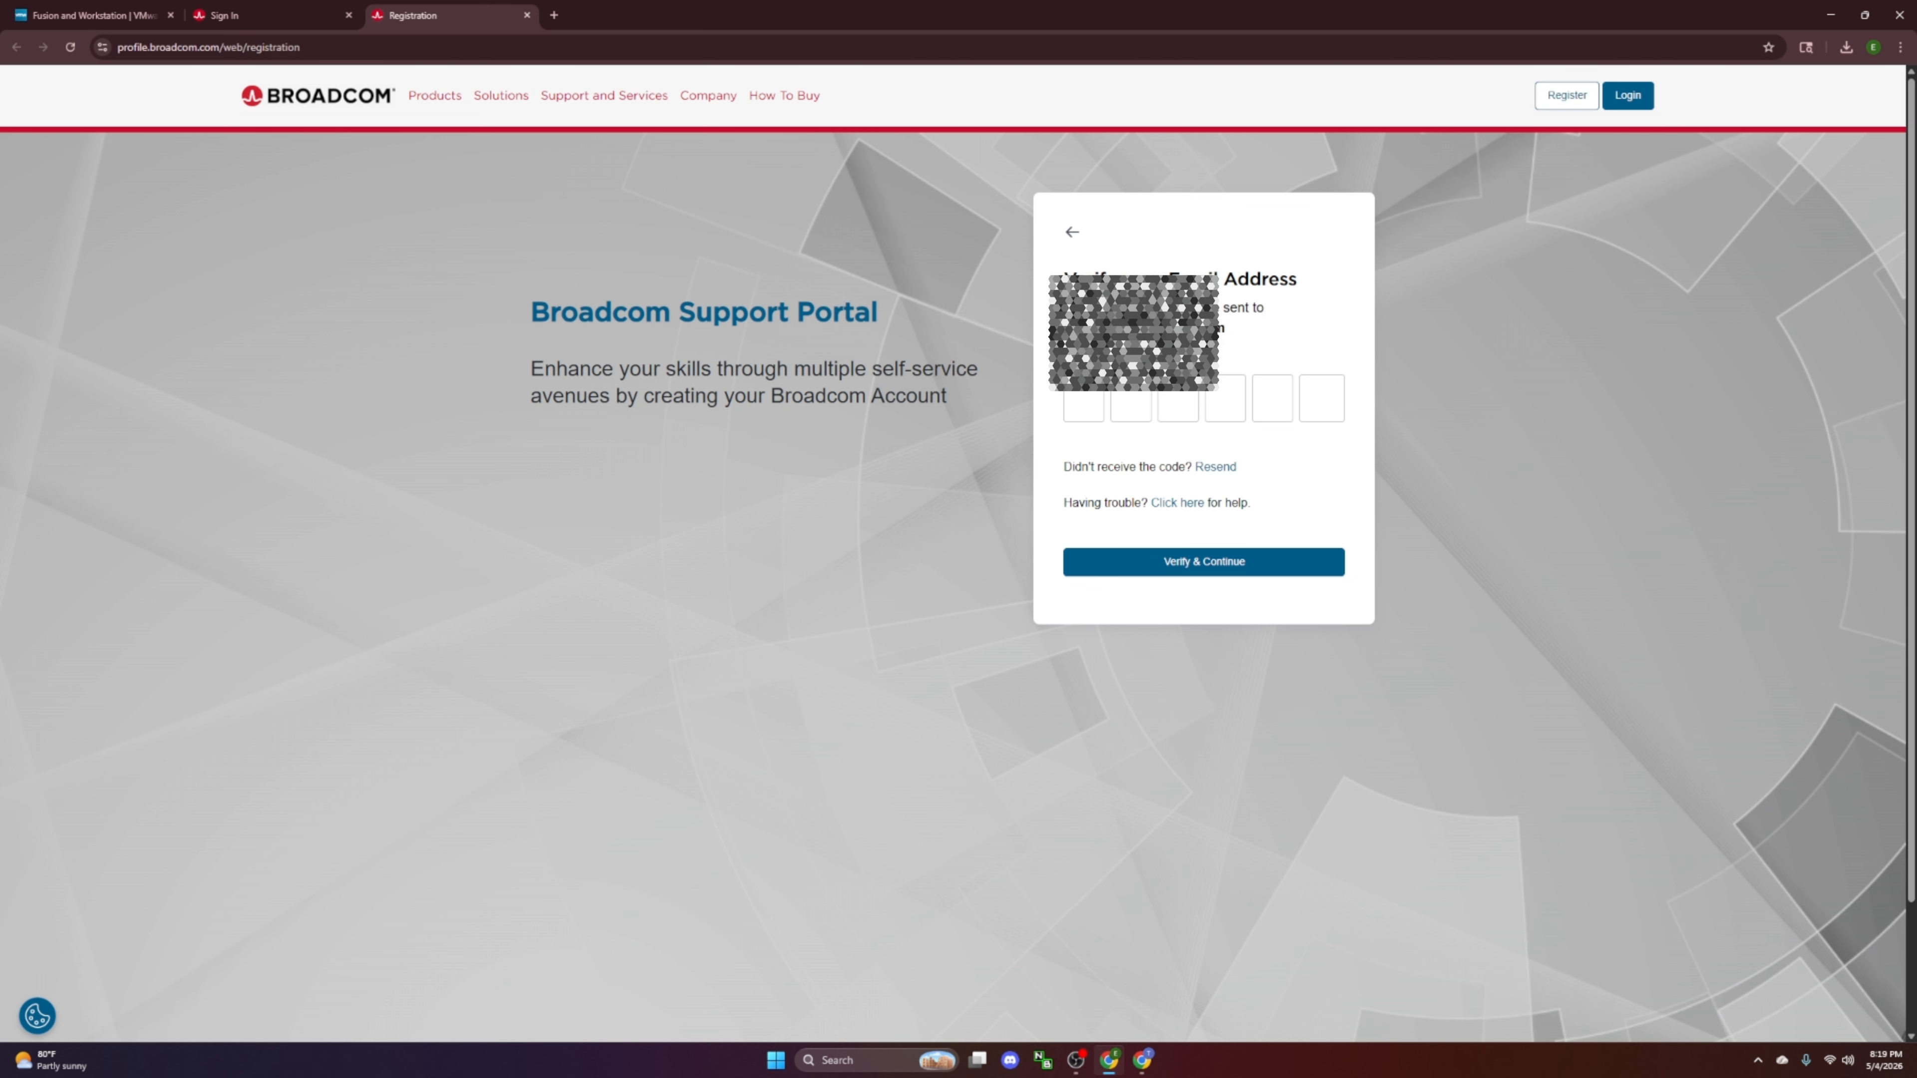
Step: Open Gmail in a new tab to get the emailed Broadcom verification code
{"action": "triple_click", "coordinate": [1349, 289]}
{"action": "left_click", "coordinate": [1386, 300]}
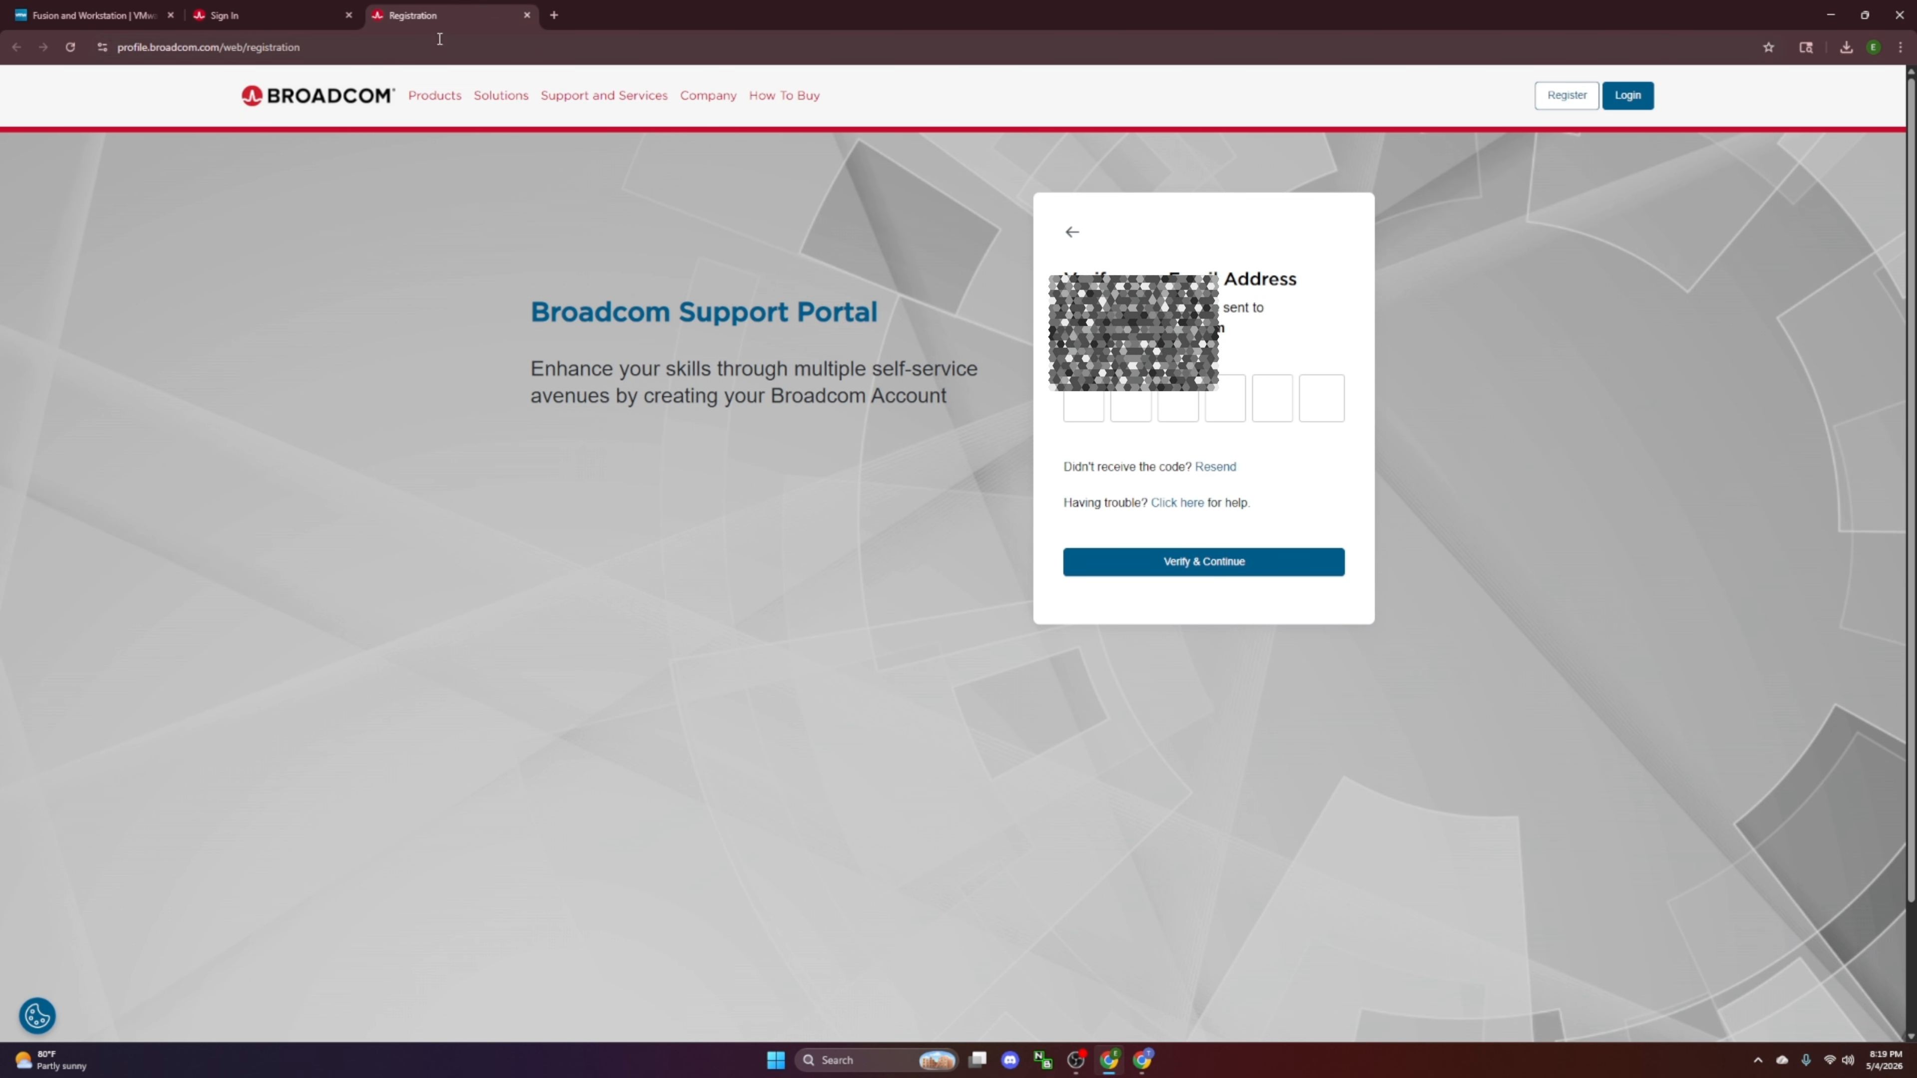
{"action": "left_click", "coordinate": [555, 15]}
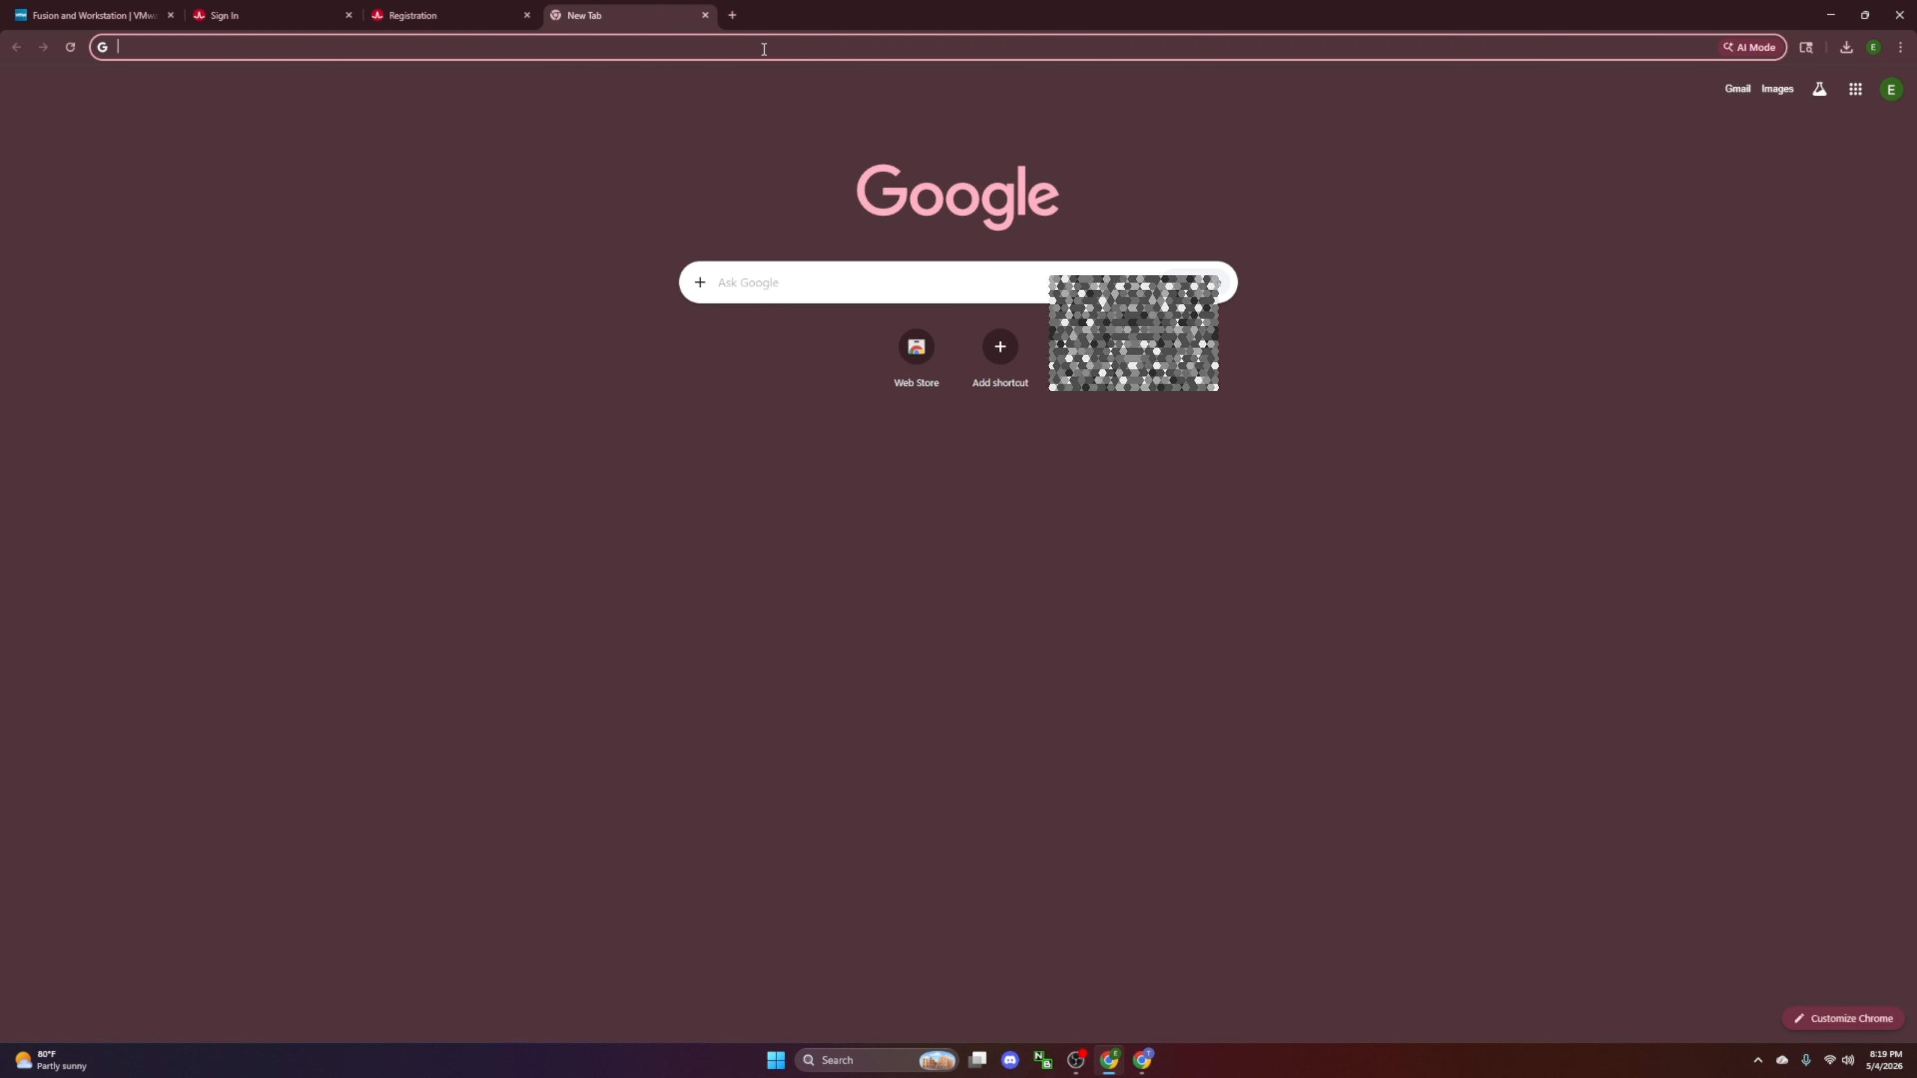
{"action": "left_click", "coordinate": [1740, 89]}
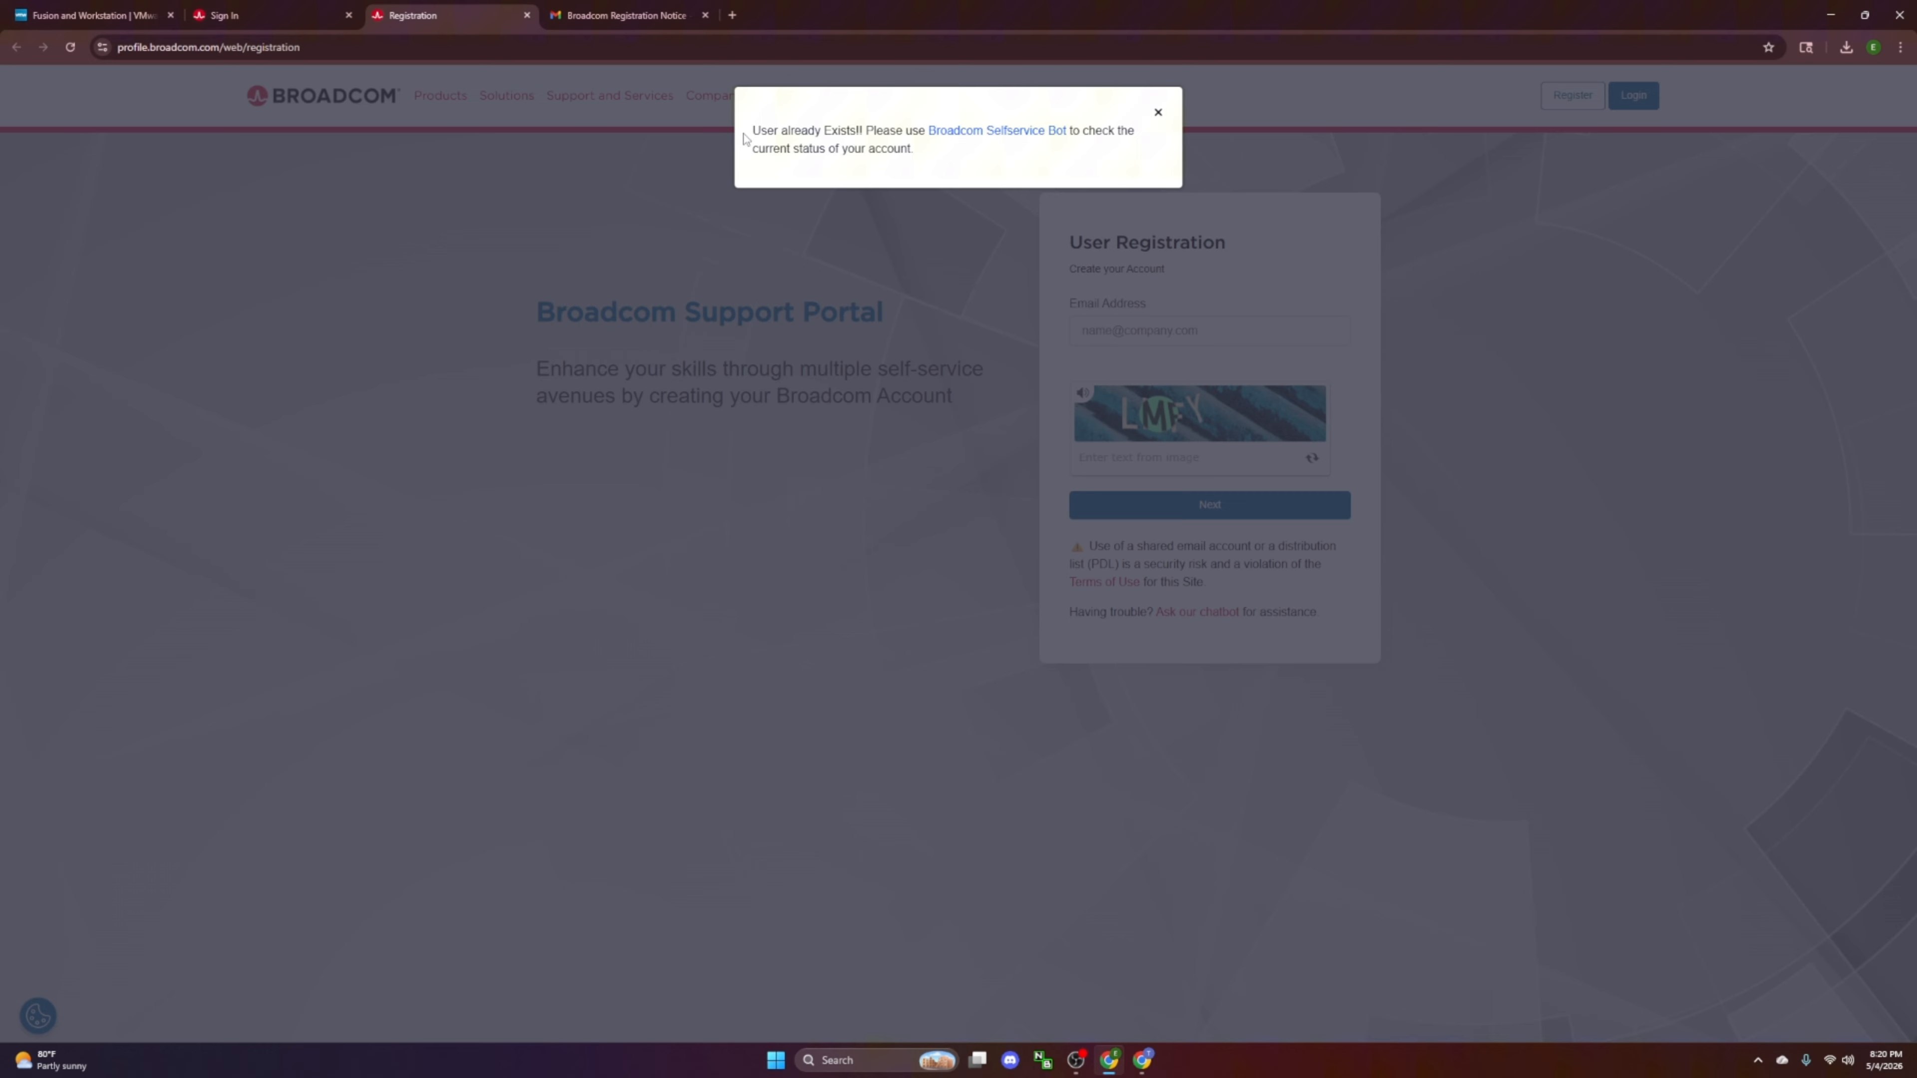
Step: Read the account status notice on the Broadcom registration page and dismiss it
{"action": "left_click_drag", "start_coordinate": [744, 138], "coordinate": [860, 149]}
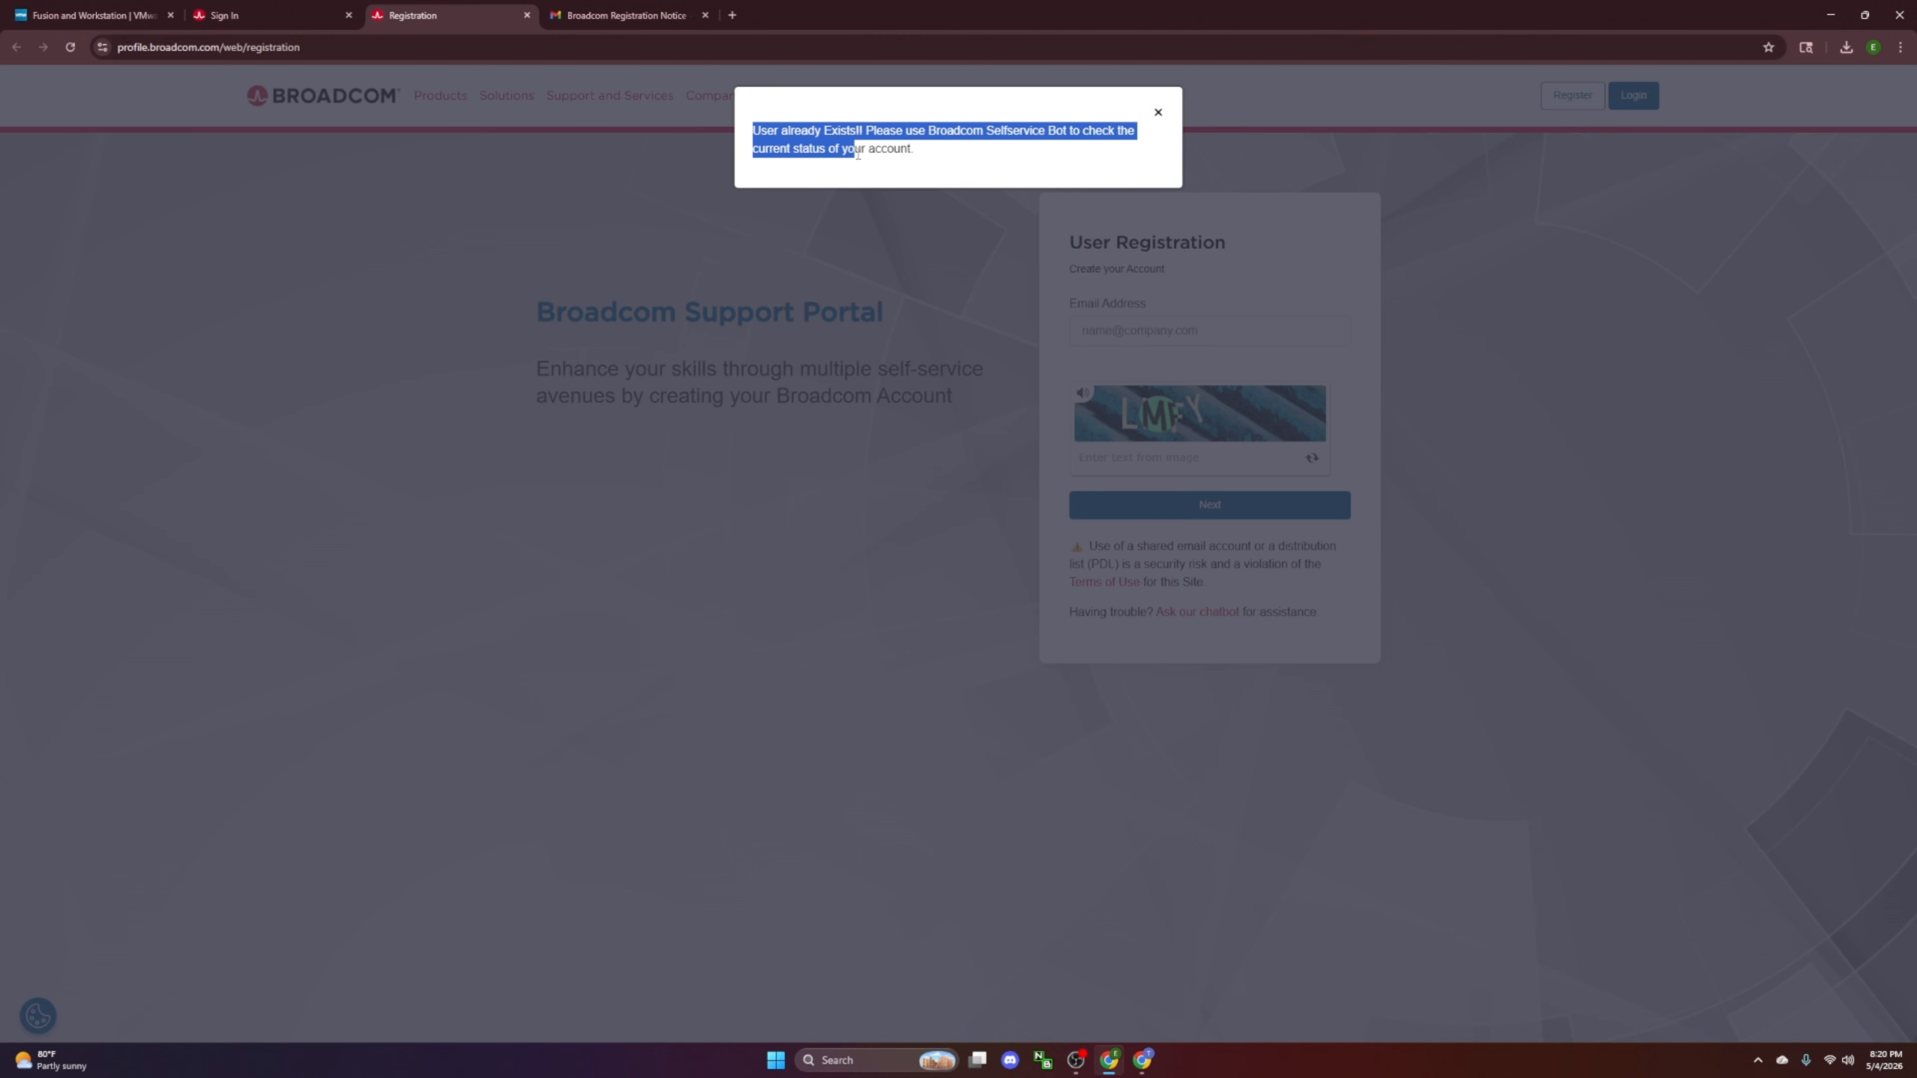
{"action": "left_click", "coordinate": [861, 126]}
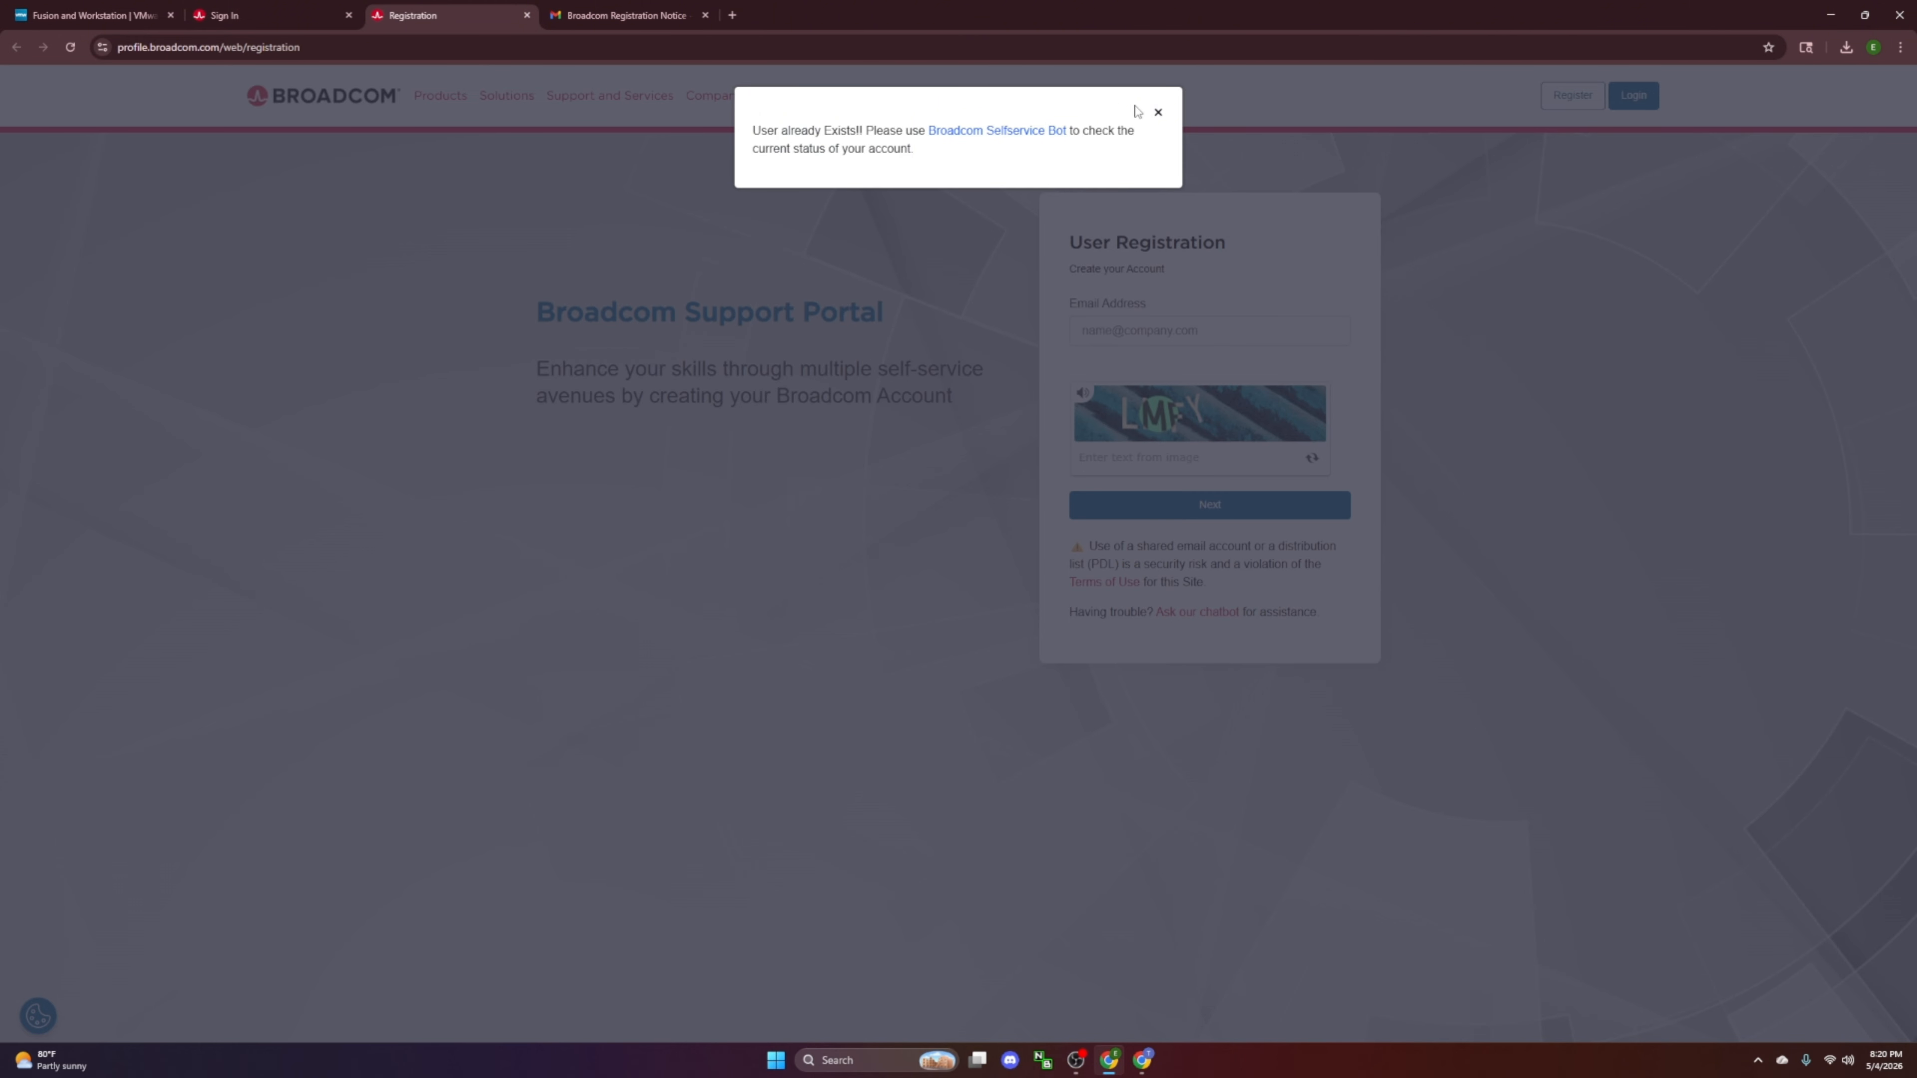
{"action": "left_click", "coordinate": [1158, 114]}
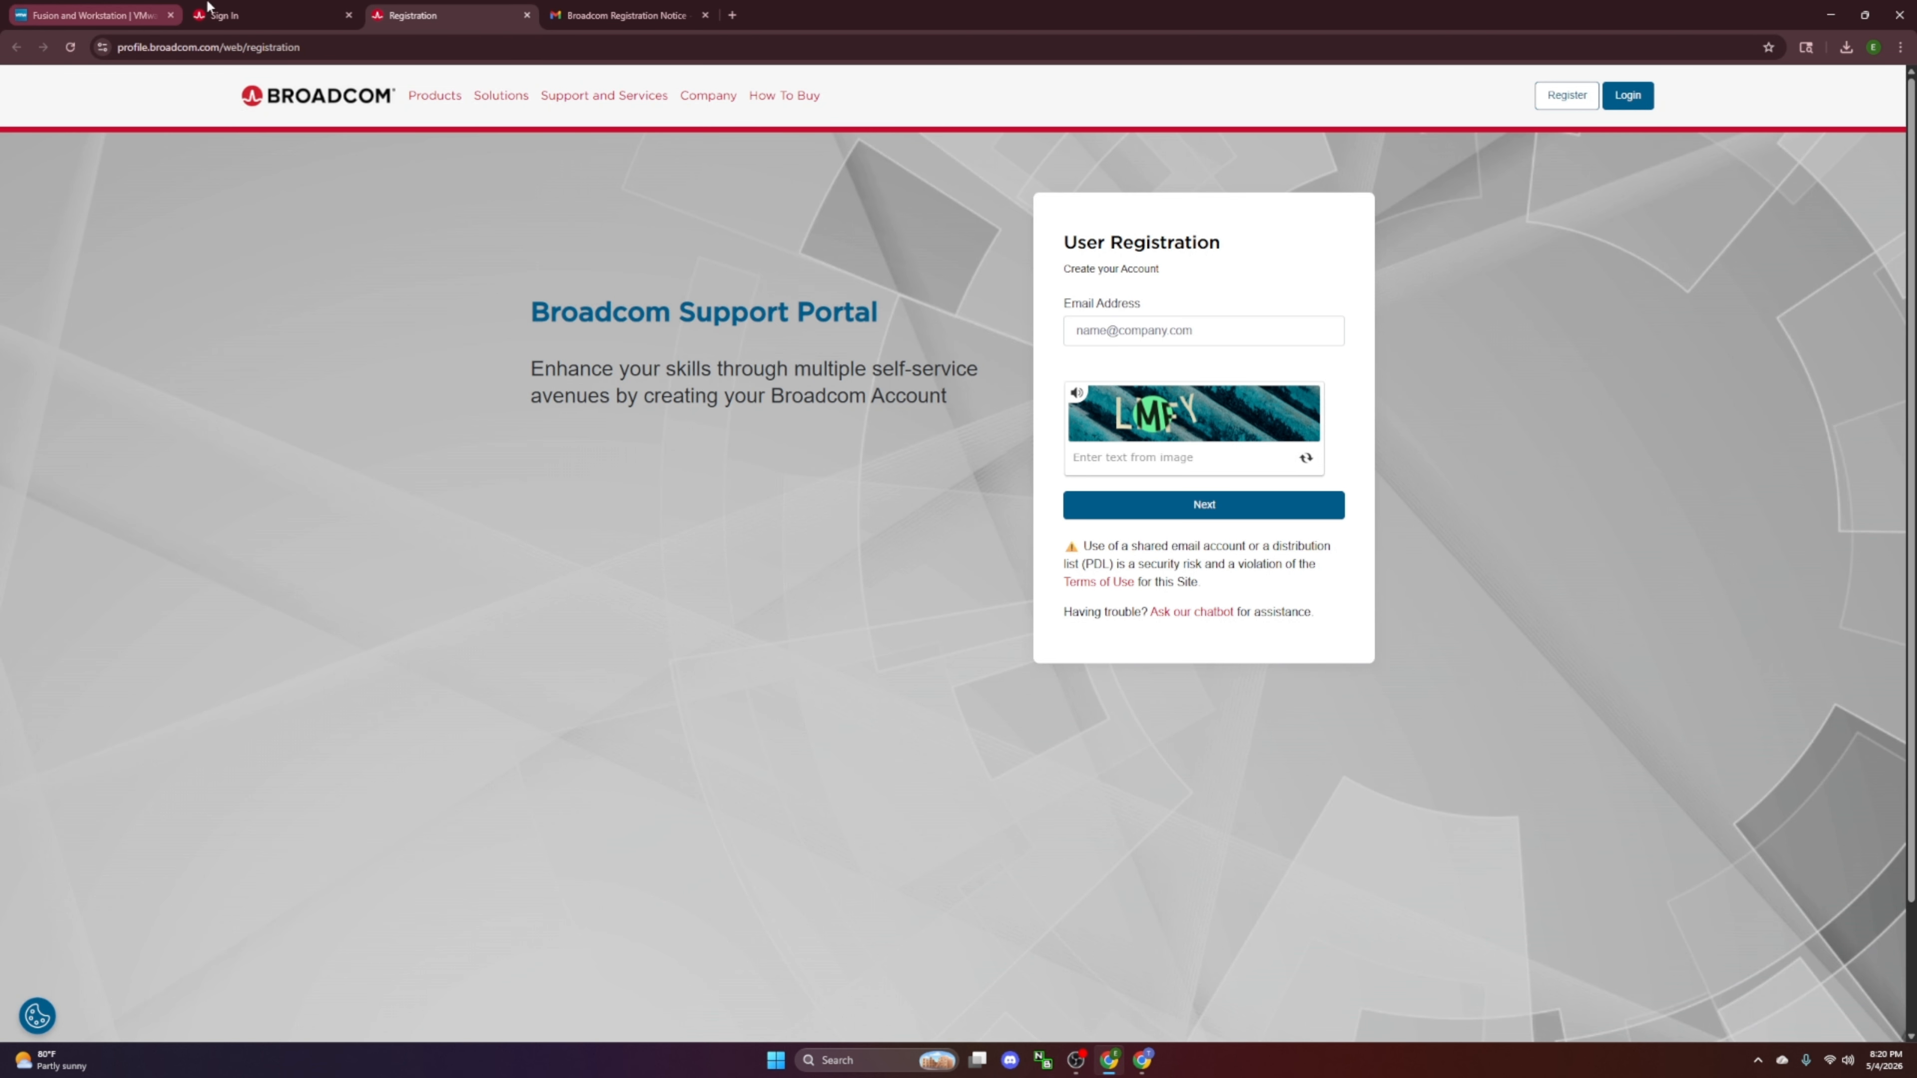
Step: Return to the Broadcom sign-in page and sign in with the account's username and password
{"action": "left_click", "coordinate": [267, 7]}
{"action": "left_click", "coordinate": [951, 575]}
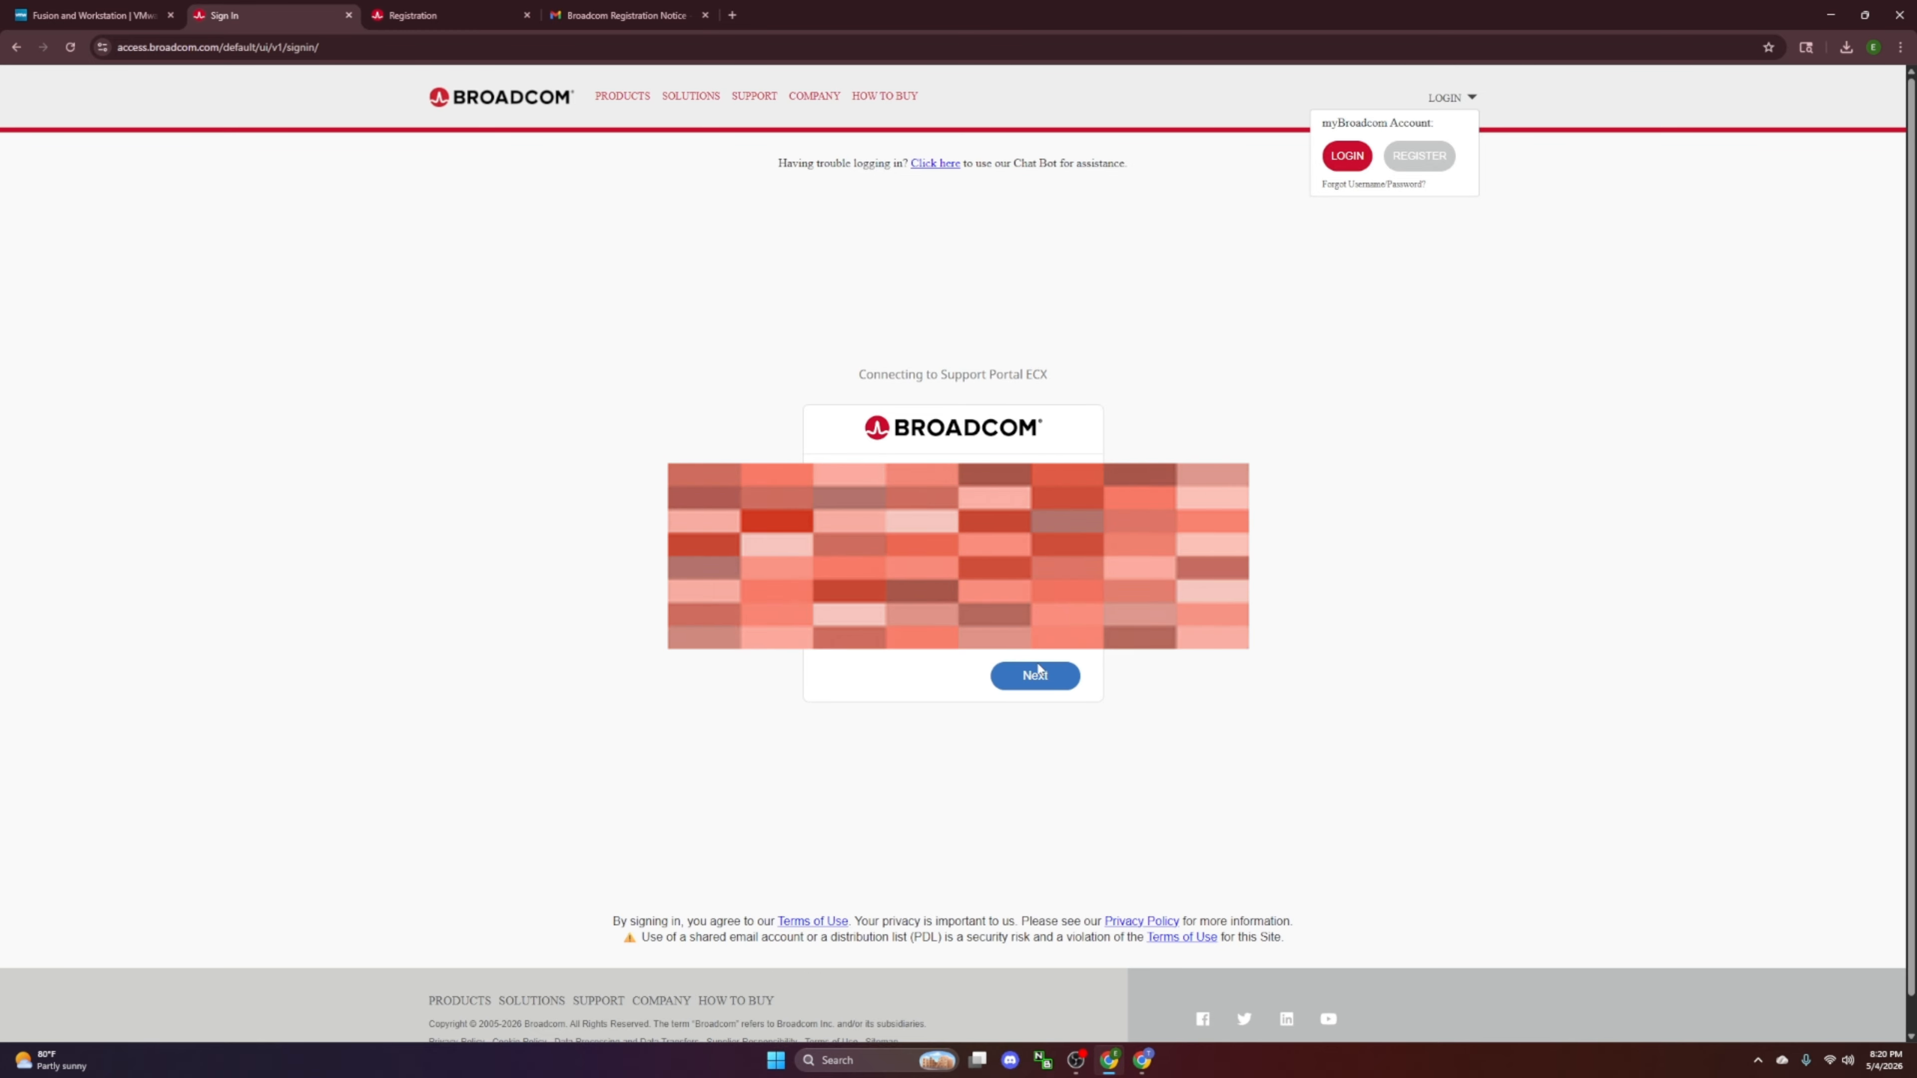
{"action": "key", "text": "Return"}
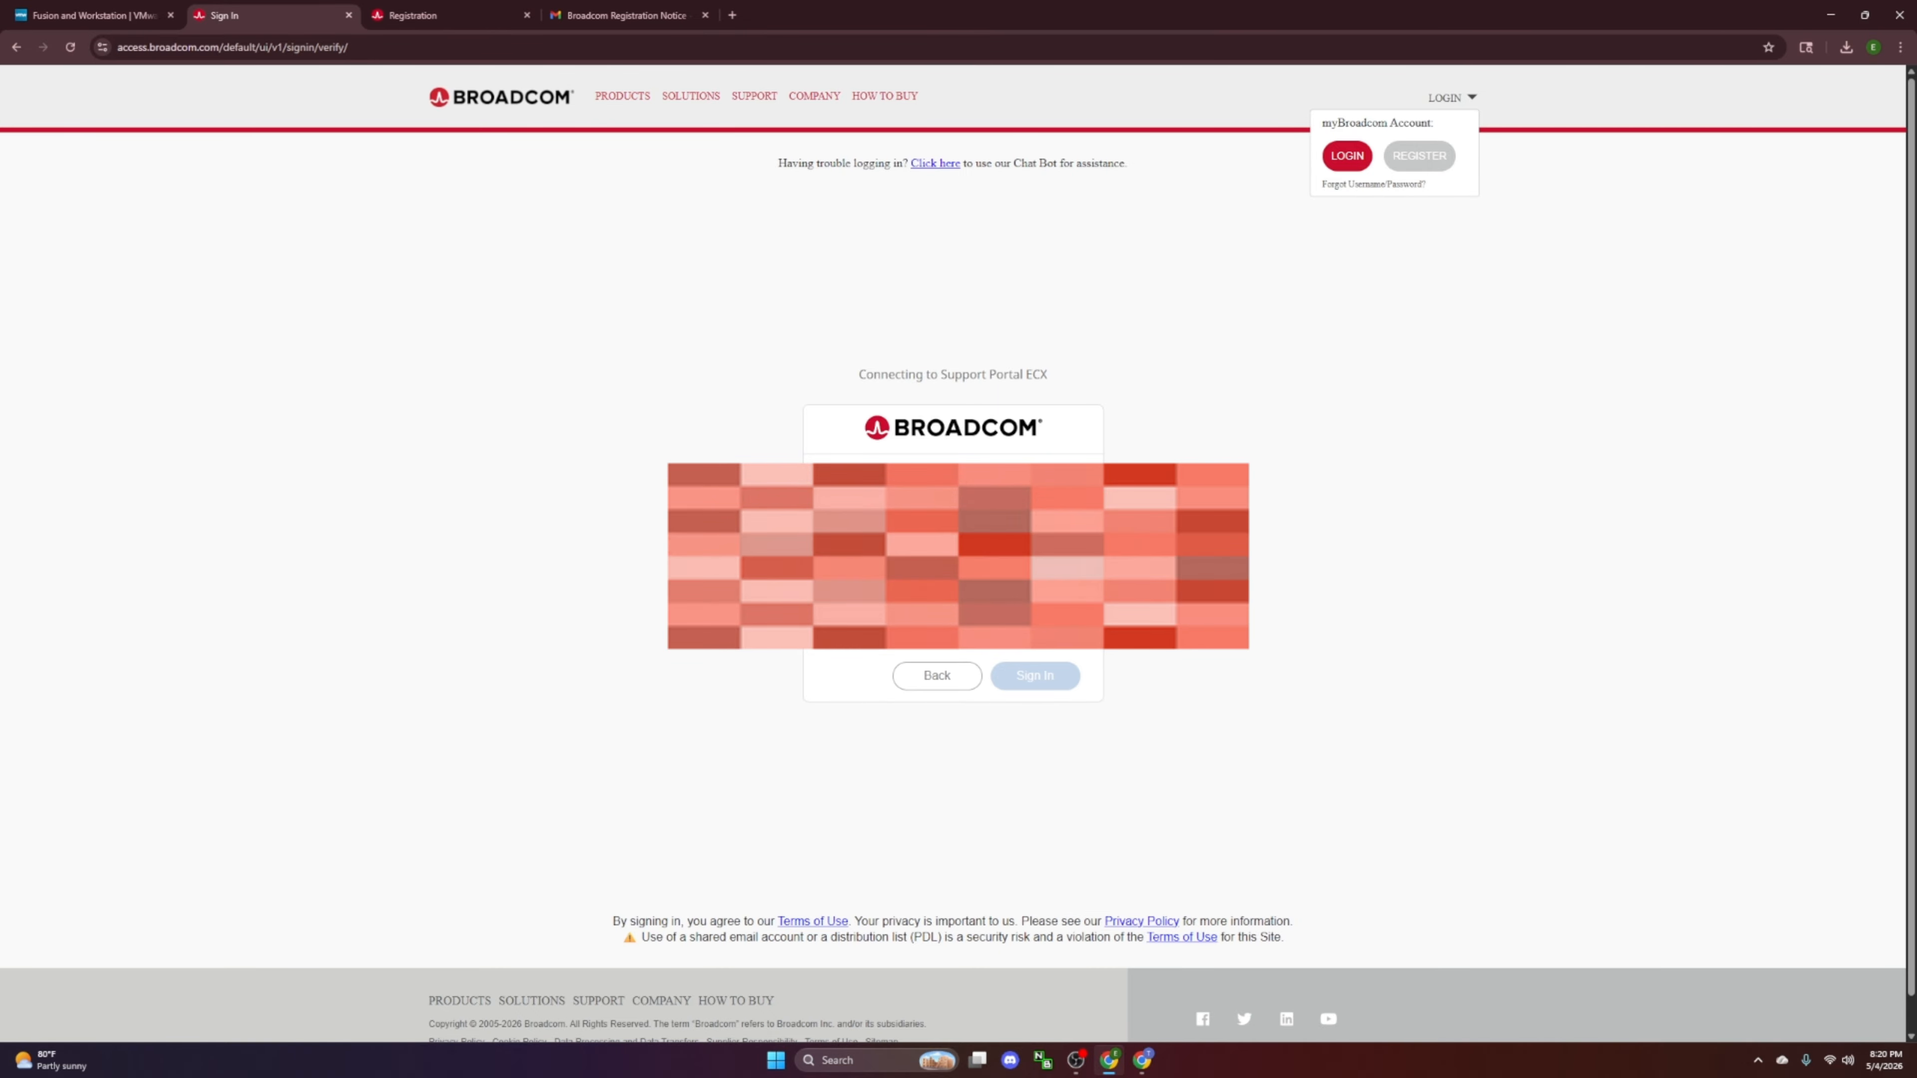
{"action": "key", "text": "ctrl+v"}
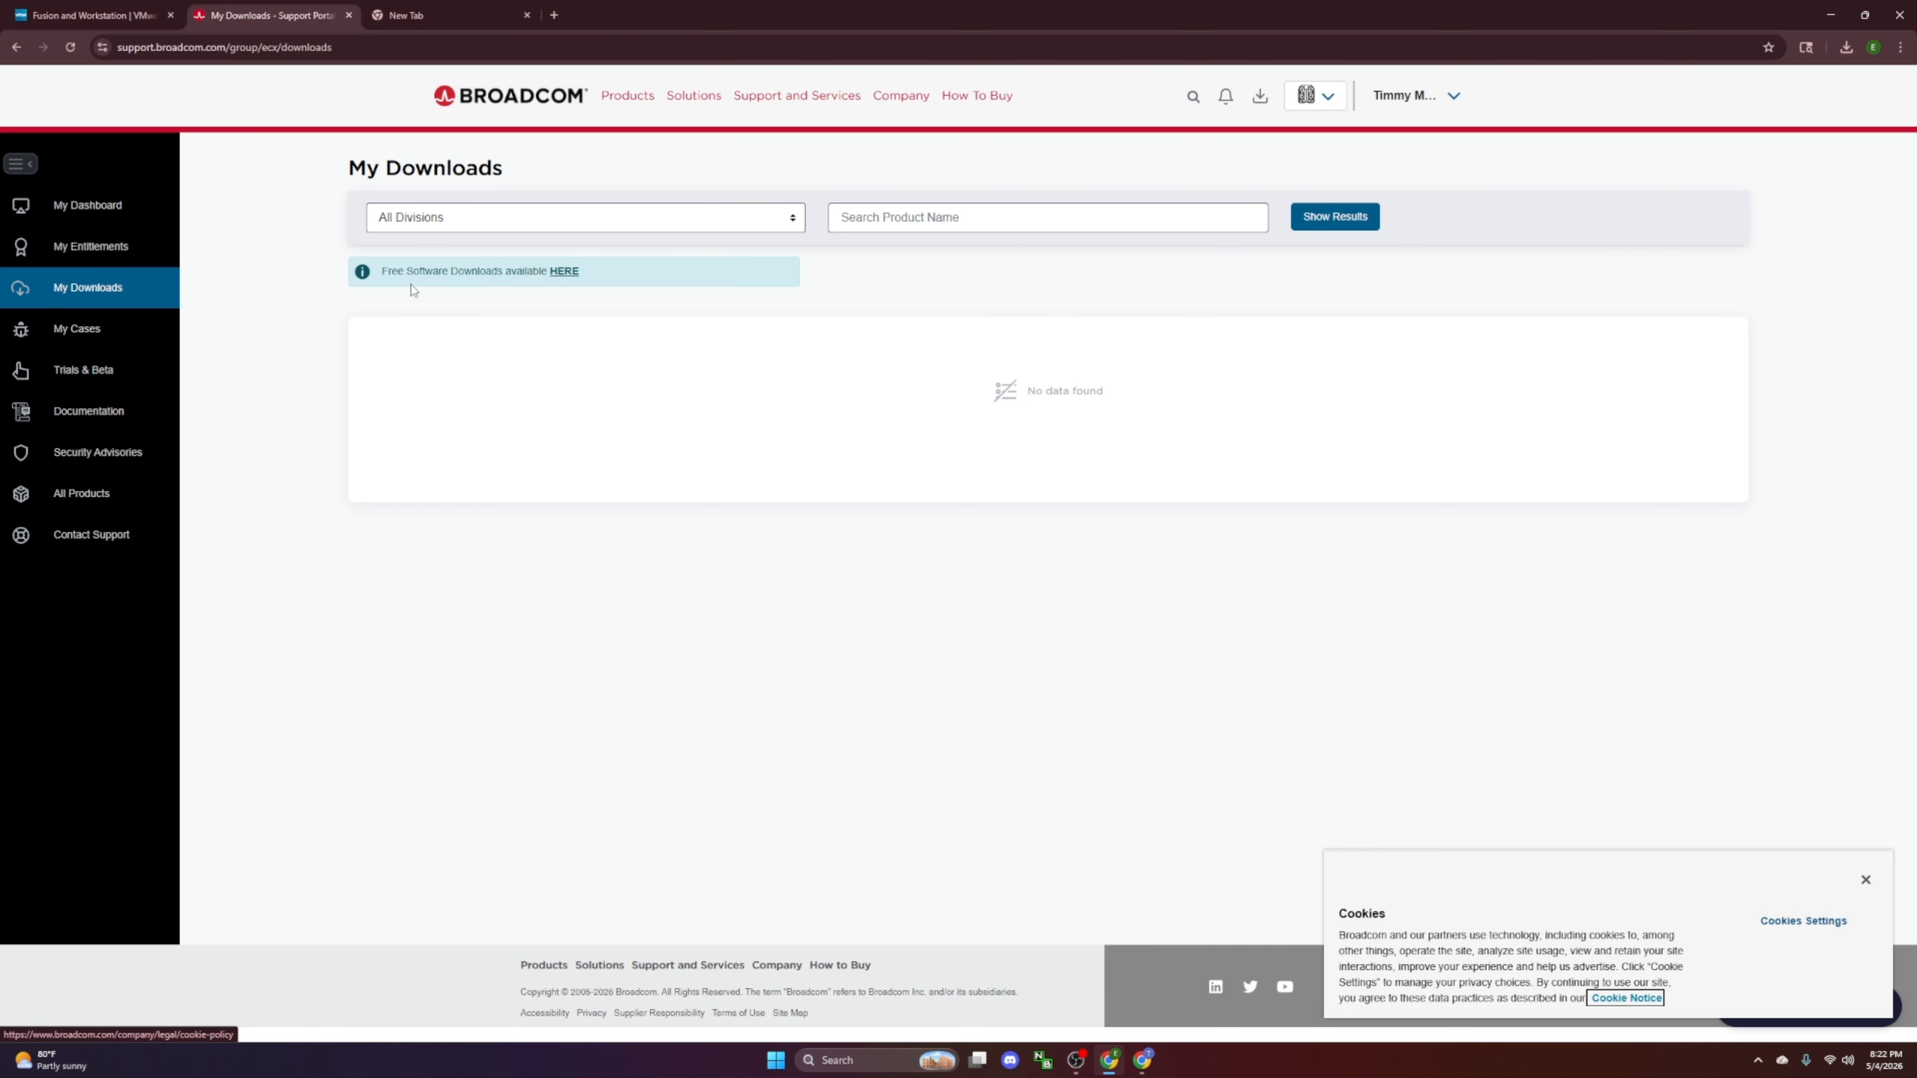
Step: Search the free software downloads for "Vmware workstation pro" and open the VMware Workstation Pro product page
{"action": "left_click_drag", "start_coordinate": [450, 275], "coordinate": [570, 278]}
{"action": "left_click", "coordinate": [566, 272]}
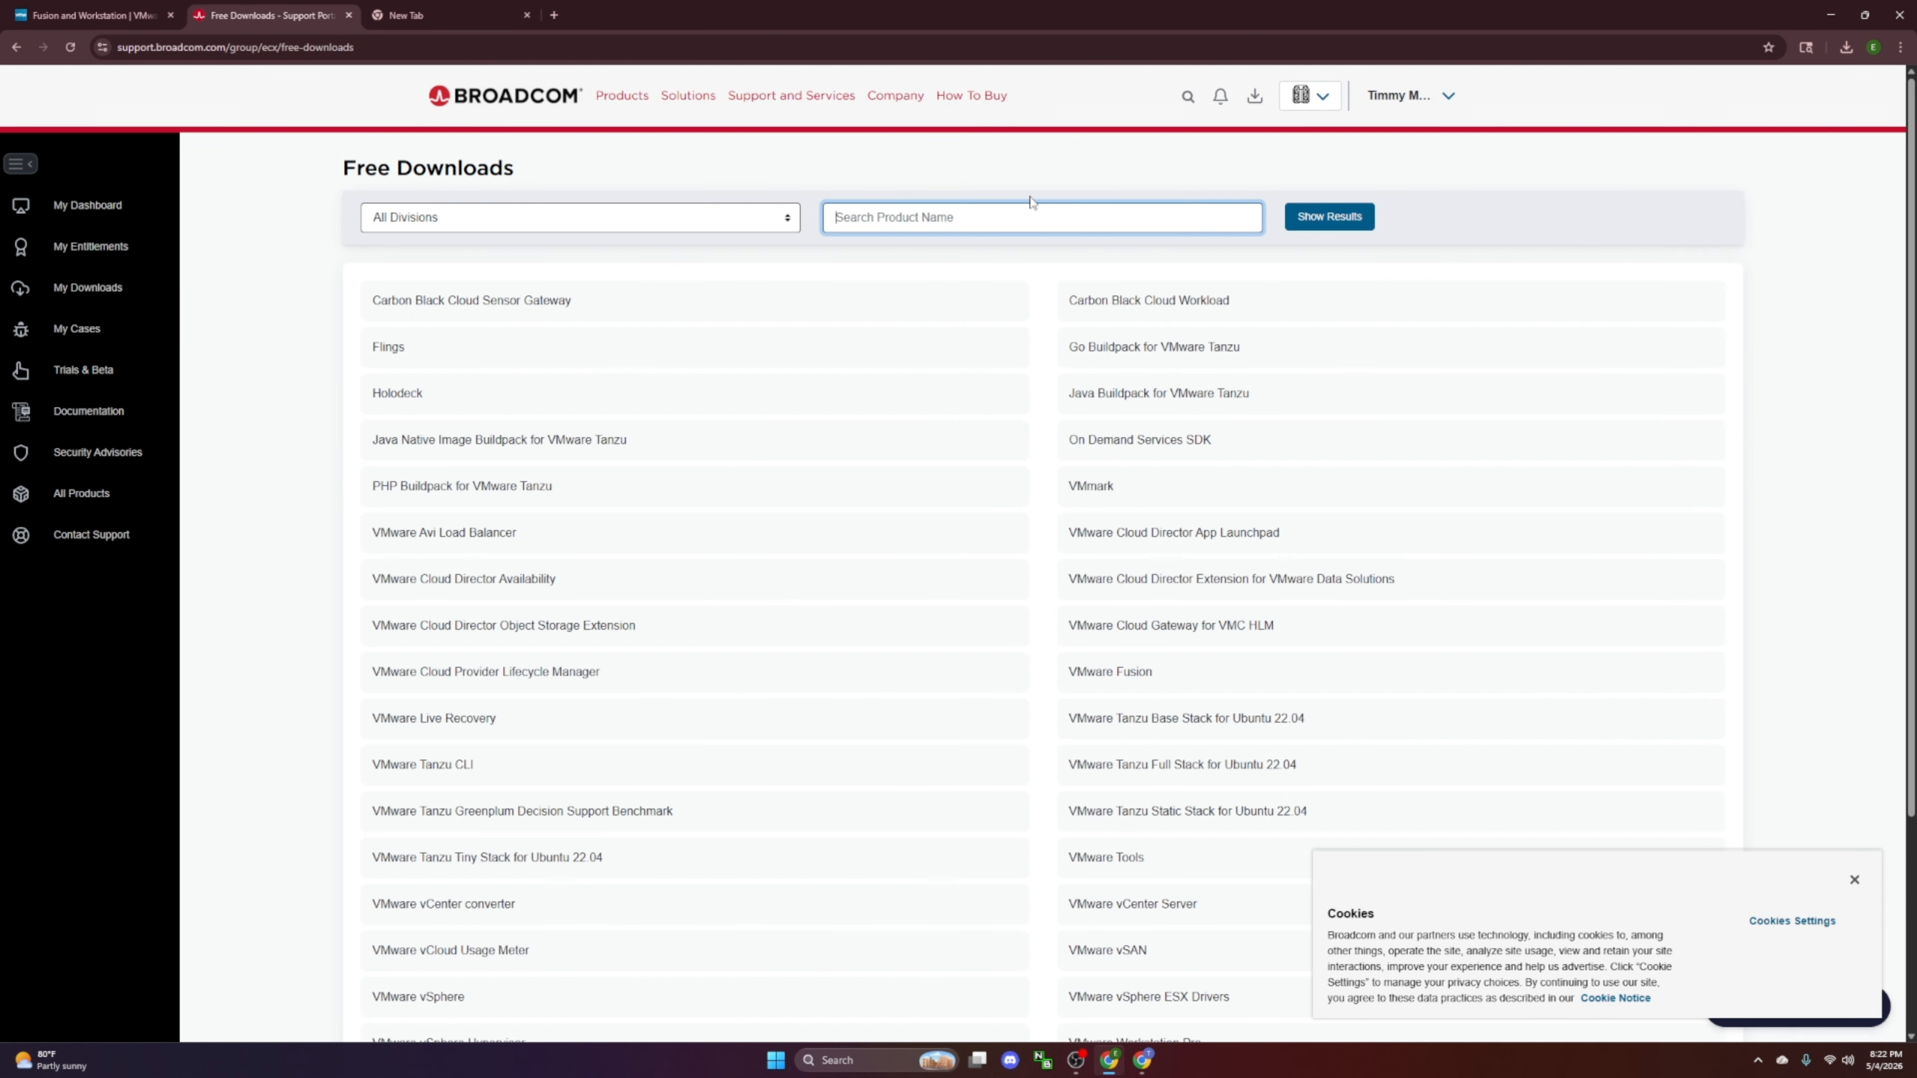
{"action": "type", "text": "Vmware workstation pro"}
{"action": "key", "text": "Return"}
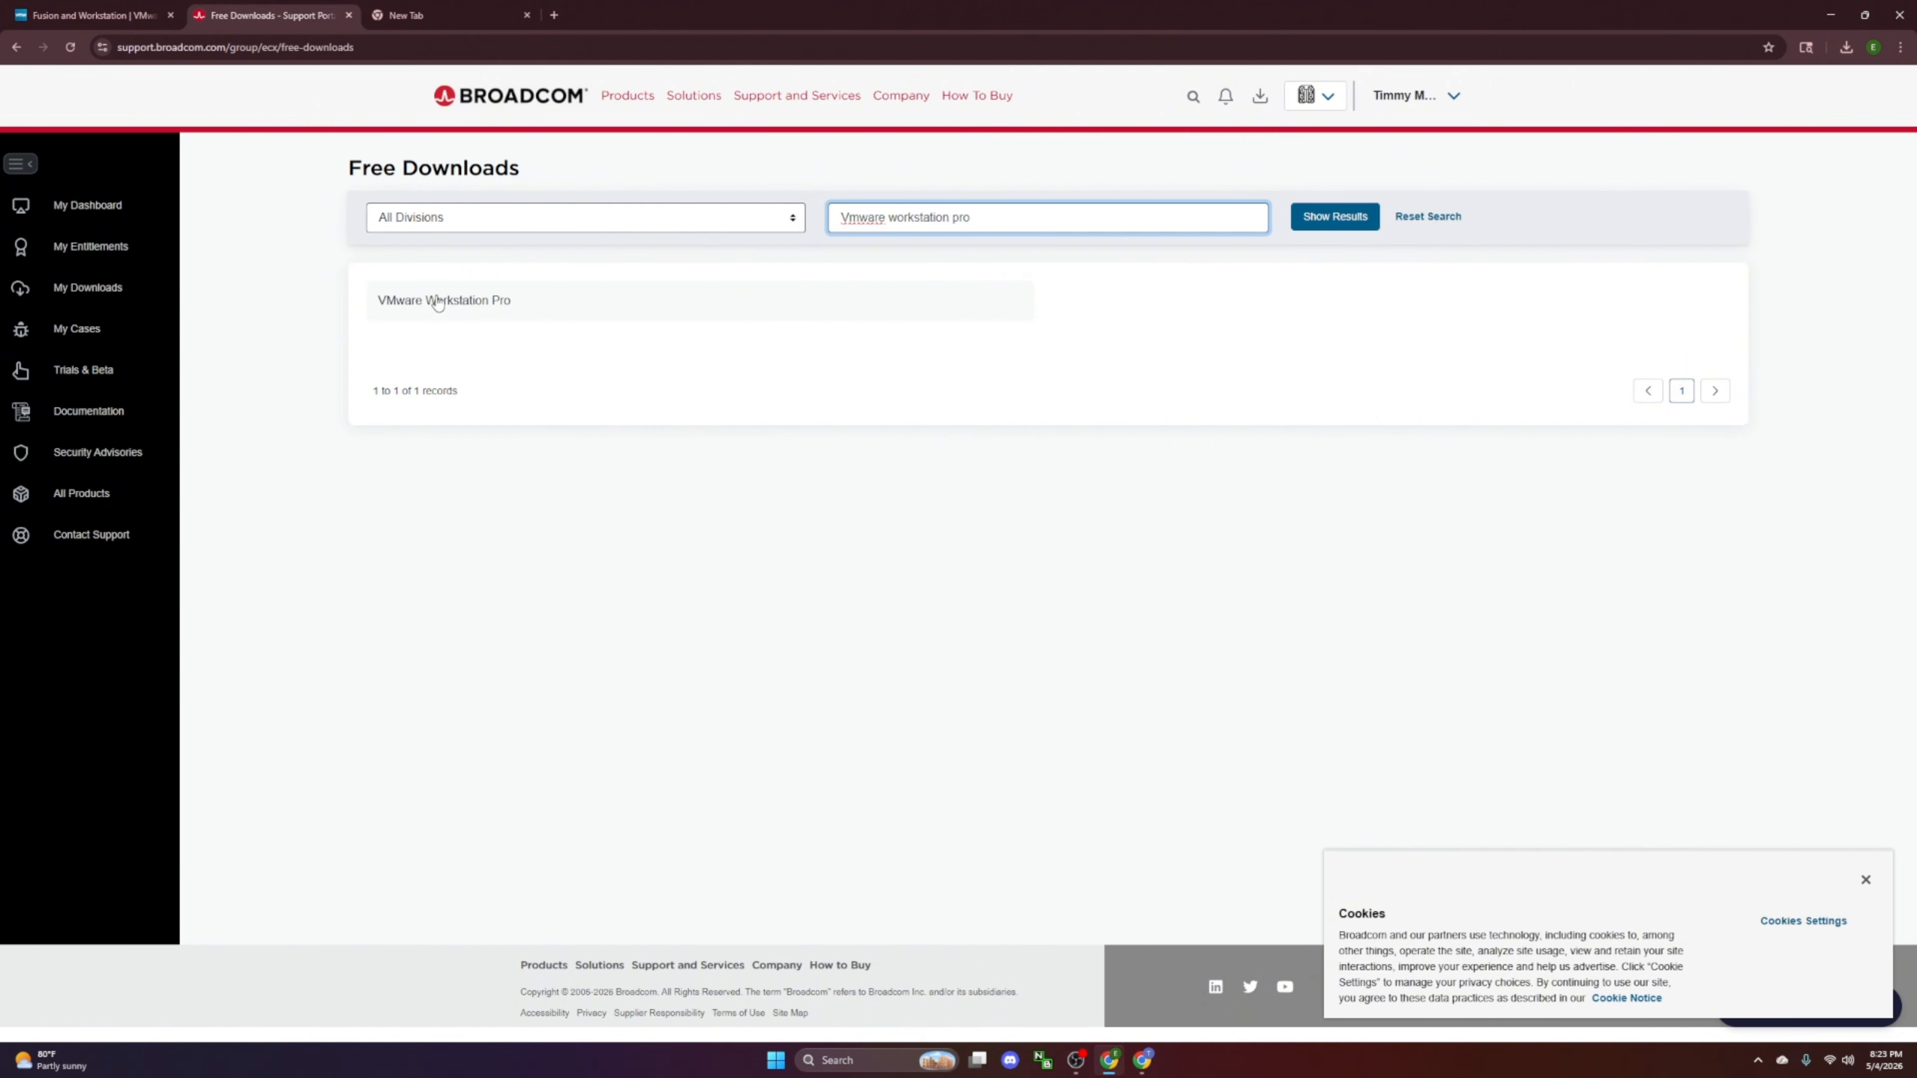
{"action": "left_click", "coordinate": [438, 302]}
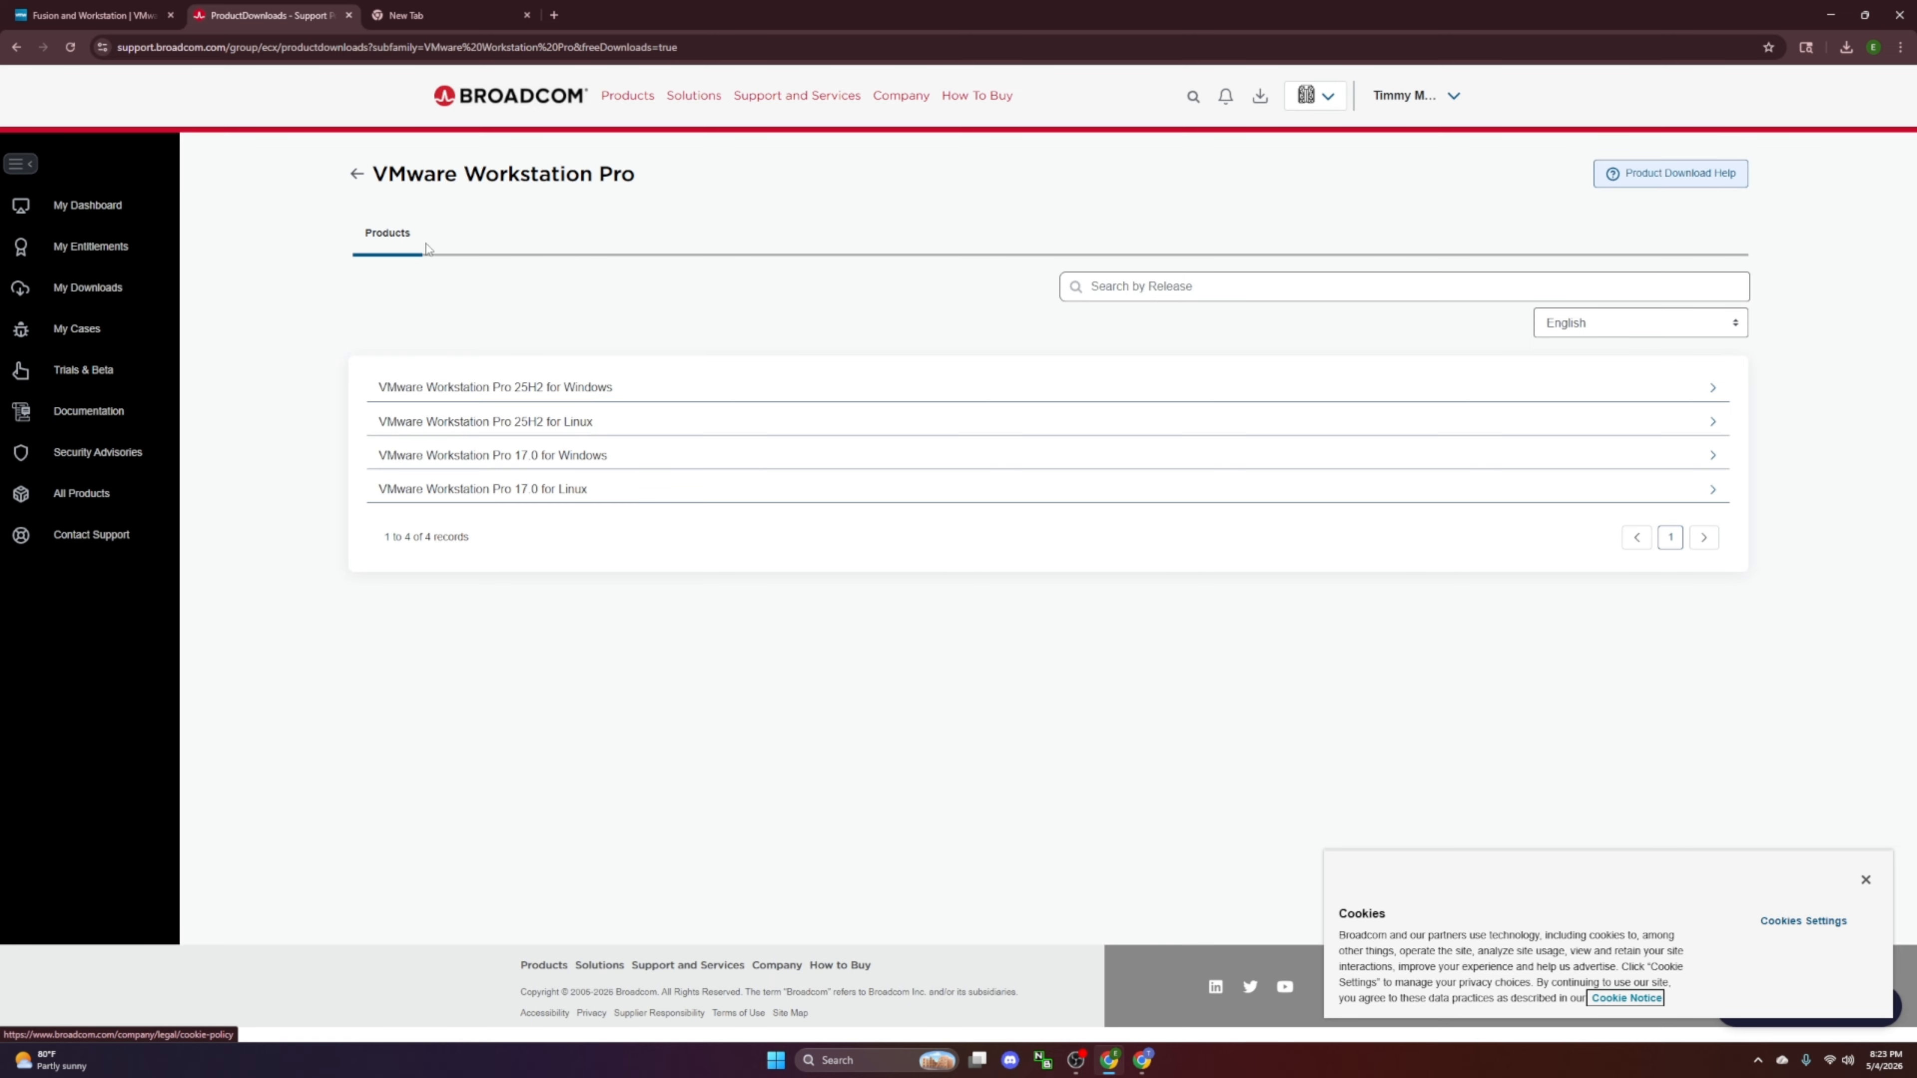
Step: Open the 25H2u1 release of VMware Workstation Pro 25H2 for Windows
{"action": "left_click", "coordinate": [534, 396]}
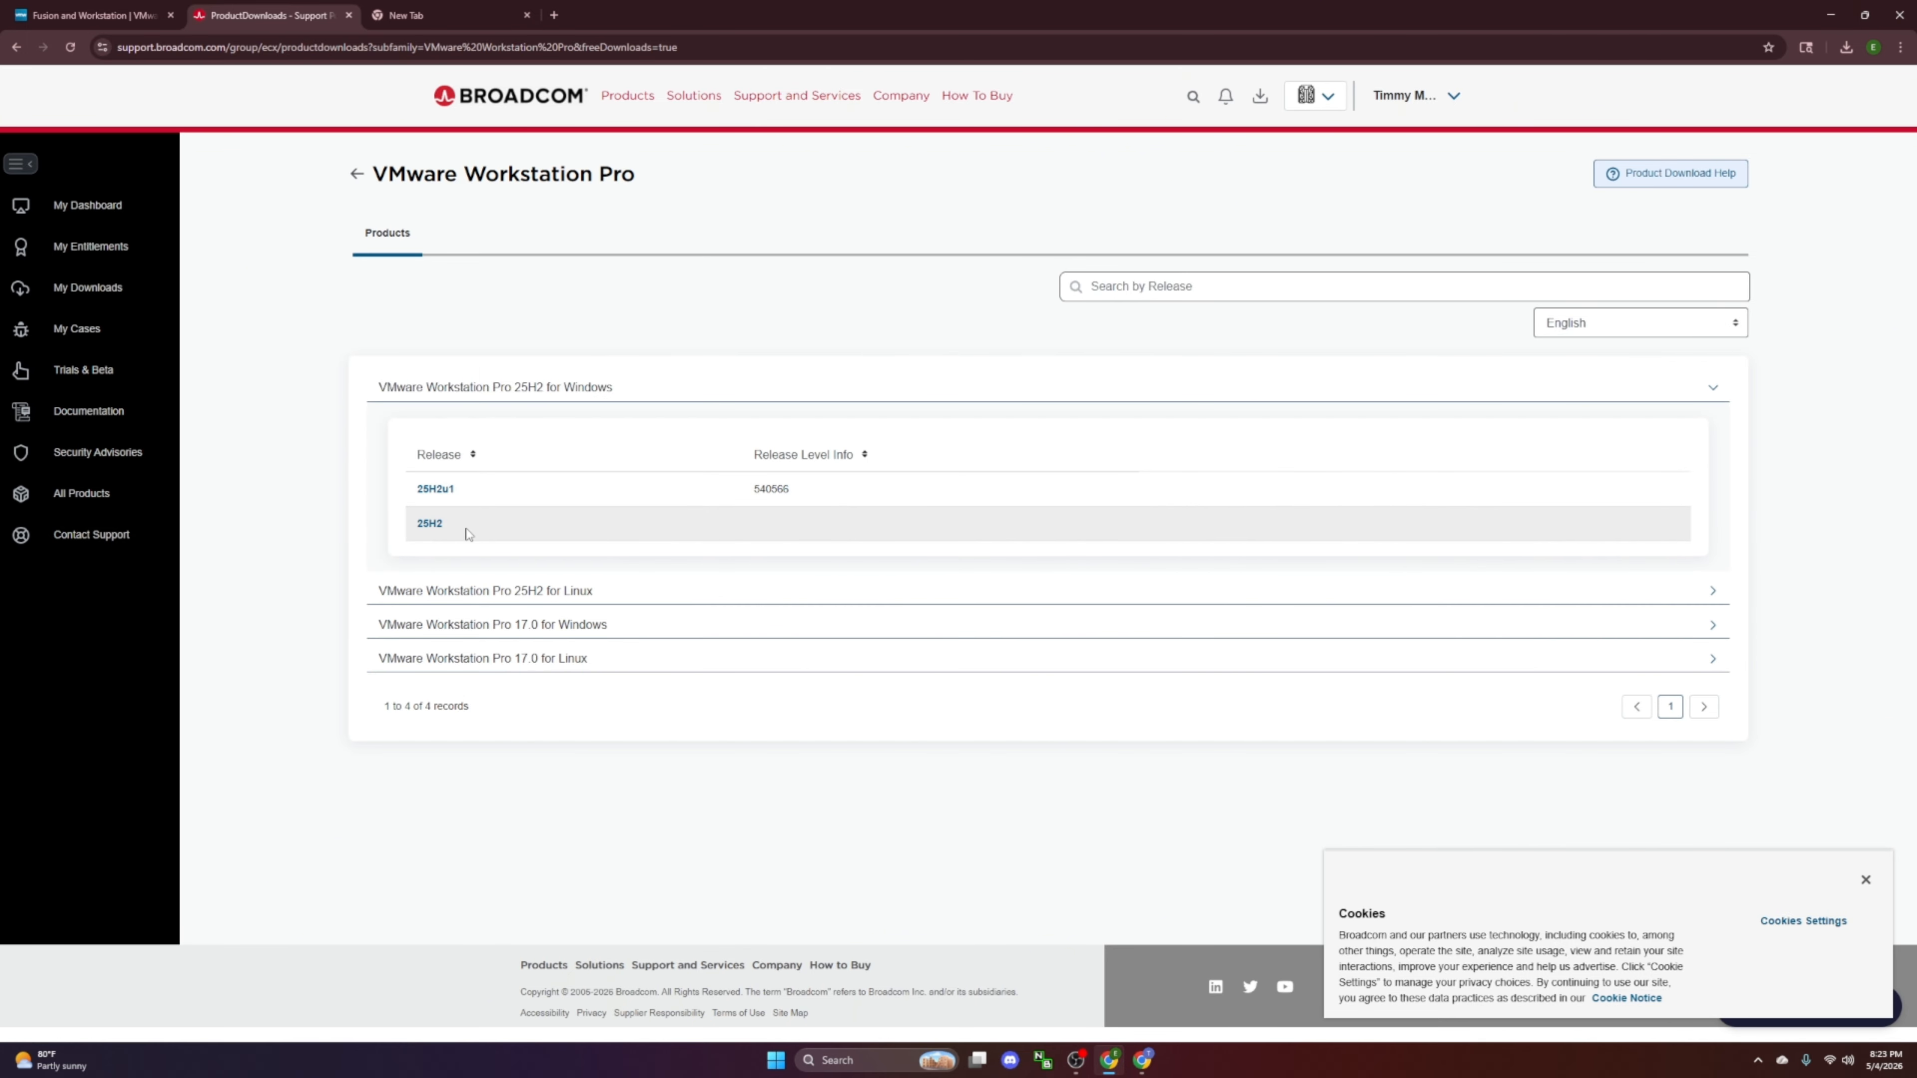
{"action": "left_click", "coordinate": [441, 491]}
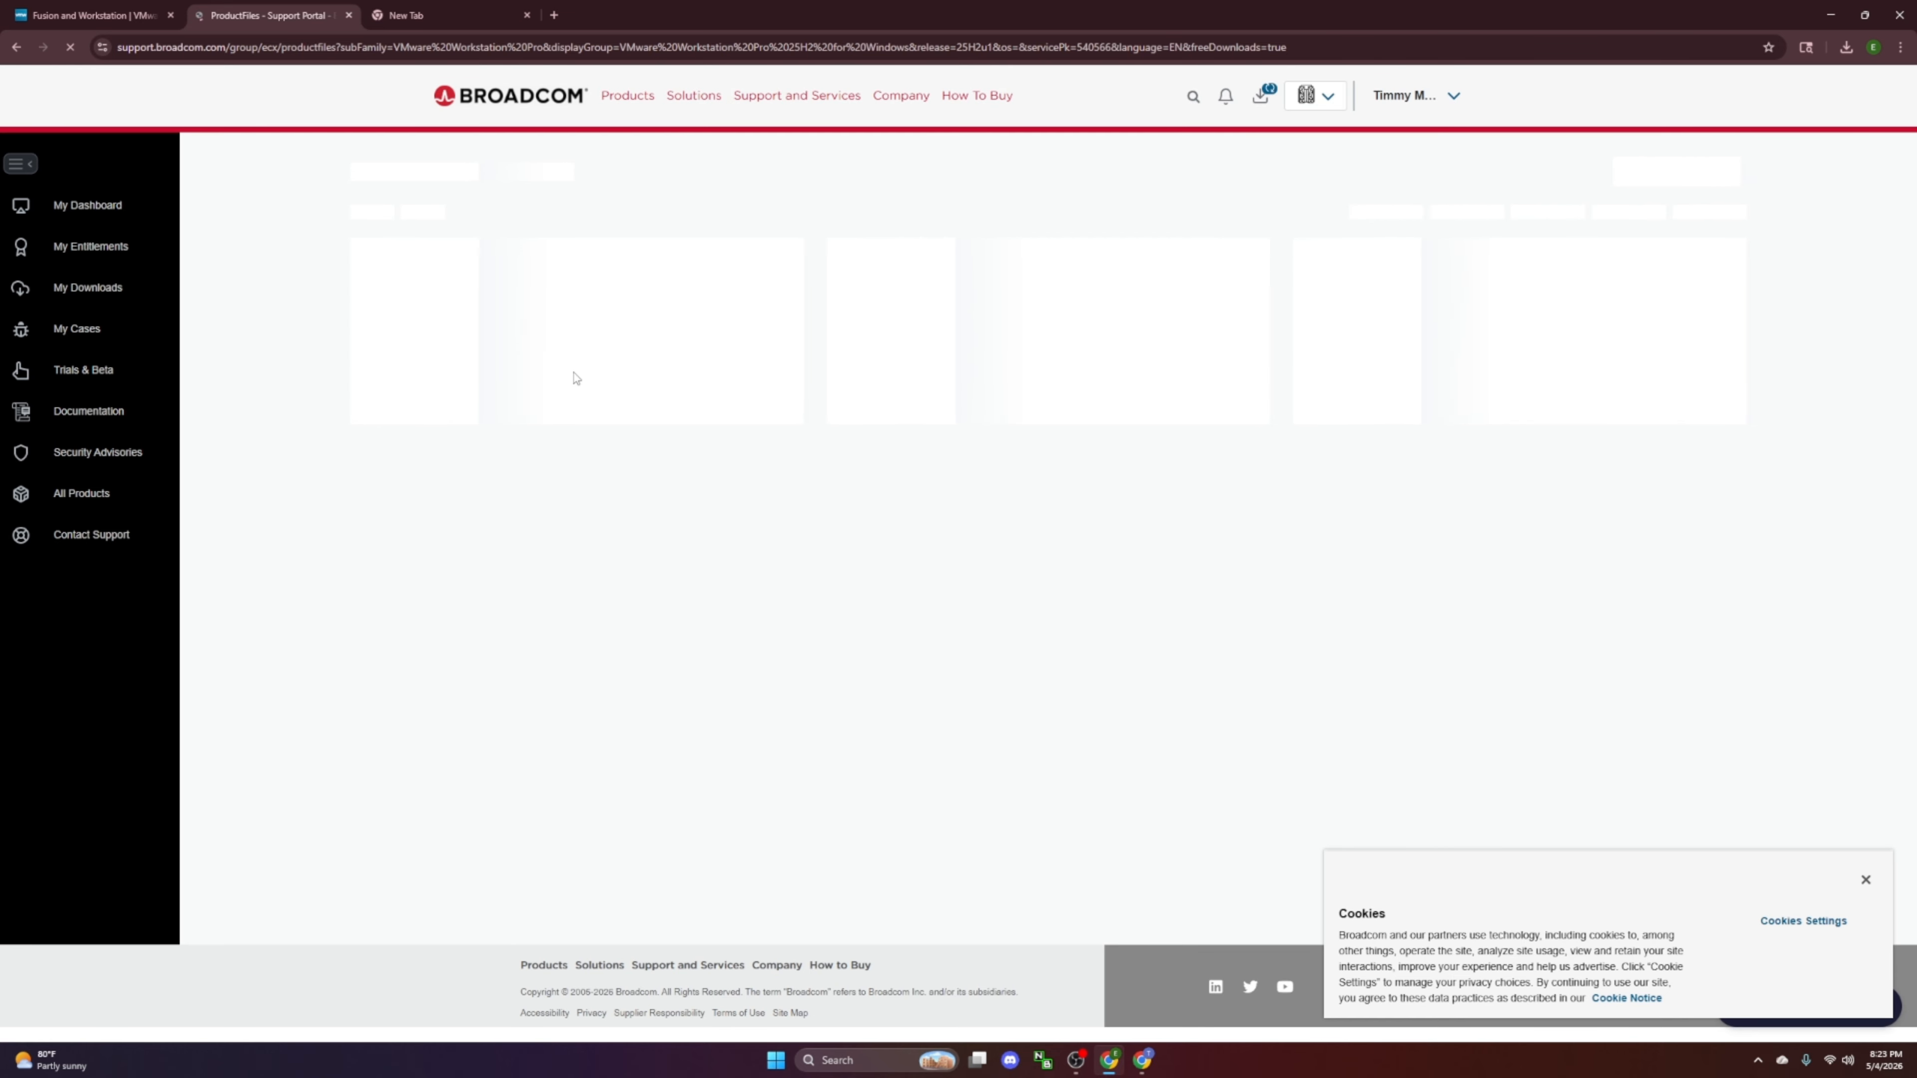
{"action": "mouse_move", "coordinate": [573, 379]}
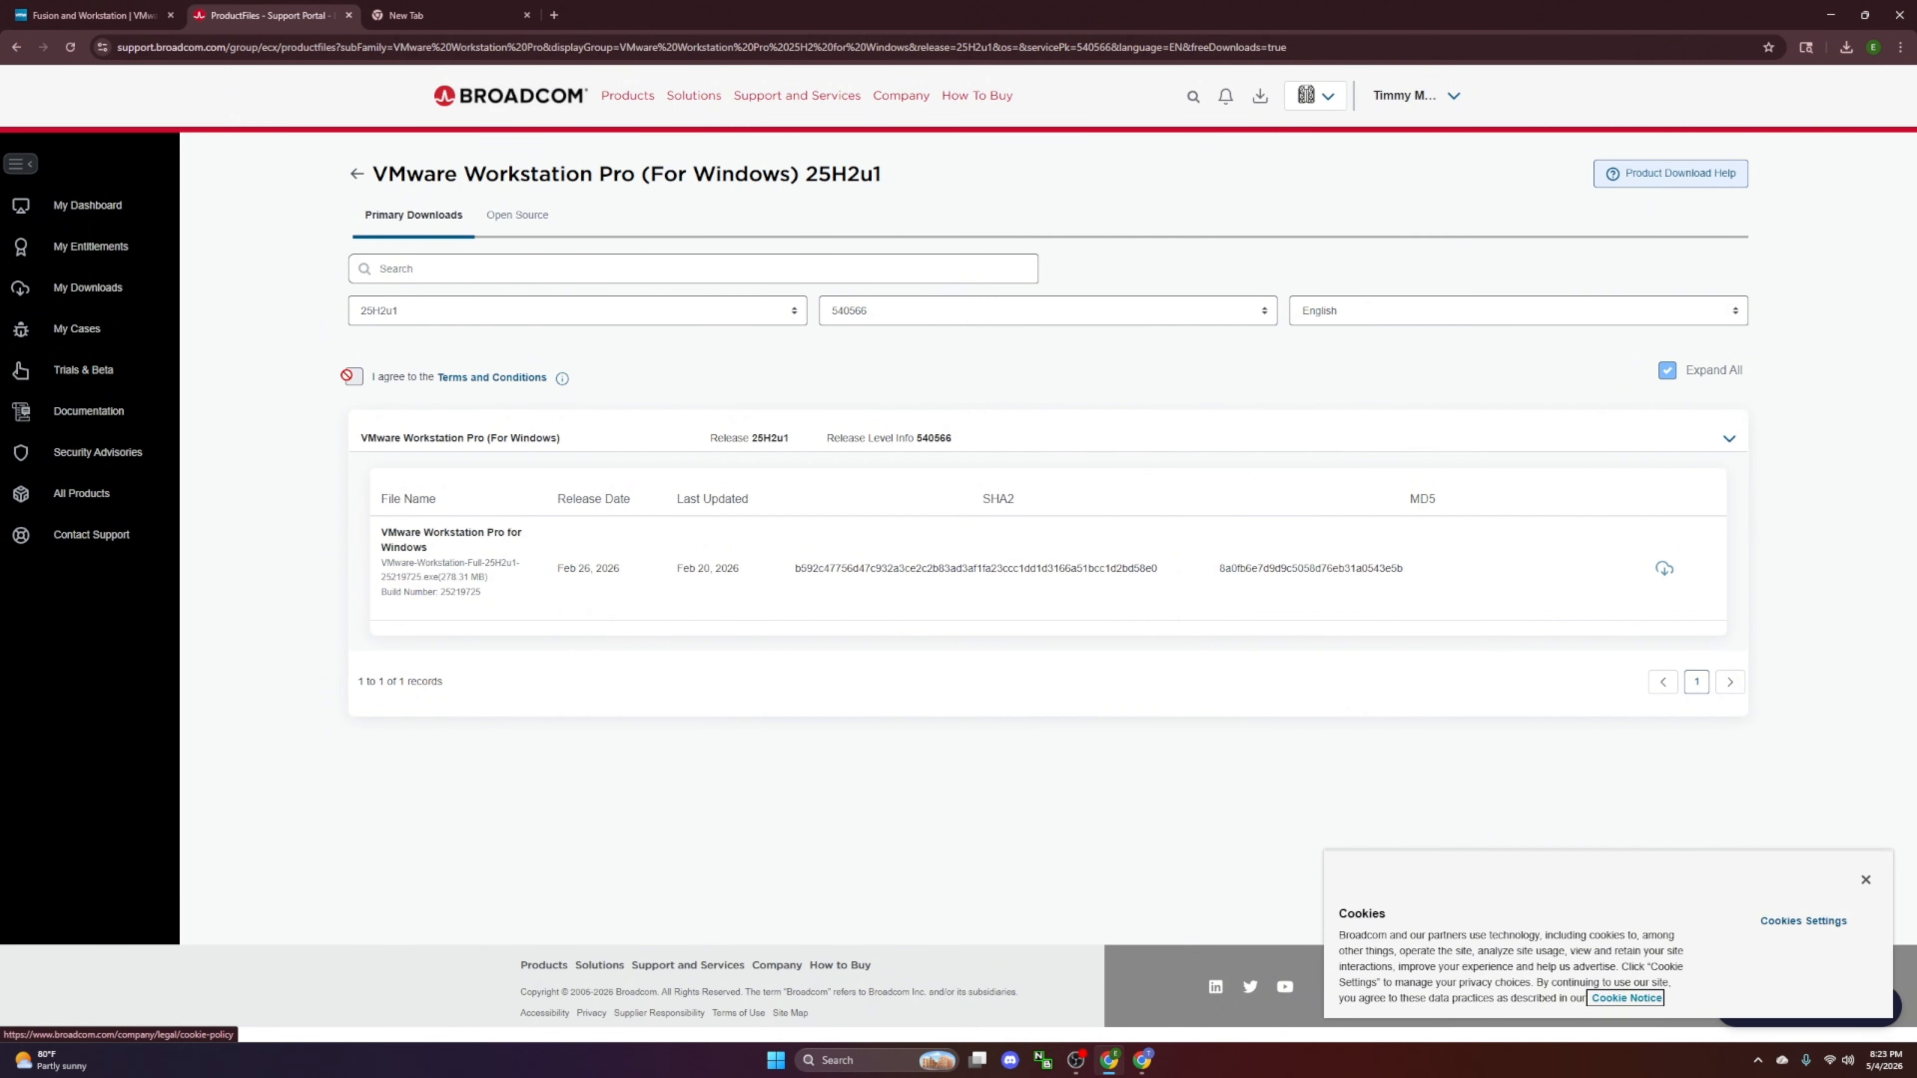
Step: Open the Terms and Conditions, agree to them on the download page, and close the licensing page
{"action": "left_click", "coordinate": [468, 377]}
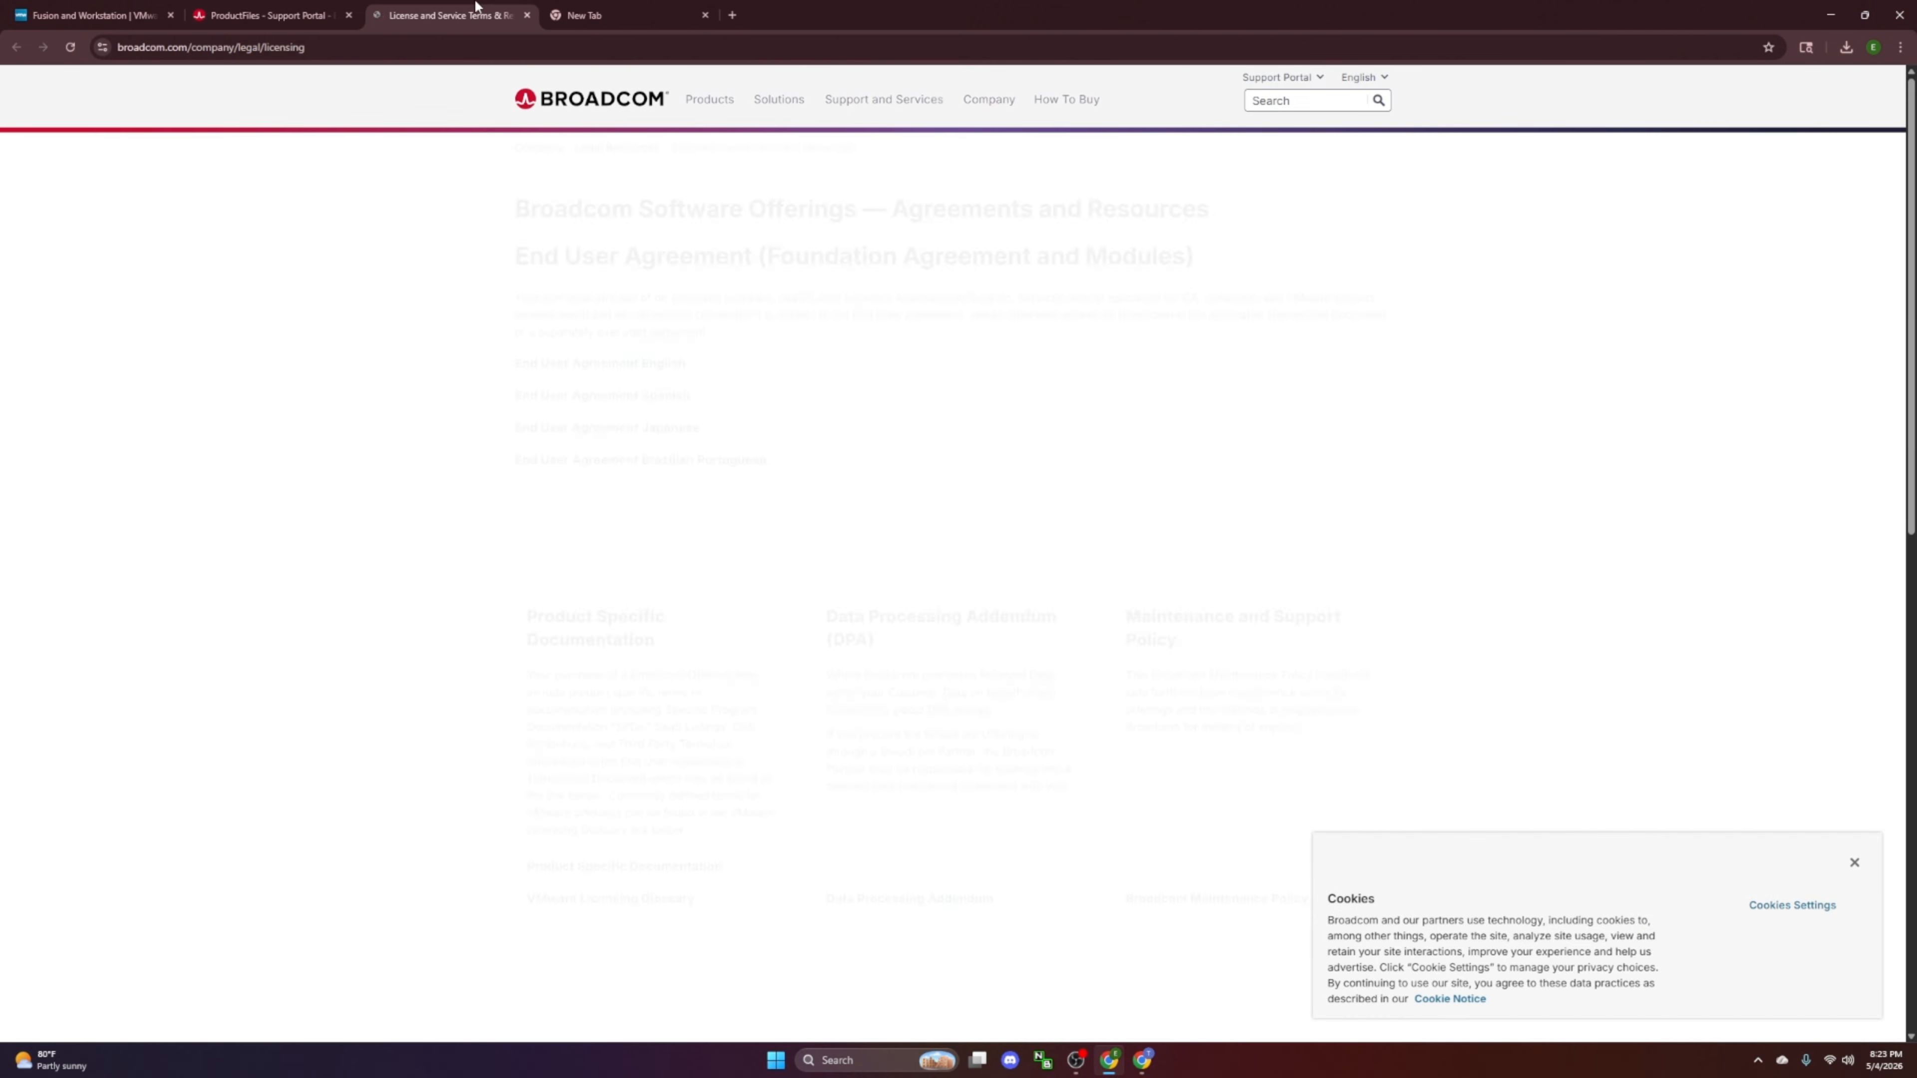
{"action": "left_click", "coordinate": [299, 7]}
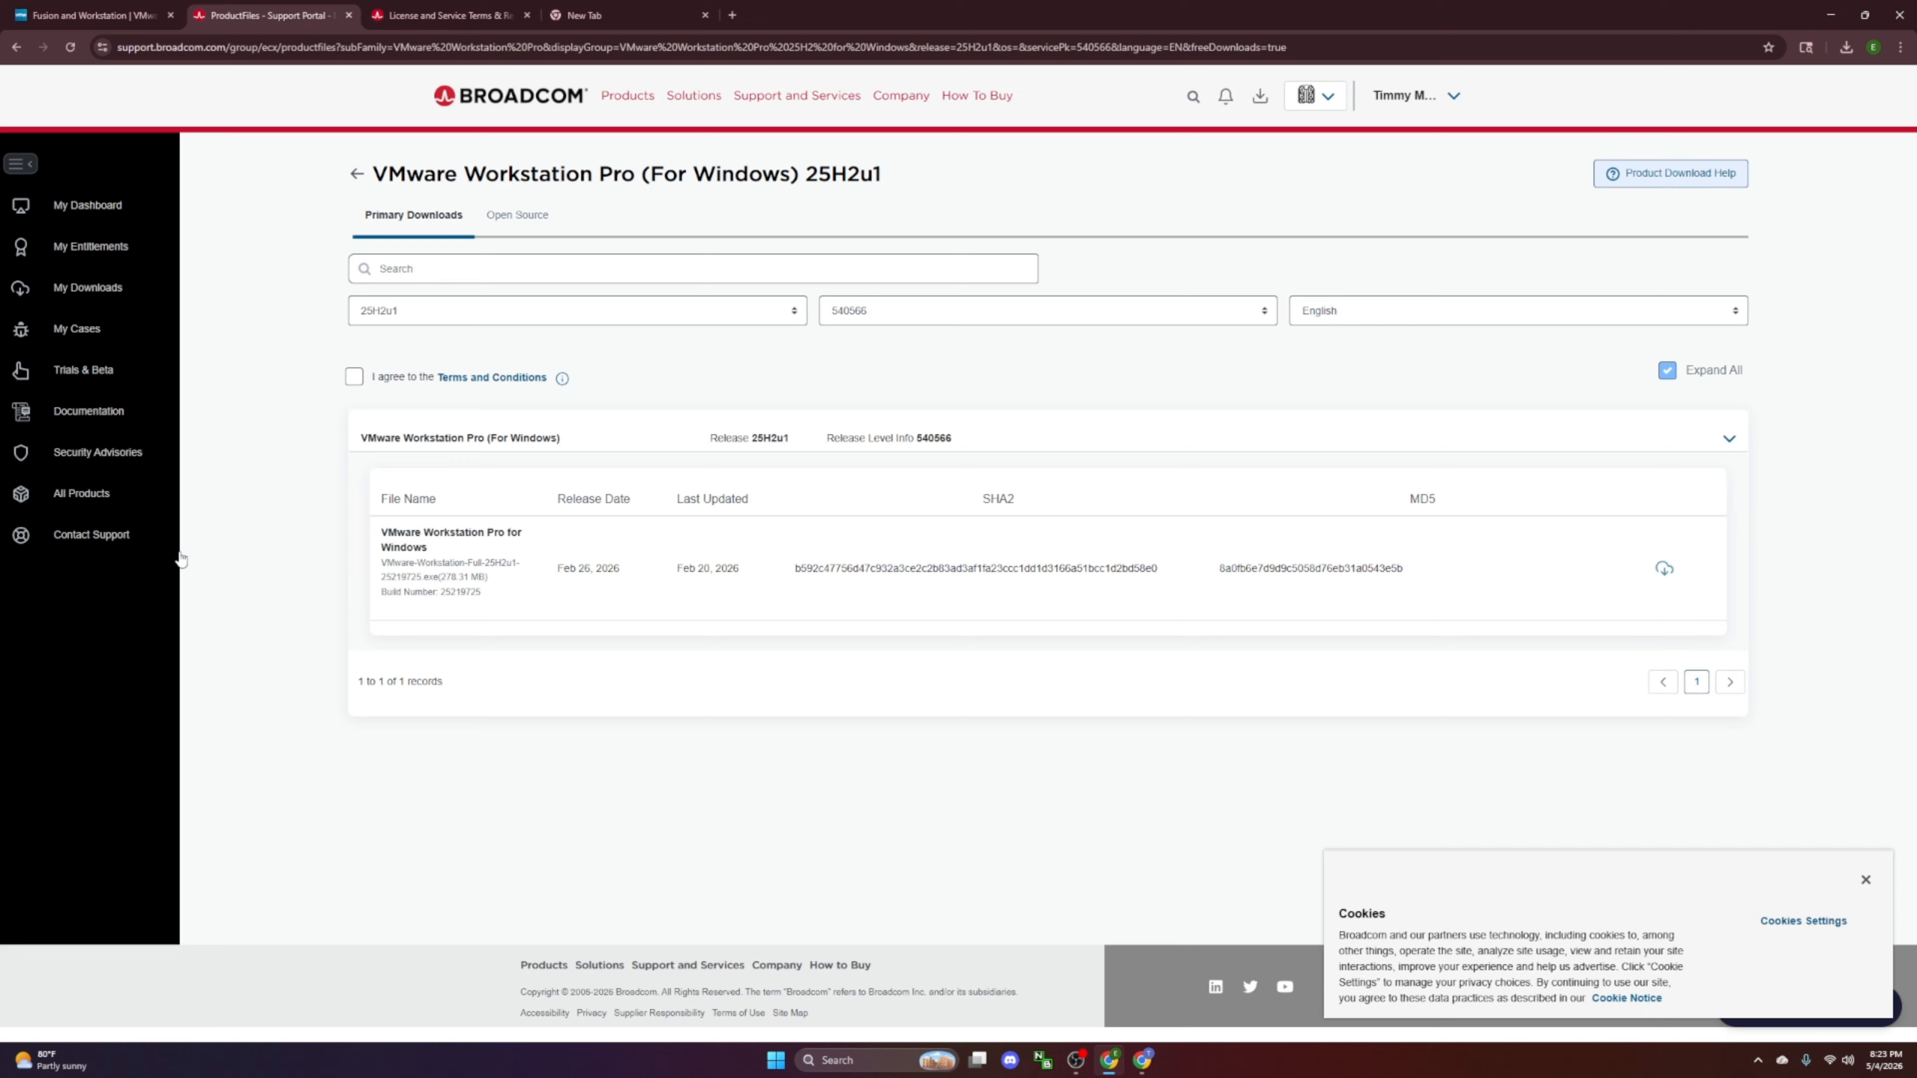
{"action": "left_click", "coordinate": [354, 377]}
{"action": "left_click", "coordinate": [526, 15]}
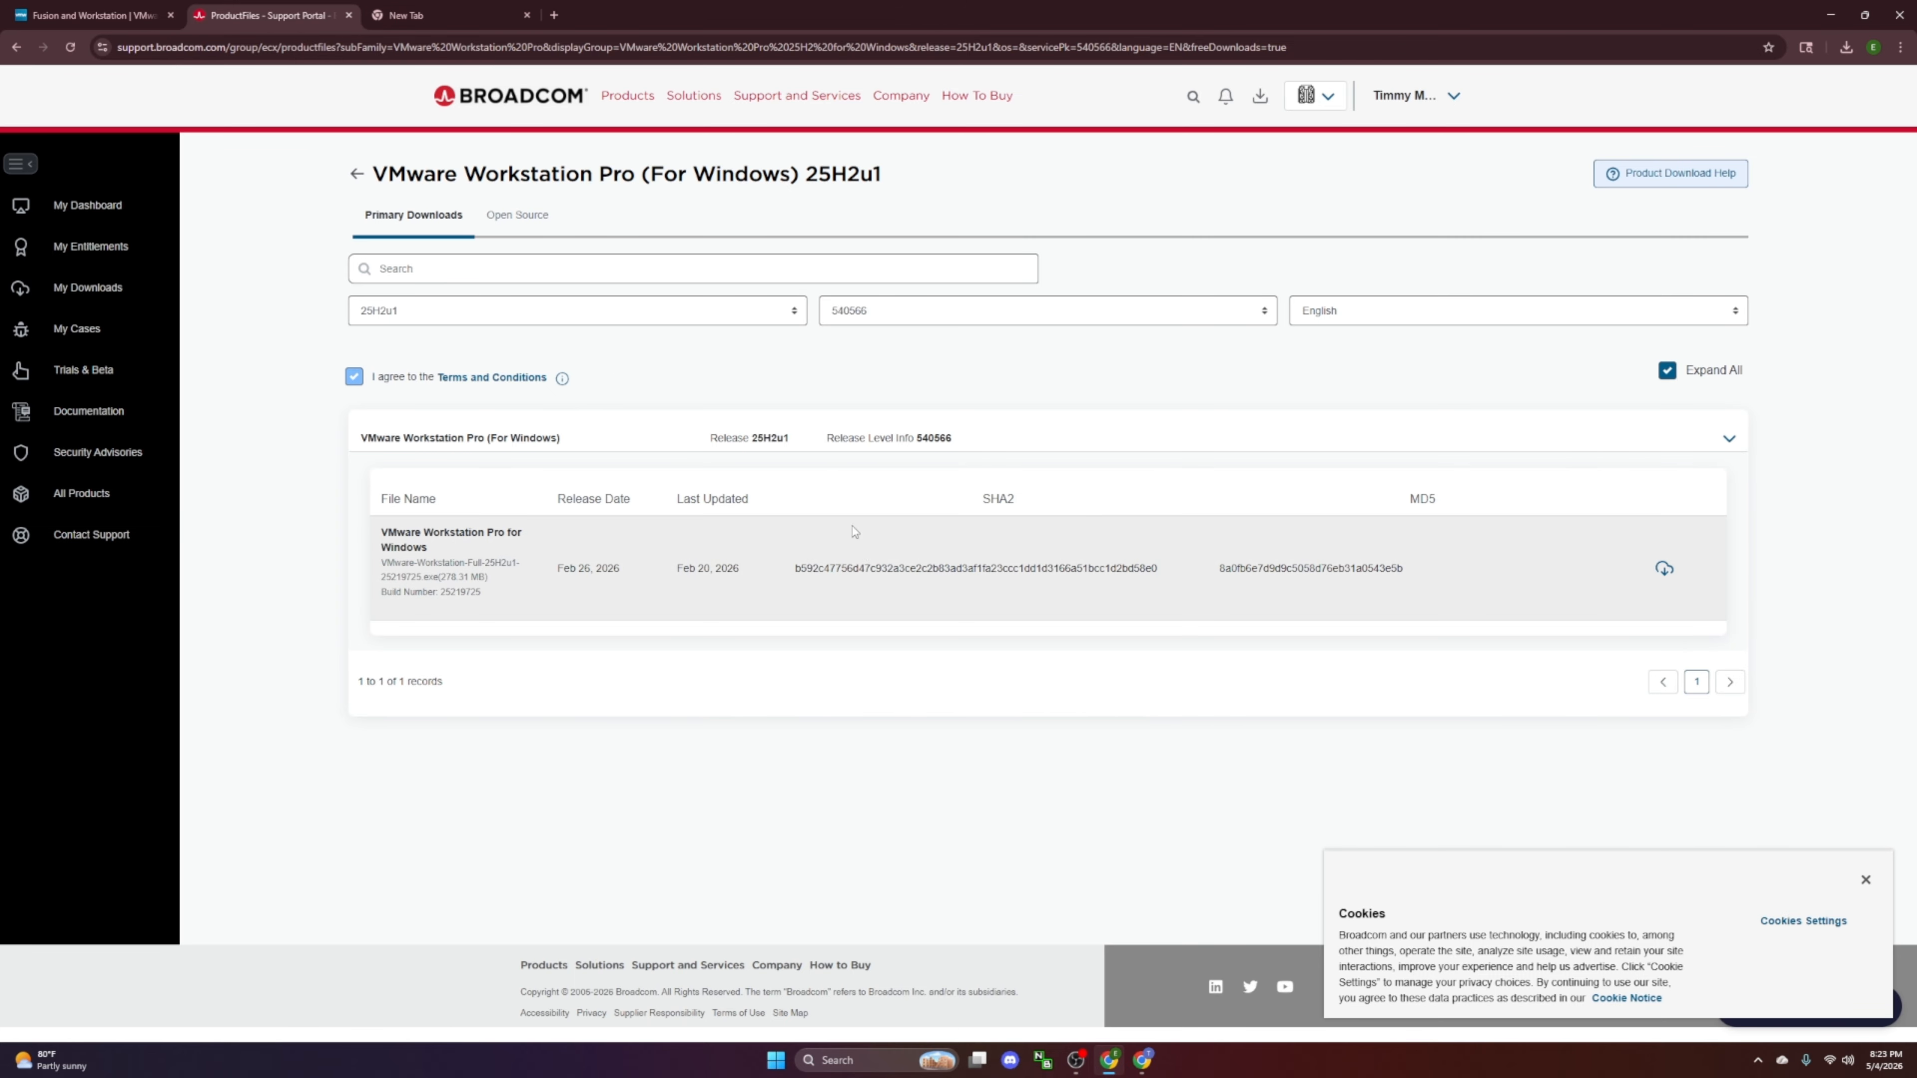
Step: Download the VMware Workstation Pro for Windows 25H2u1 installer and check the browser's recent download history
{"action": "left_click", "coordinate": [1665, 568]}
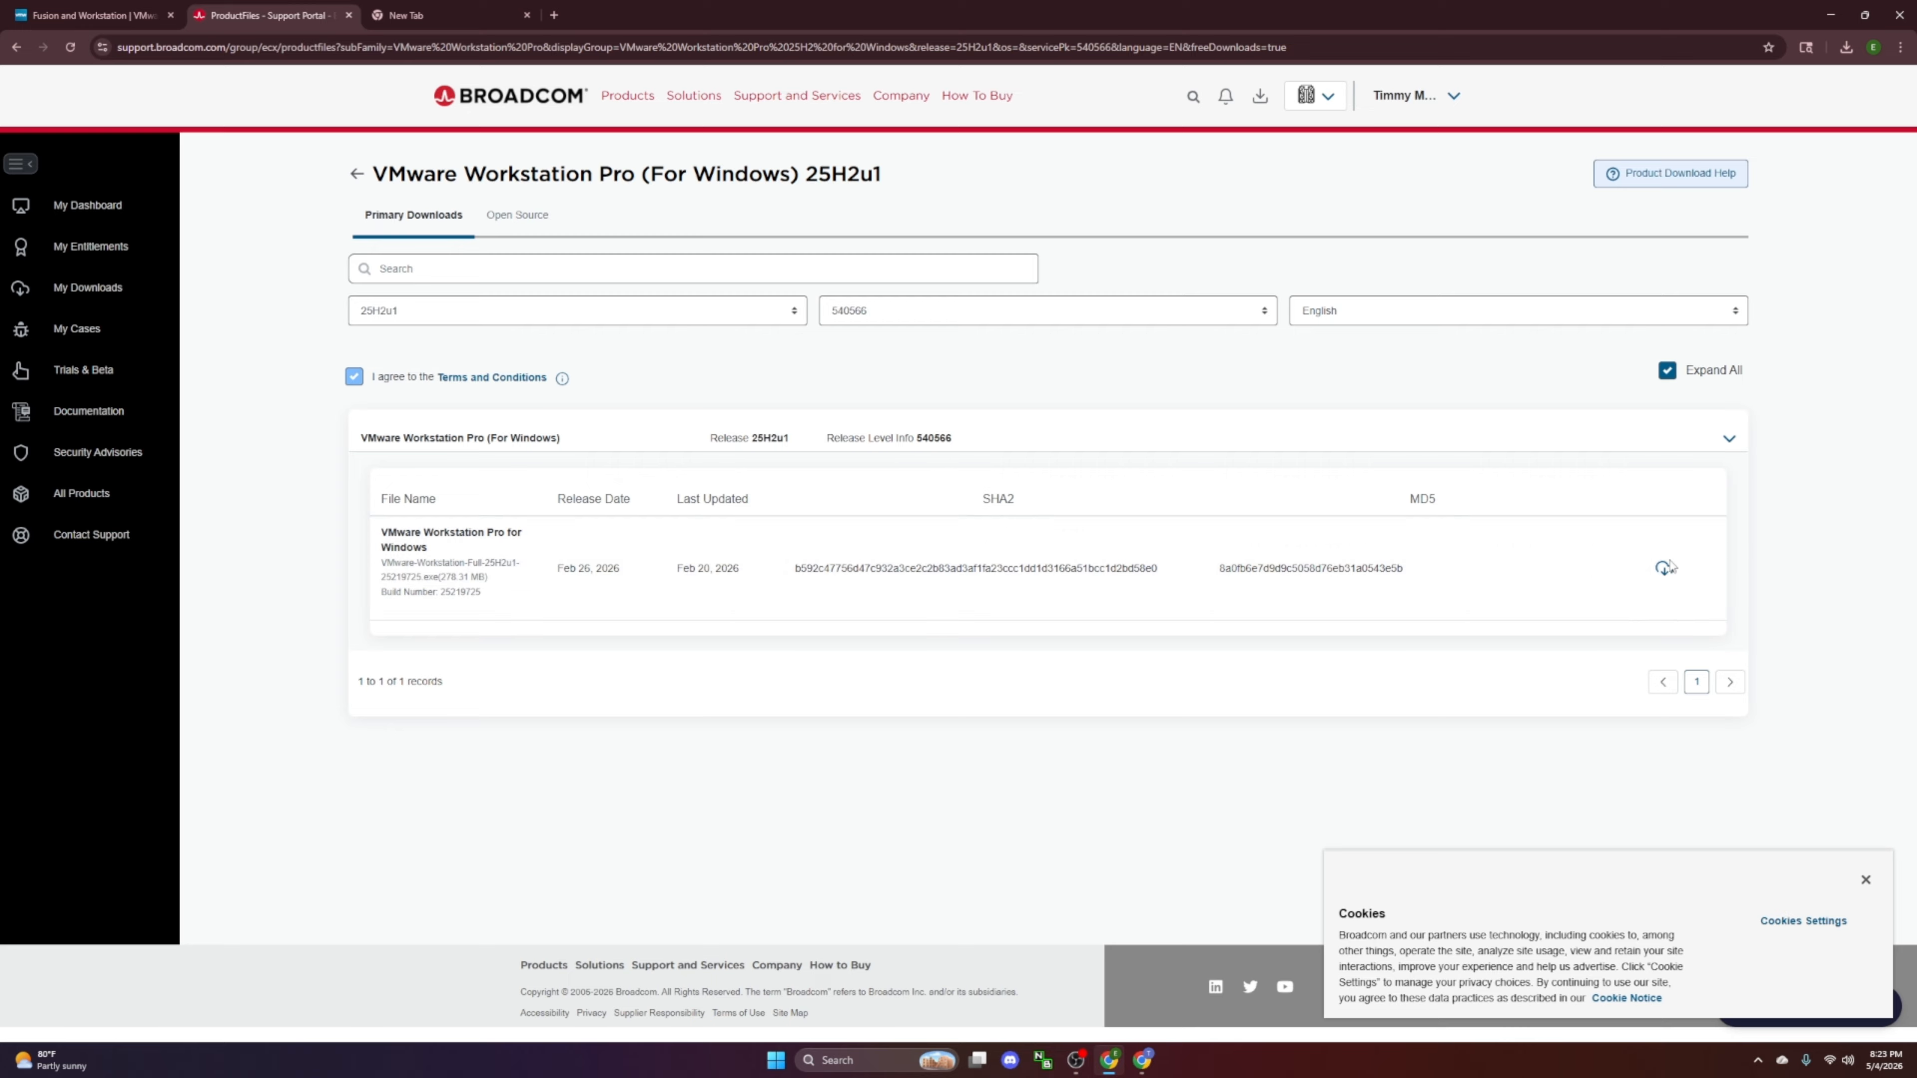
{"action": "left_click", "coordinate": [1111, 596]}
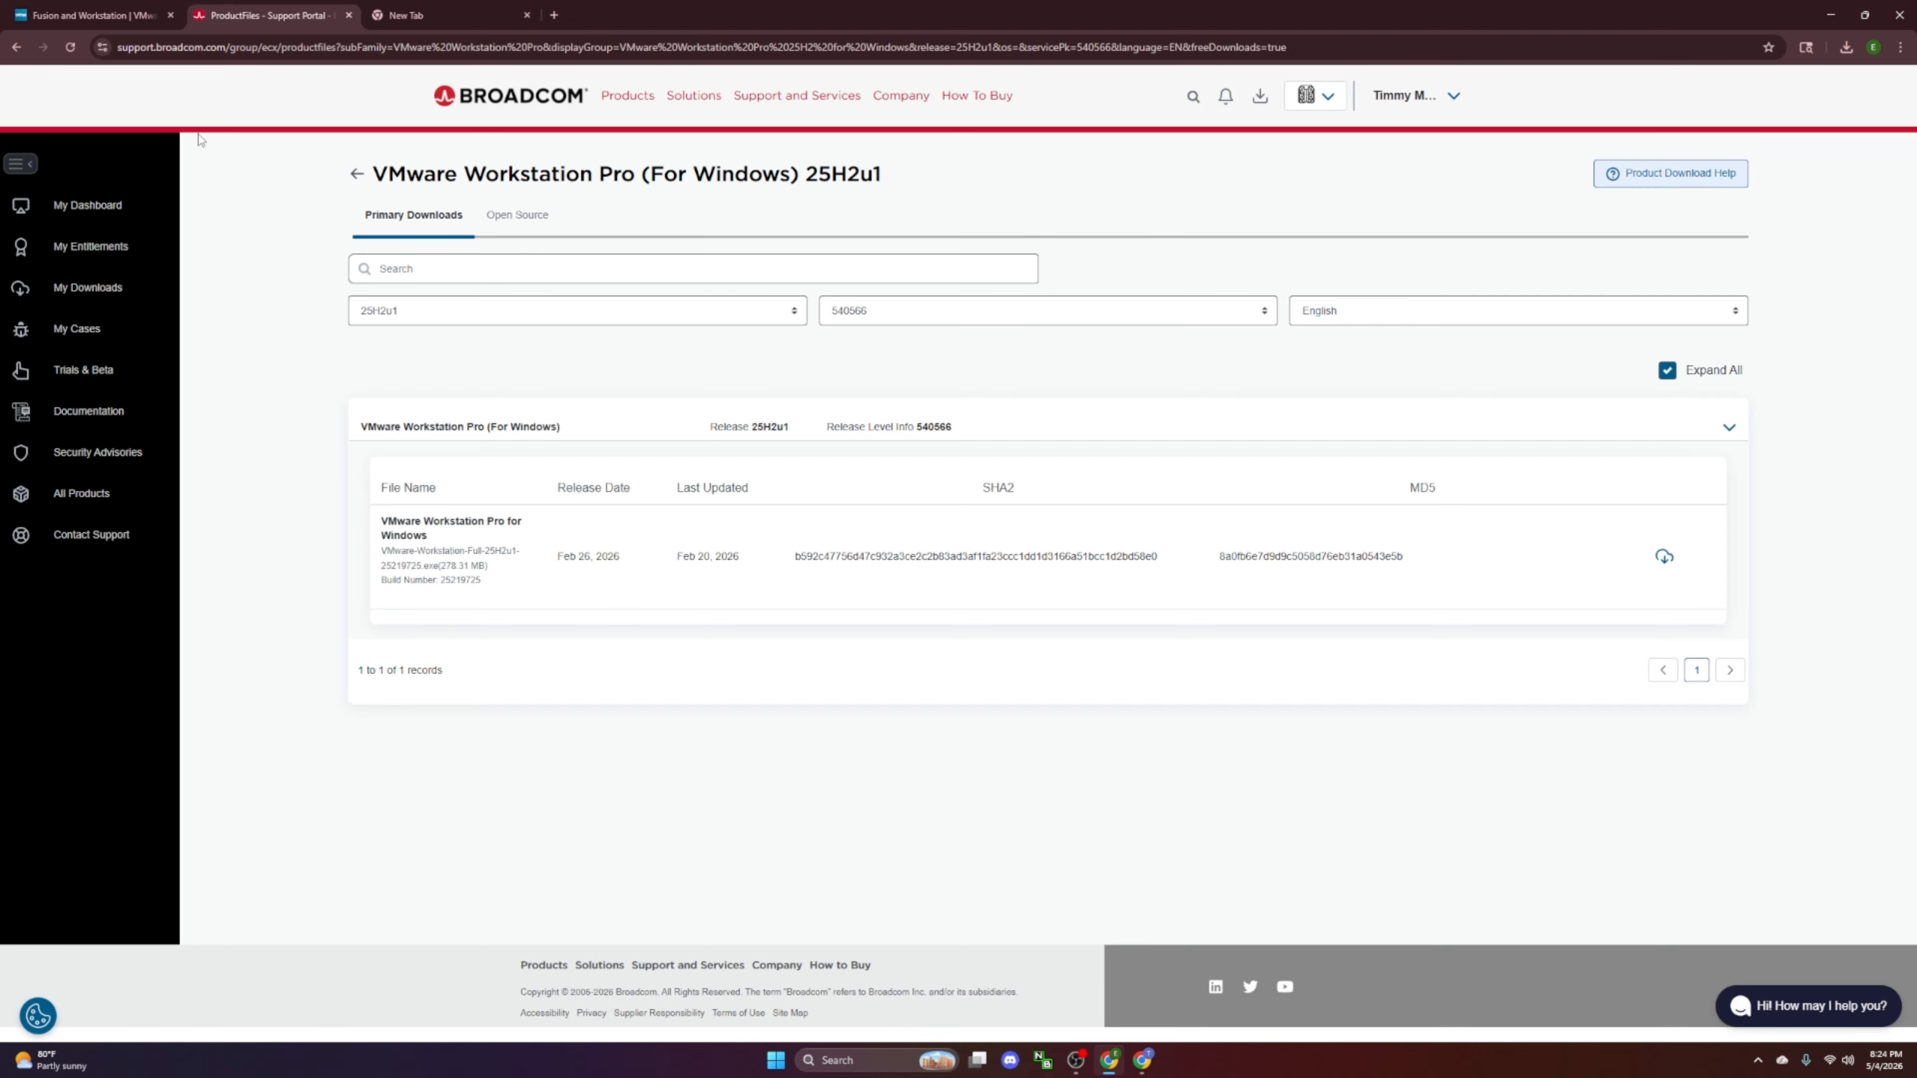
{"action": "left_click", "coordinate": [1661, 558]}
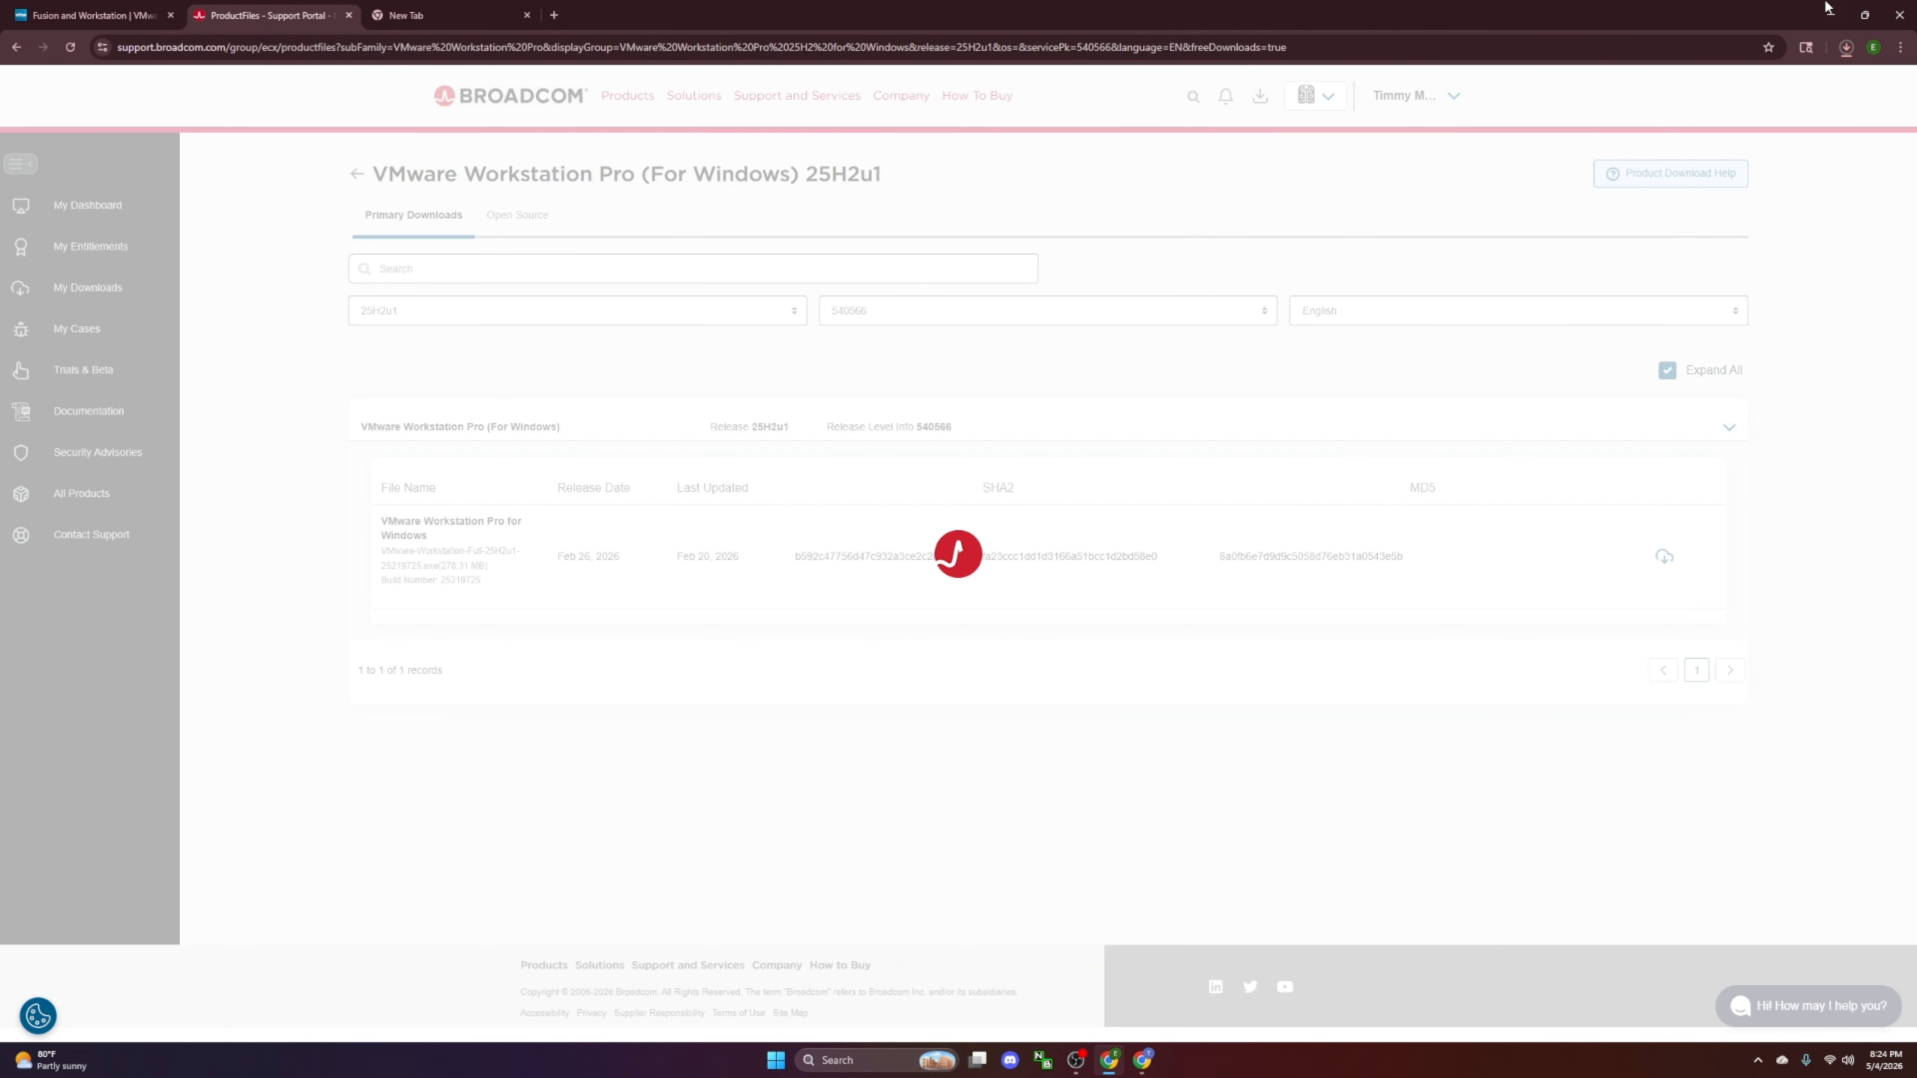
{"action": "left_click", "coordinate": [1844, 47]}
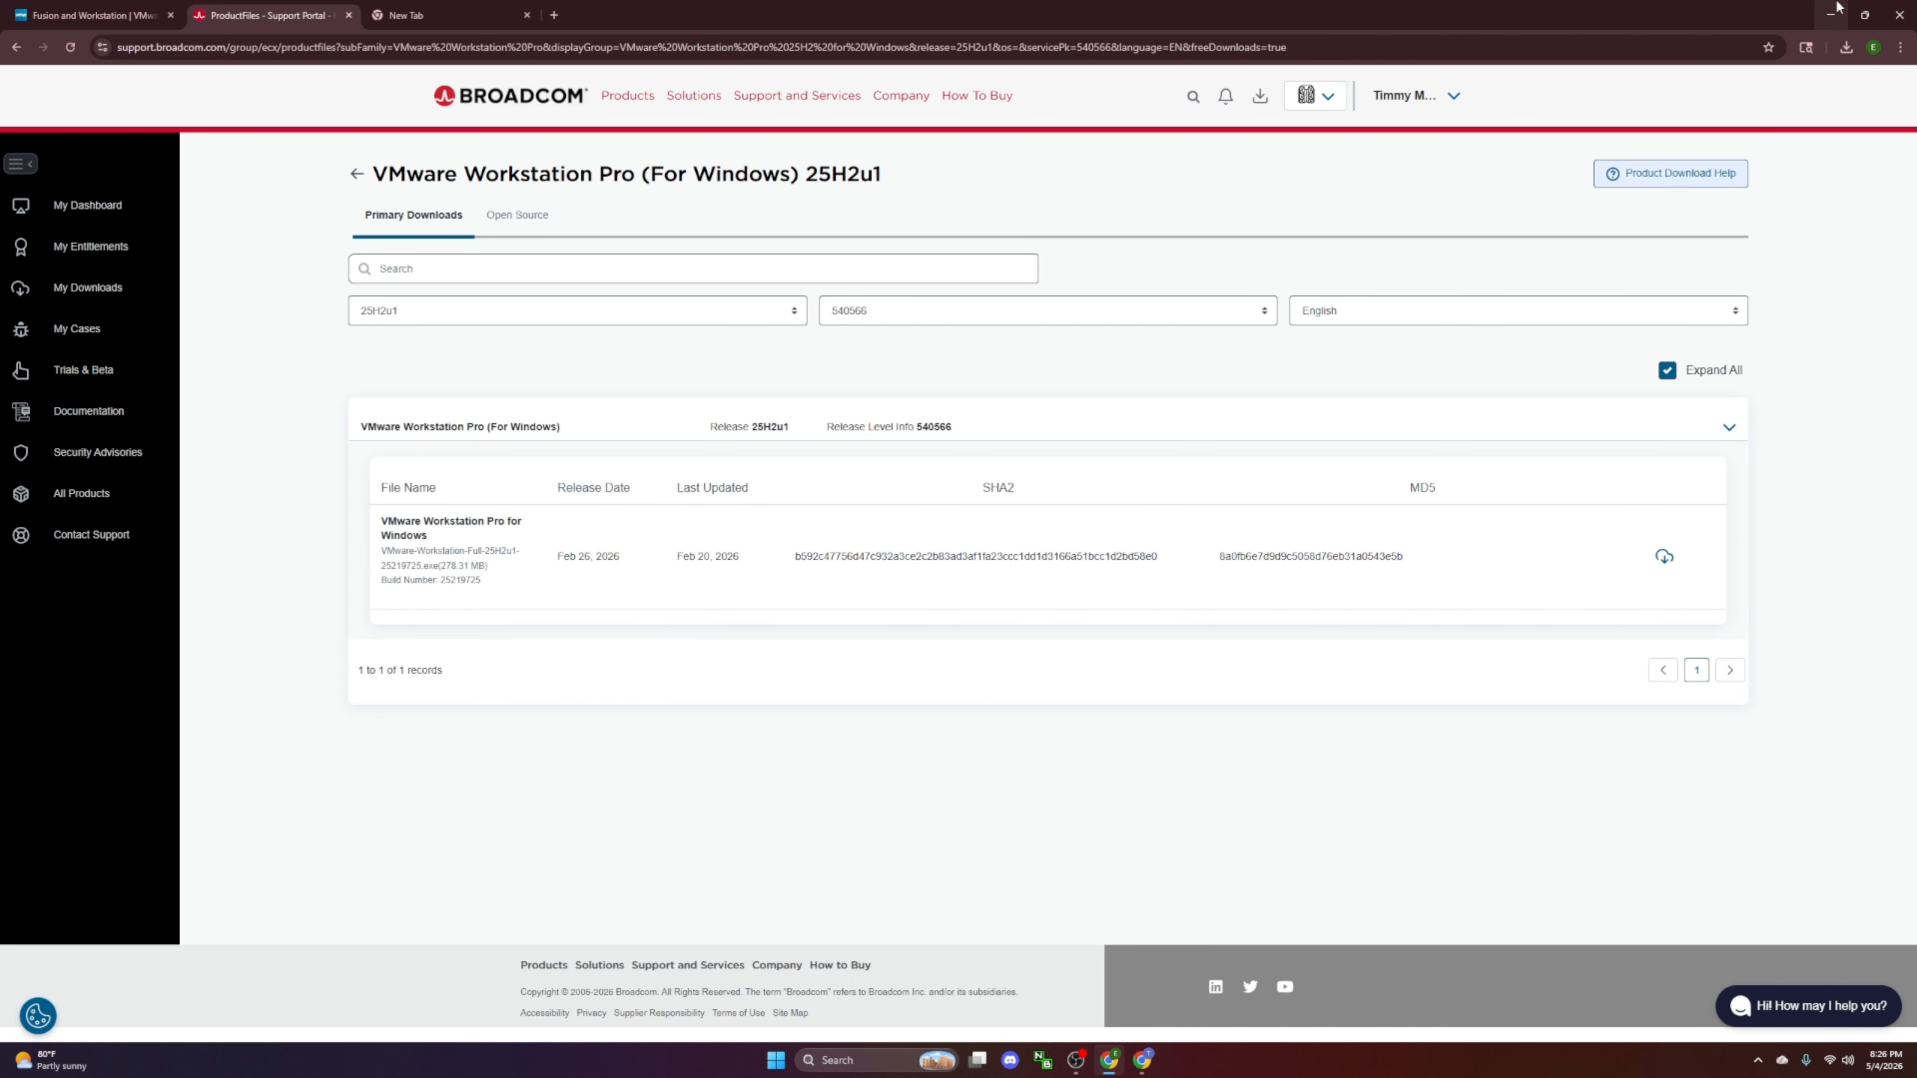
{"action": "left_click", "coordinate": [1846, 47]}
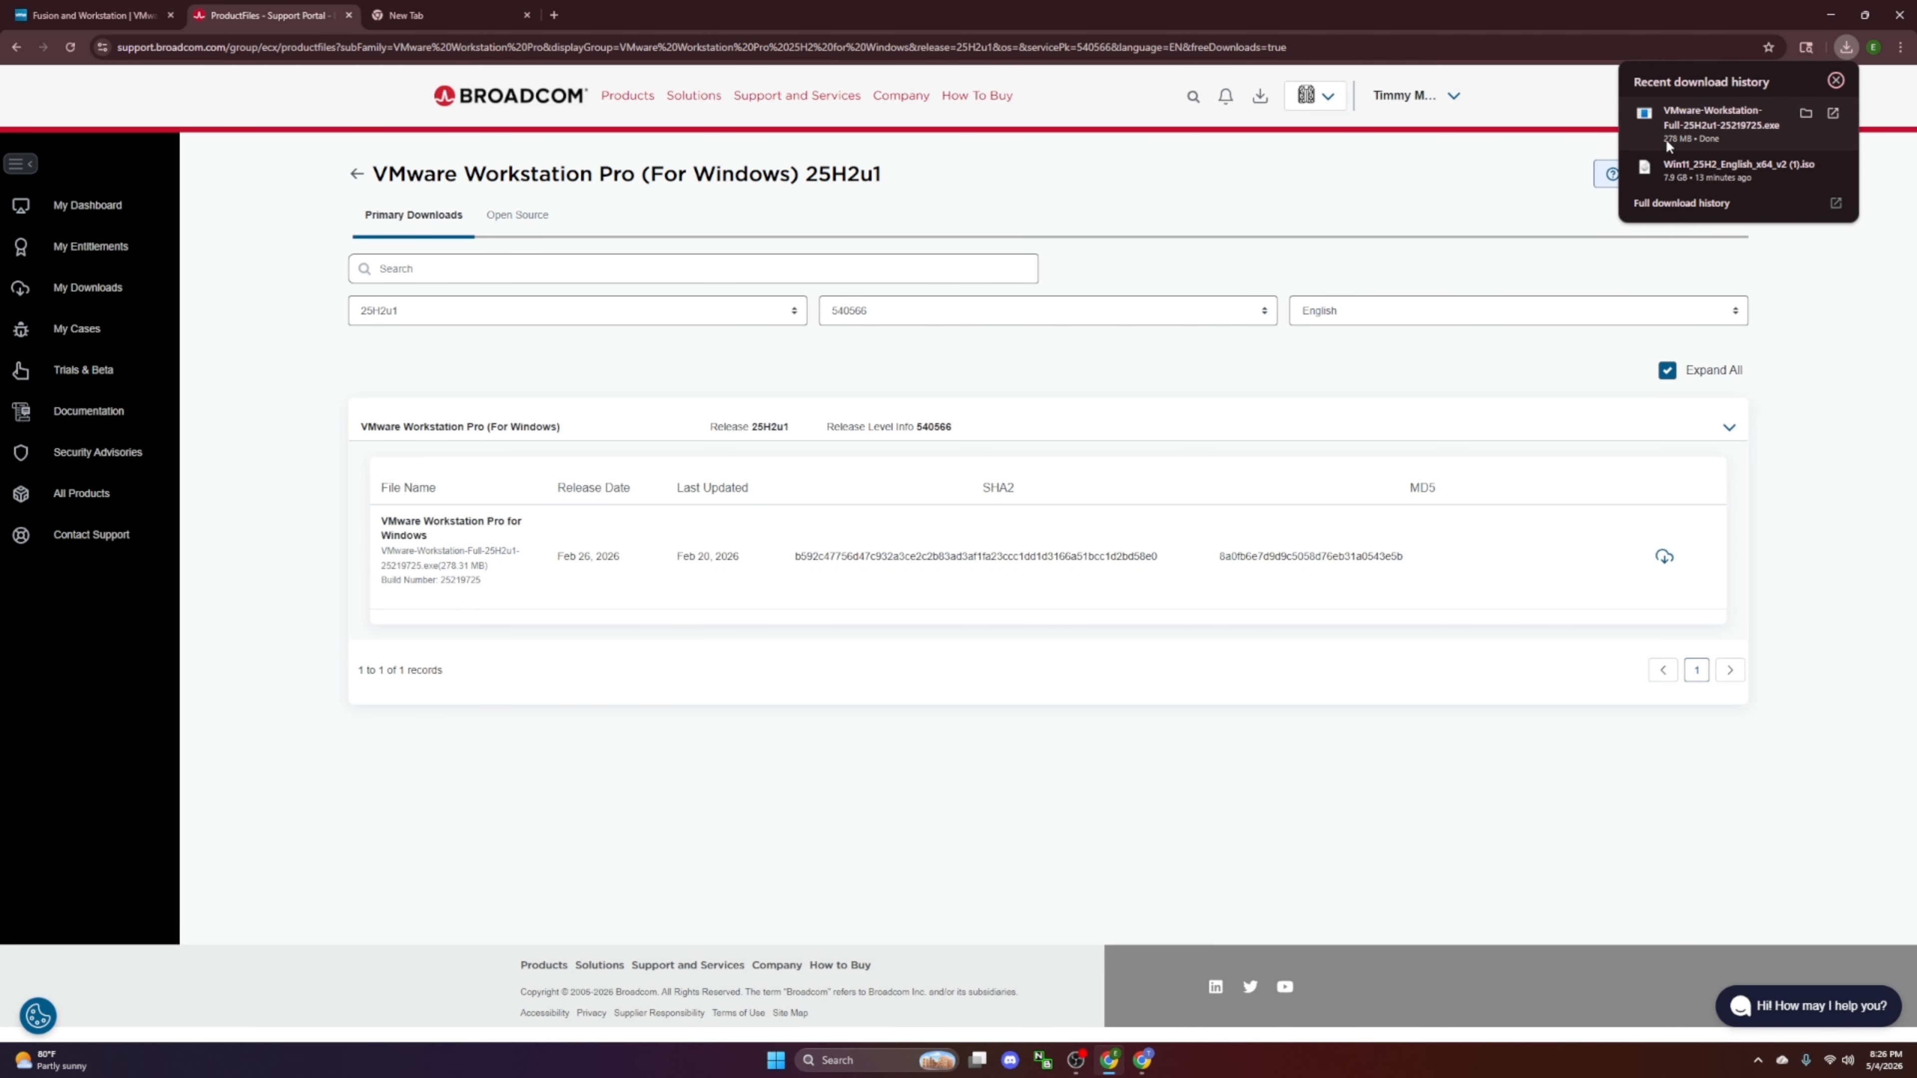
Step: Switch to File Explorer's Downloads folder and run the VMware-Workstation-Full-25H2u1 installer as administrator
{"action": "left_click", "coordinate": [821, 1065]}
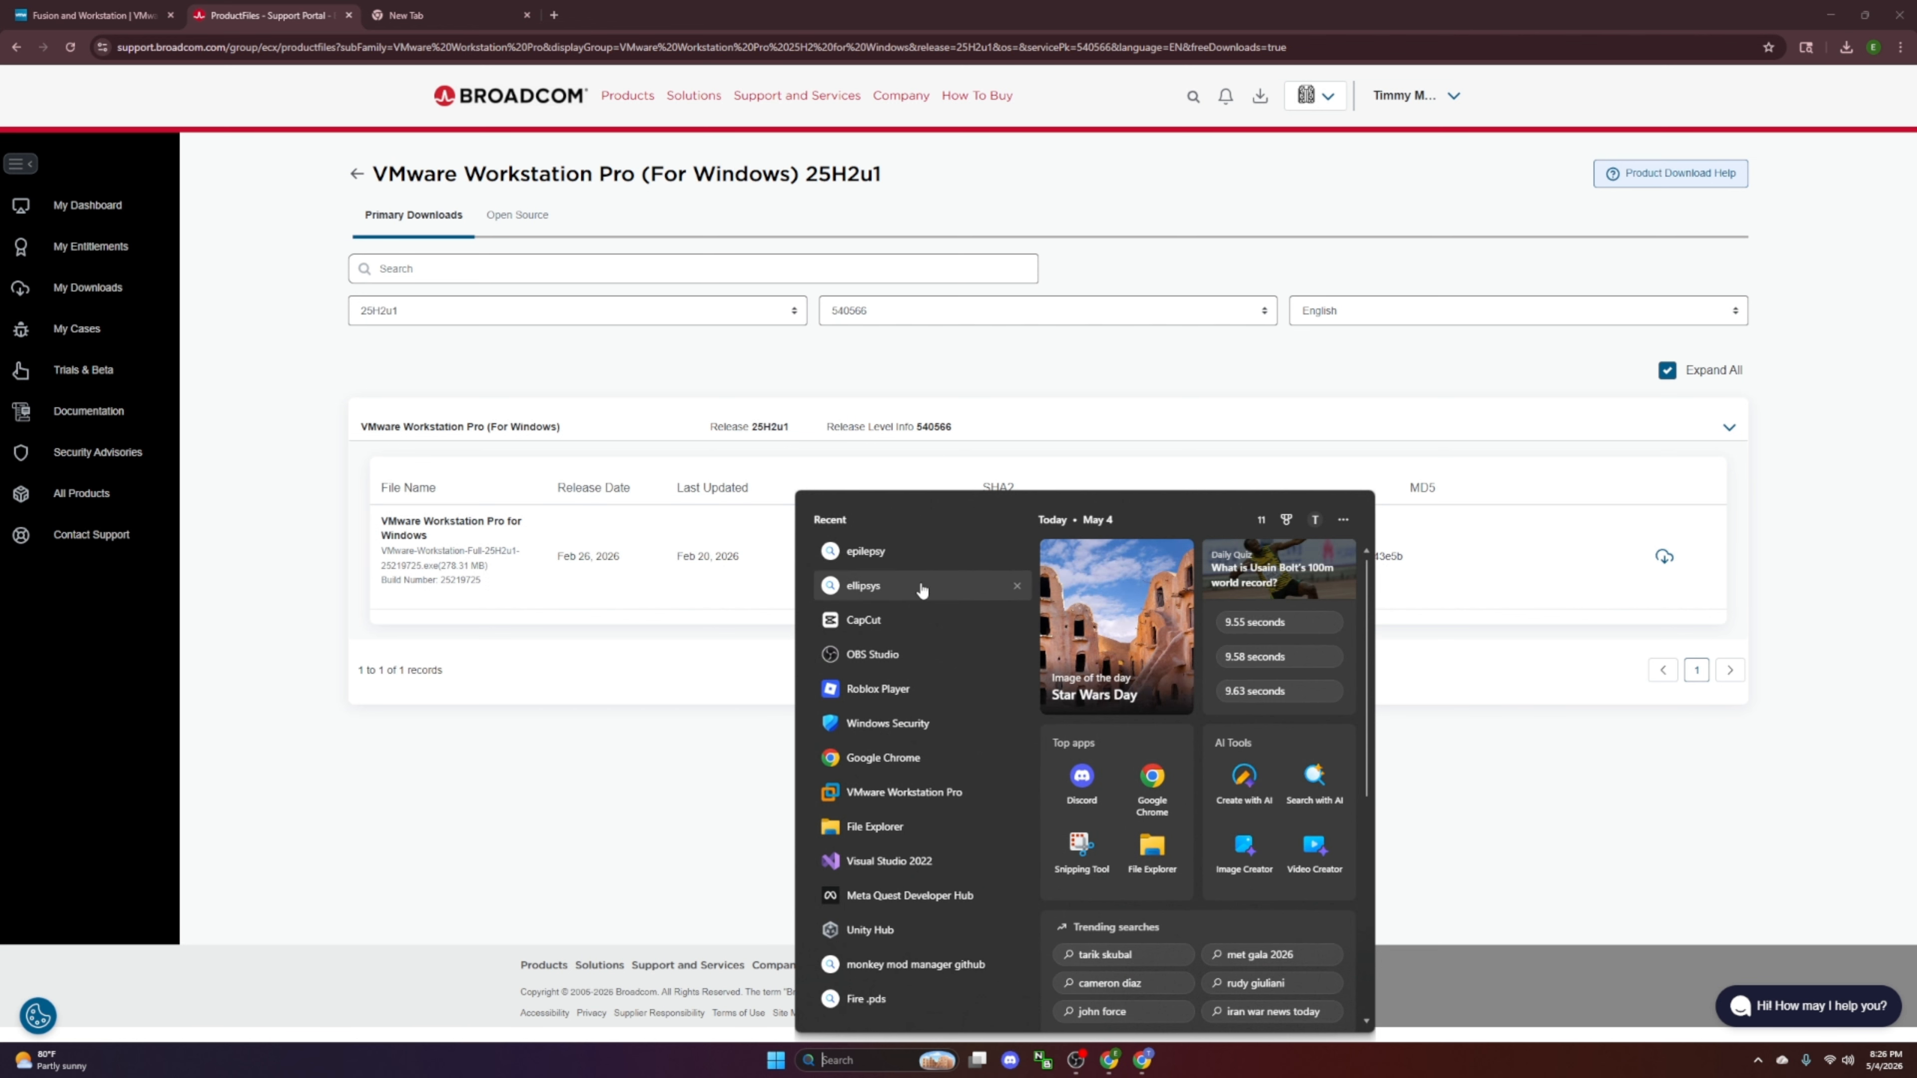
{"action": "left_click", "coordinate": [914, 834]}
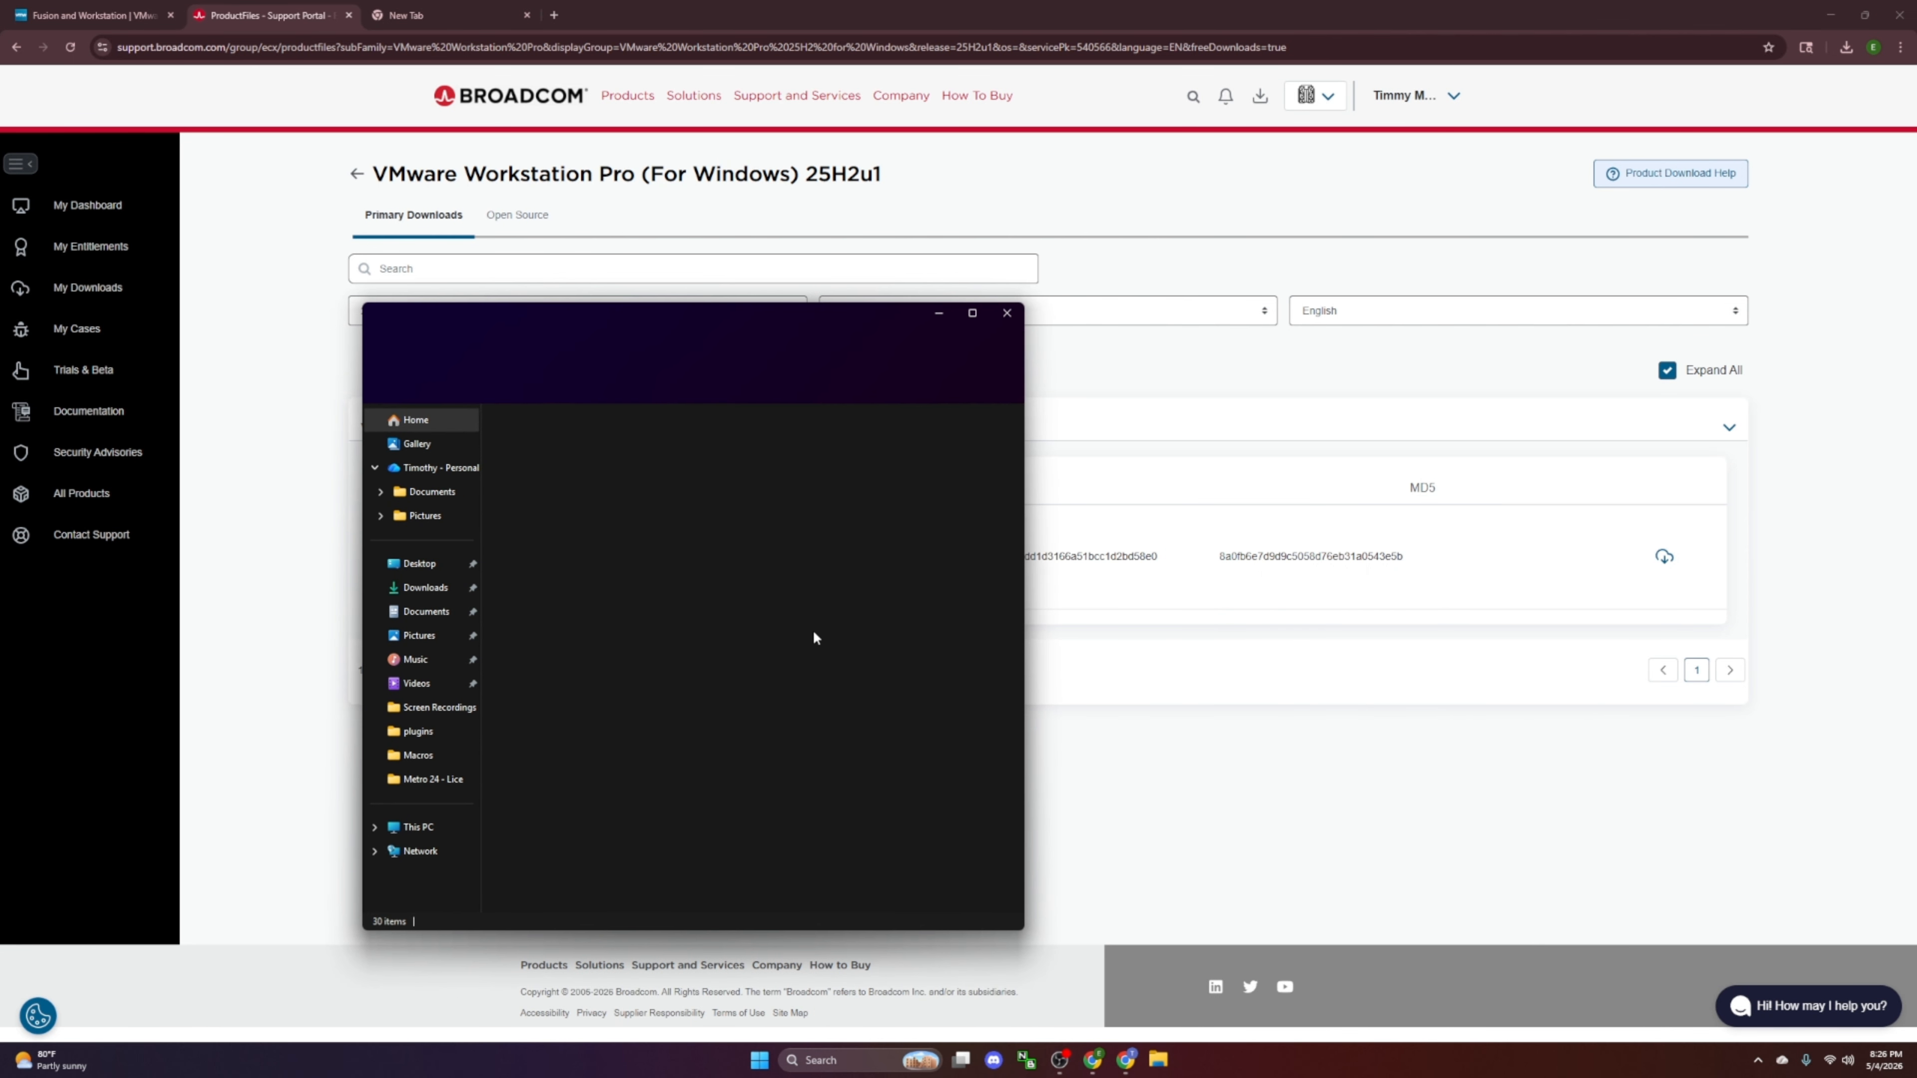
{"action": "left_click", "coordinate": [420, 592]}
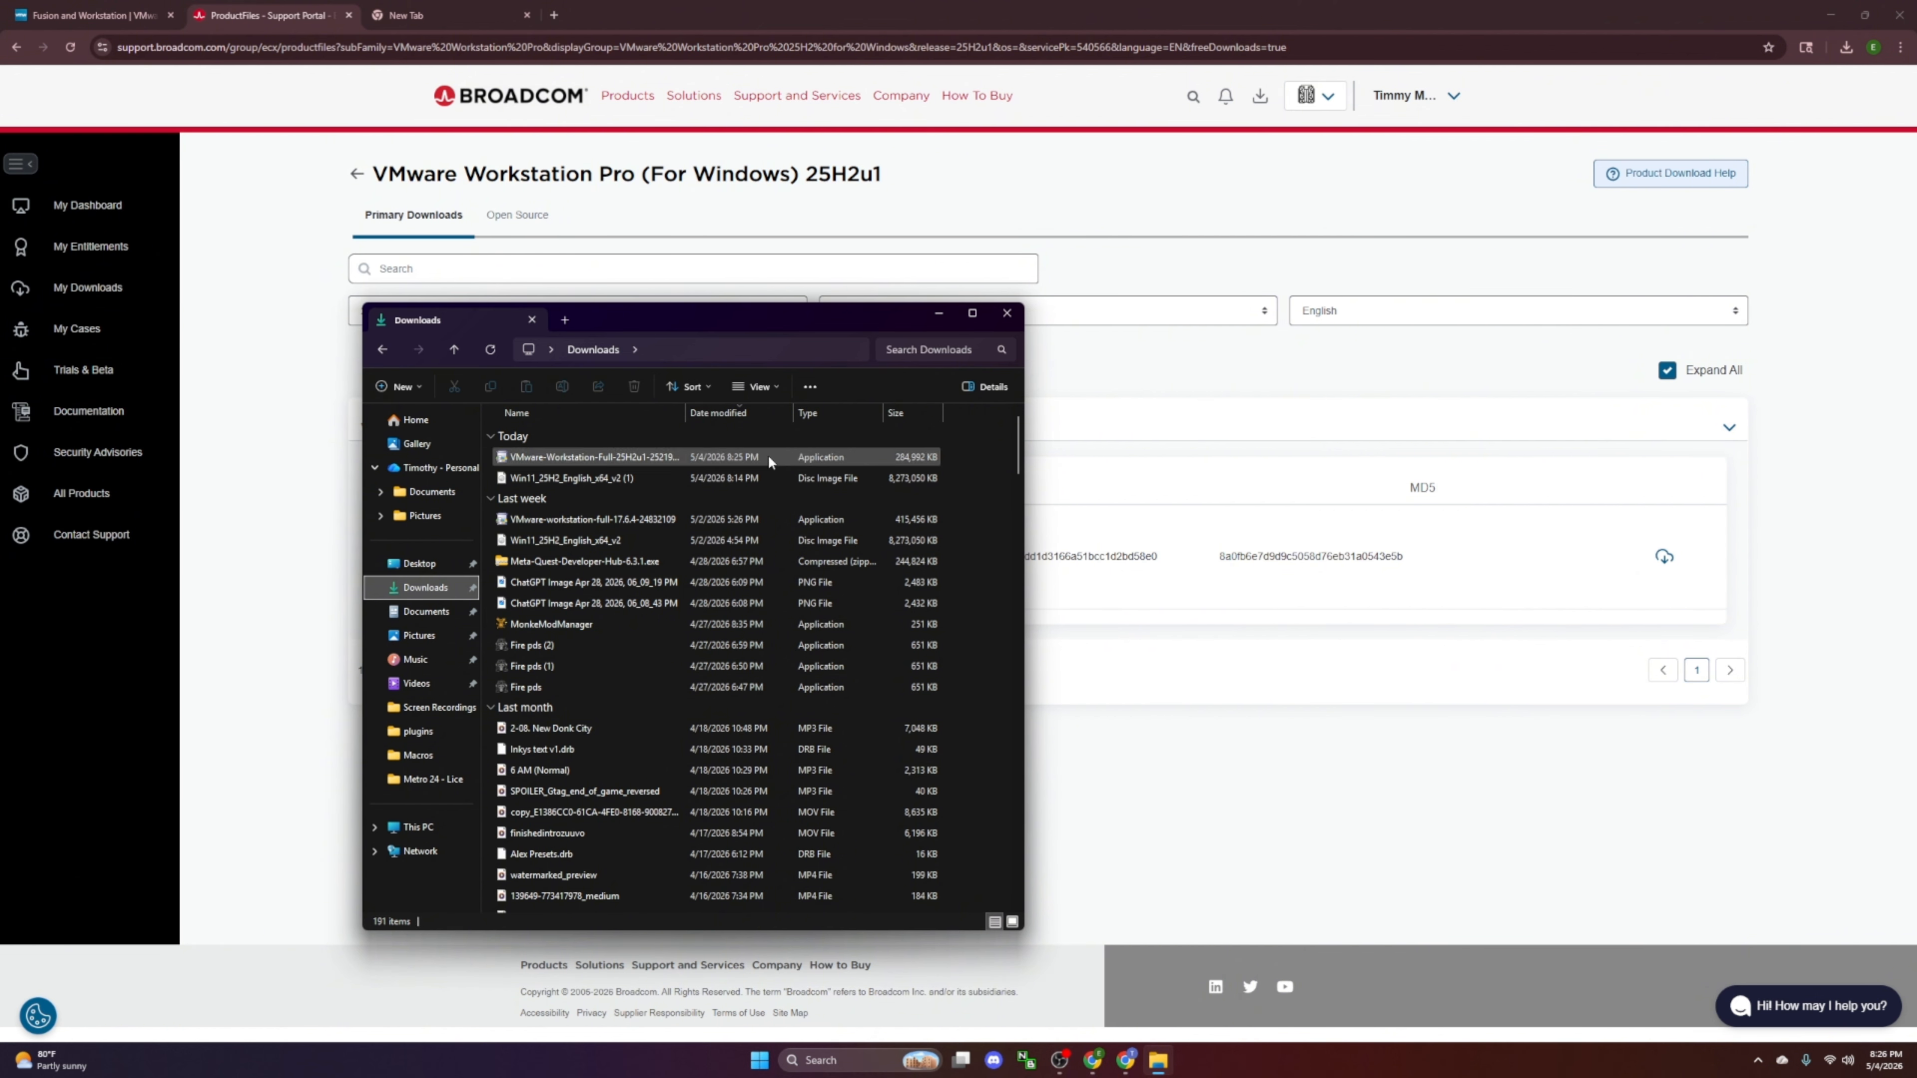
{"action": "right_click", "coordinate": [676, 448]}
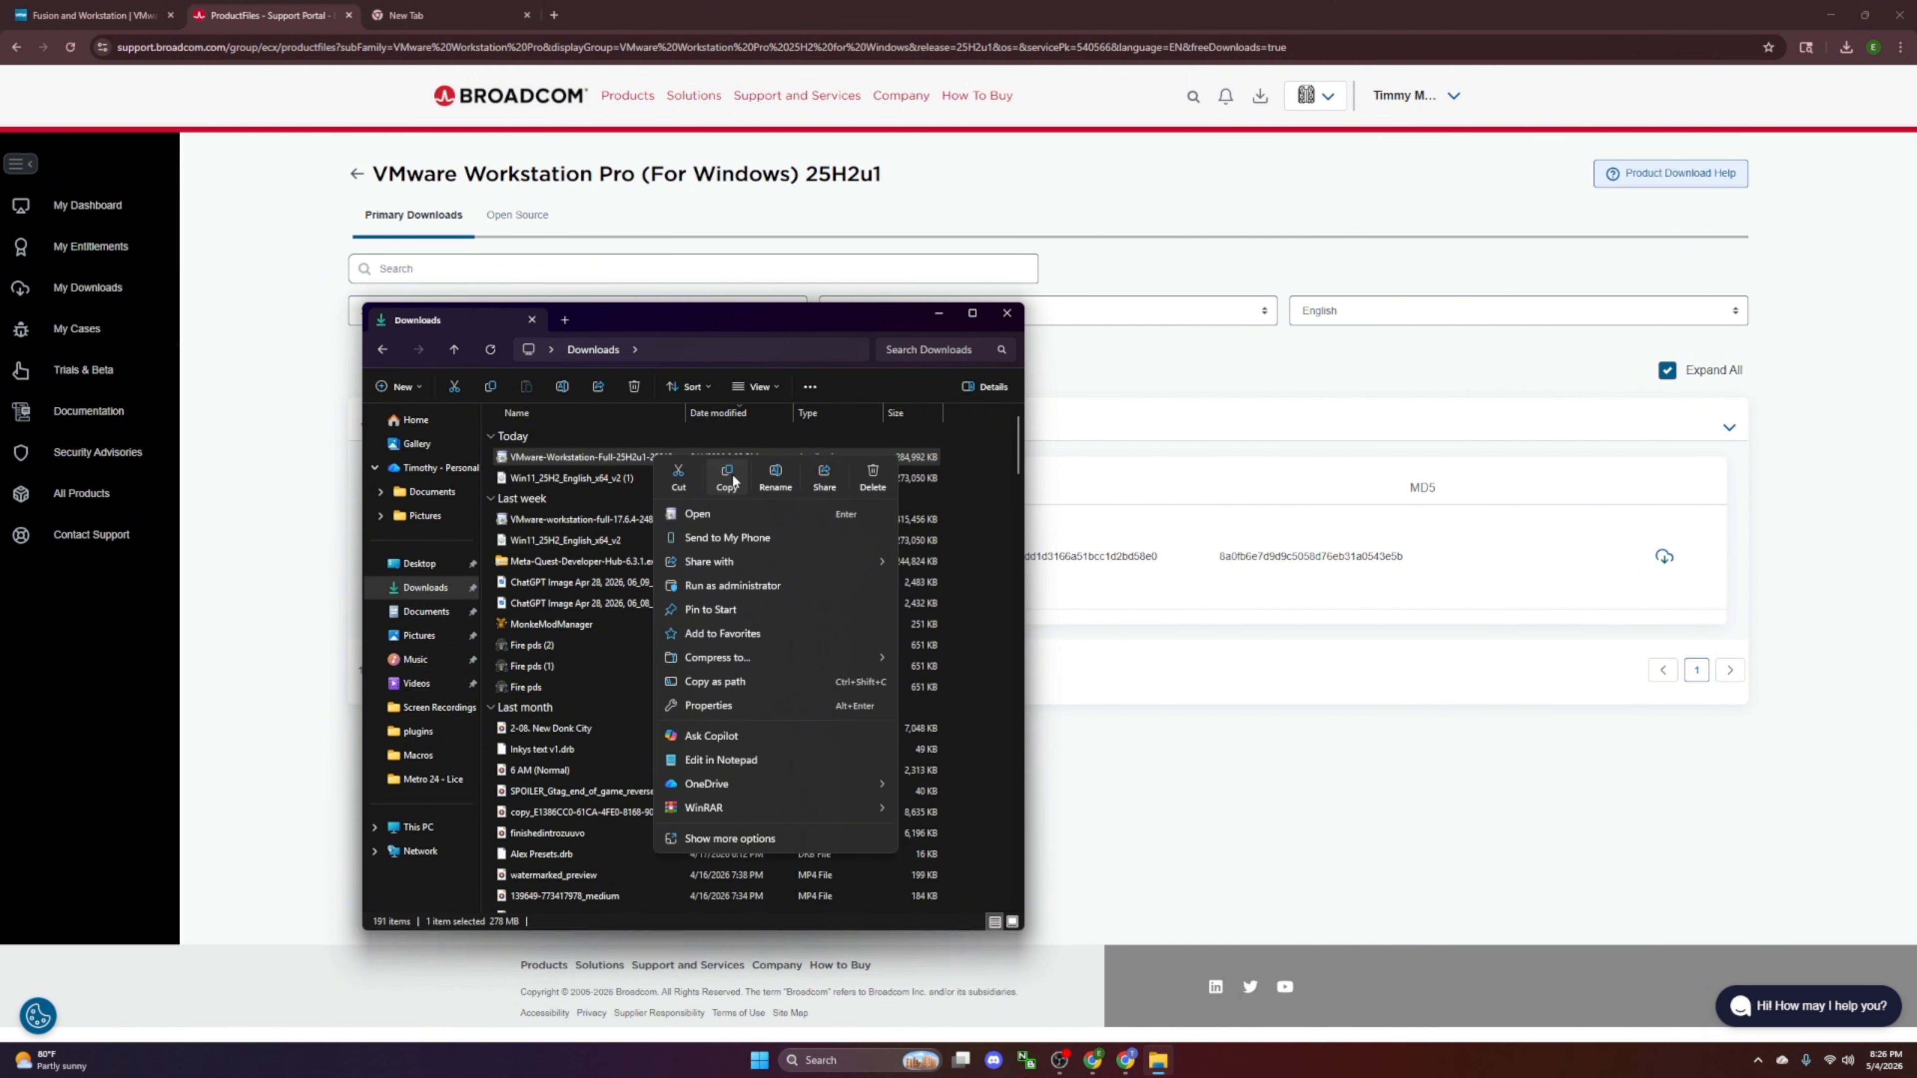
{"action": "left_click", "coordinate": [792, 587]}
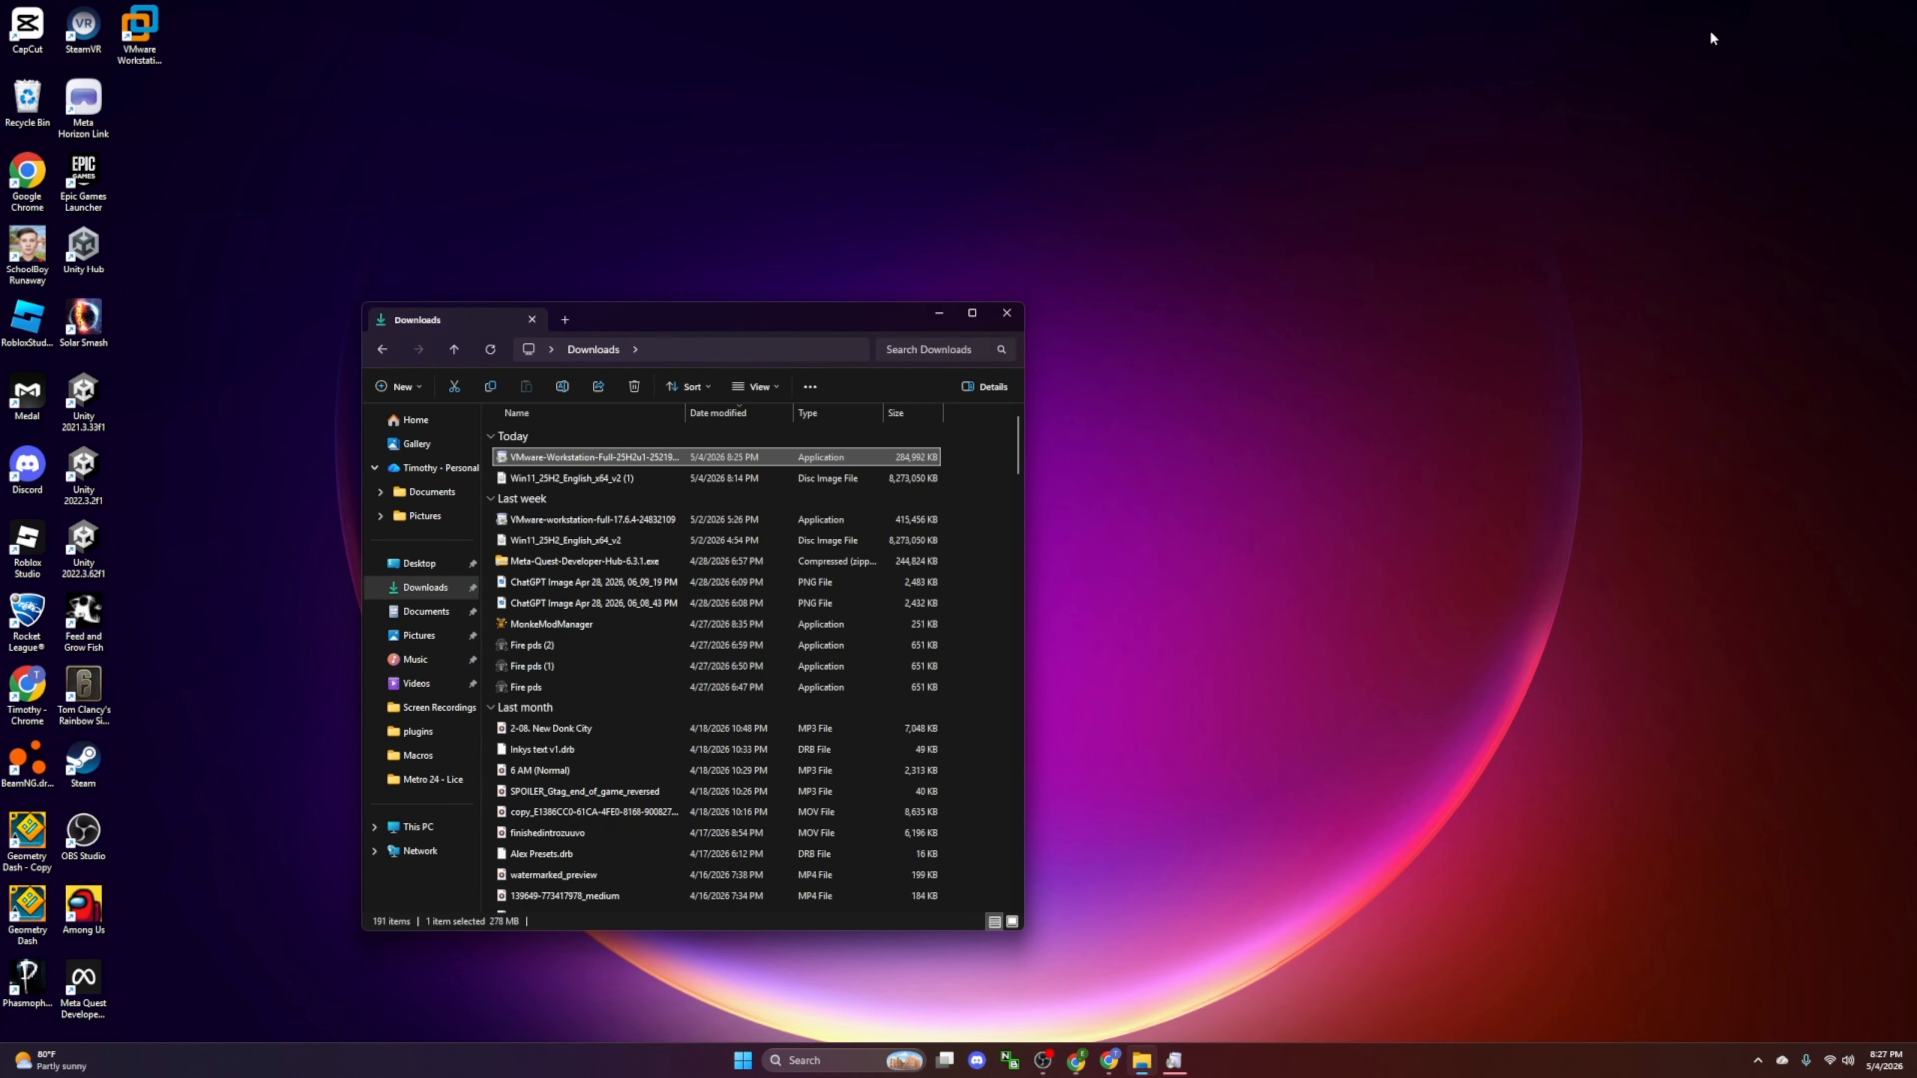
Step: Minimize File Explorer, bring up the VMware Workstation Pro setup wizard, and accept its End-User License Agreement
{"action": "left_click", "coordinate": [938, 312]}
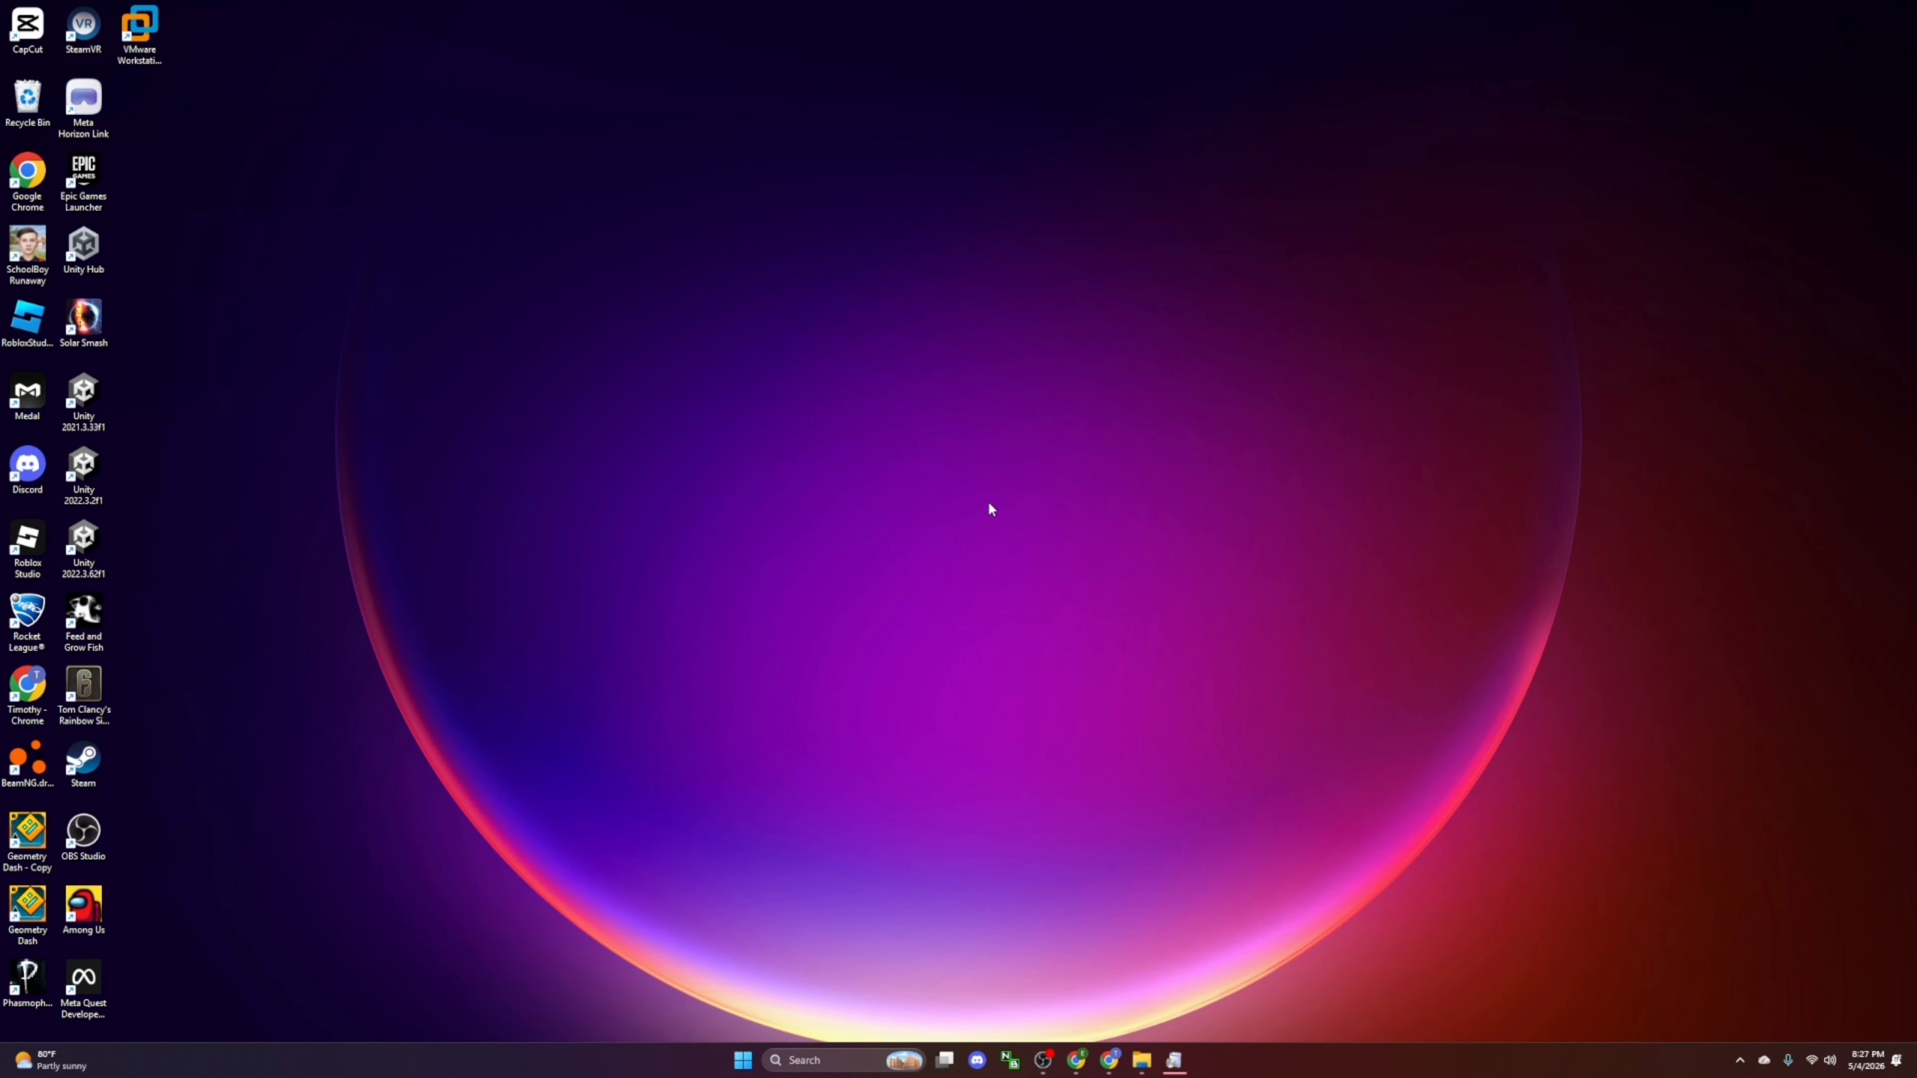
{"action": "left_click", "coordinate": [1175, 1059]}
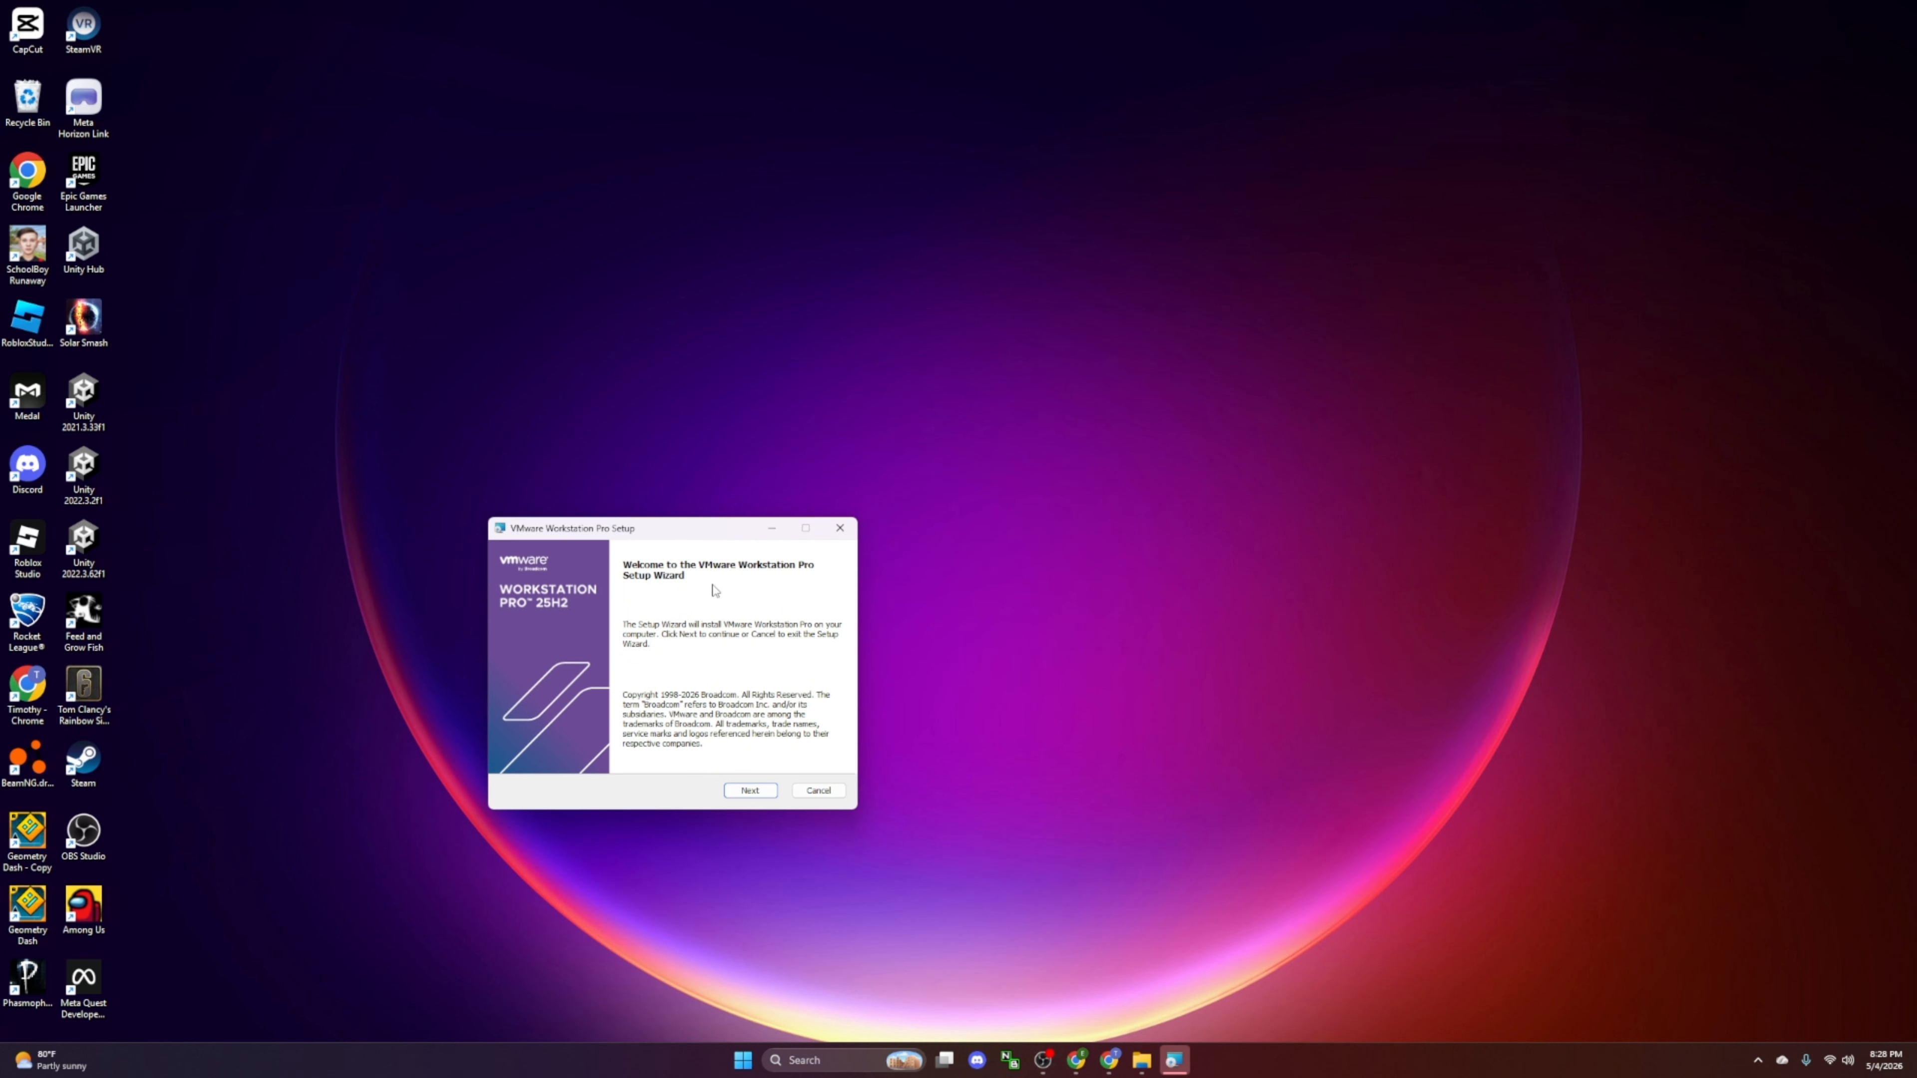
{"action": "left_click", "coordinate": [757, 789]}
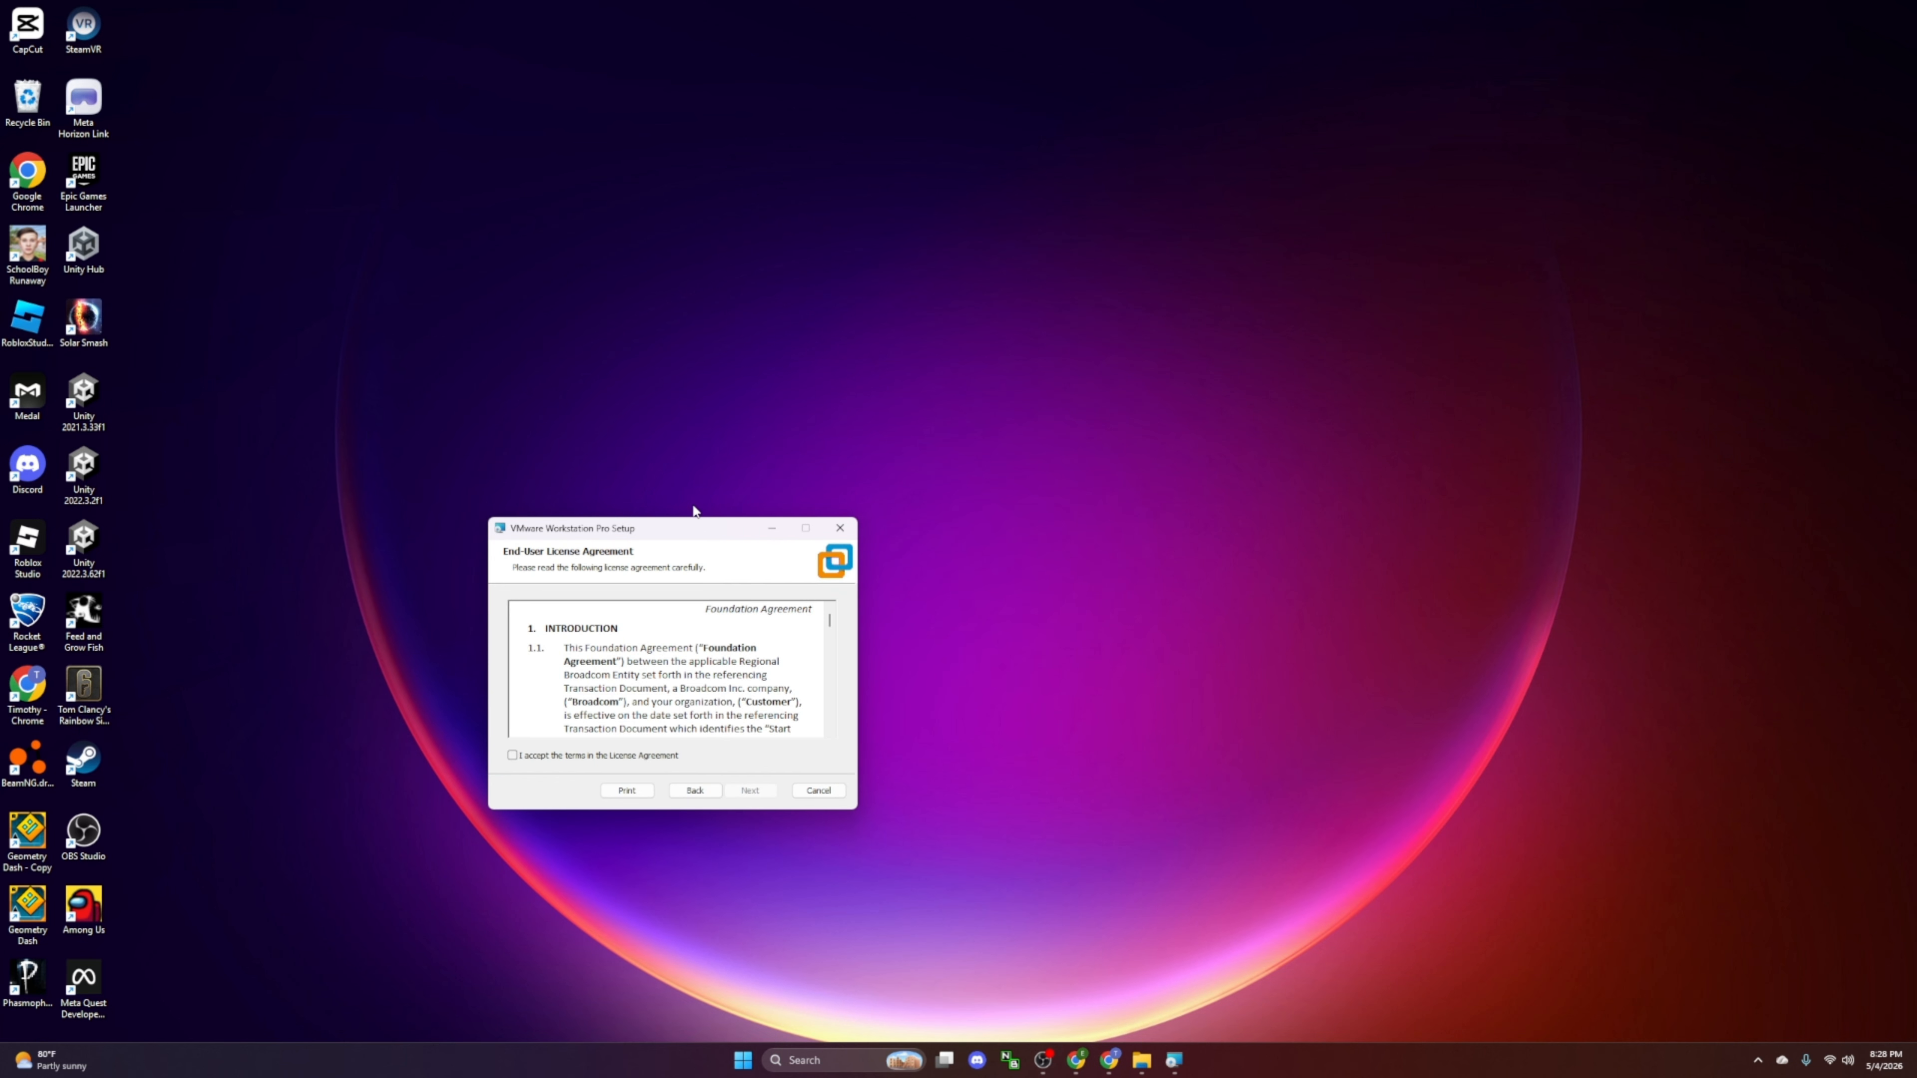
{"action": "left_click", "coordinate": [571, 755]}
{"action": "left_click_drag", "start_coordinate": [674, 528], "coordinate": [852, 311]}
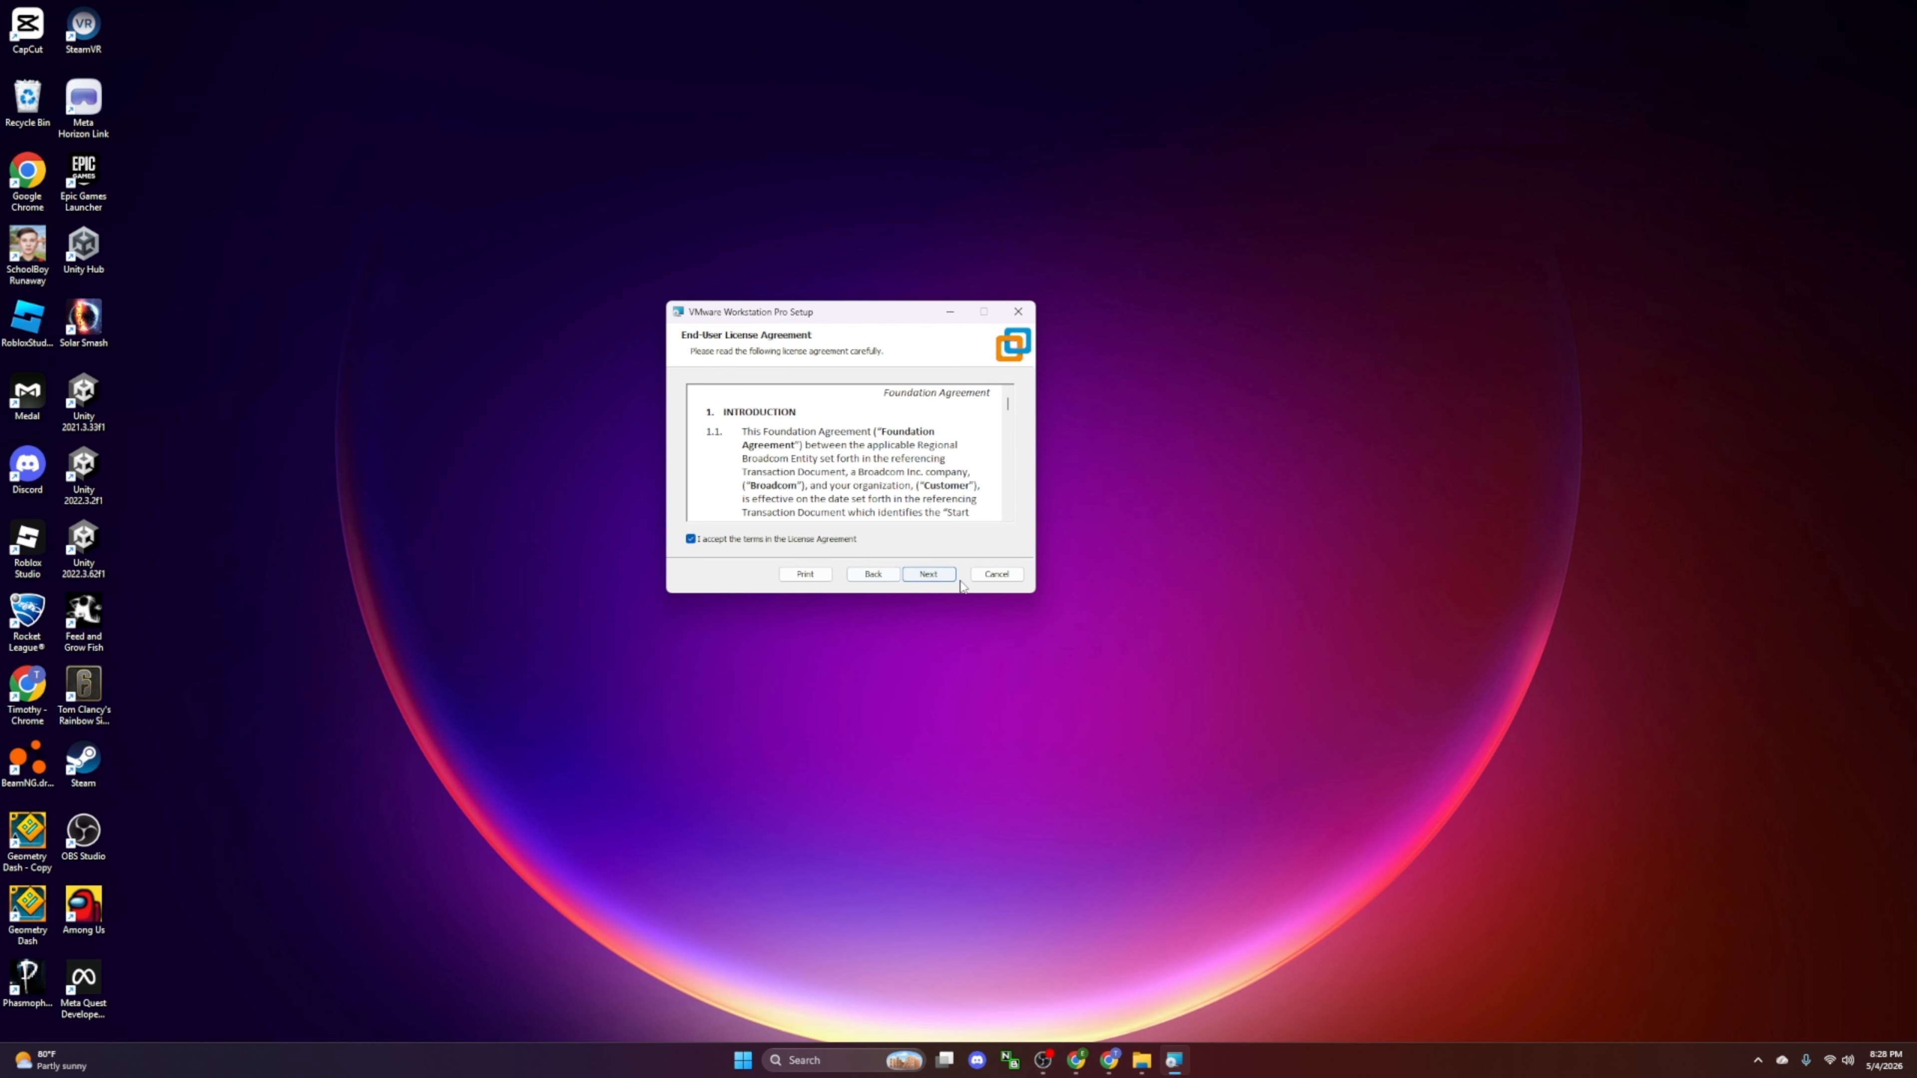
{"action": "left_click", "coordinate": [922, 583]}
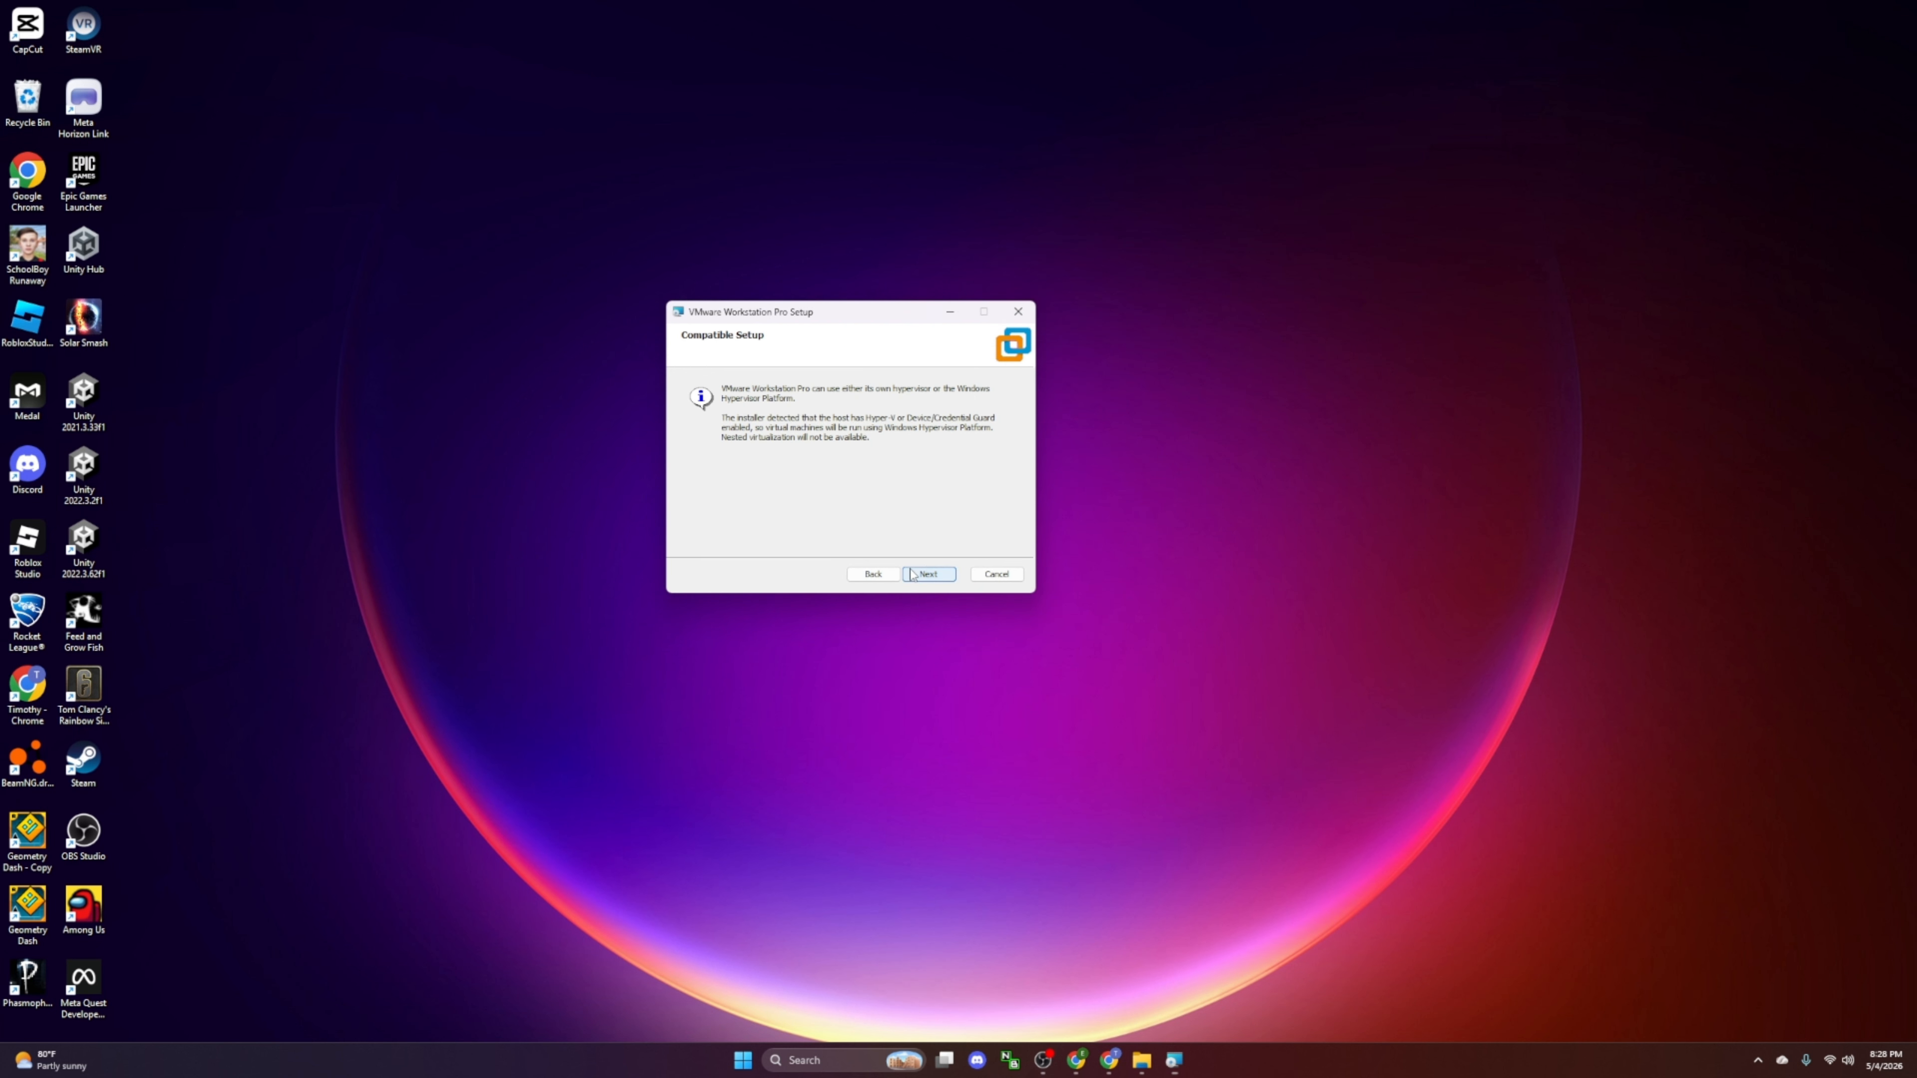
Step: Install VMware Workstation Pro with the default destination, user experience settings and both shortcuts, and close the setup wizard
{"action": "left_click", "coordinate": [933, 576]}
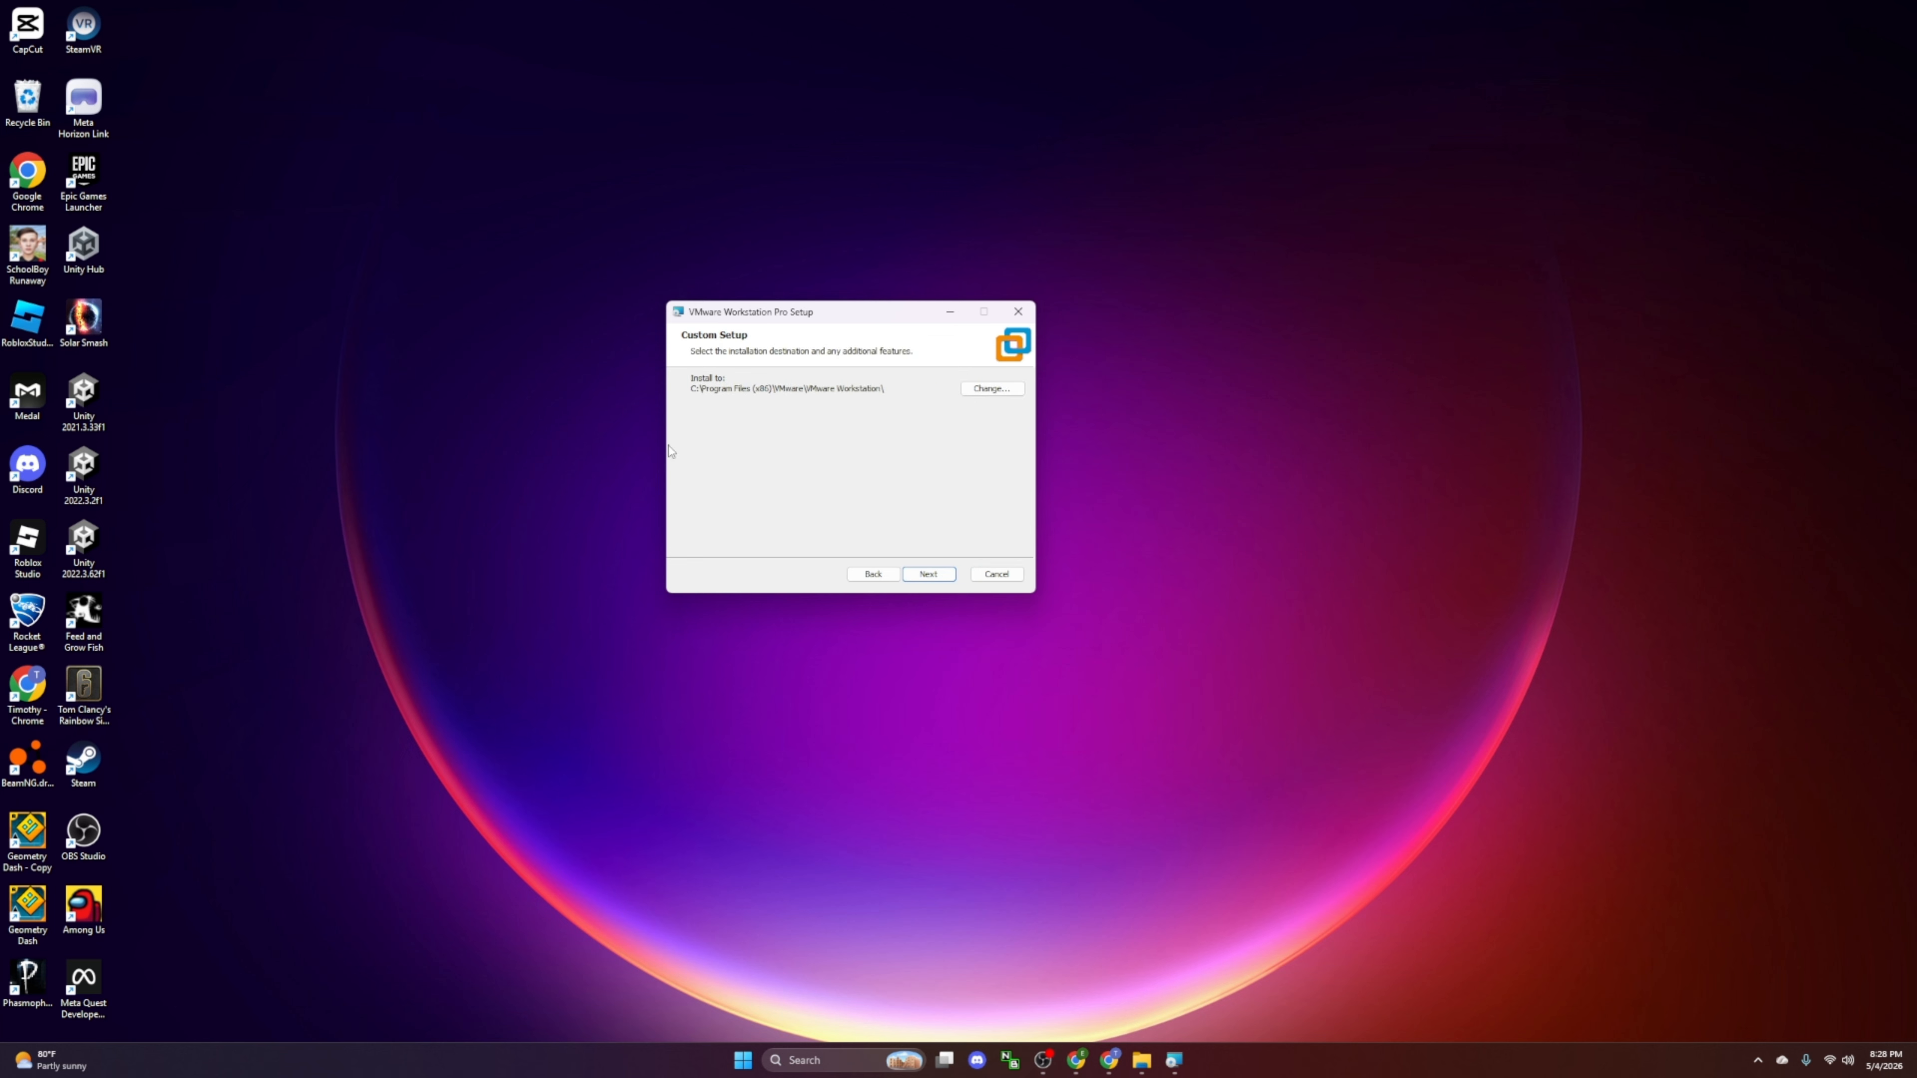
{"action": "left_click", "coordinate": [933, 577]}
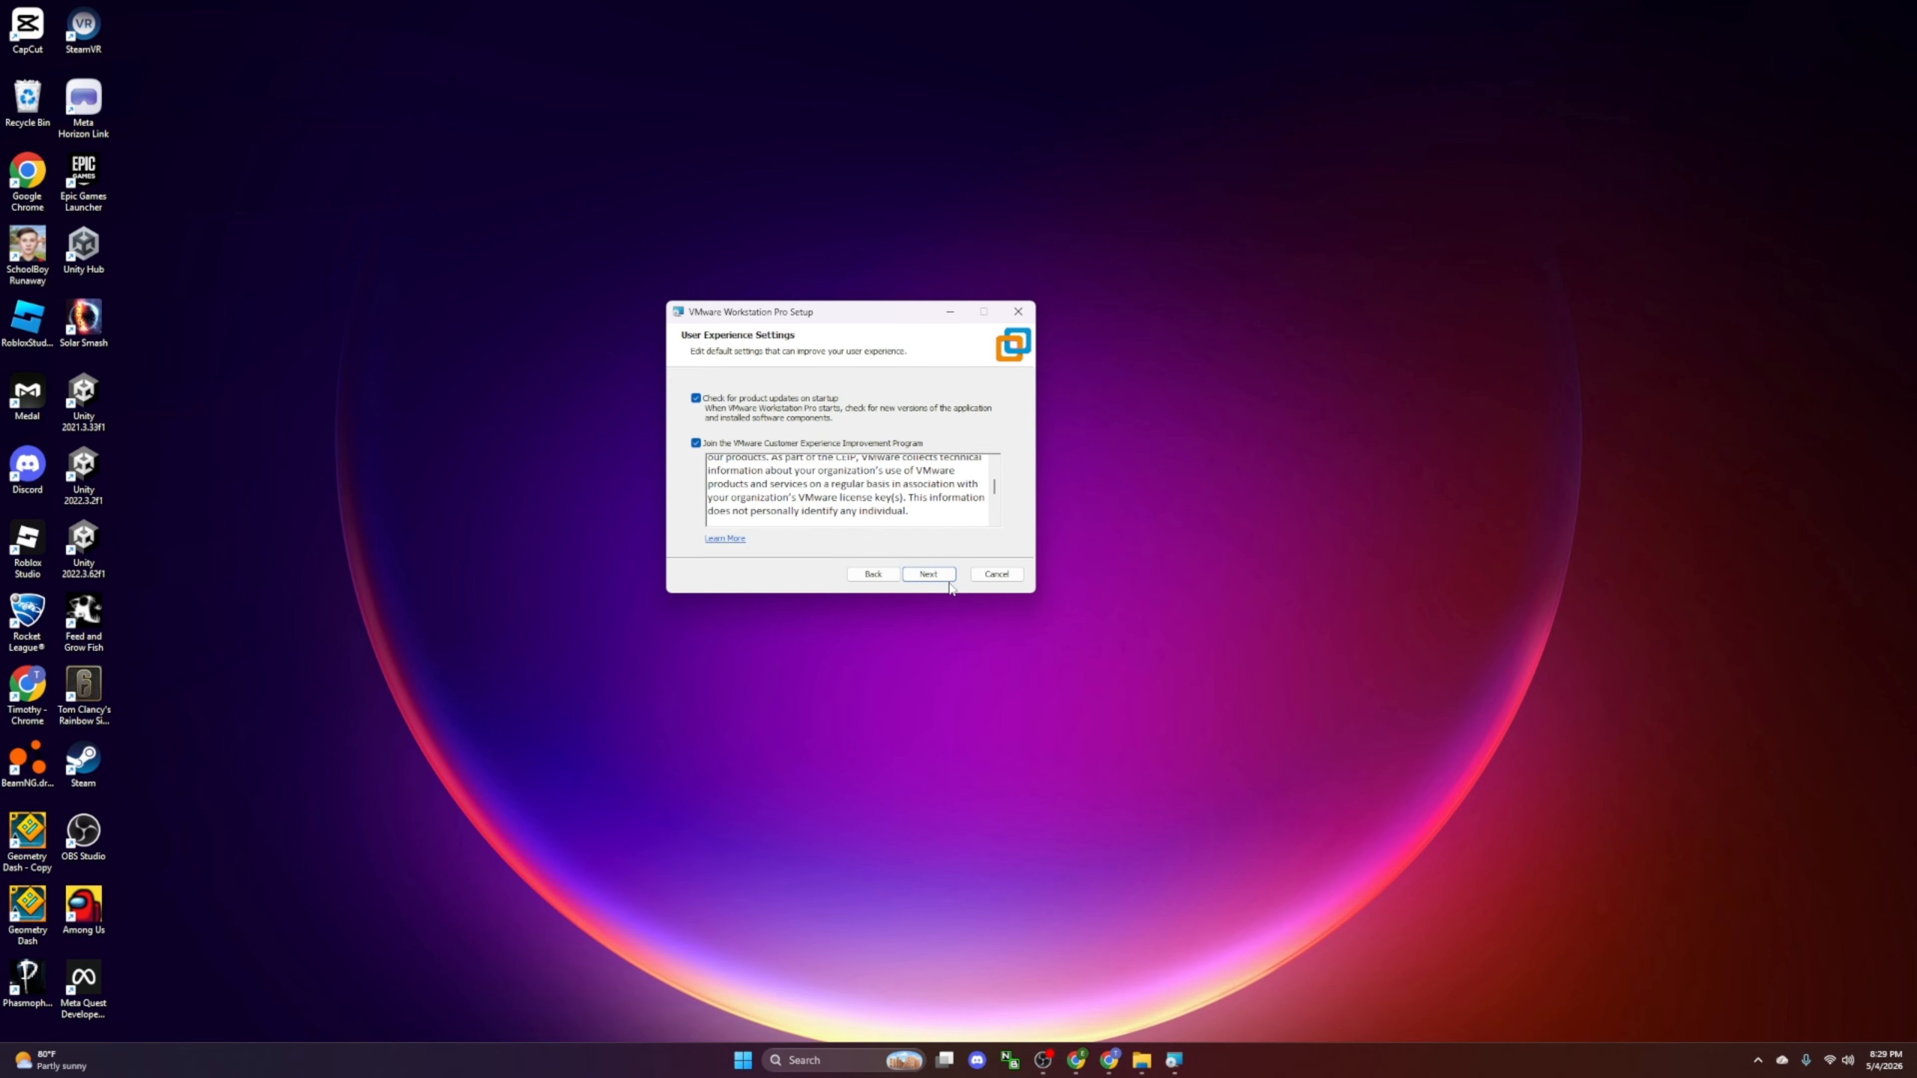
{"action": "left_click", "coordinate": [936, 578]}
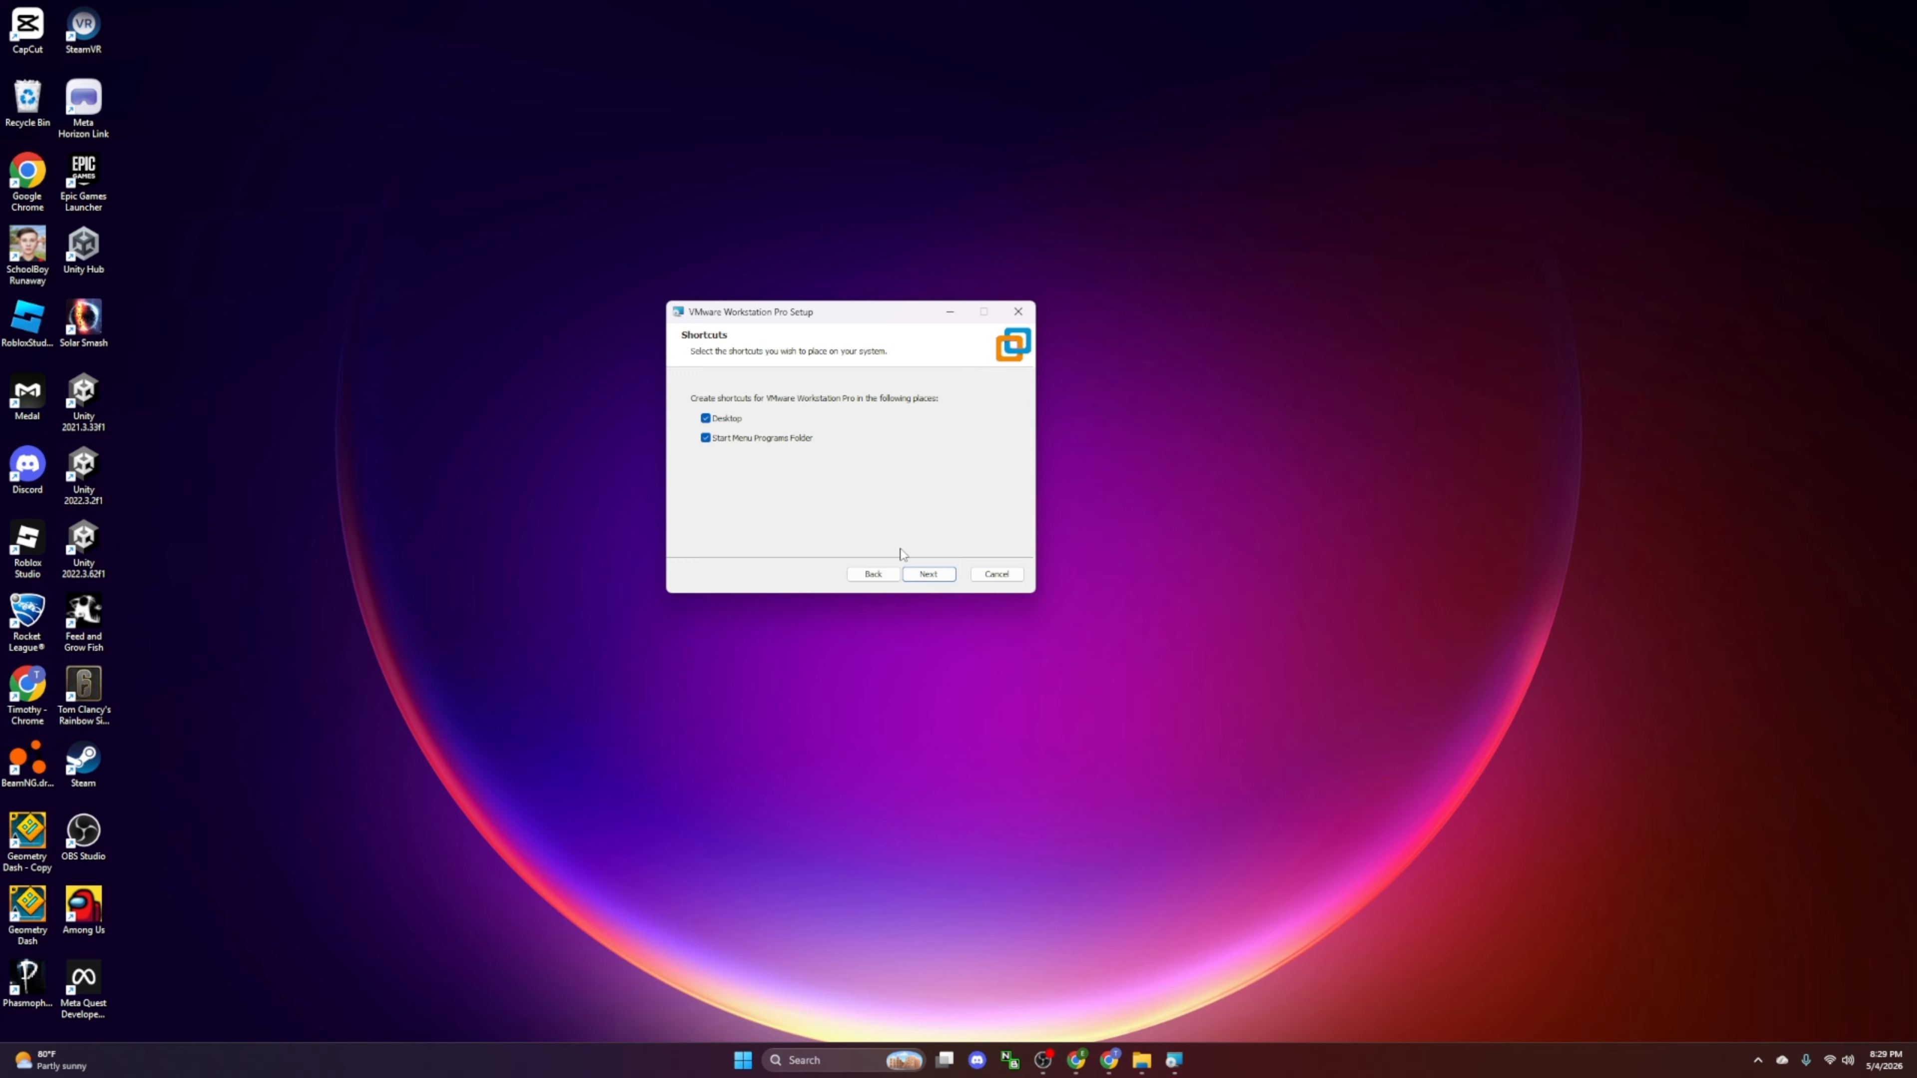
{"action": "left_click", "coordinate": [927, 576]}
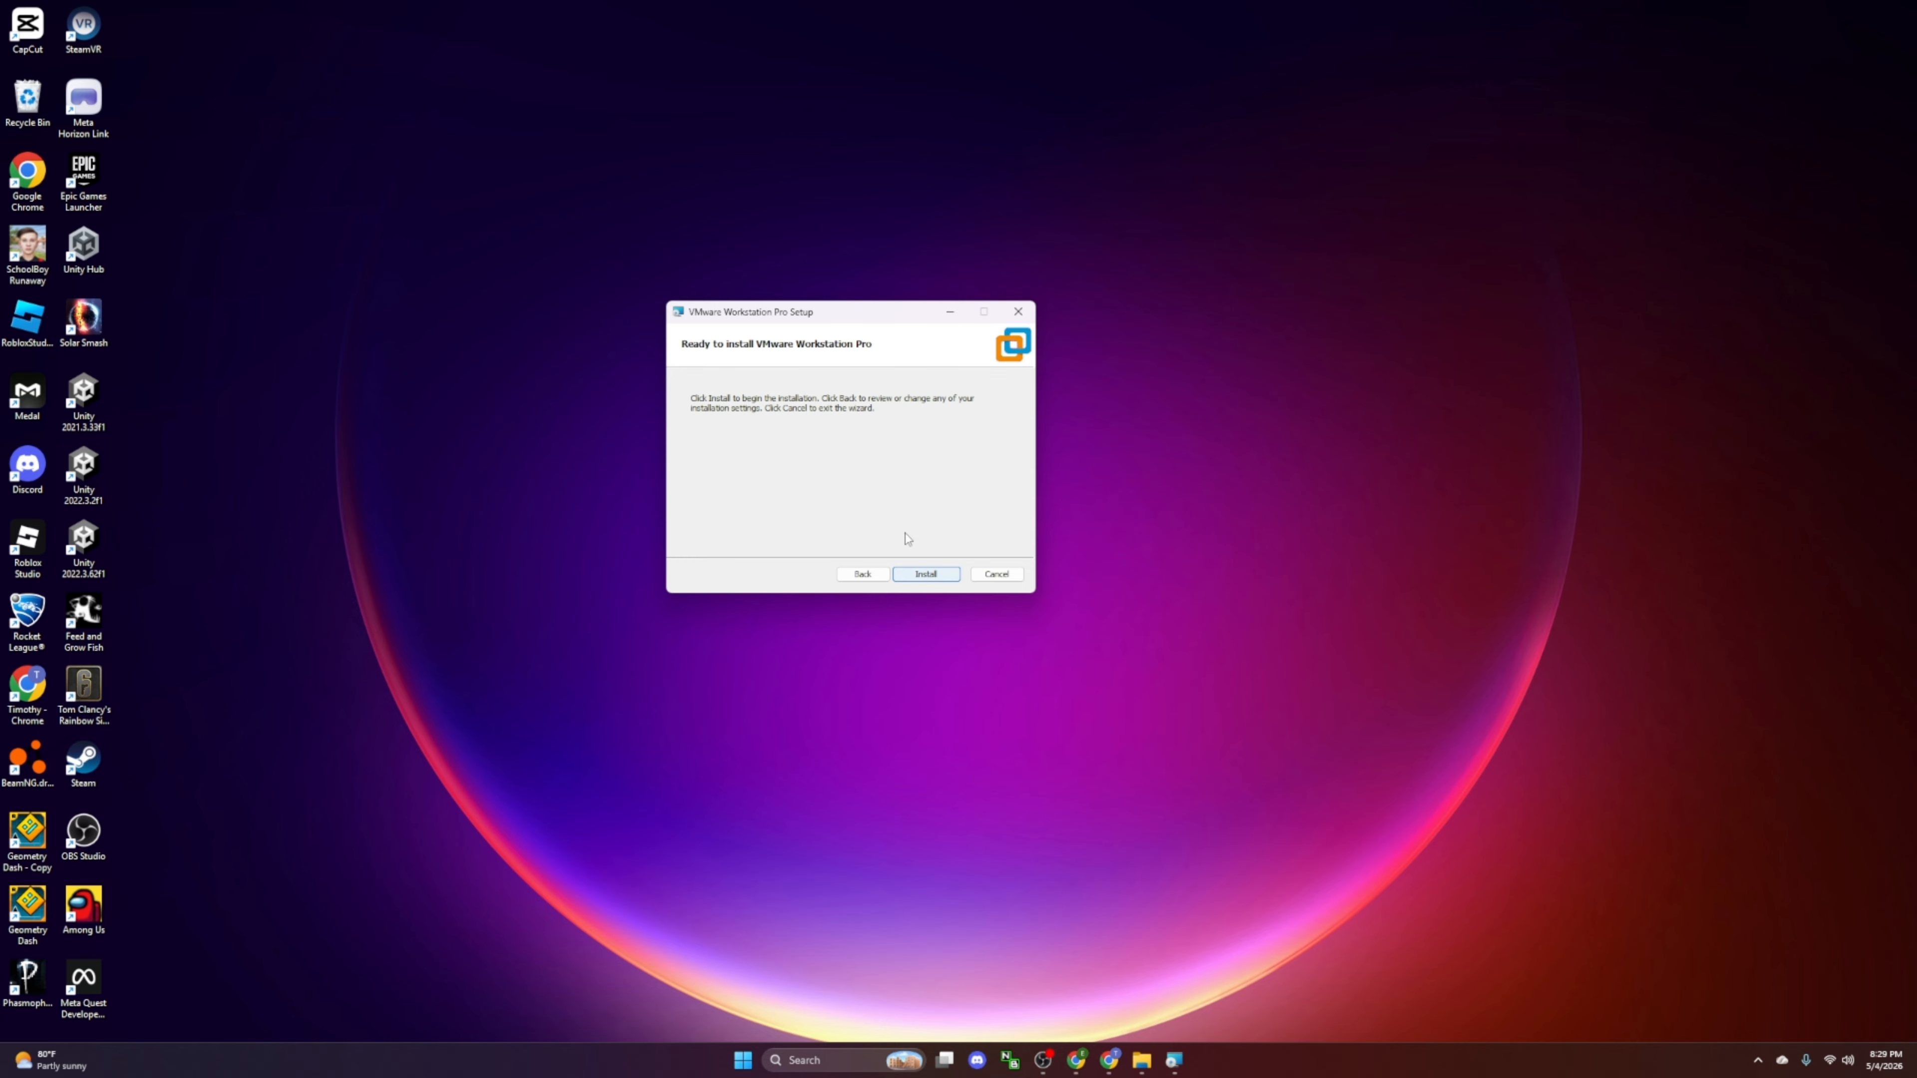
{"action": "left_click", "coordinate": [925, 576]}
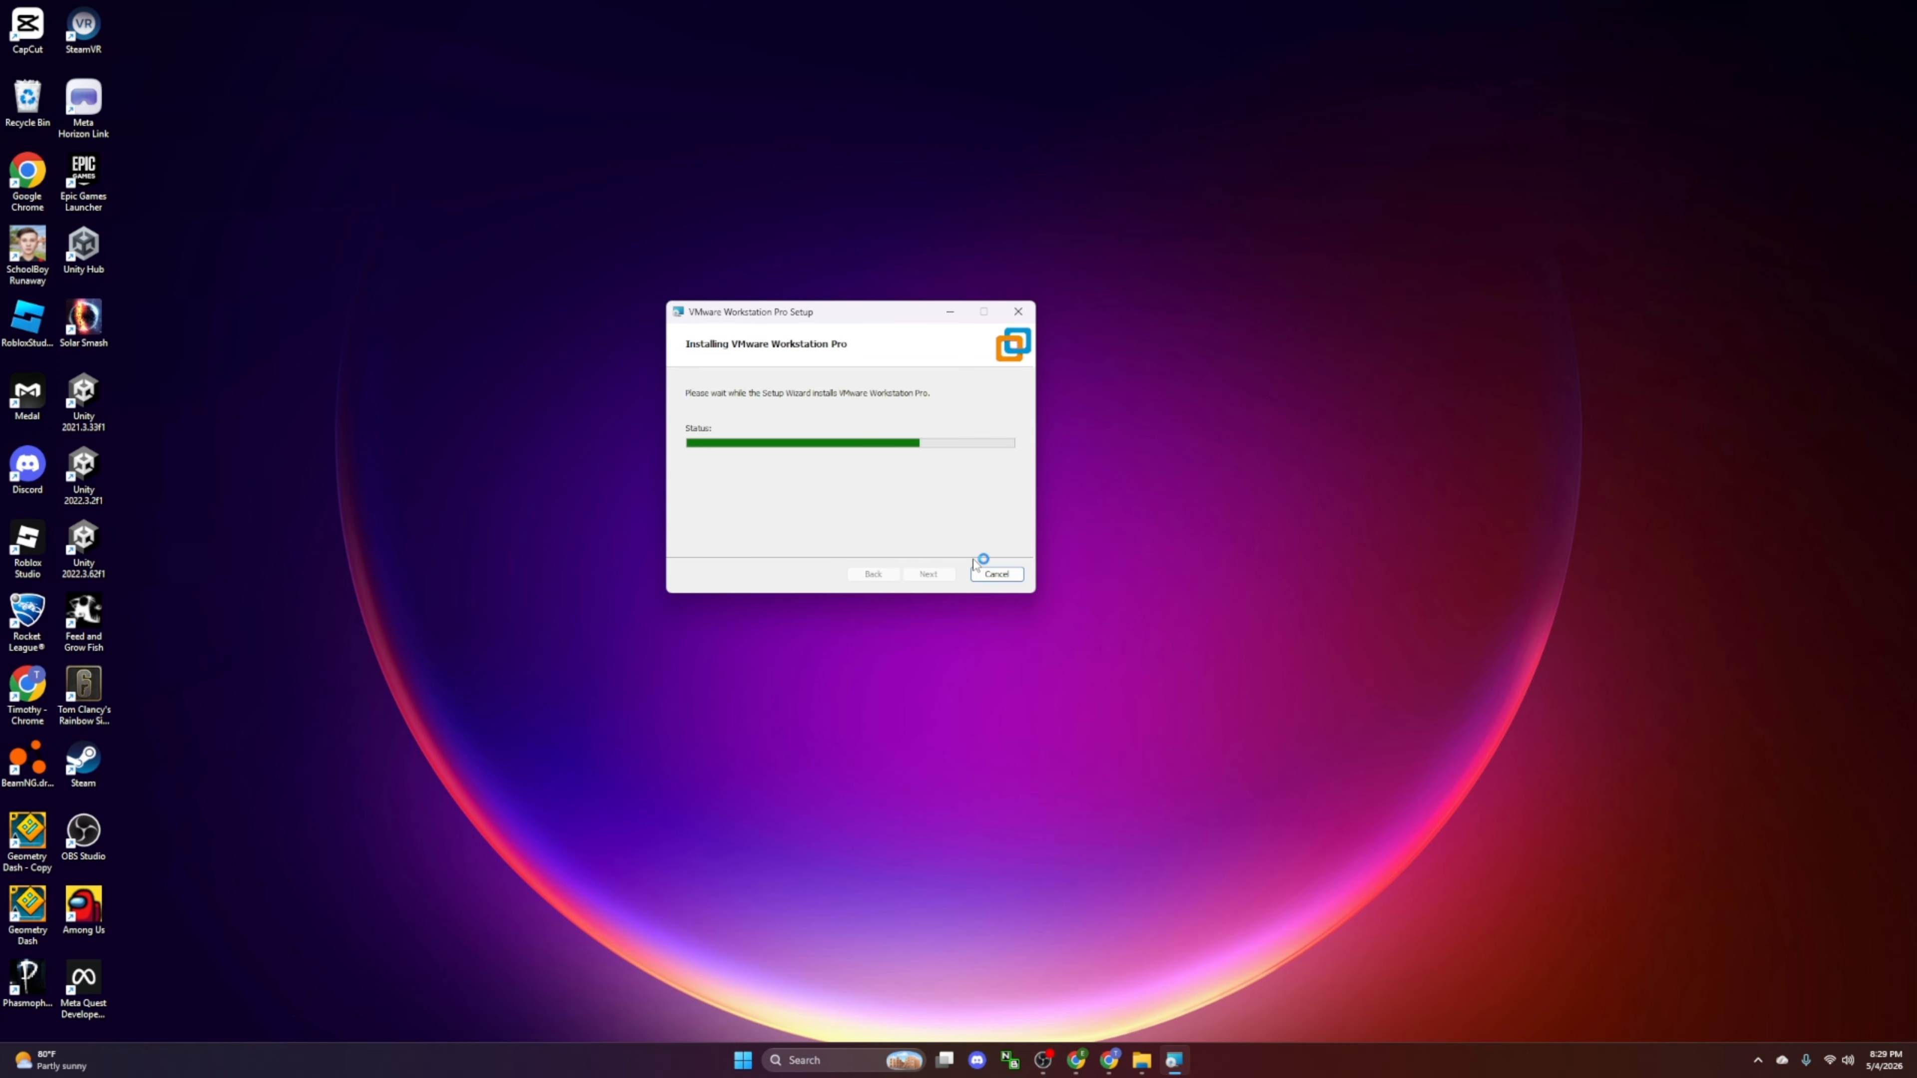
{"action": "left_click", "coordinate": [979, 574]}
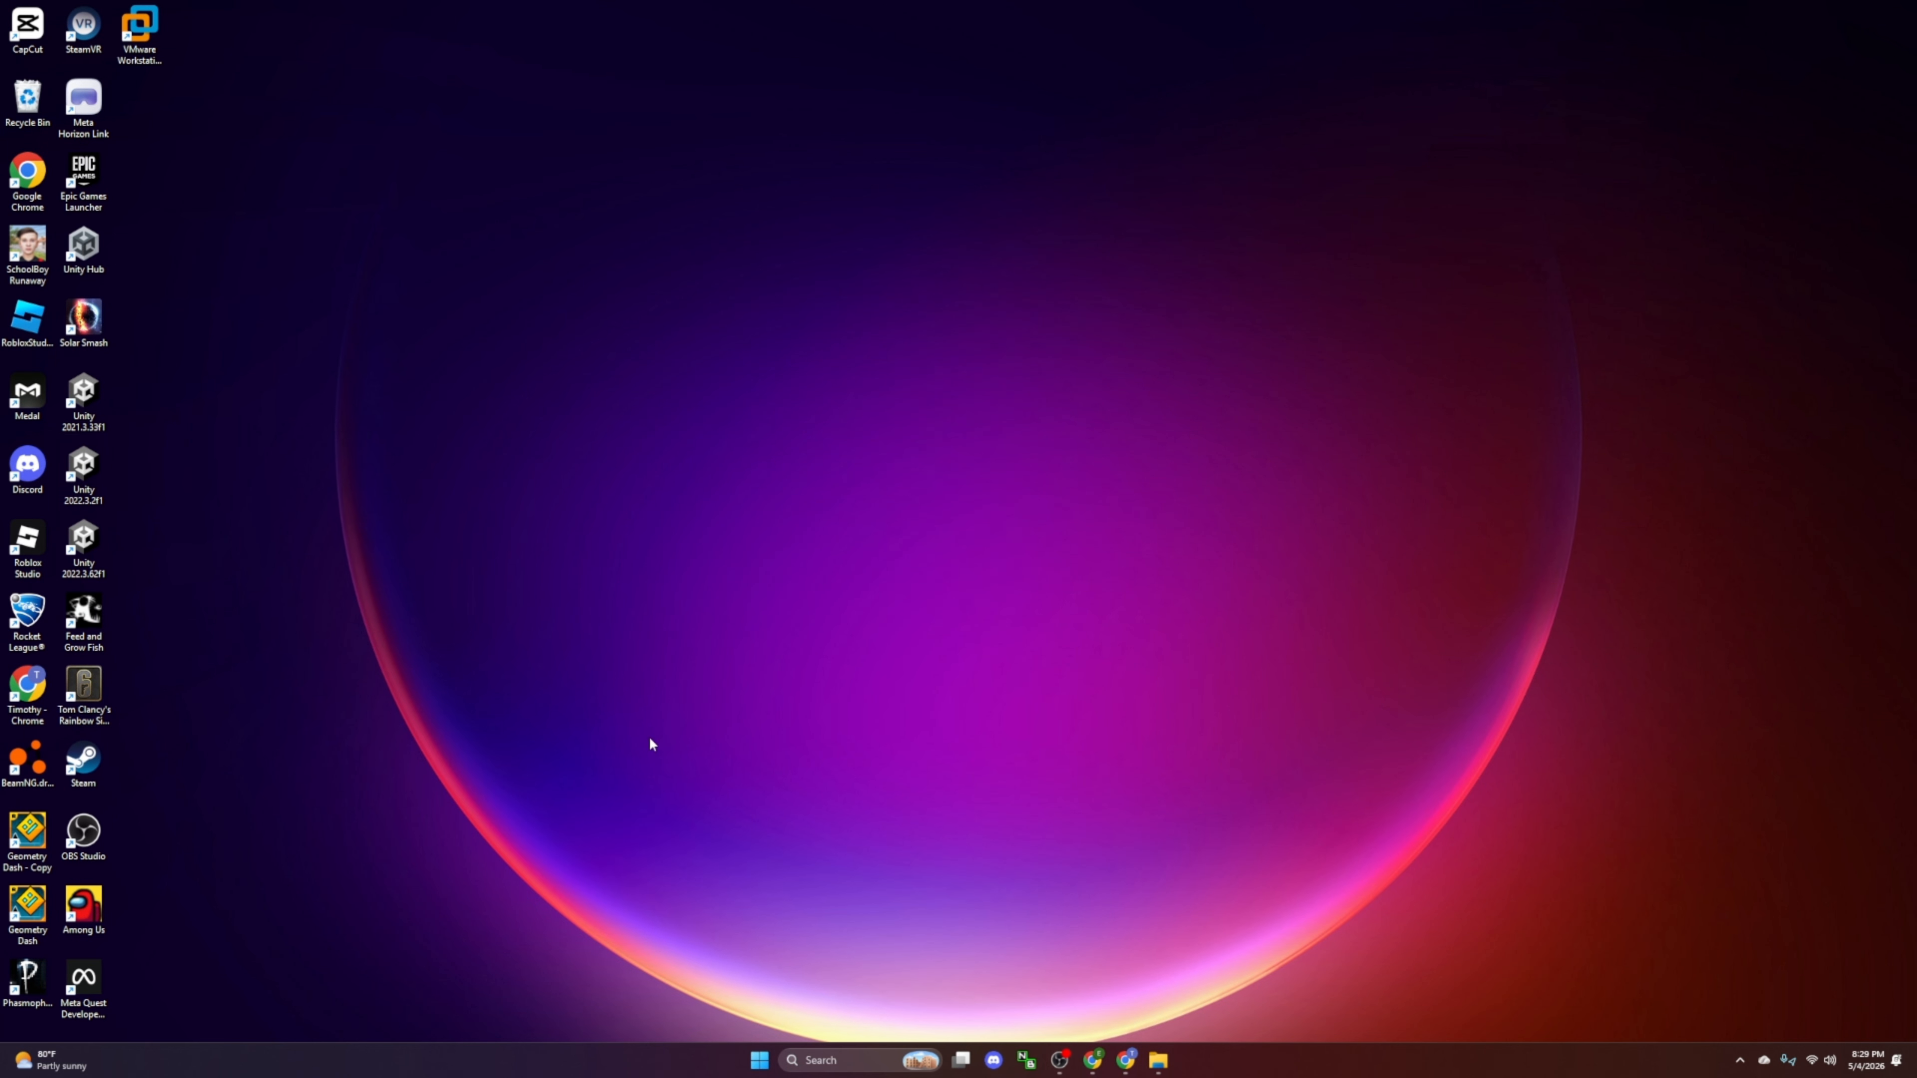
Step: Launch VMware Workstation Pro from its desktop shortcut and go to its Home page
{"action": "right_click", "coordinate": [149, 28]}
{"action": "left_click", "coordinate": [202, 78]}
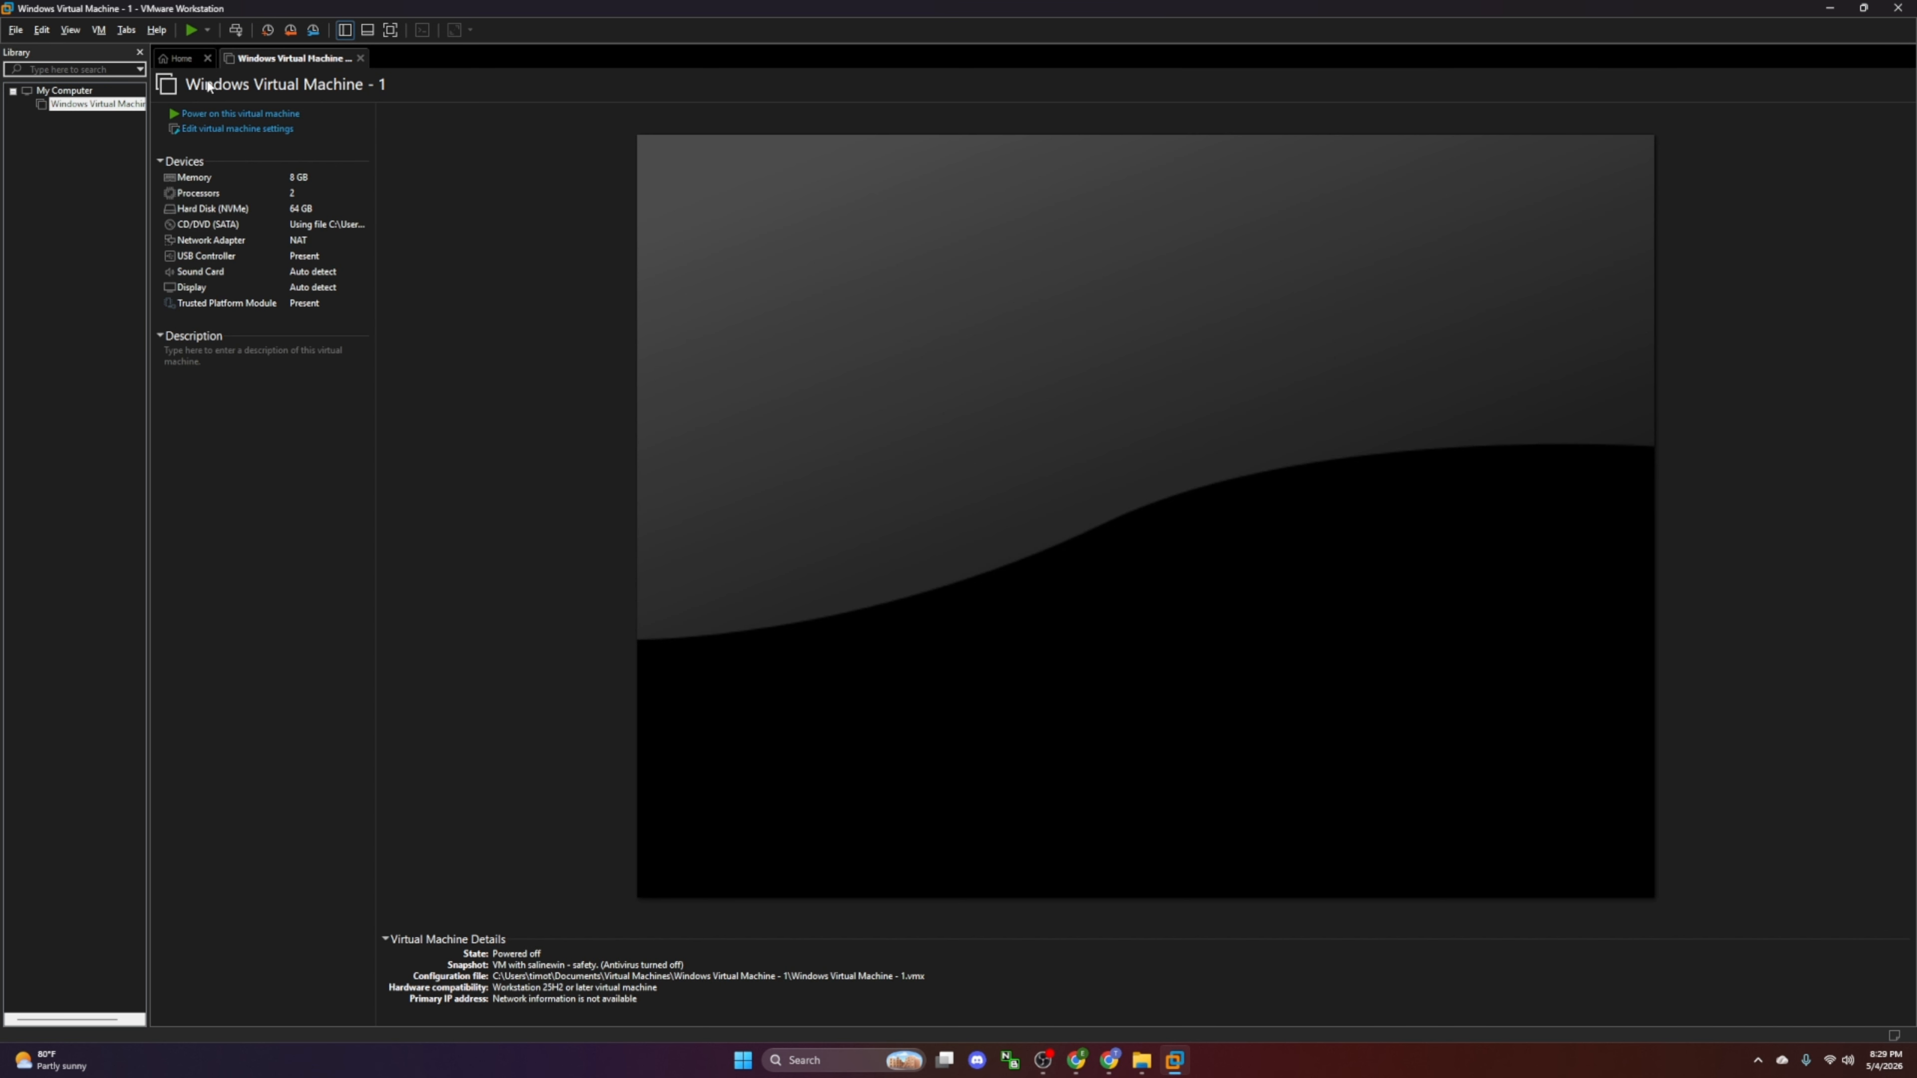
{"action": "left_click", "coordinate": [178, 59]}
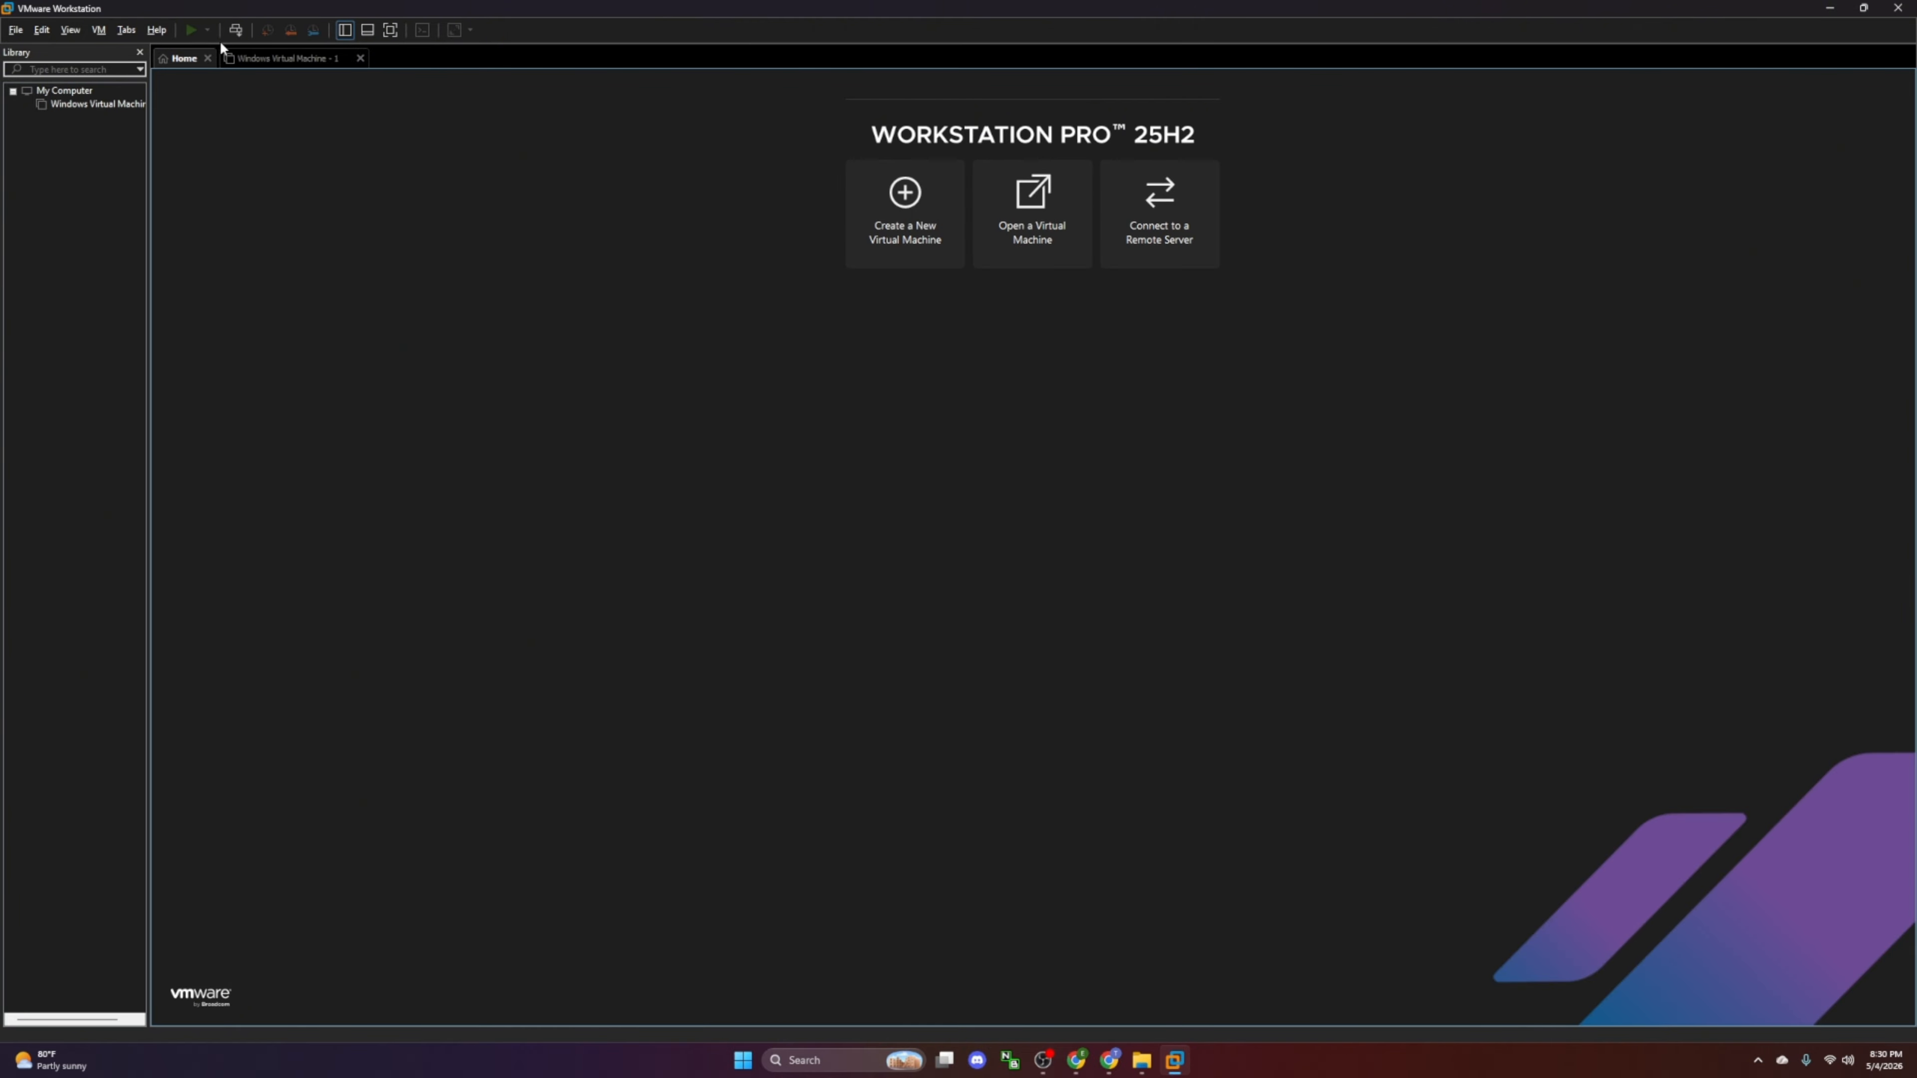
Step: Start a new virtual machine with the Typical configuration, using the Win11_25H2_English_x64_v2 (1) ISO from Downloads as the installer disc image
{"action": "left_click", "coordinate": [857, 200]}
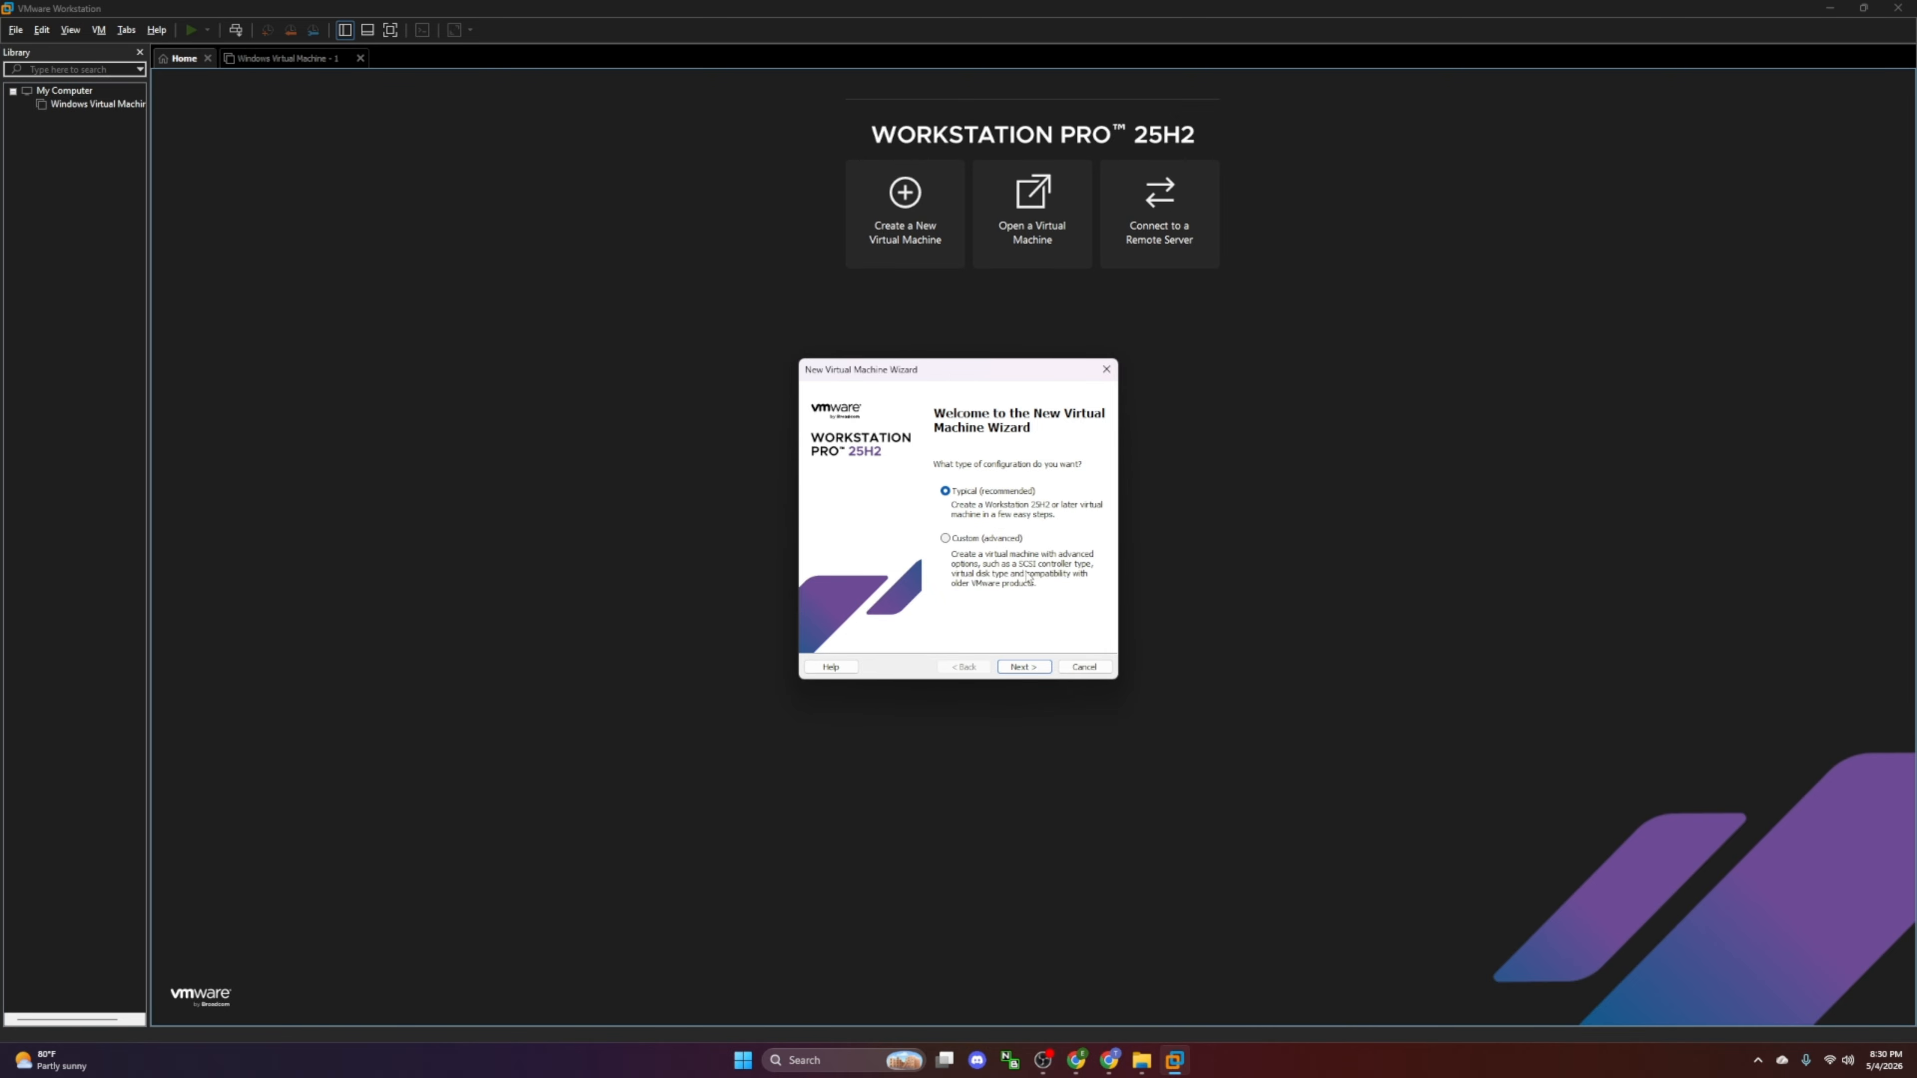
{"action": "left_click", "coordinate": [1025, 668]}
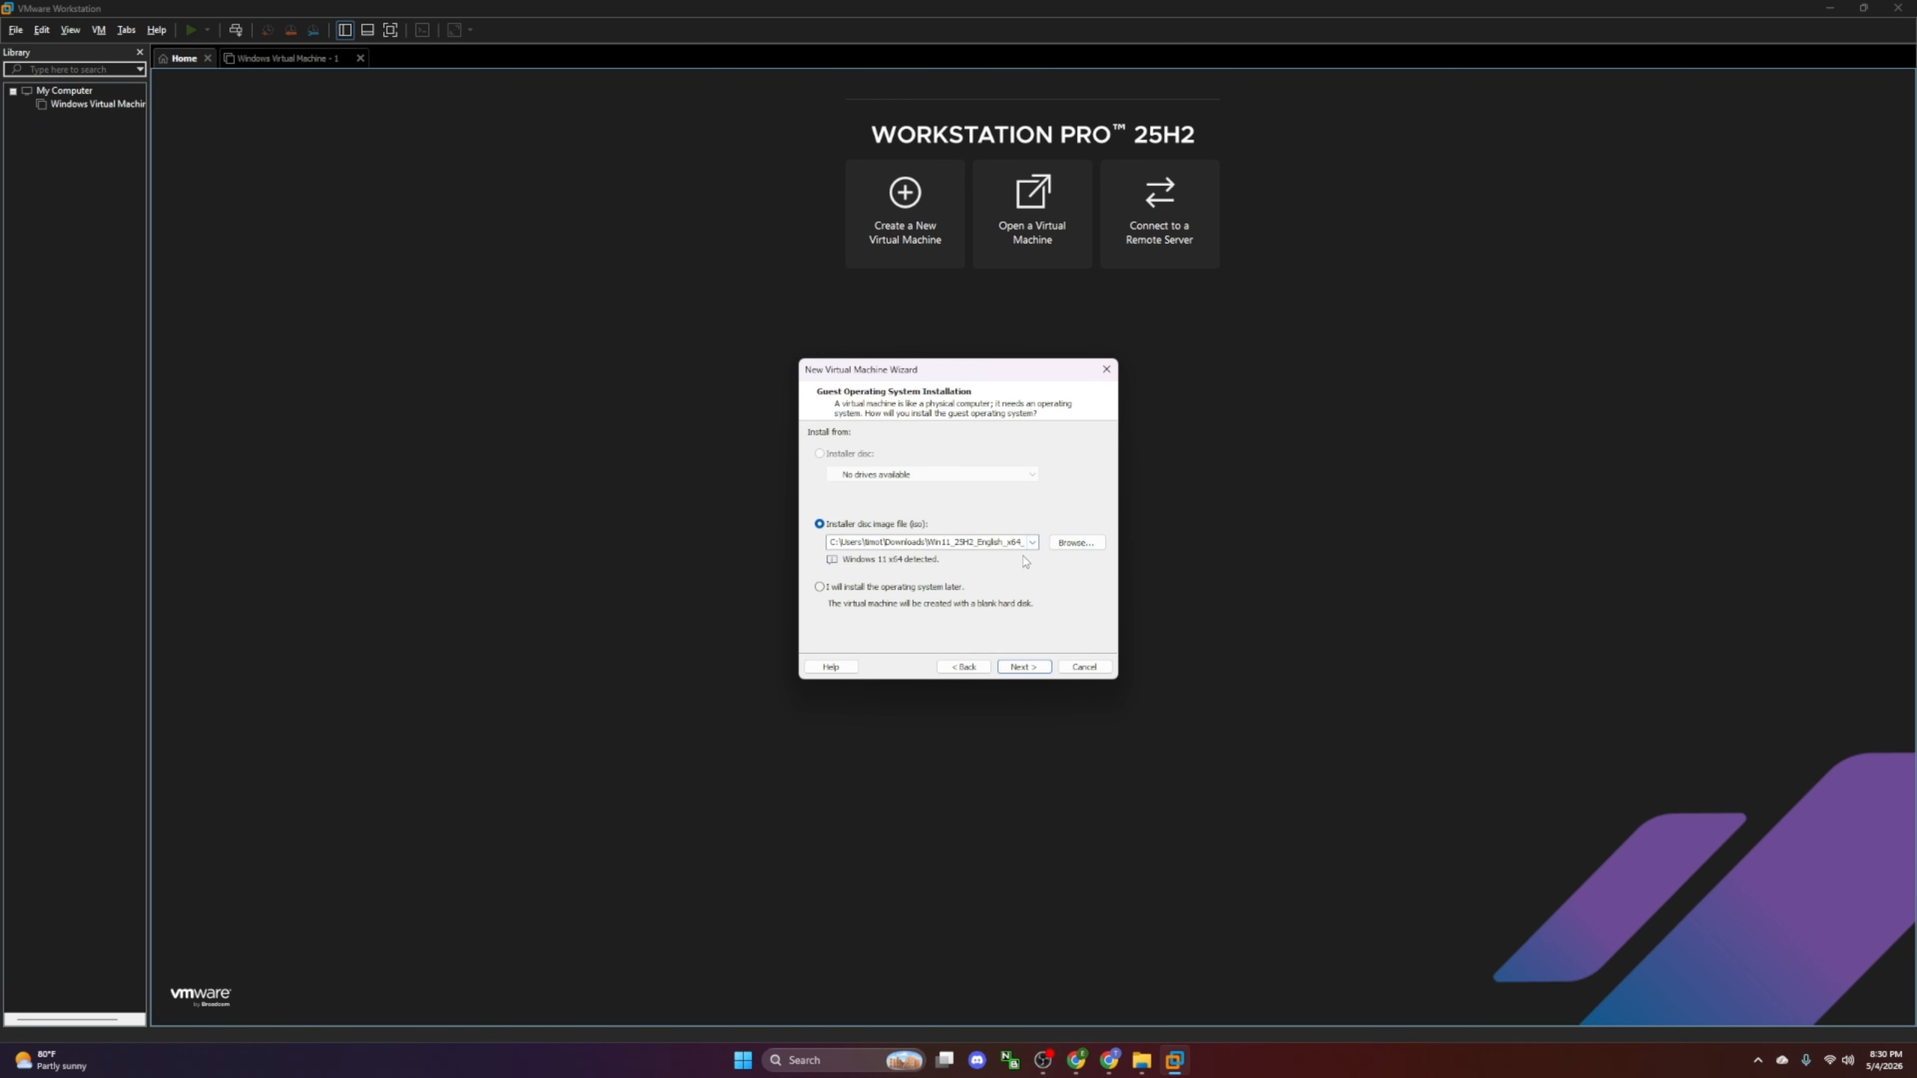
{"action": "left_click", "coordinate": [1057, 548]}
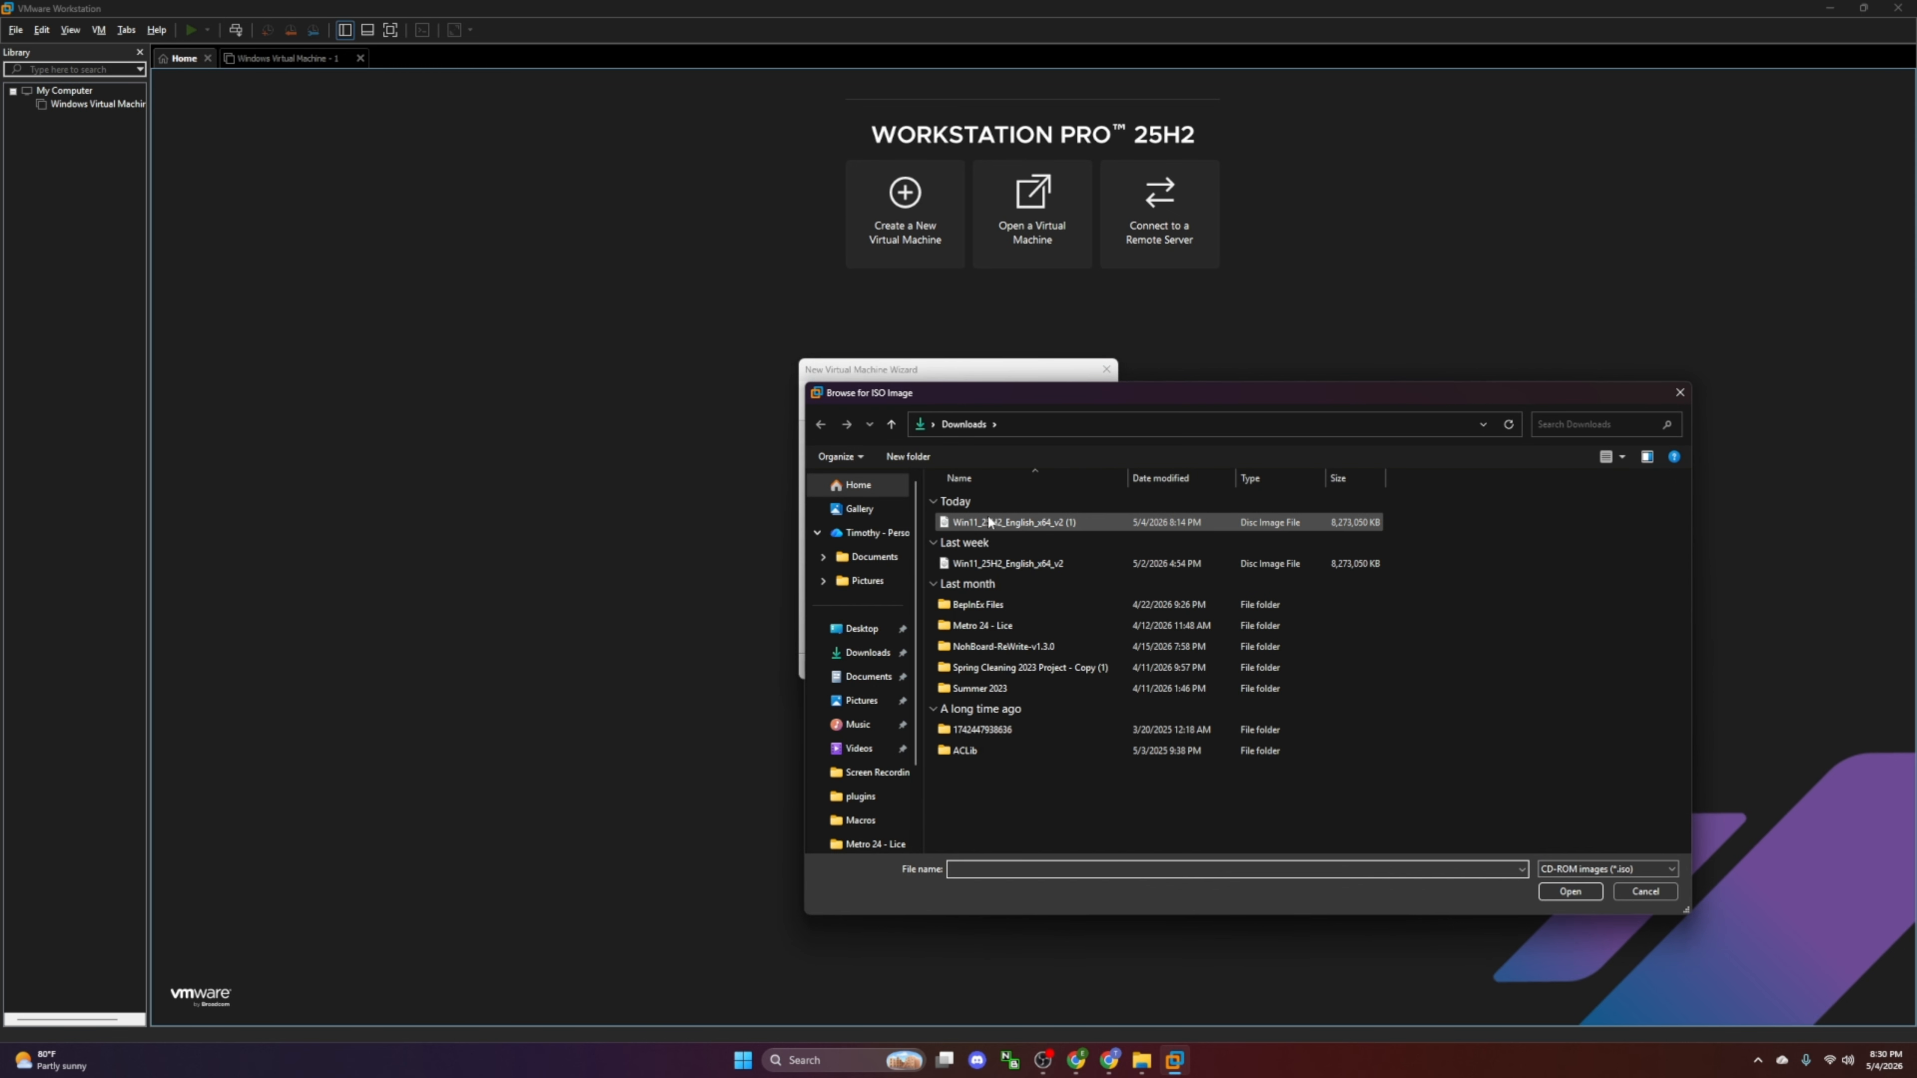
{"action": "double_click", "coordinate": [1004, 524]}
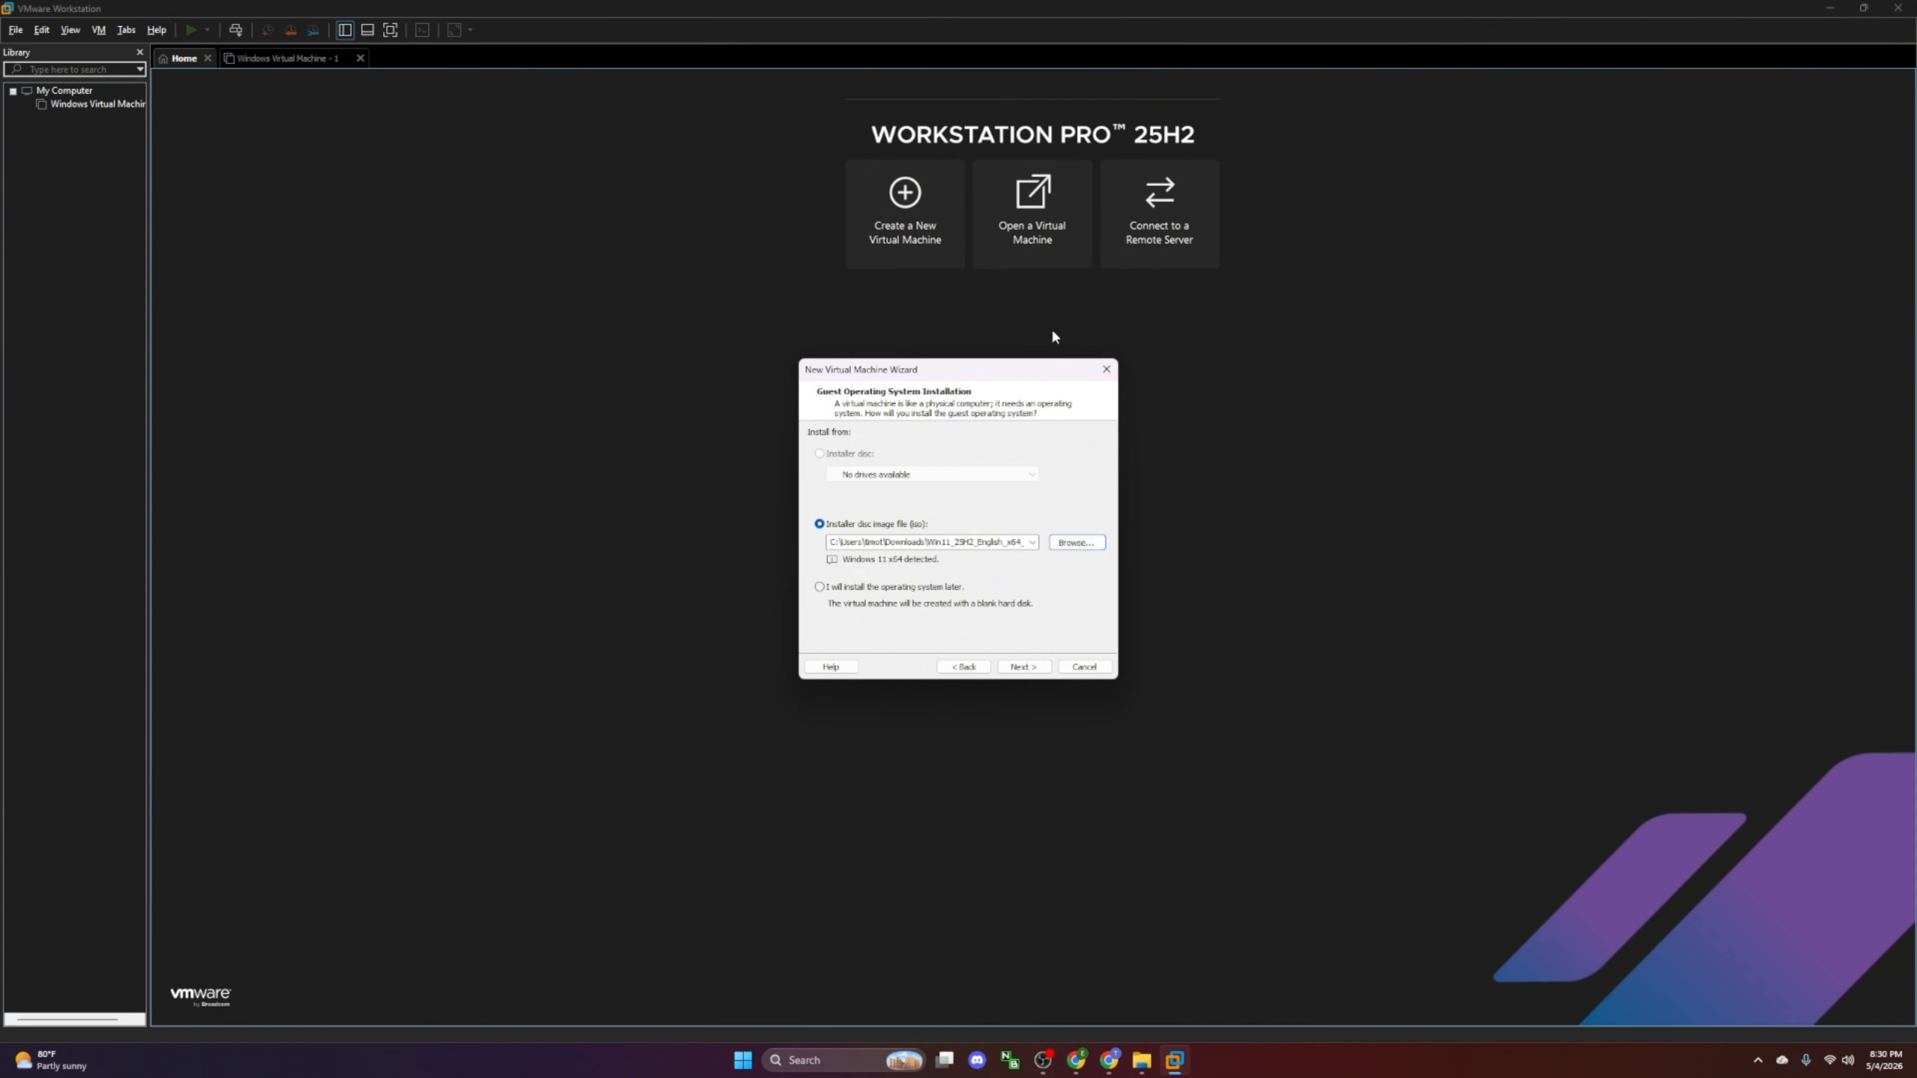
{"action": "left_click", "coordinate": [1024, 667]}
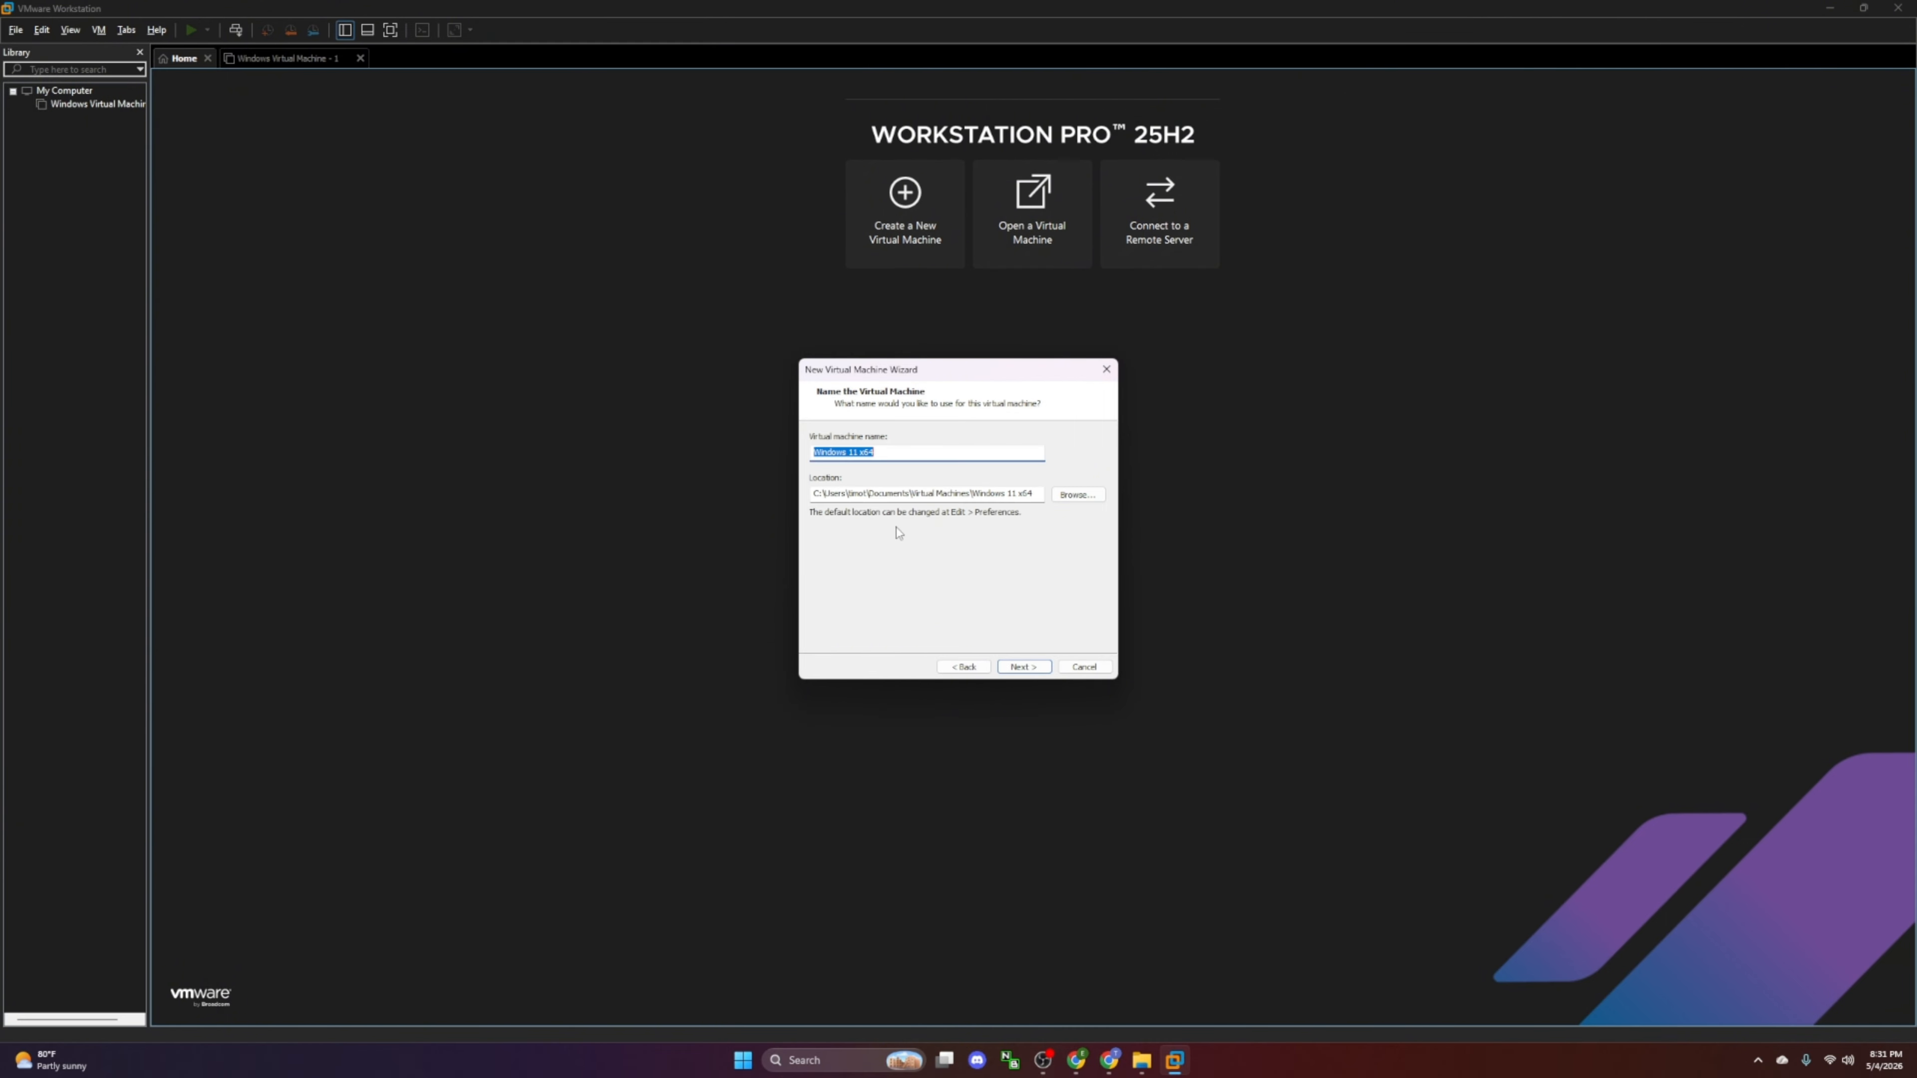
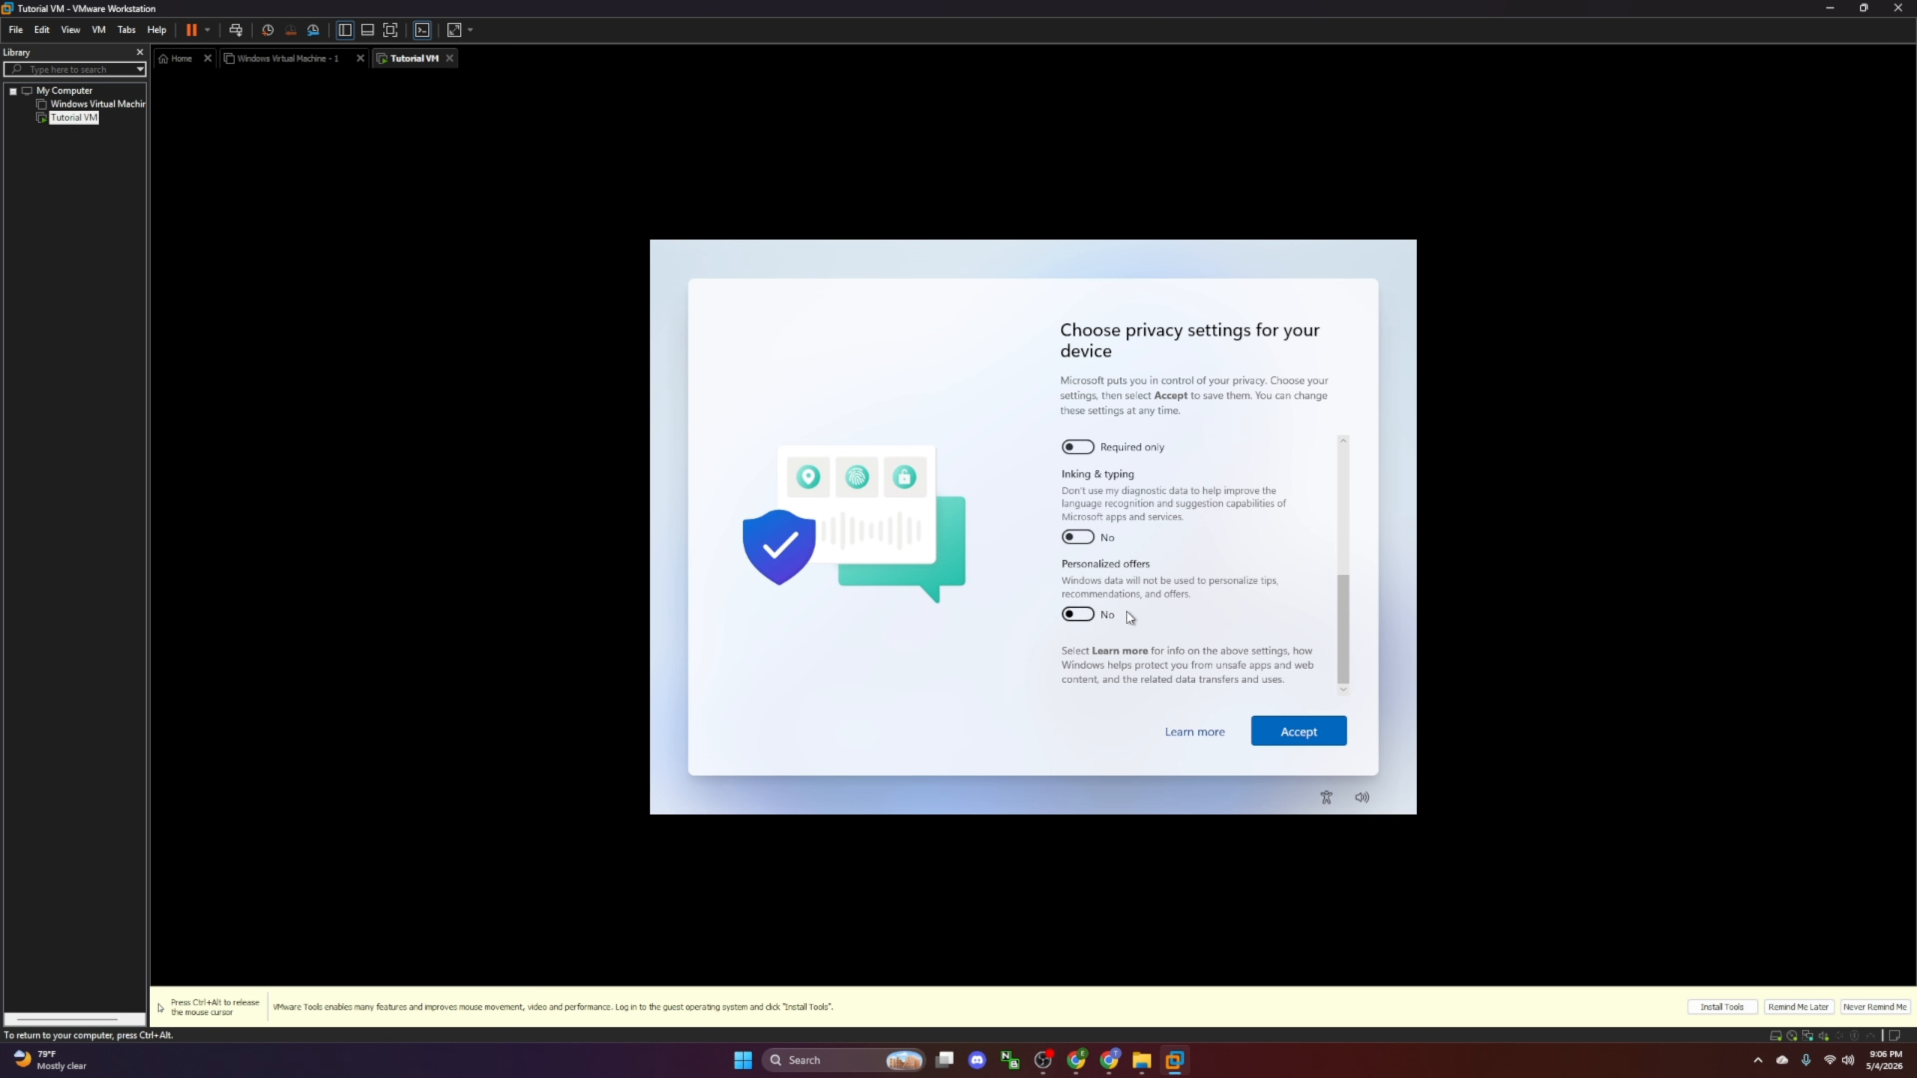
Step: Review the device privacy settings in the guest's Windows setup and accept them
{"action": "scroll", "coordinate": [1146, 517], "scroll_direction": "down", "scroll_amount": 5}
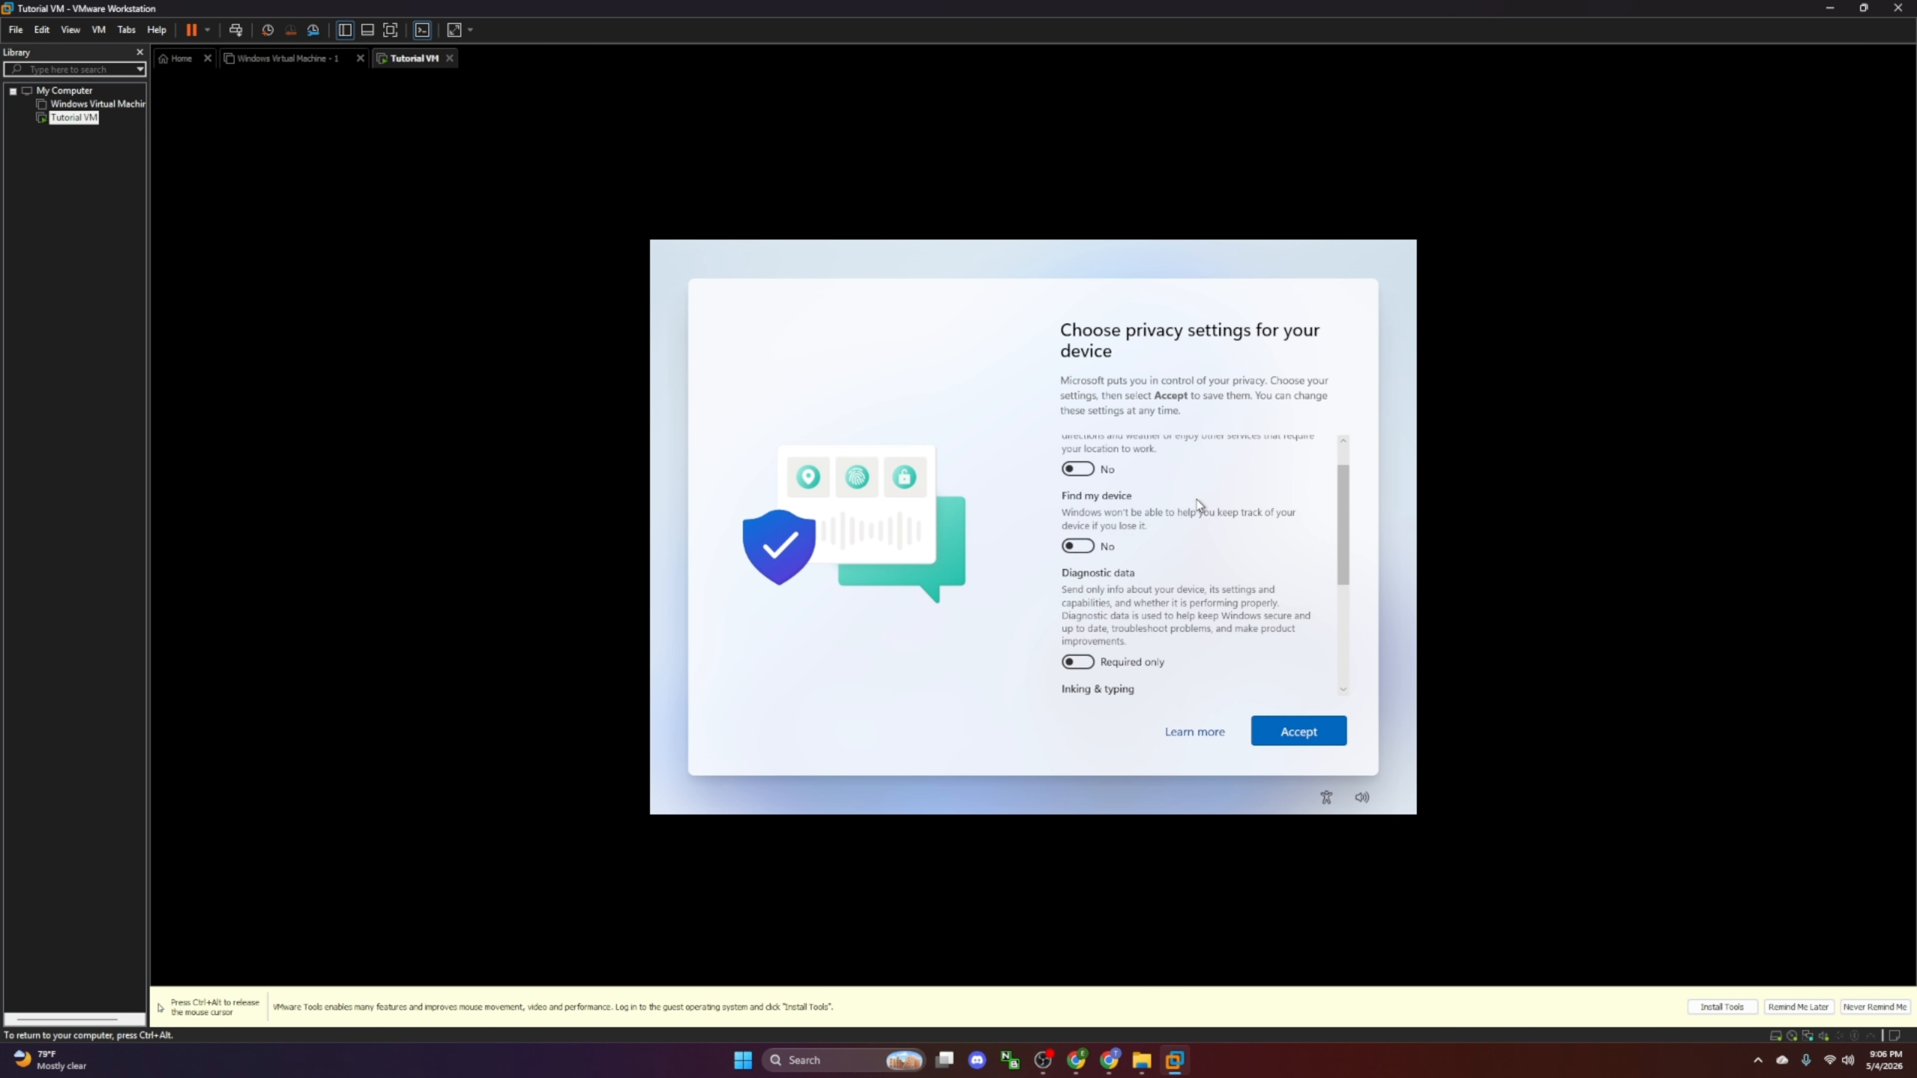
{"action": "scroll", "coordinate": [1198, 501], "scroll_direction": "up", "scroll_amount": 5}
{"action": "left_click", "coordinate": [1298, 731]}
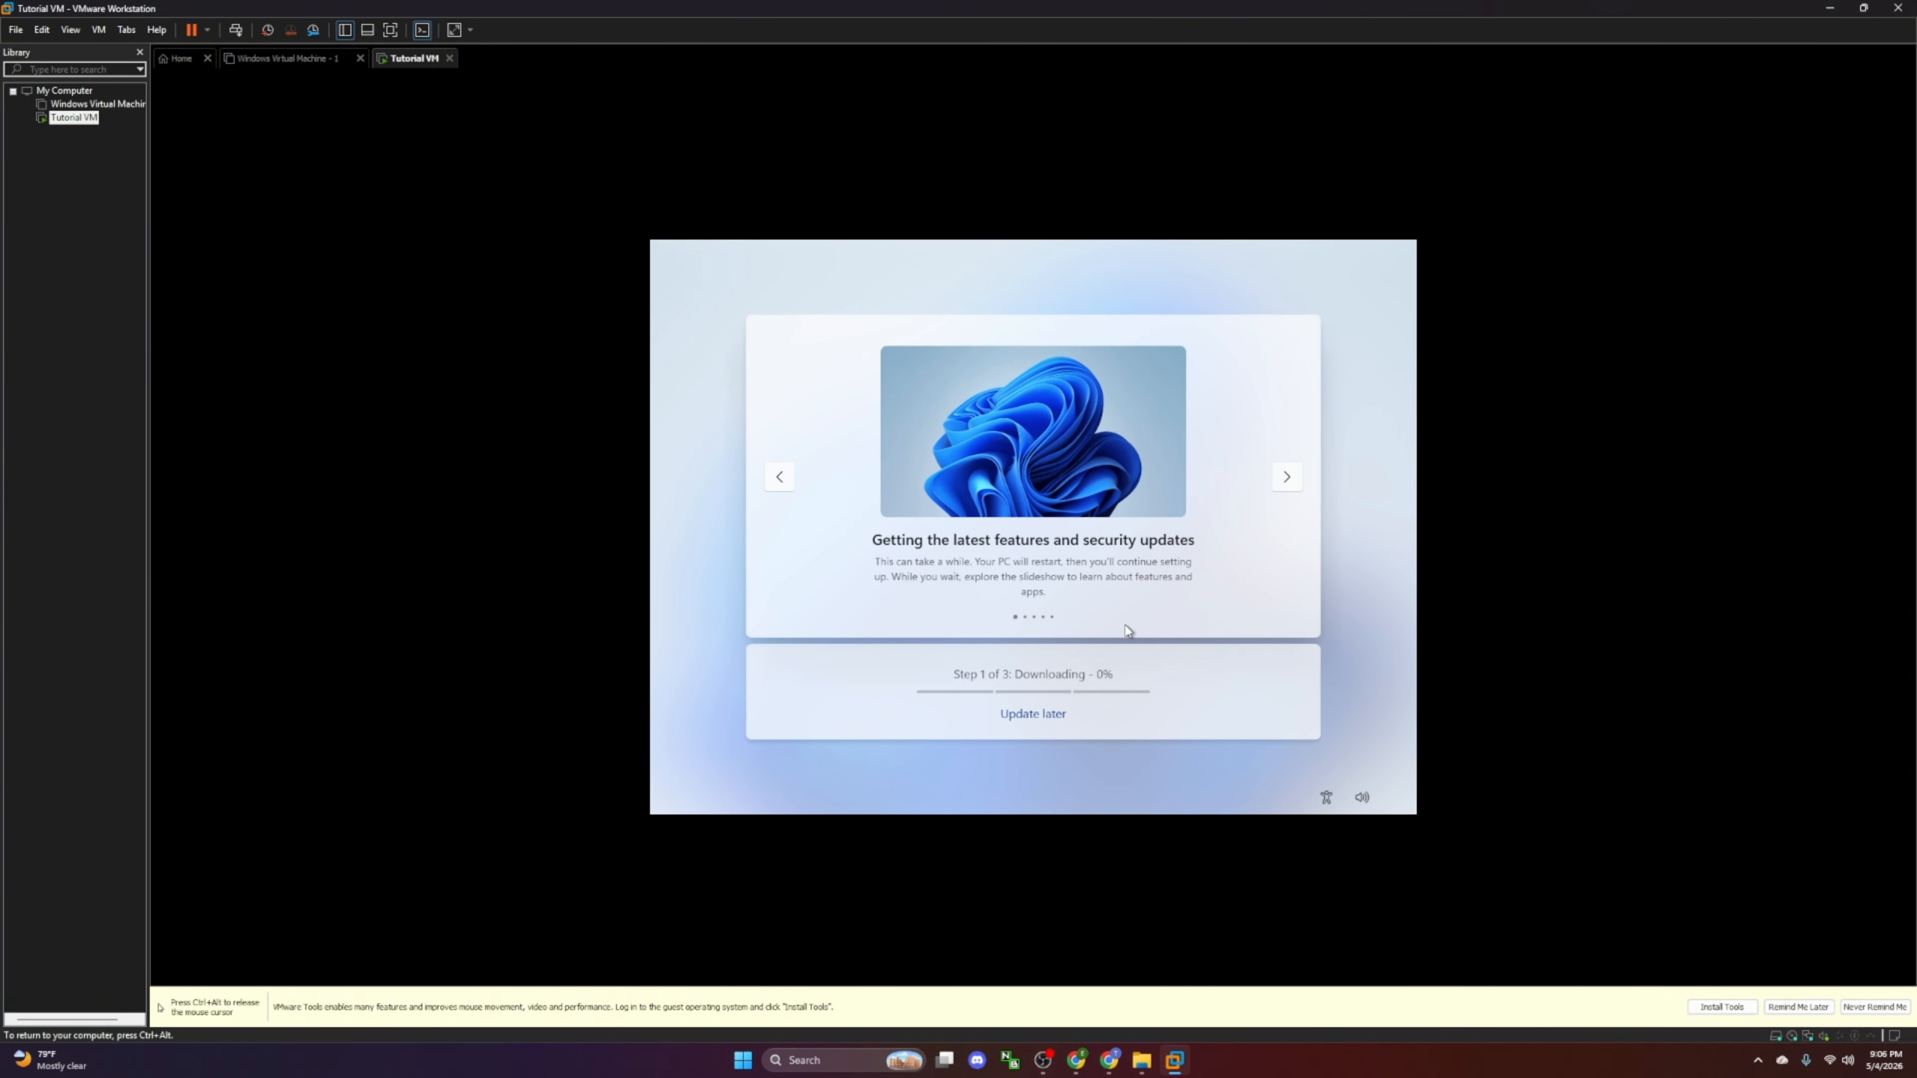
Step: Postpone the Windows updates offered during the guest's setup and continue to the desktop
{"action": "left_click", "coordinate": [1055, 694]}
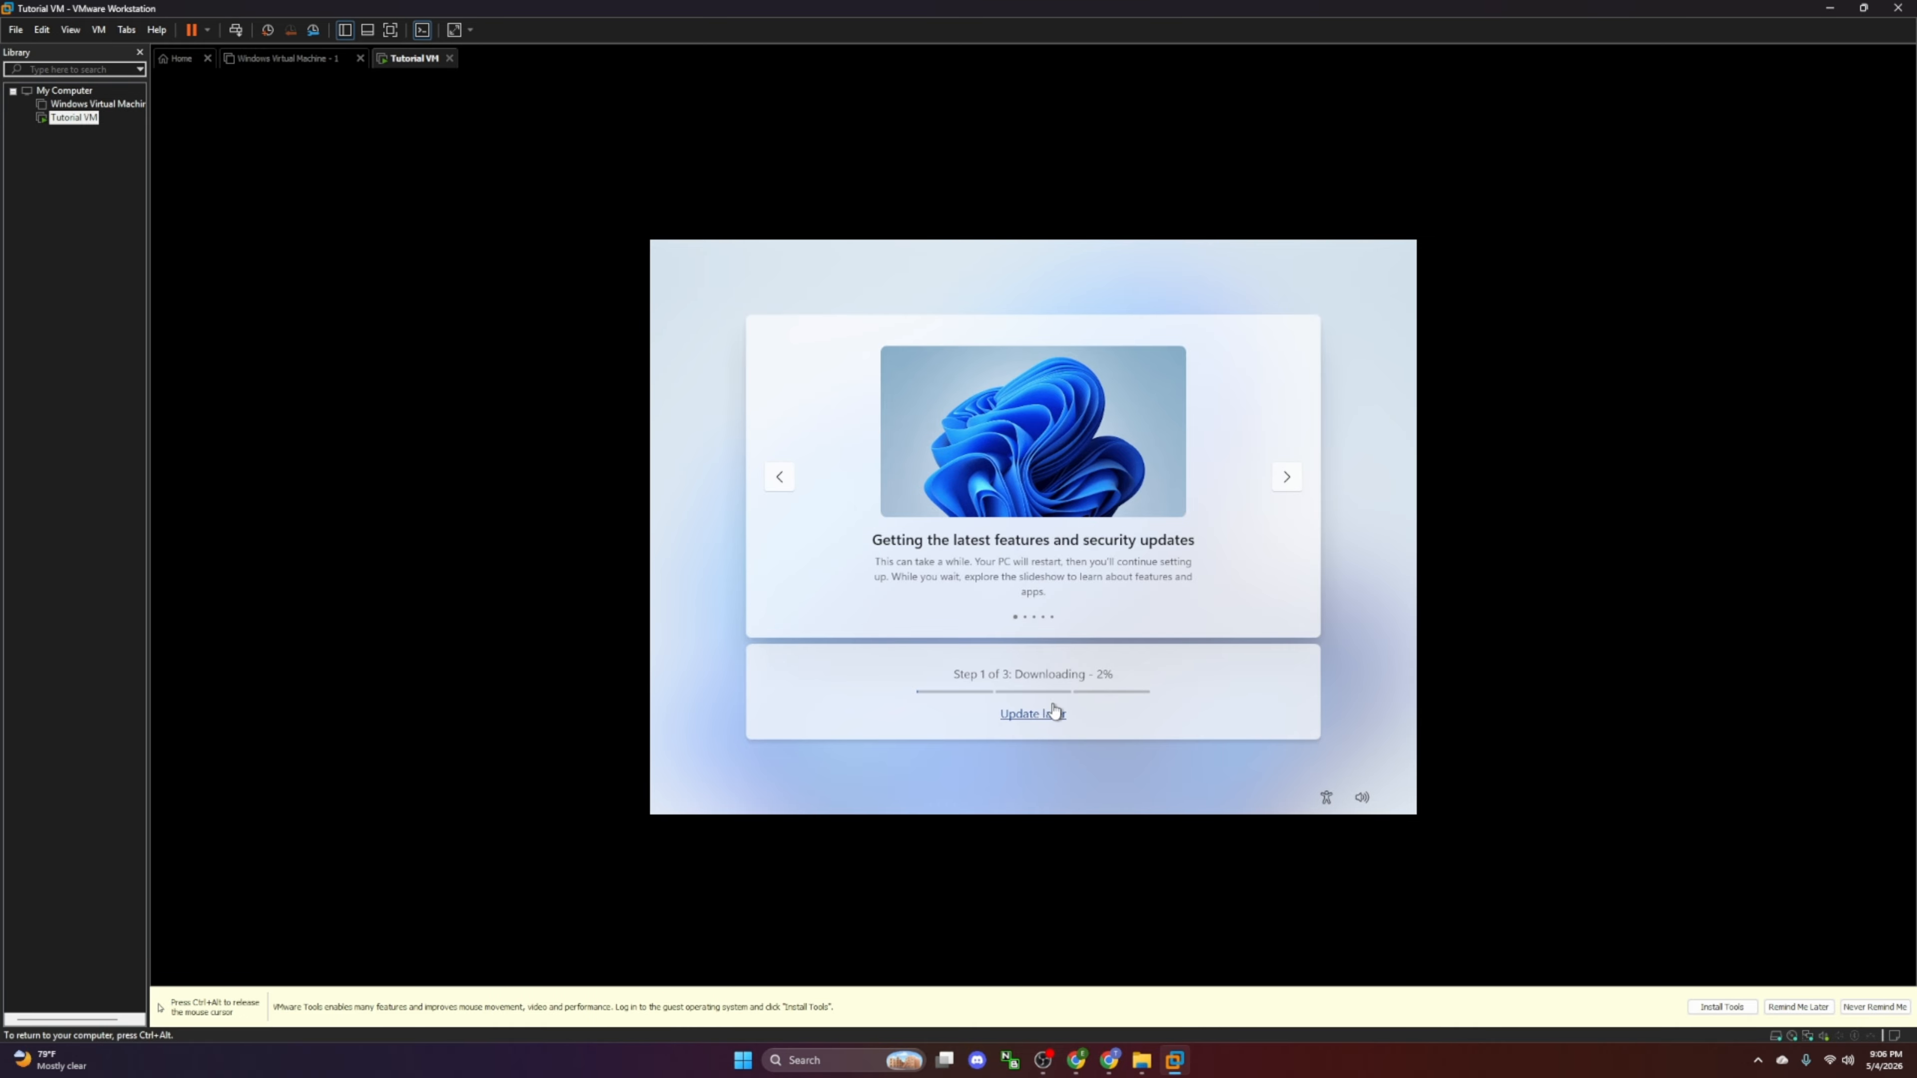
{"action": "left_click", "coordinate": [1047, 724]}
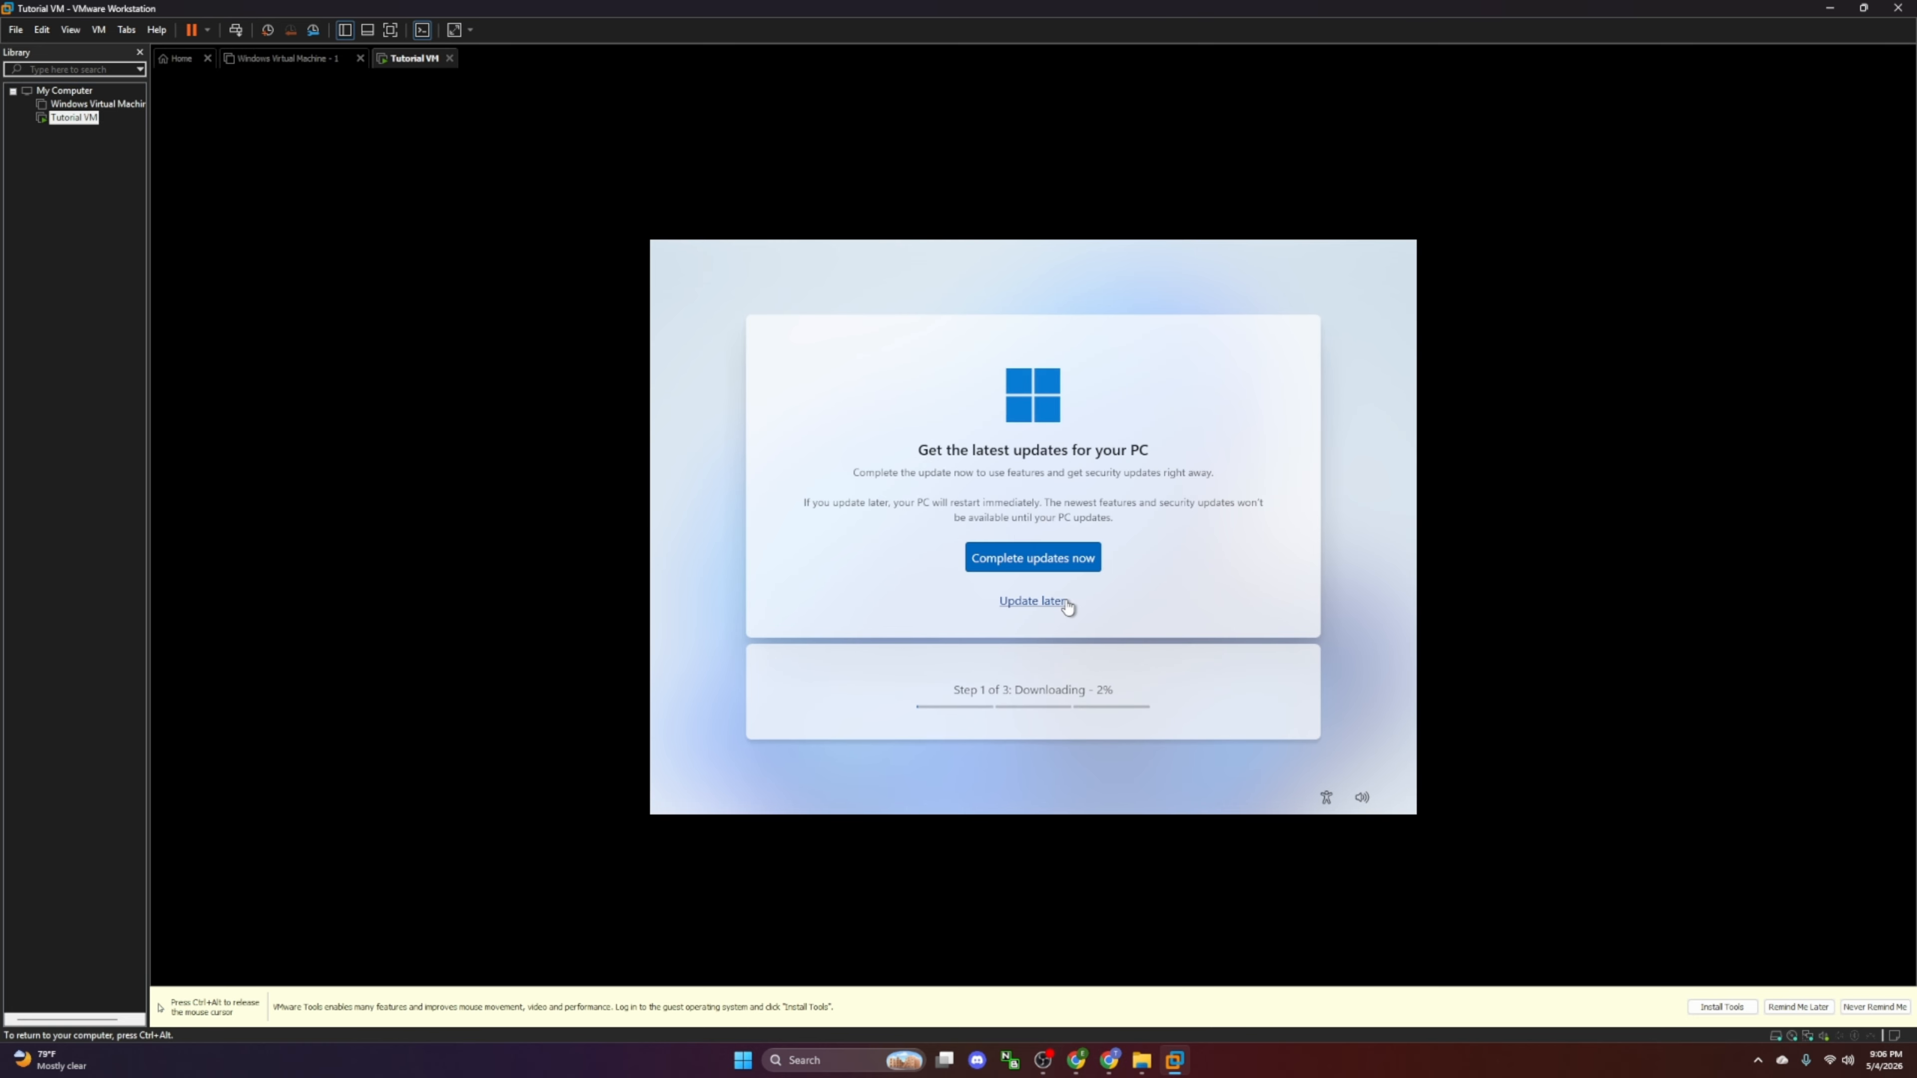
{"action": "left_click", "coordinate": [1028, 602]}
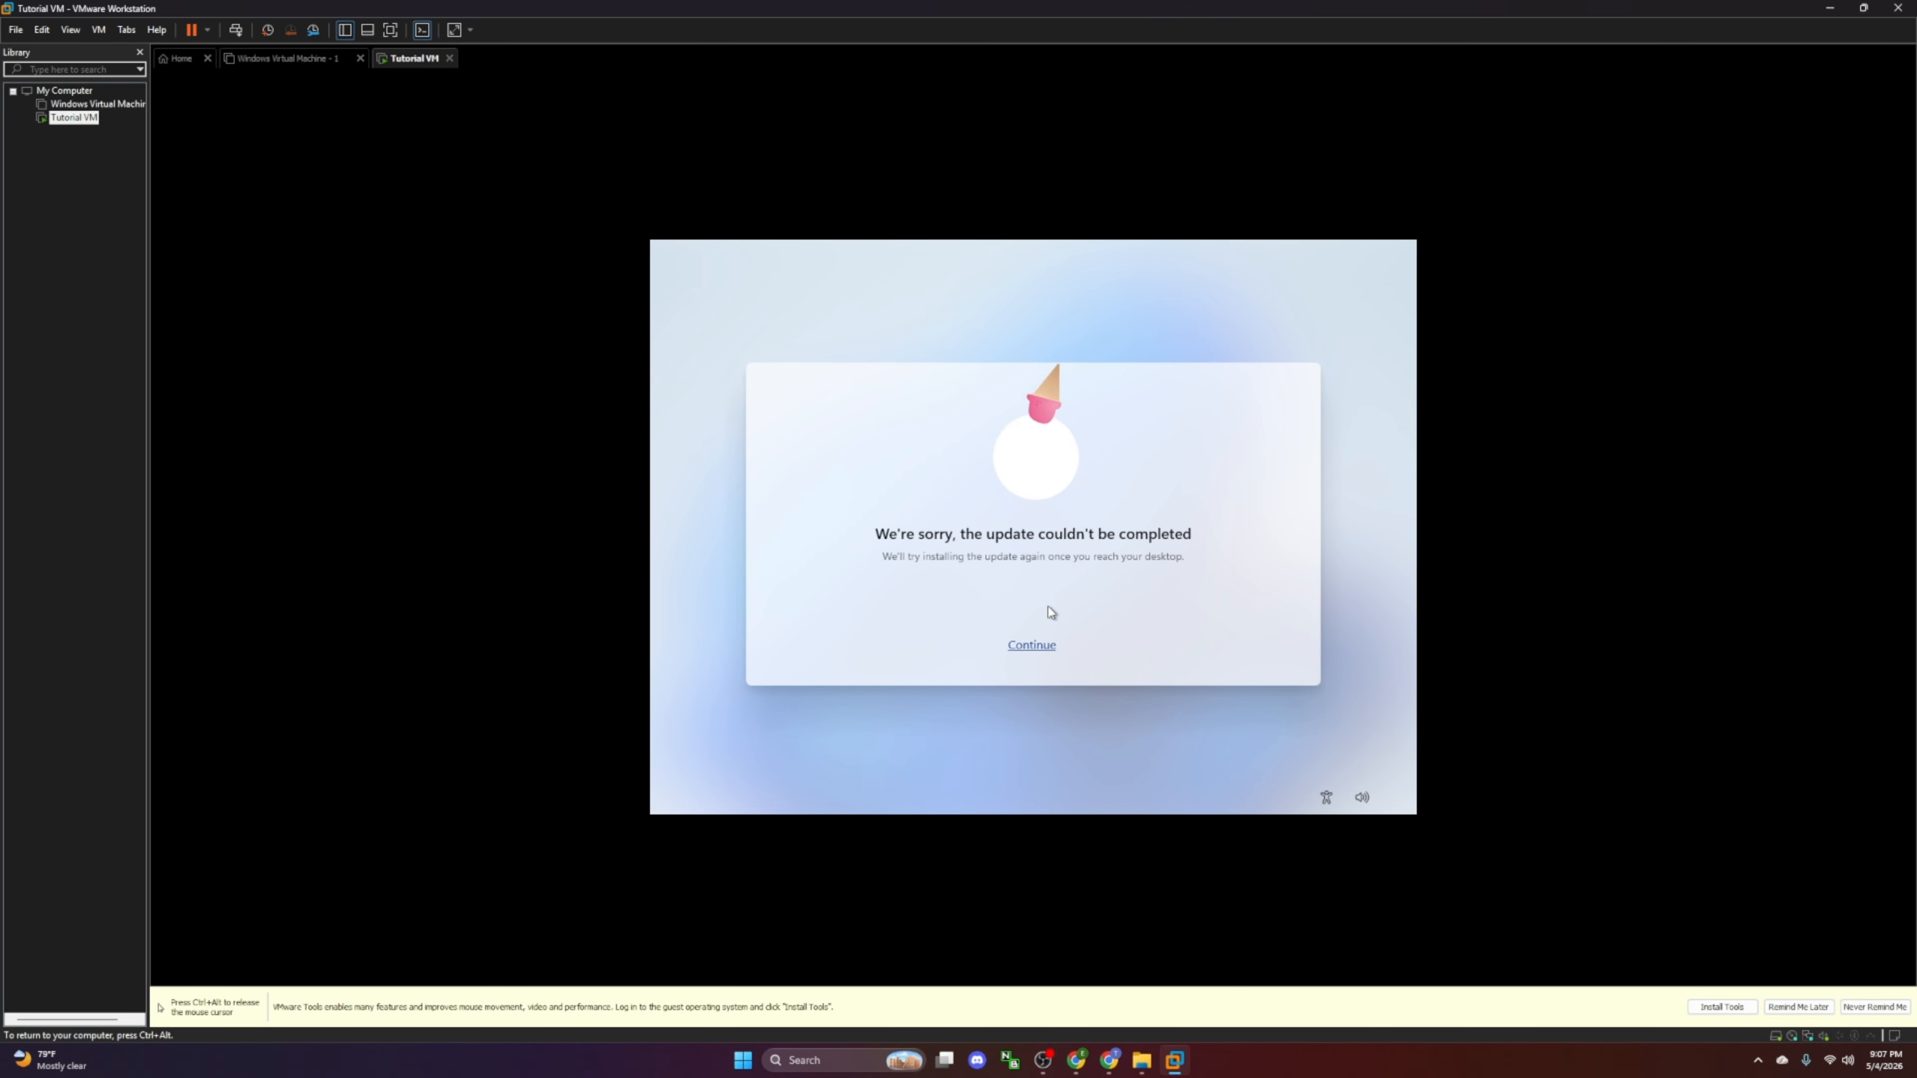
{"action": "left_click", "coordinate": [1043, 660]}
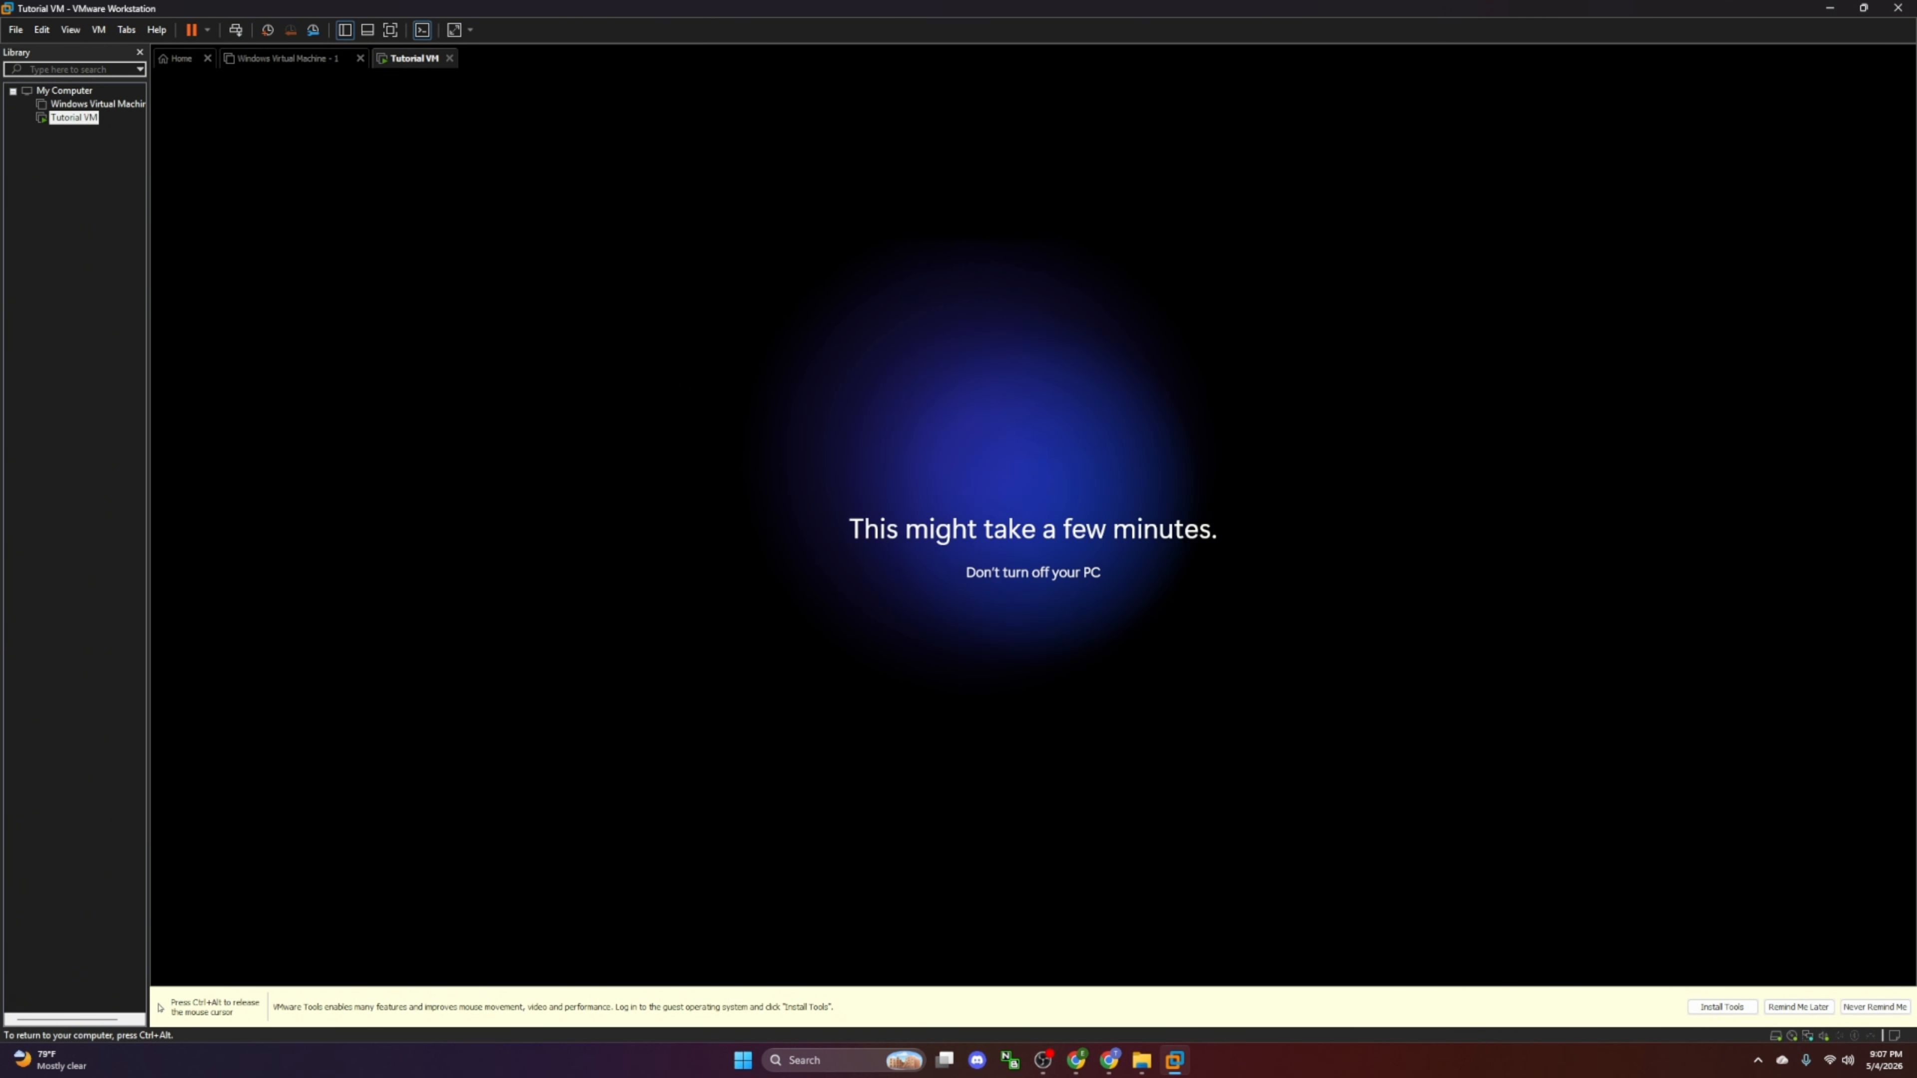
Step: Close the guest's Start menu and begin the VMware Tools installation from the host side
{"action": "key", "text": "ctrl+alt"}
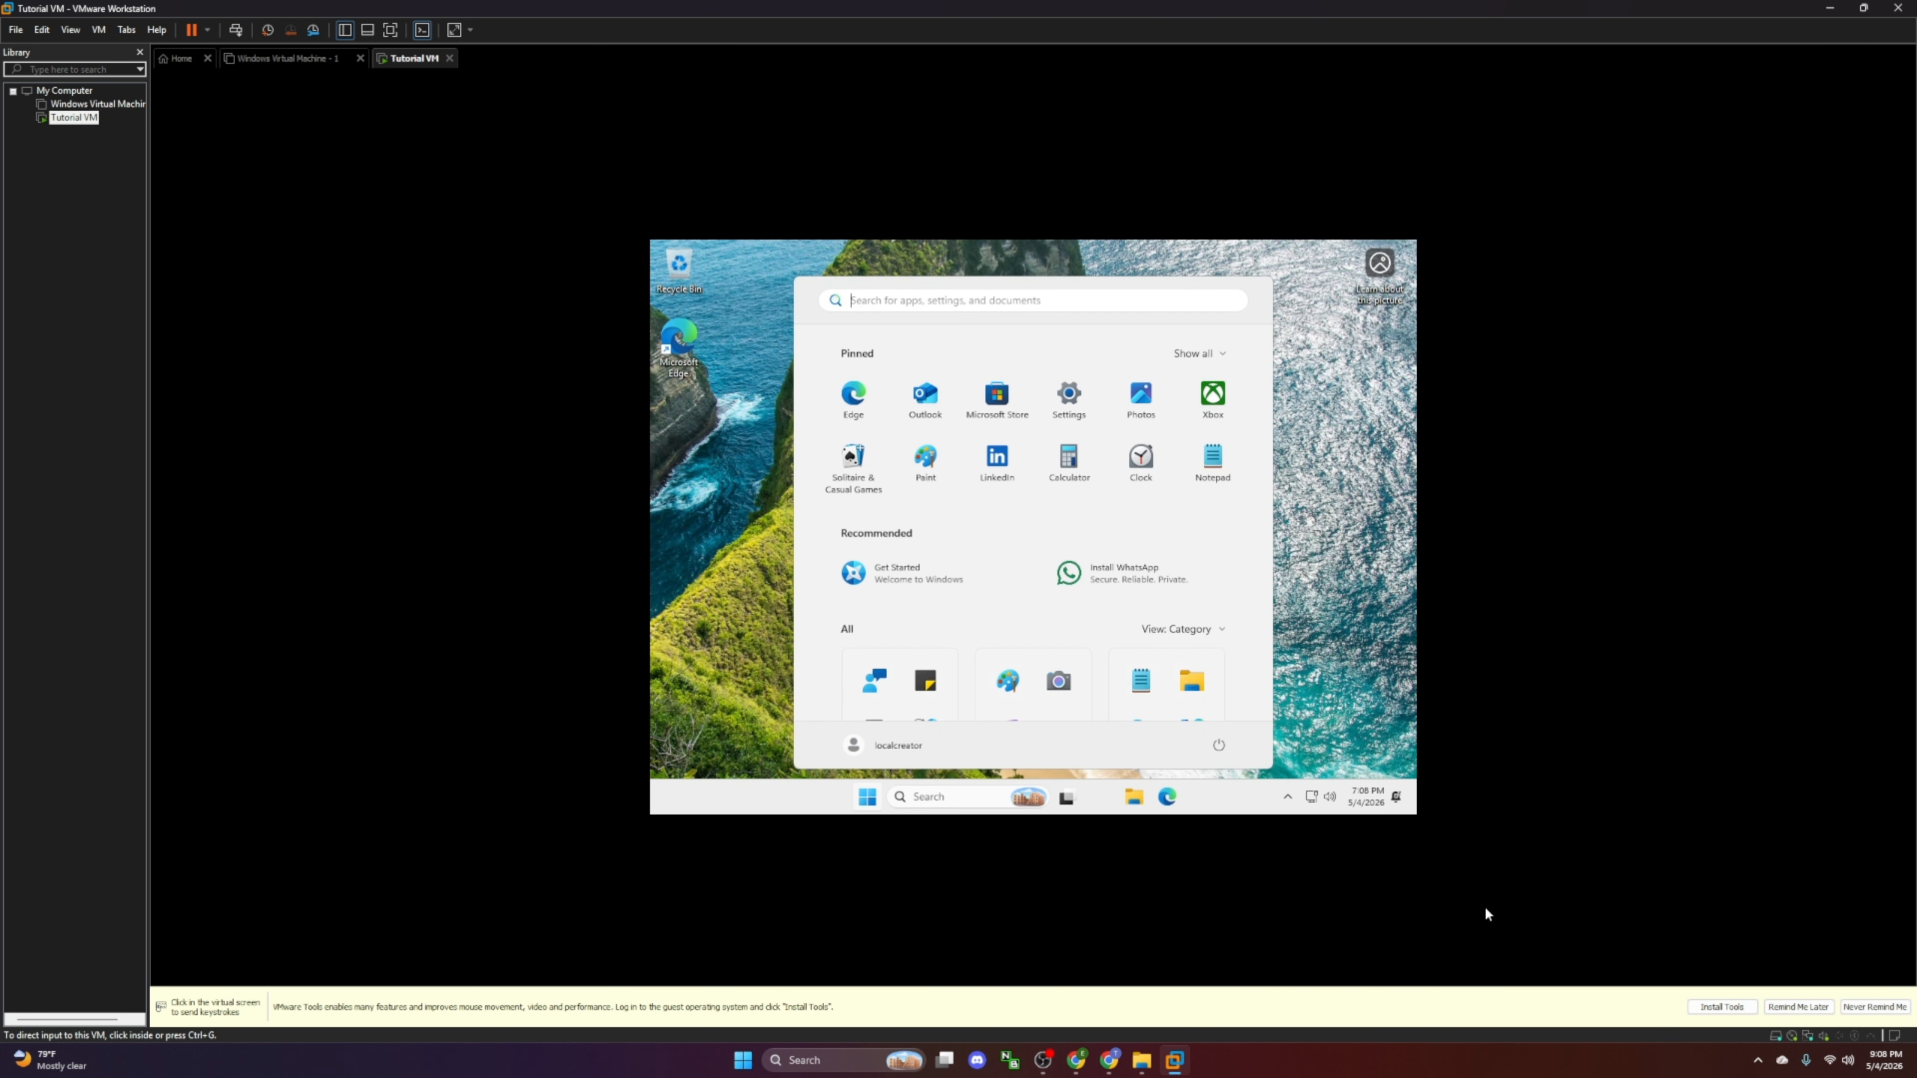
{"action": "left_click", "coordinate": [1391, 721]}
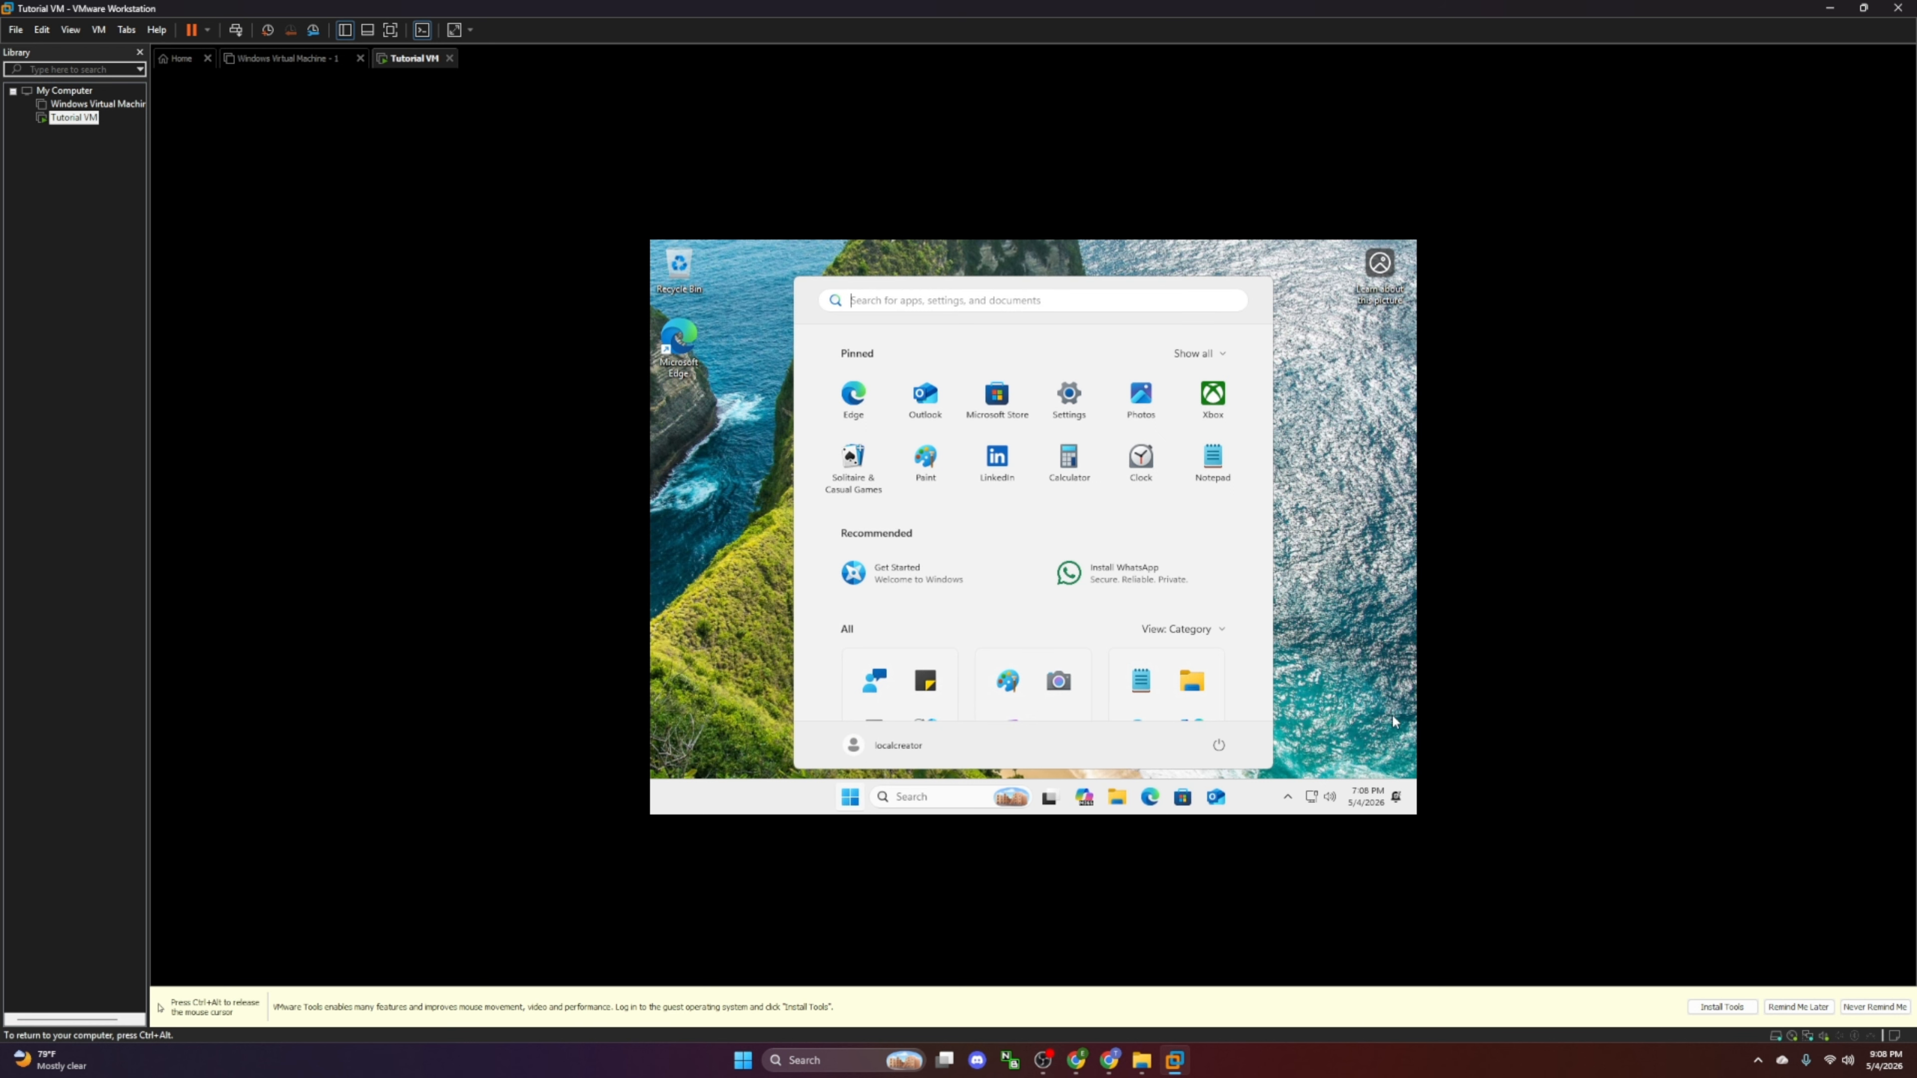
{"action": "left_click", "coordinate": [1393, 719]}
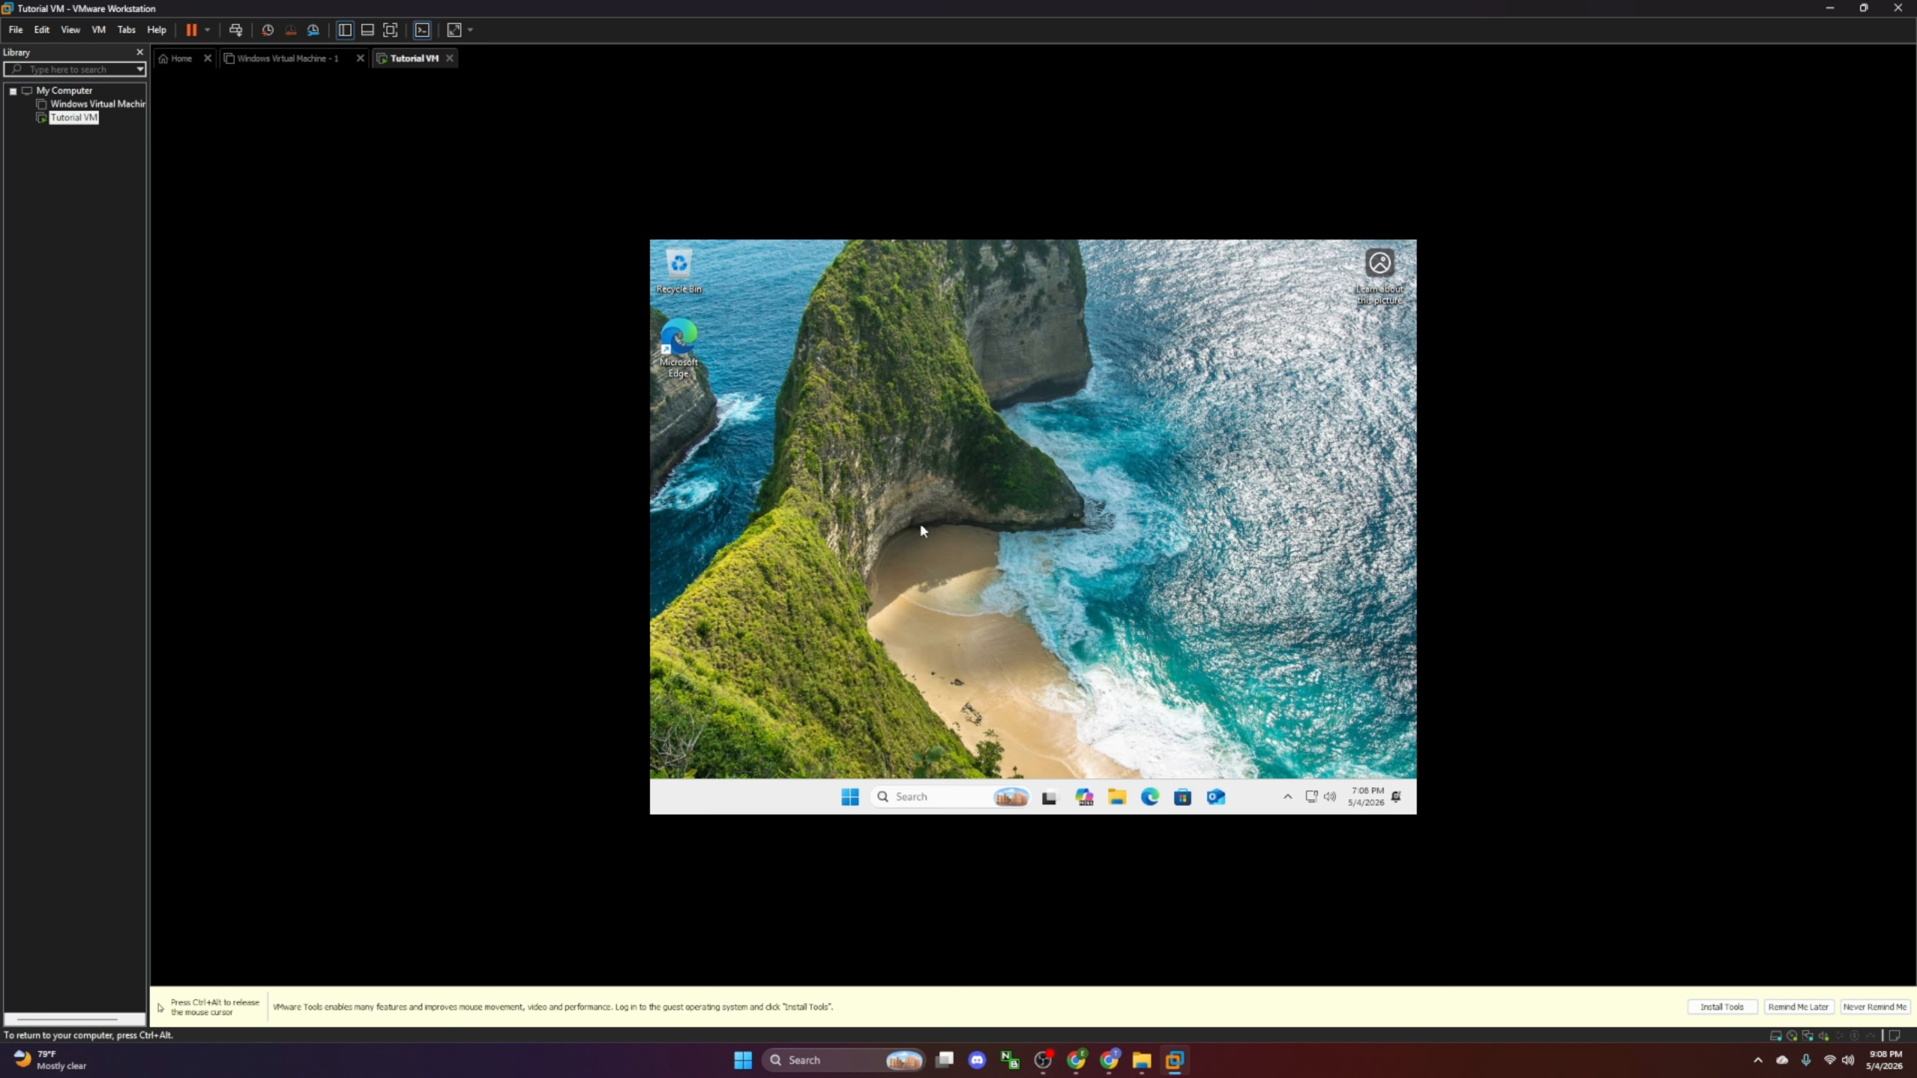
{"action": "key", "text": "ctrl+alt"}
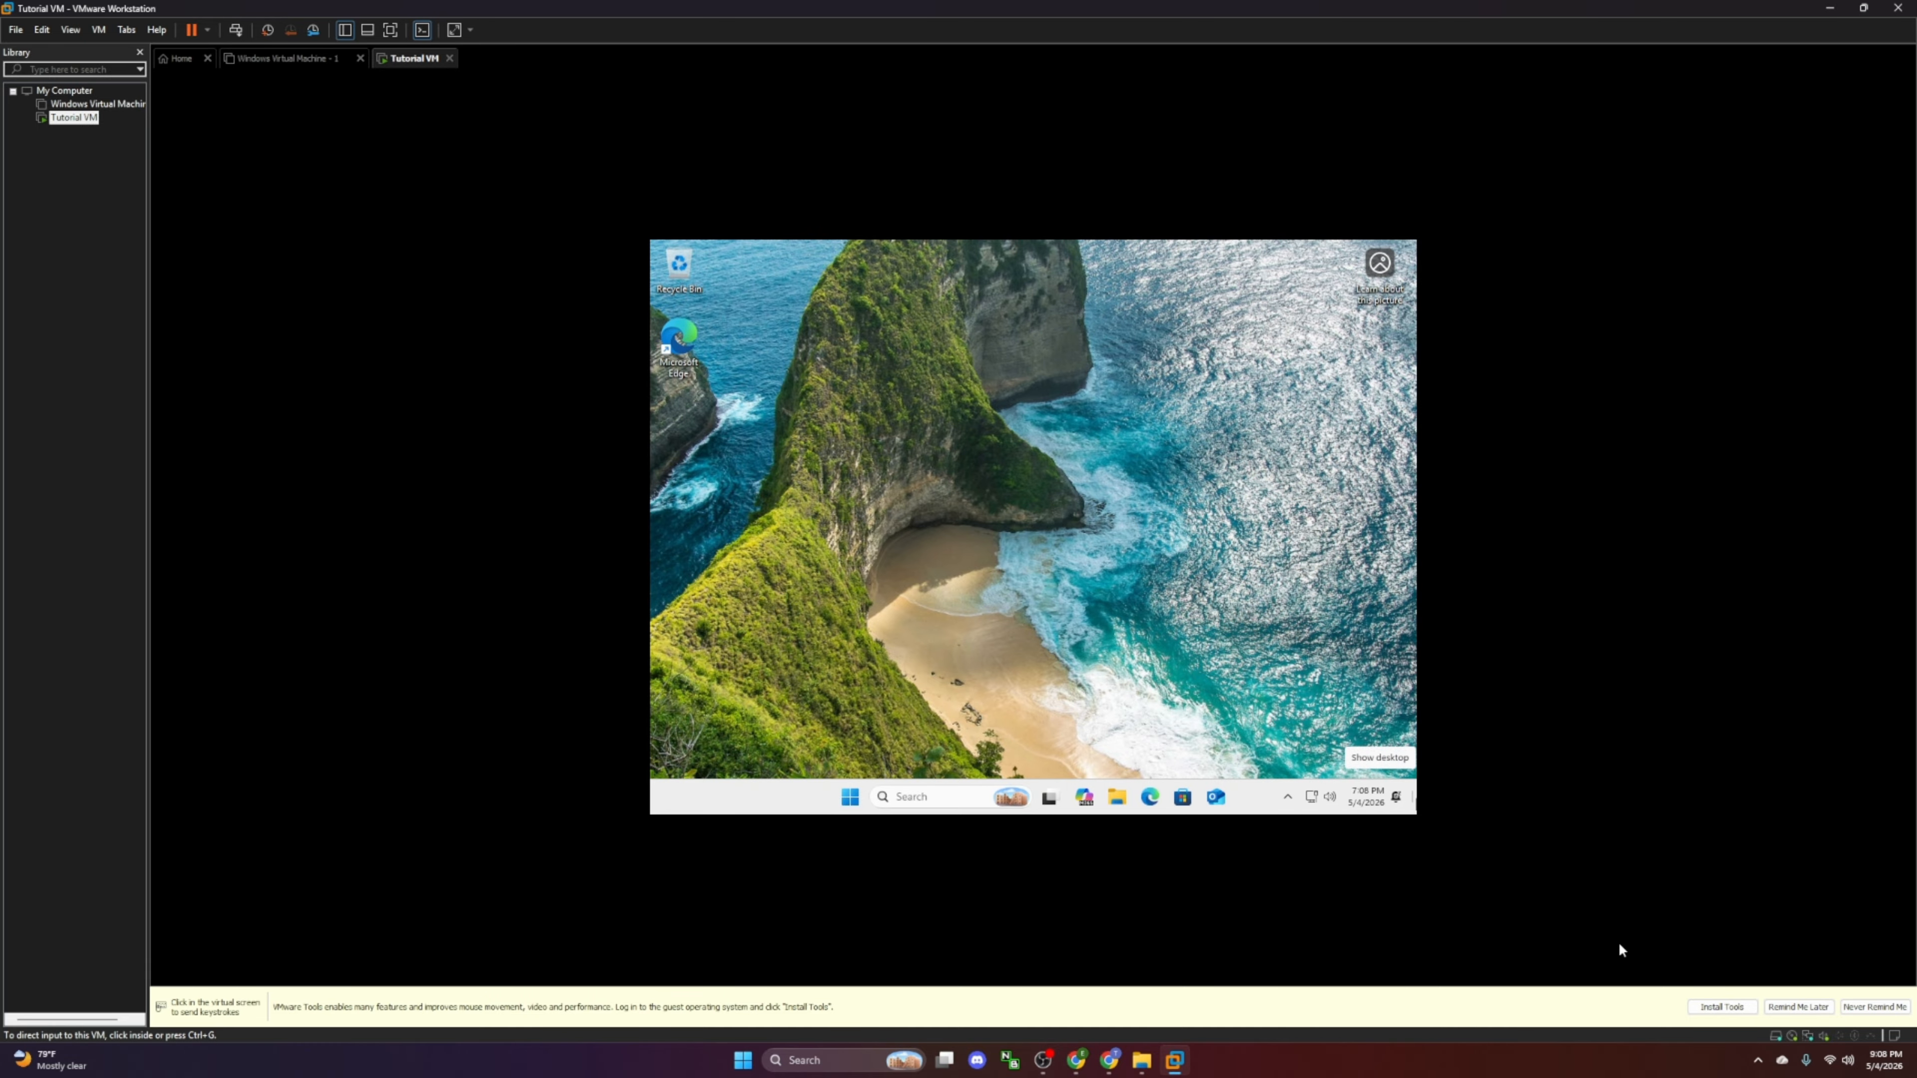
{"action": "left_click", "coordinate": [978, 639]}
{"action": "key", "text": "ctrl+alt"}
{"action": "left_click", "coordinate": [1700, 1007]}
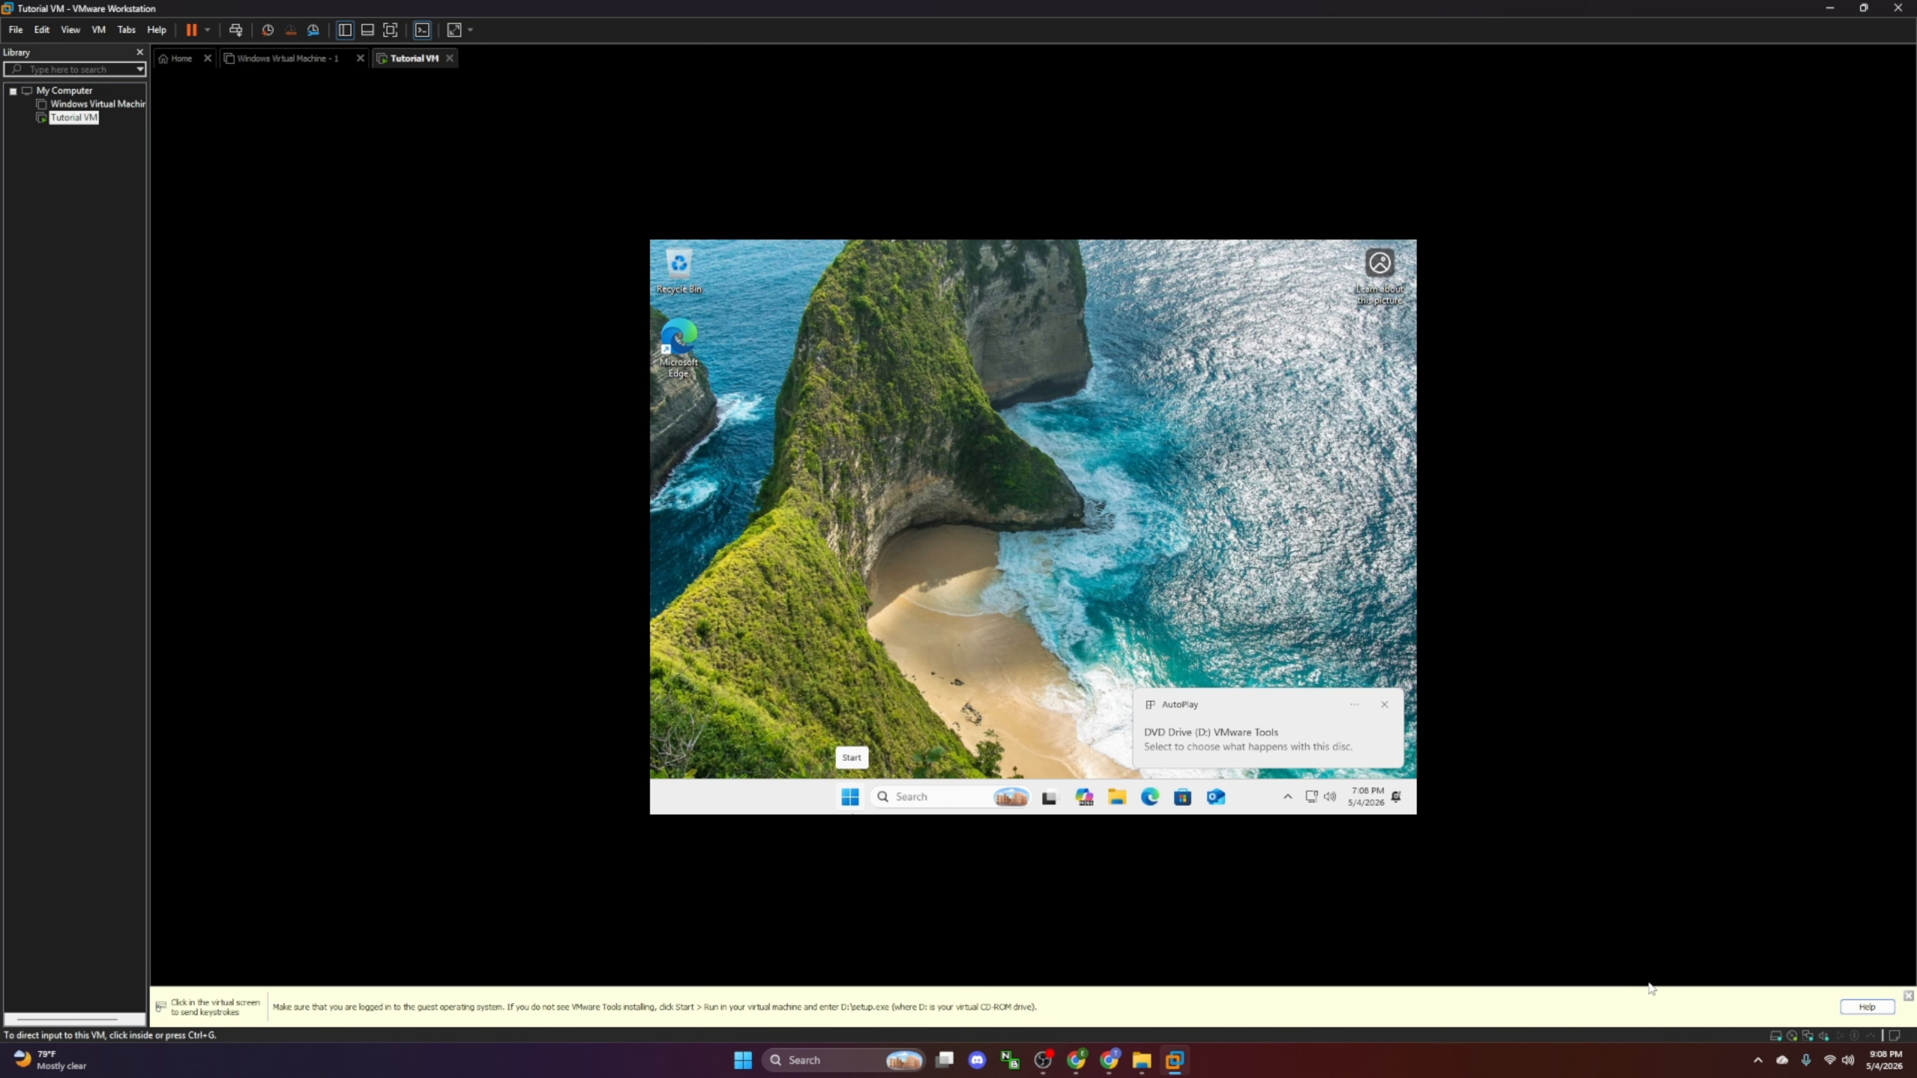
Step: Run setup.exe from the VMware Tools disc in the guest and allow the installation launcher to make changes
{"action": "left_click", "coordinate": [1253, 736]}
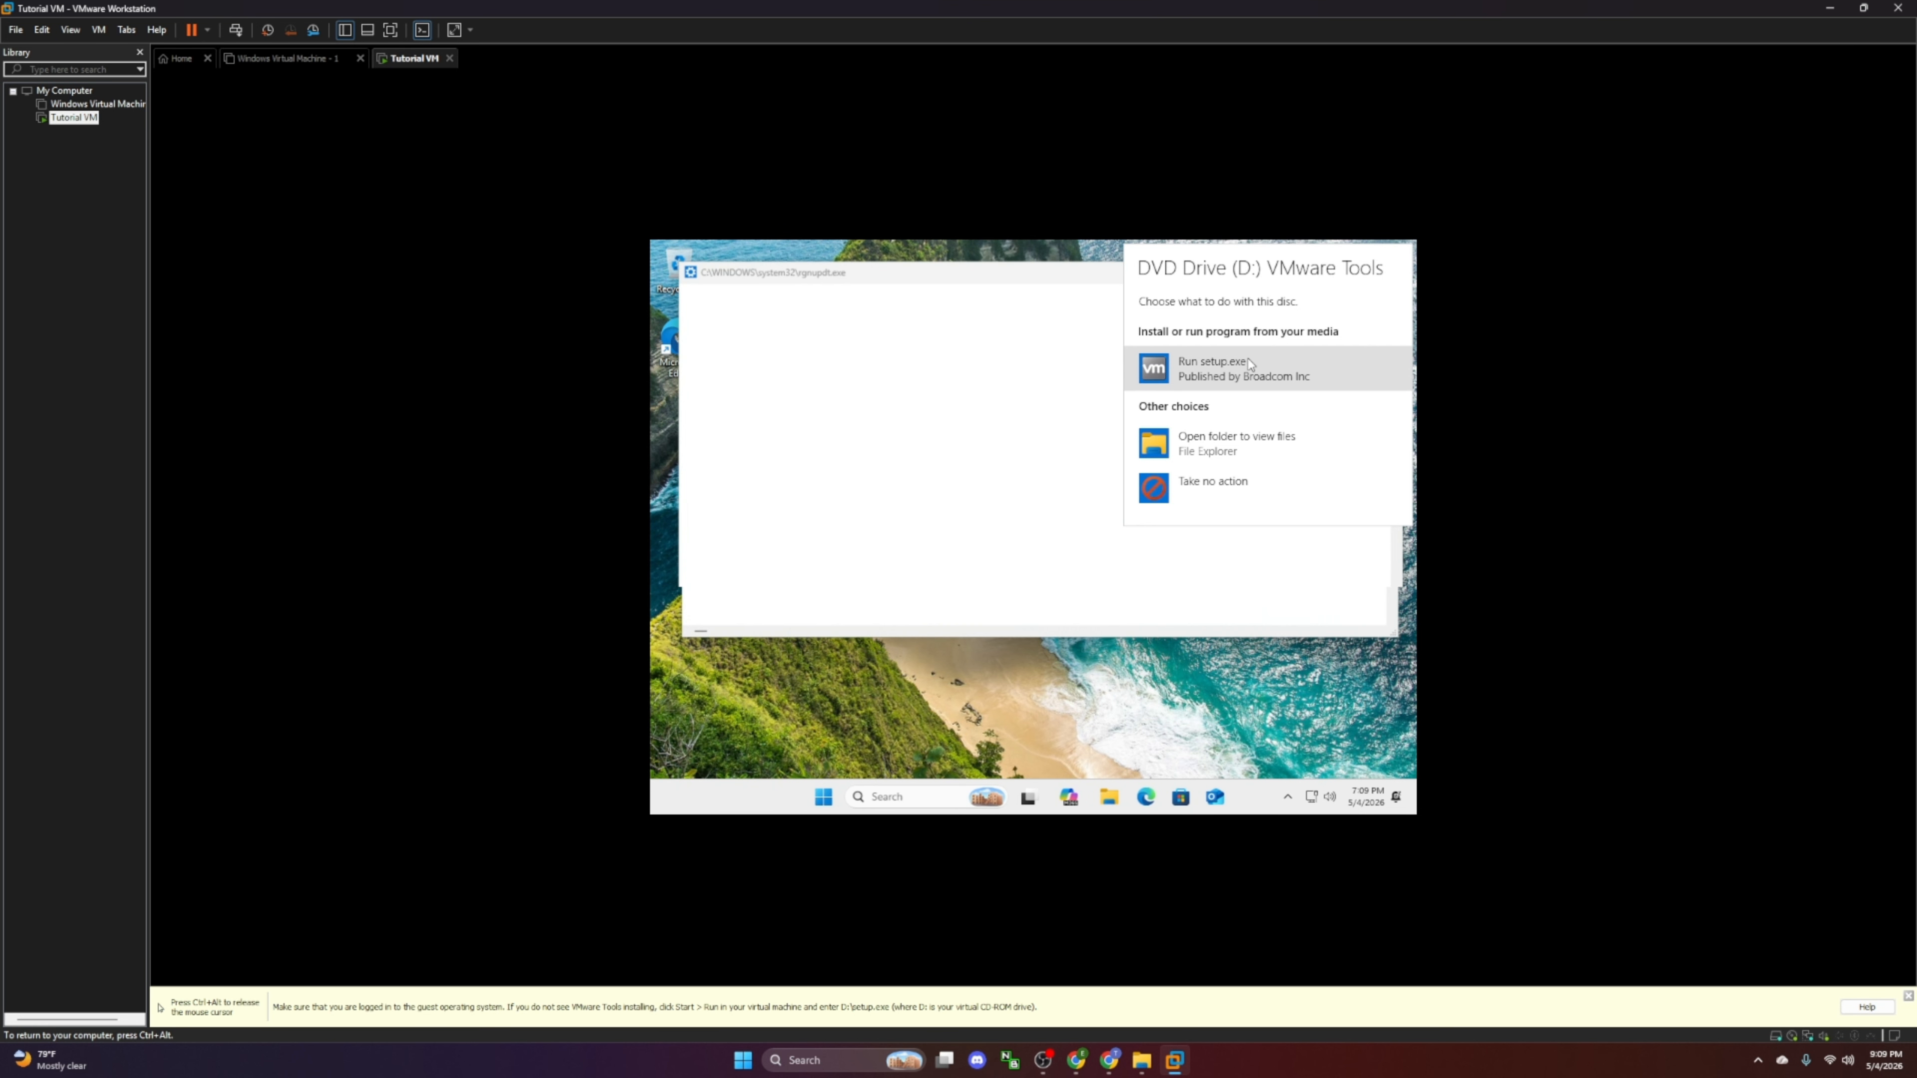
{"action": "left_click", "coordinate": [1249, 364]}
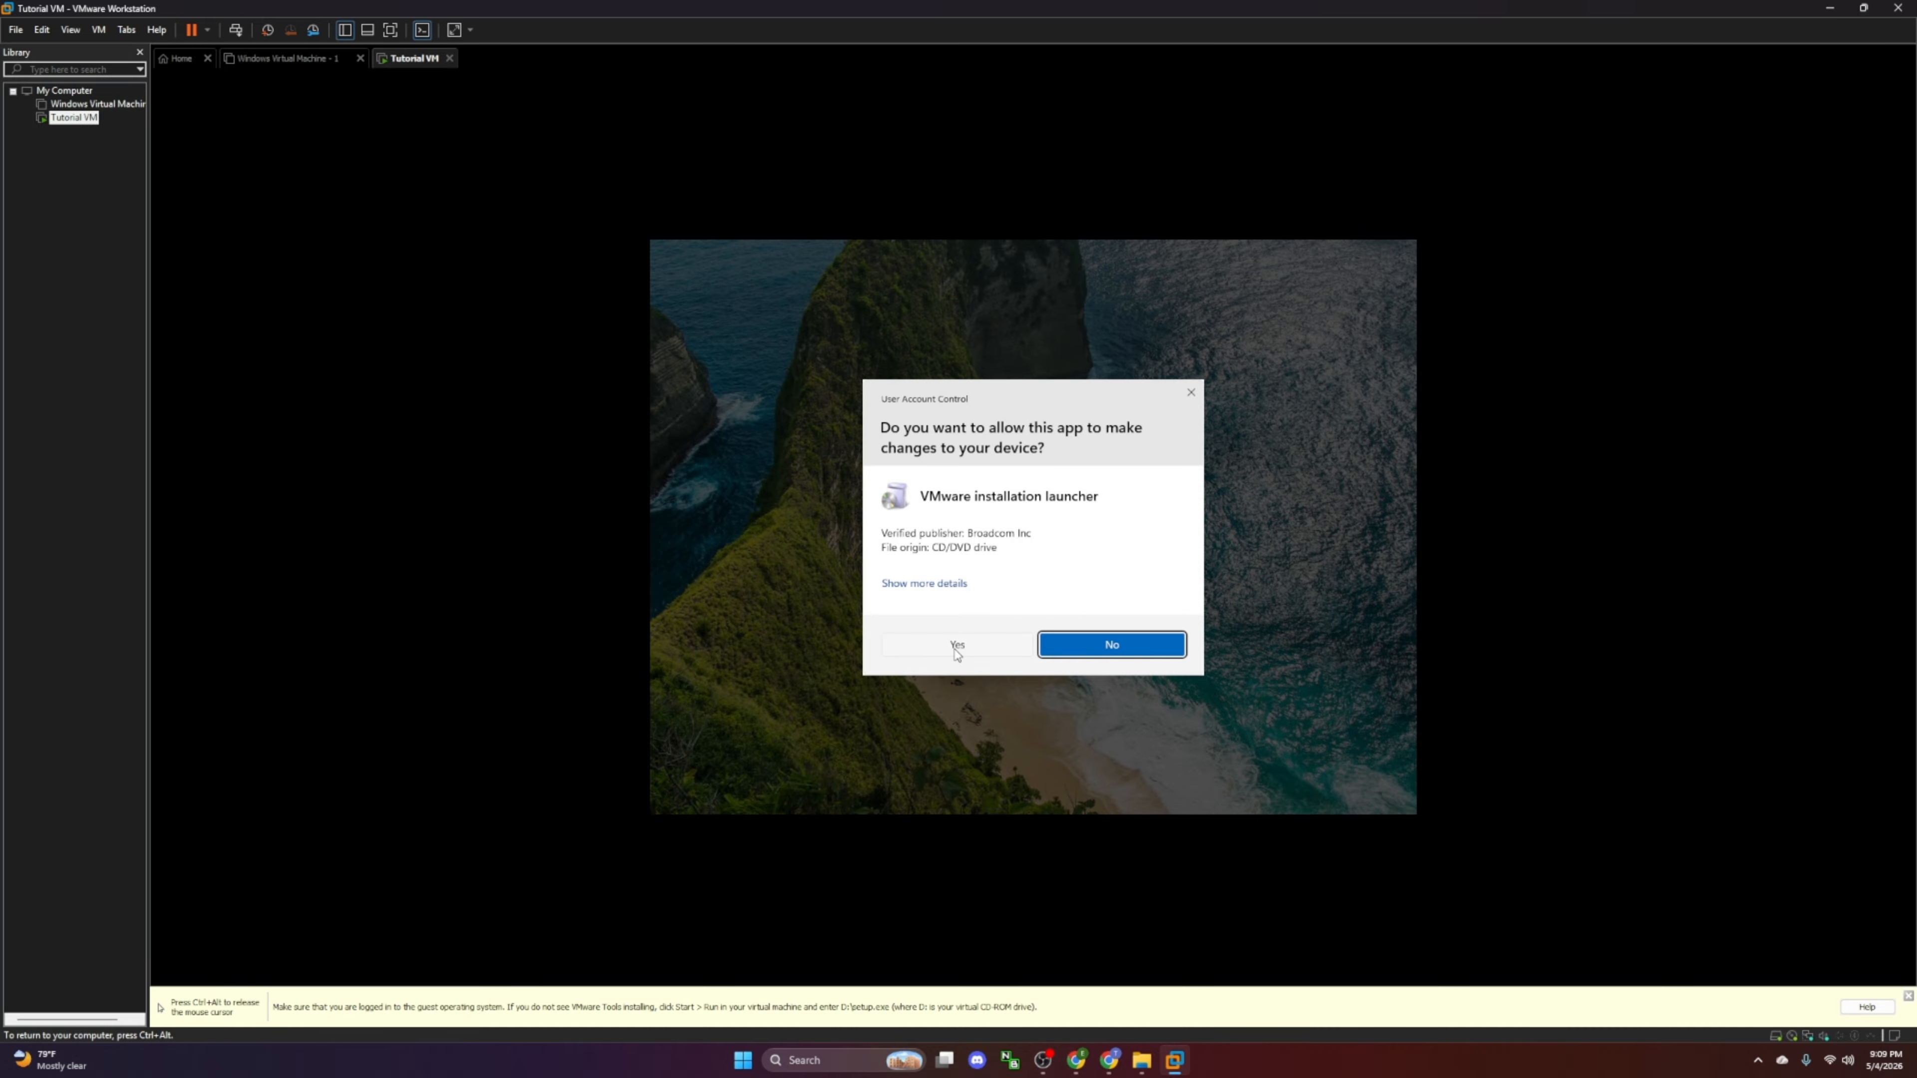
{"action": "left_click", "coordinate": [956, 648]}
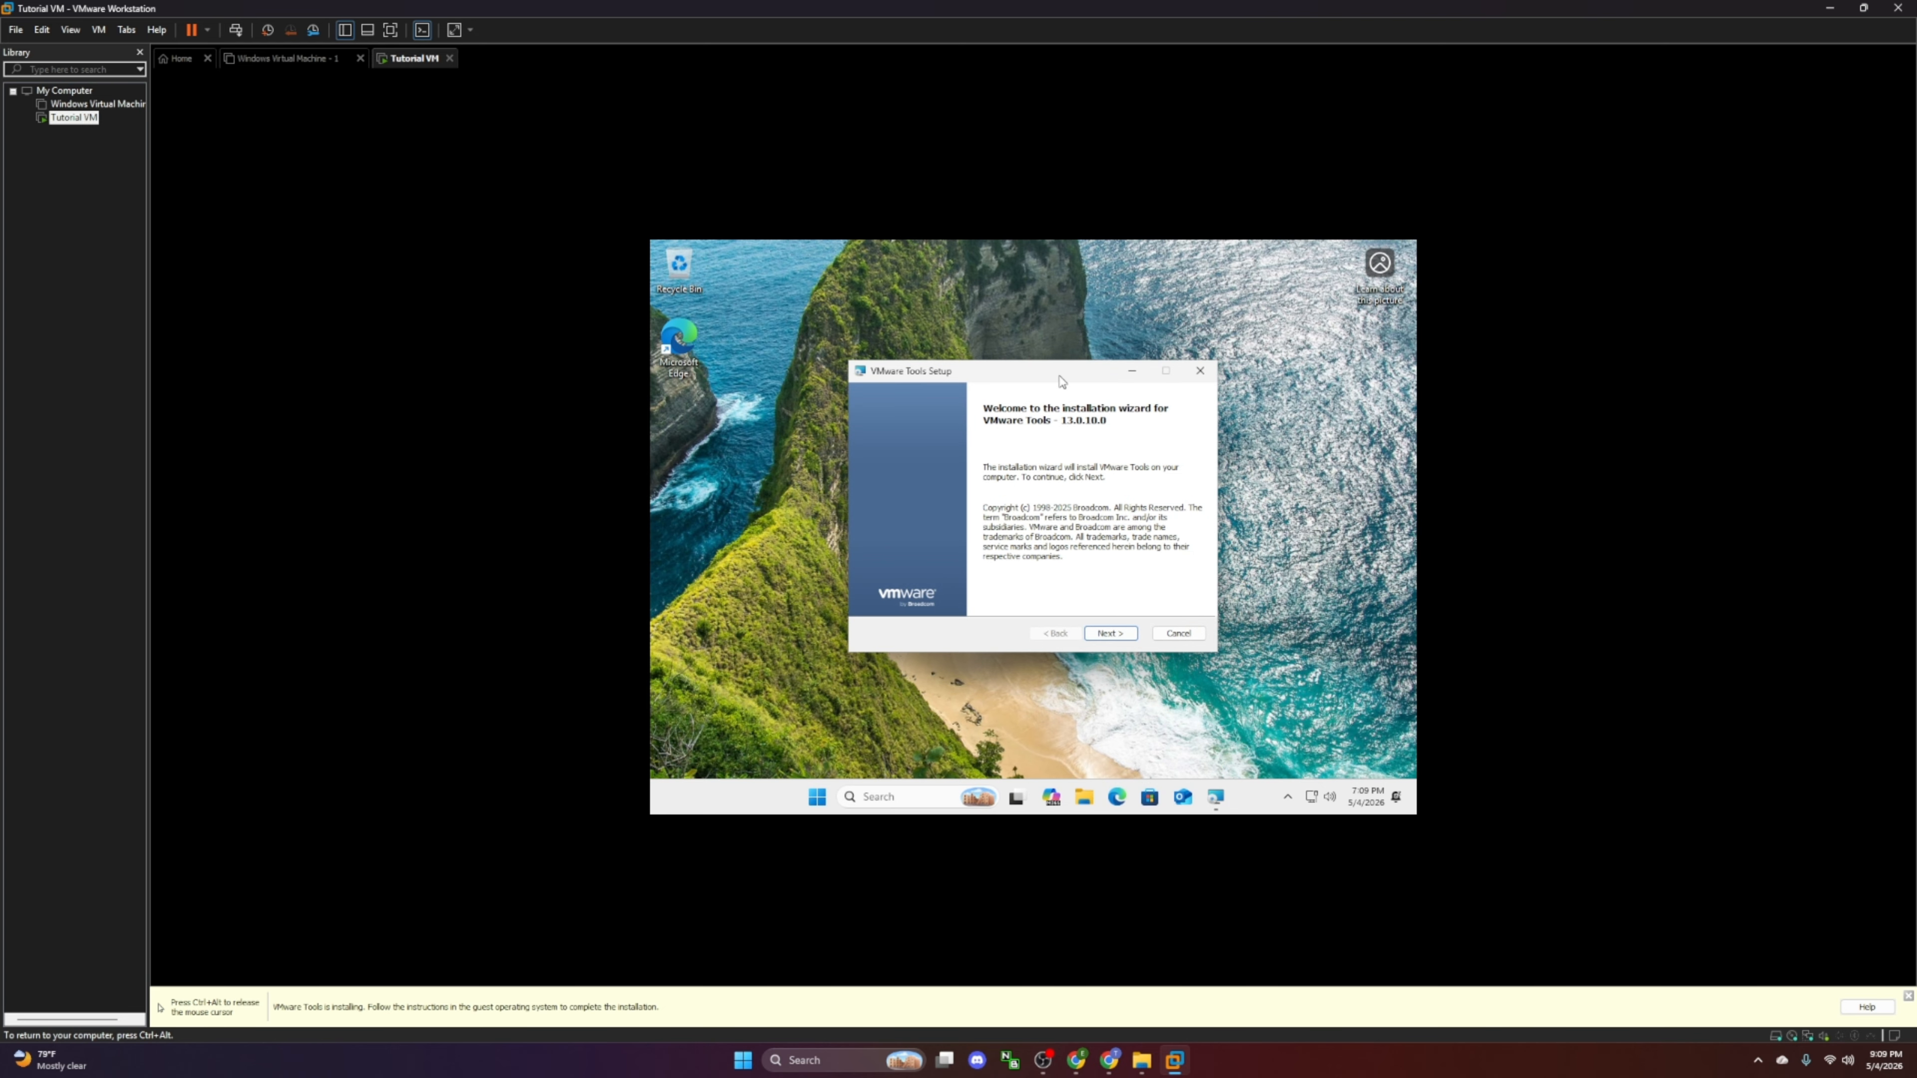
Step: Install VMware Tools with the Typical setup type and restart the guest system to apply it
{"action": "left_click_drag", "start_coordinate": [1060, 377], "coordinate": [1032, 333]}
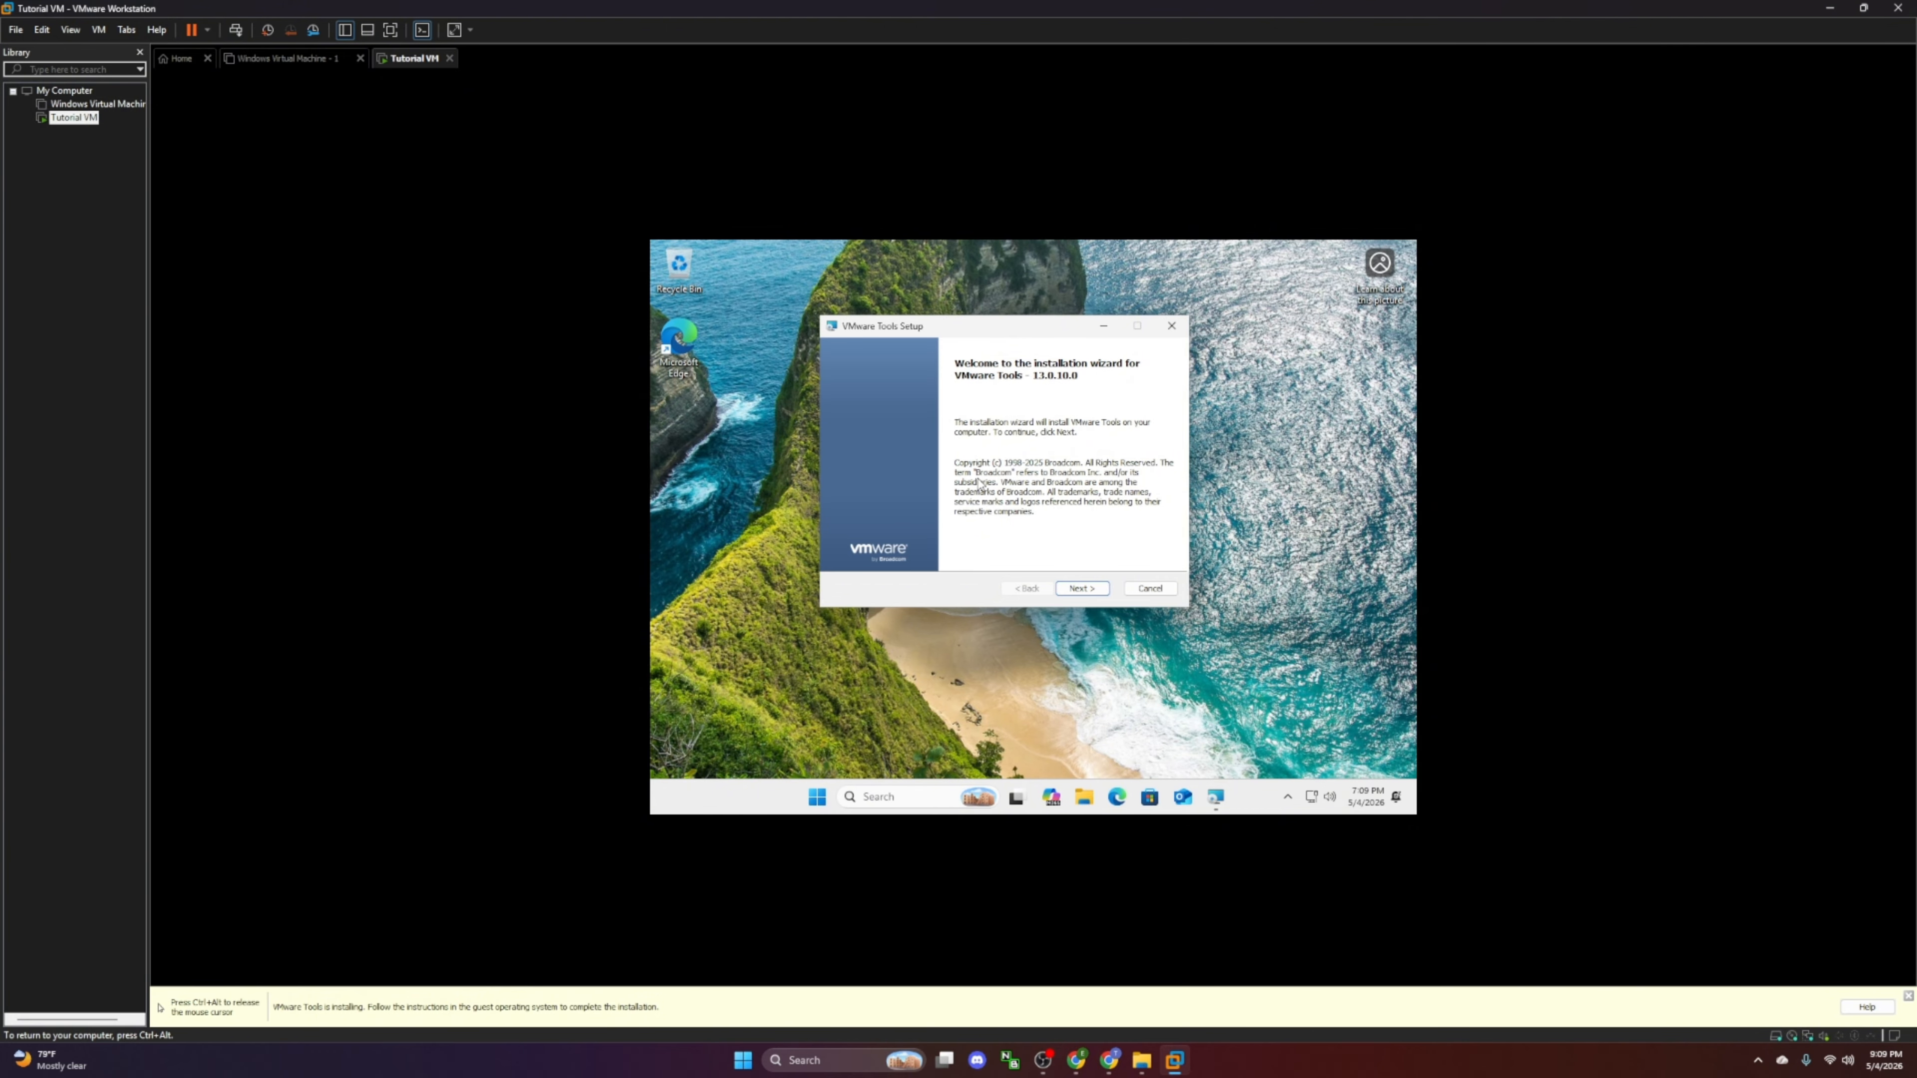
{"action": "left_click", "coordinate": [1081, 589]}
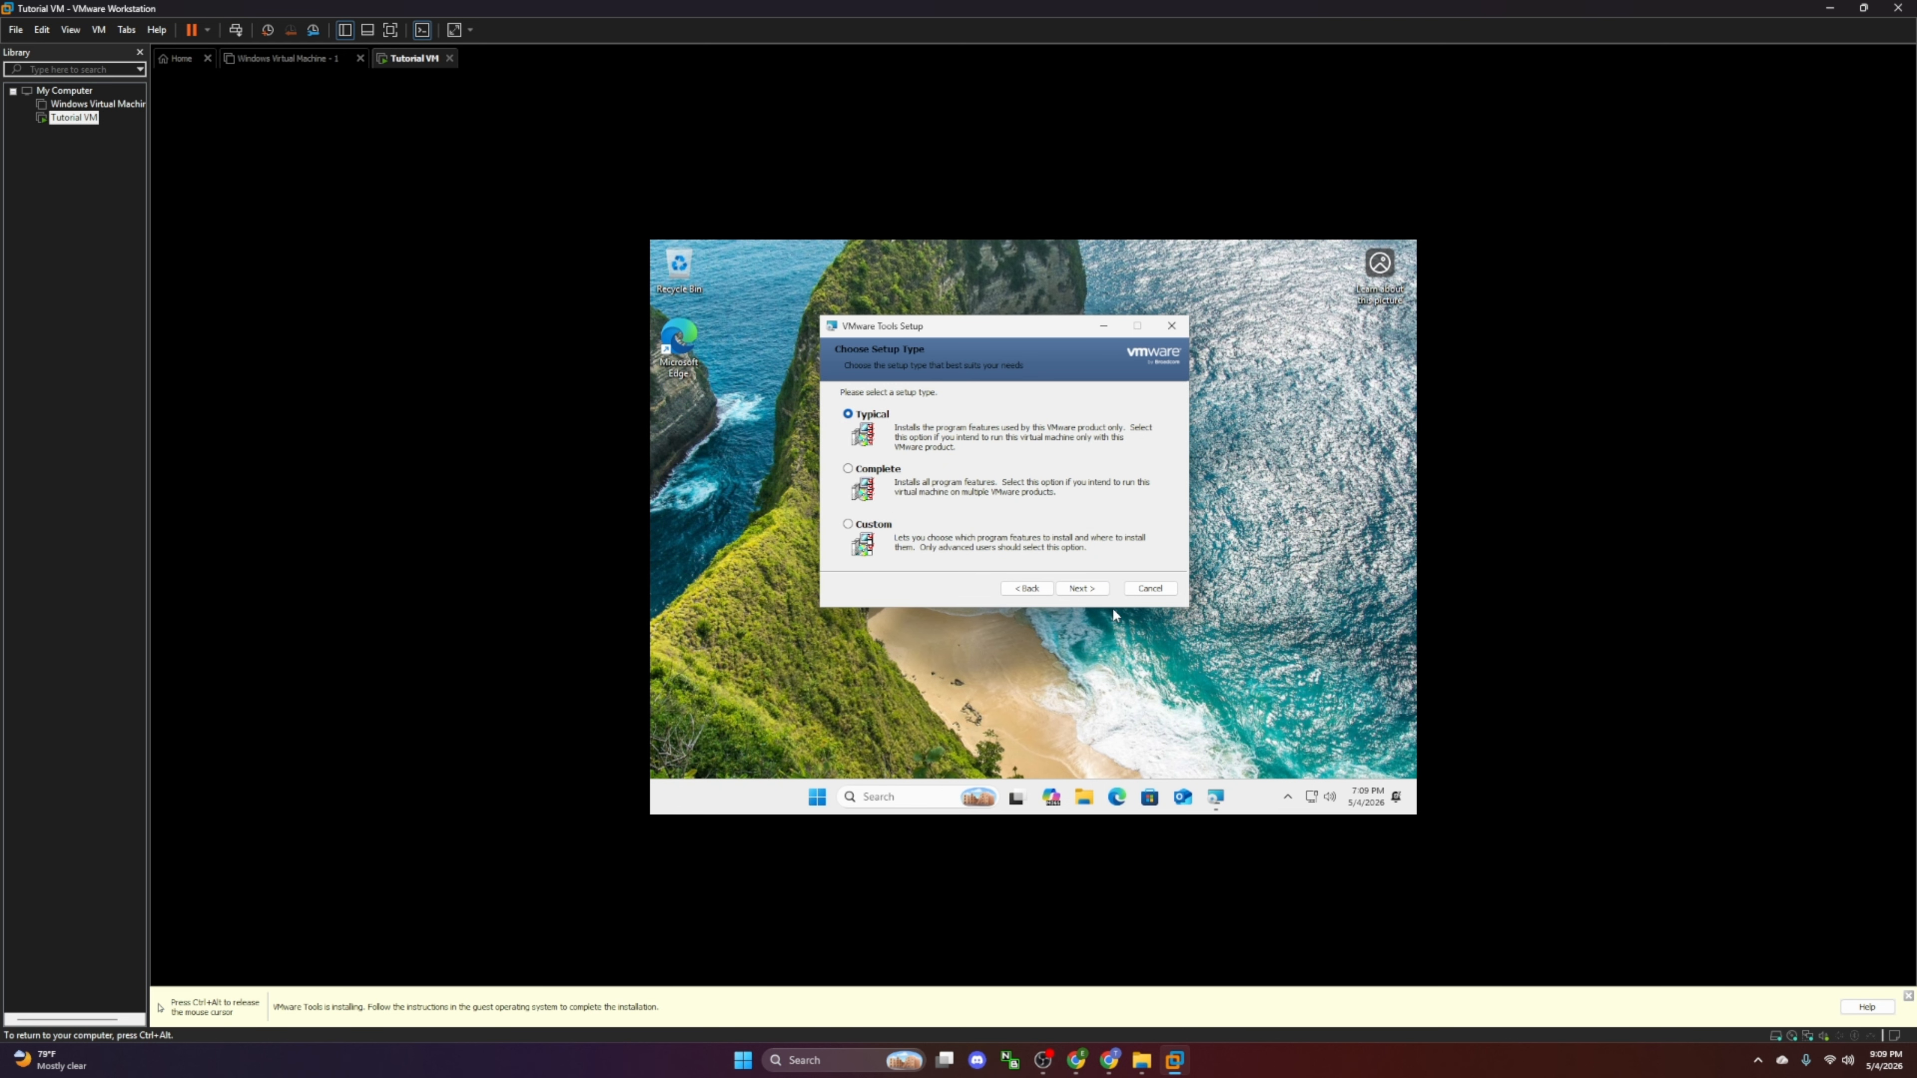
{"action": "left_click", "coordinate": [1081, 588]}
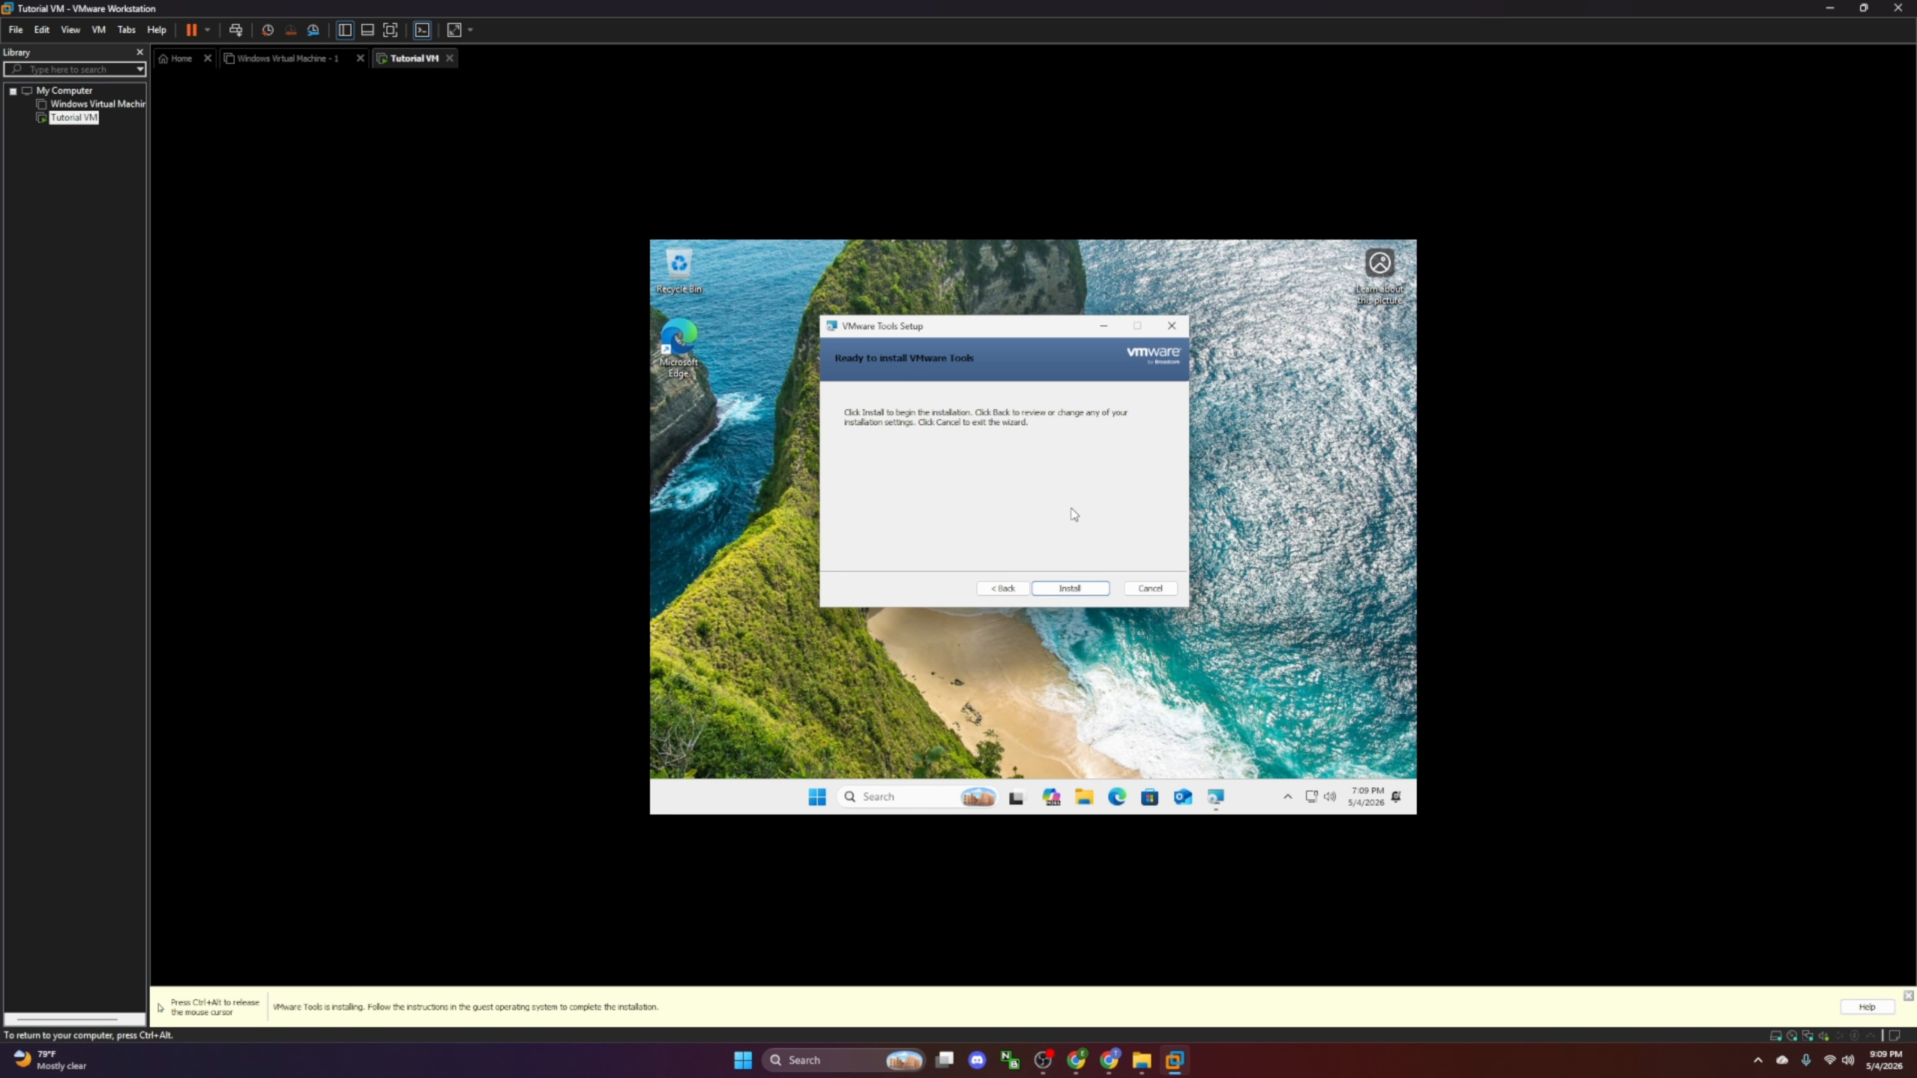
{"action": "left_click", "coordinate": [1081, 597]}
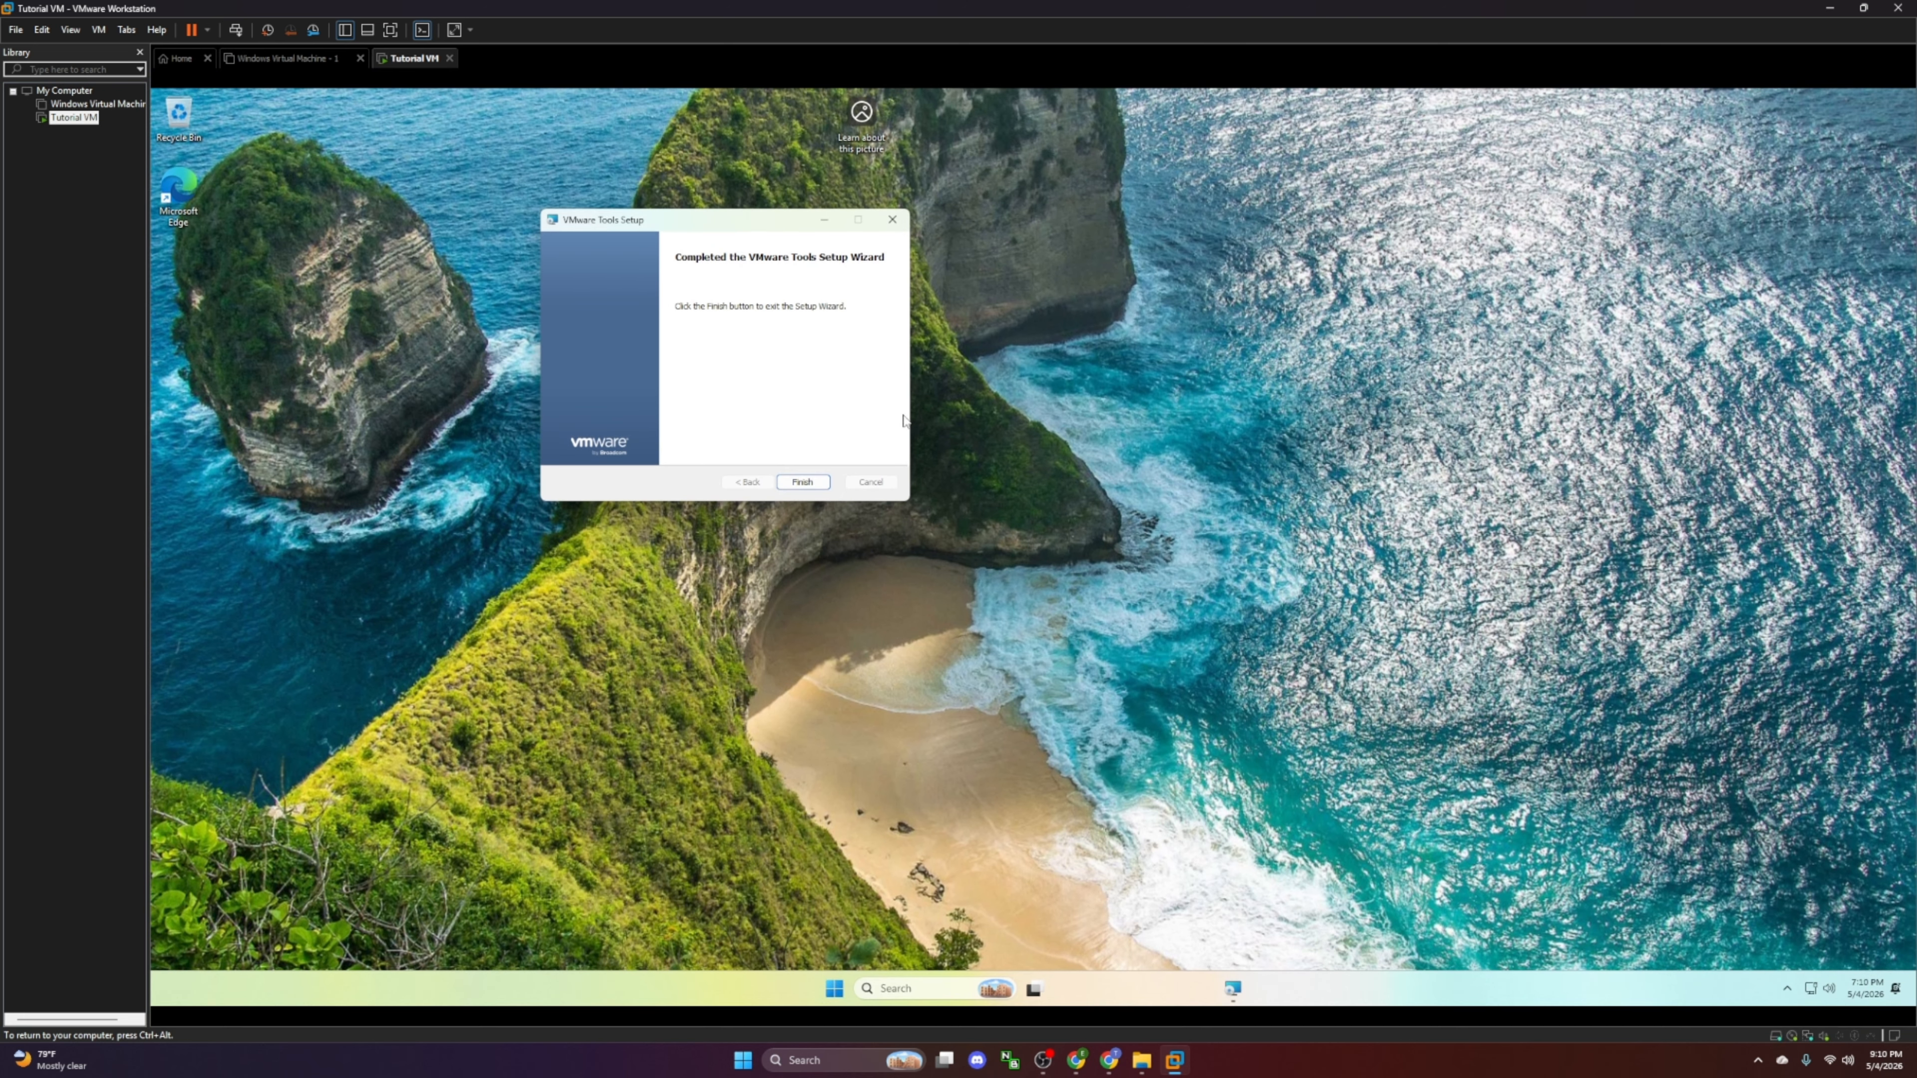
{"action": "left_click", "coordinate": [803, 484]}
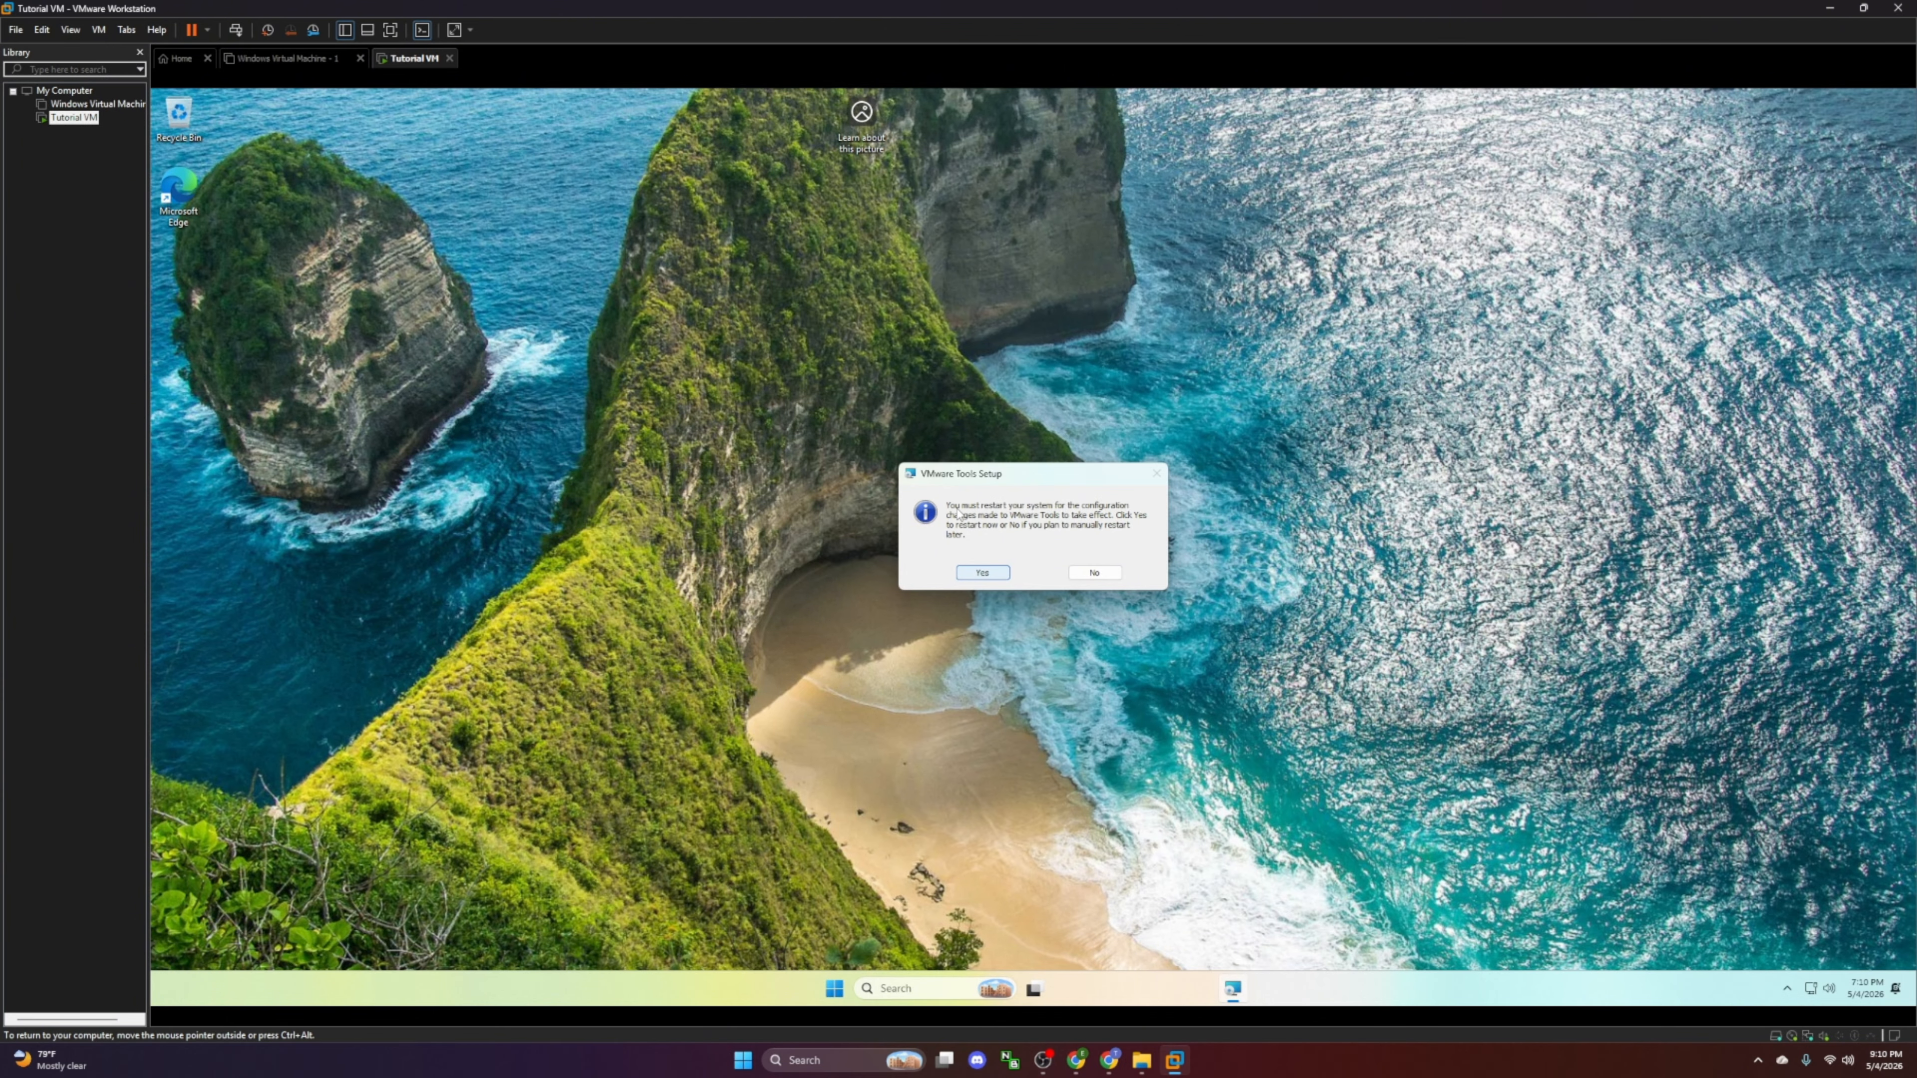
{"action": "left_click", "coordinate": [1000, 572]}
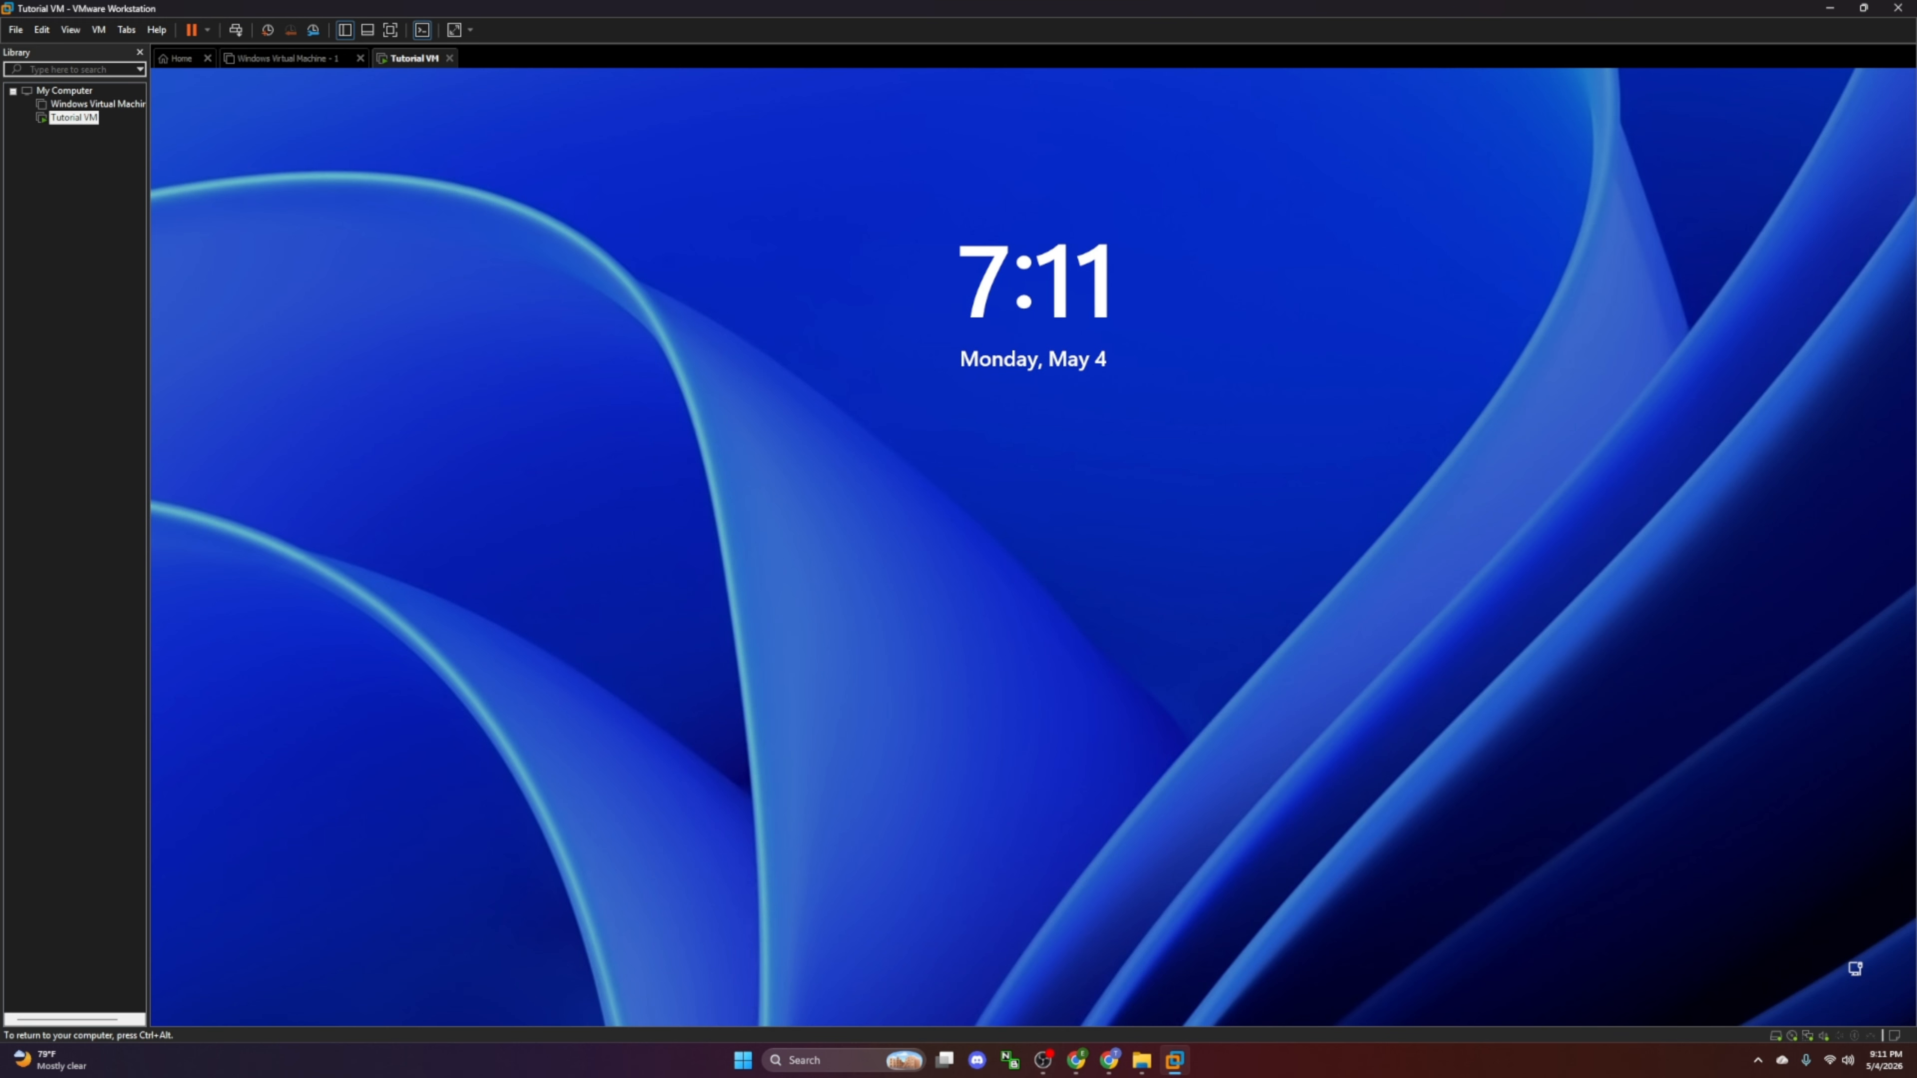
Step: Sign in to the guest's local account with the account password and switch the virtual machine to full screen
{"action": "left_click", "coordinate": [1062, 351]}
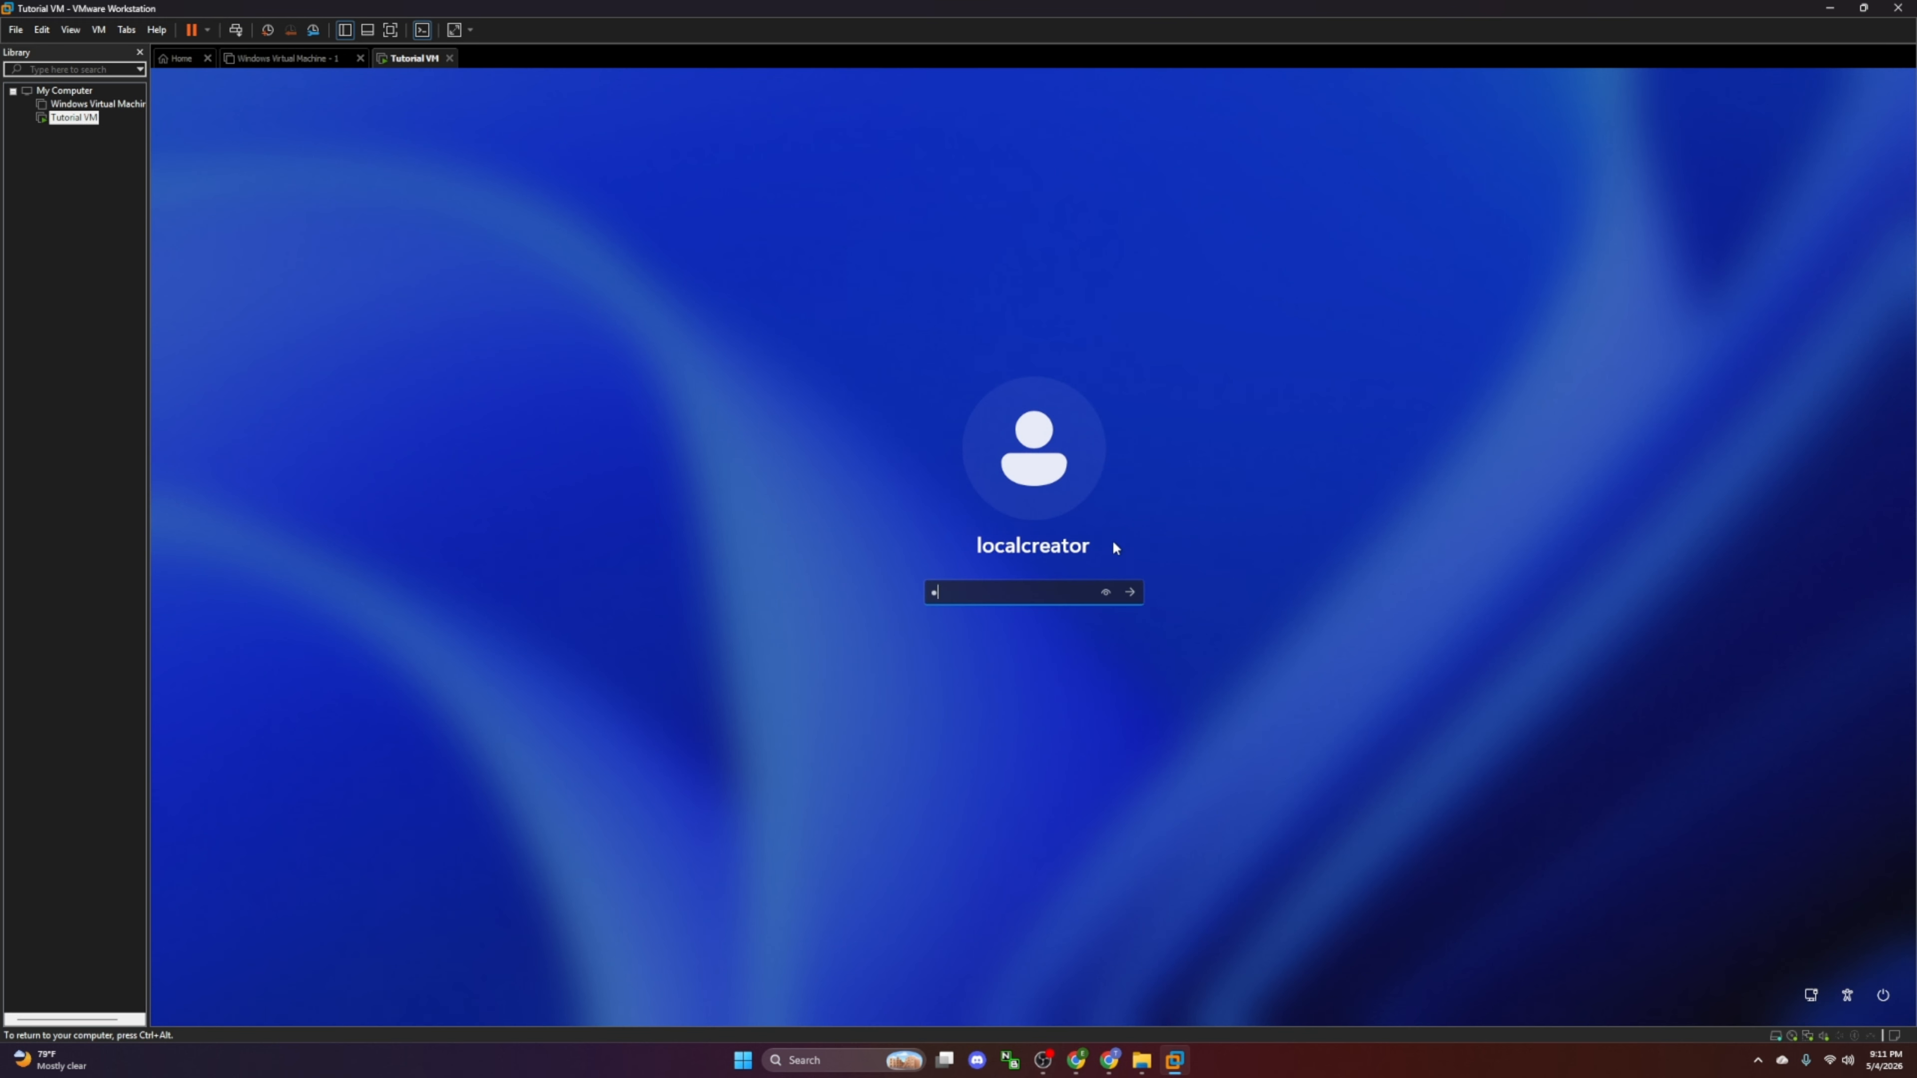
{"action": "key", "text": "Return"}
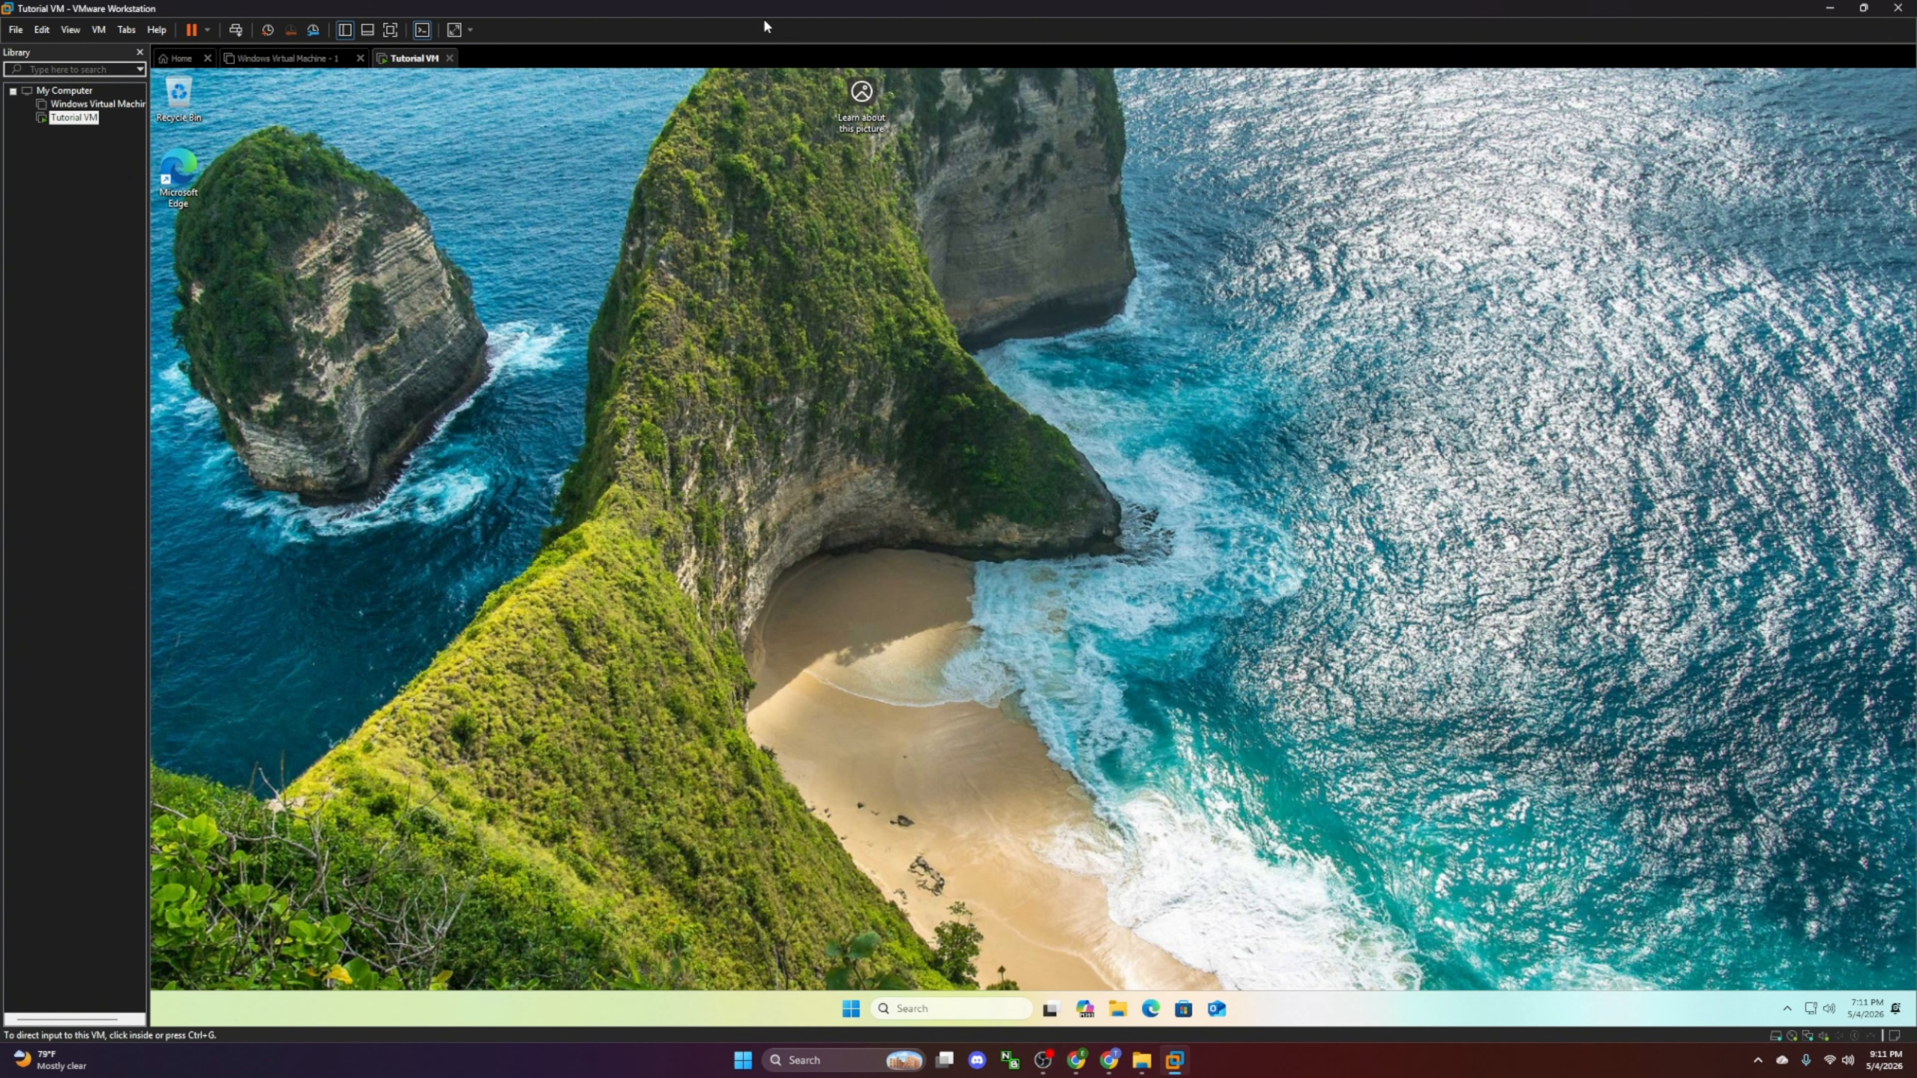
{"action": "left_click", "coordinate": [391, 30]}
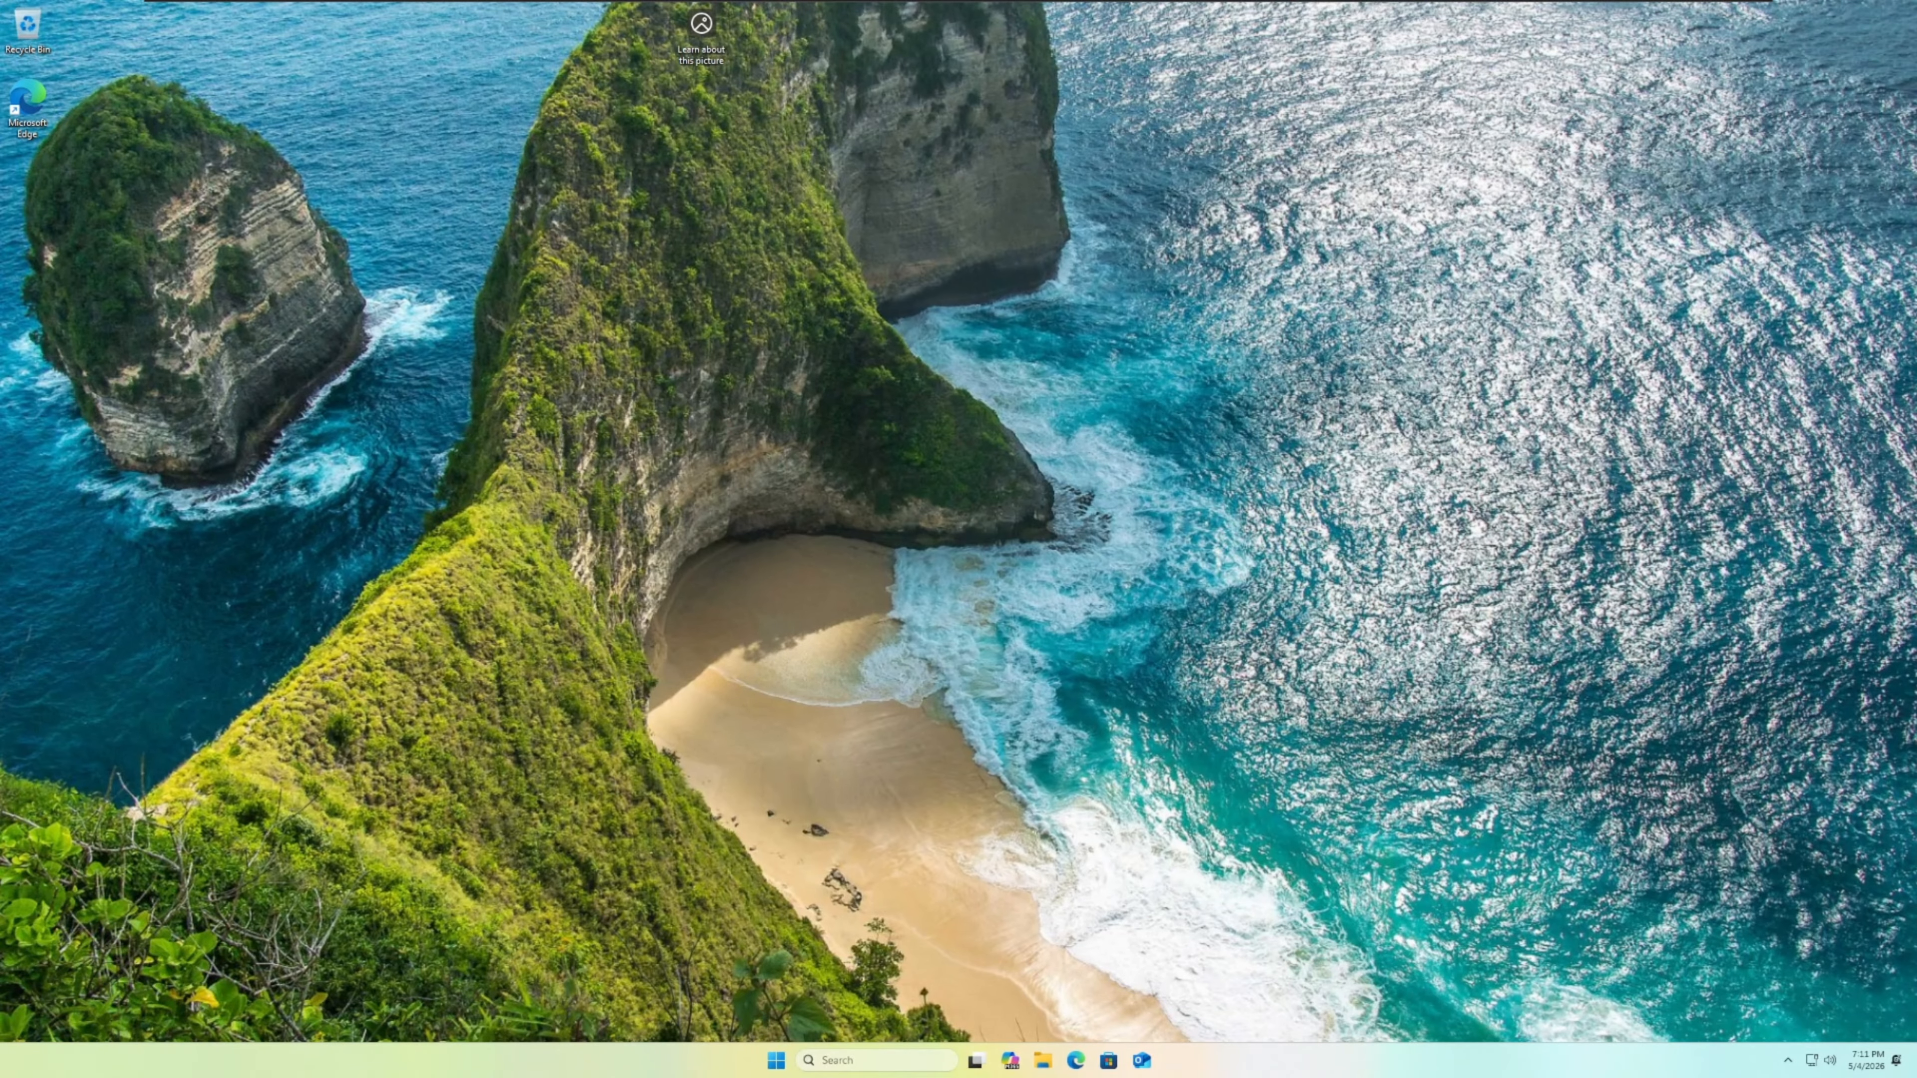
Step: Search the guest's Start menu for "up", open Check for updates, and maximize the Settings window
{"action": "left_click", "coordinate": [875, 1060]}
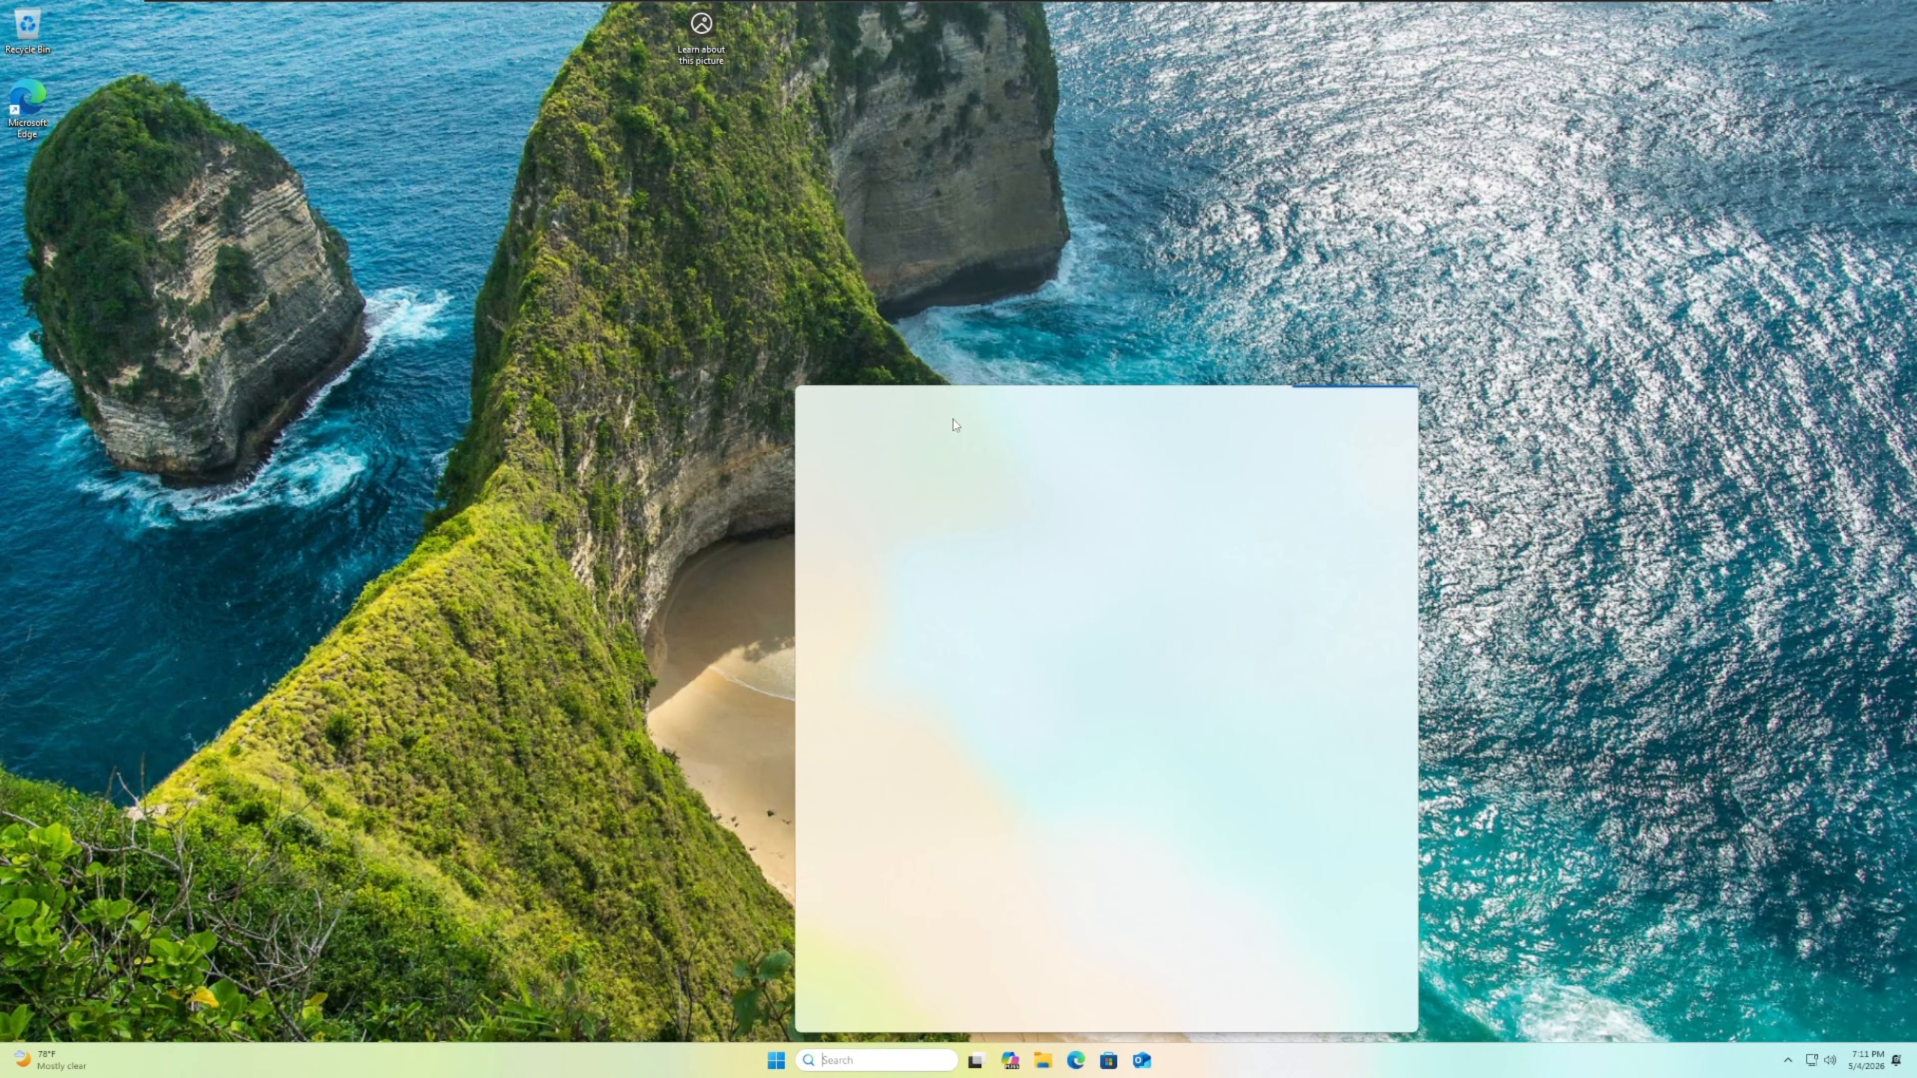
{"action": "left_click", "coordinate": [1174, 324]}
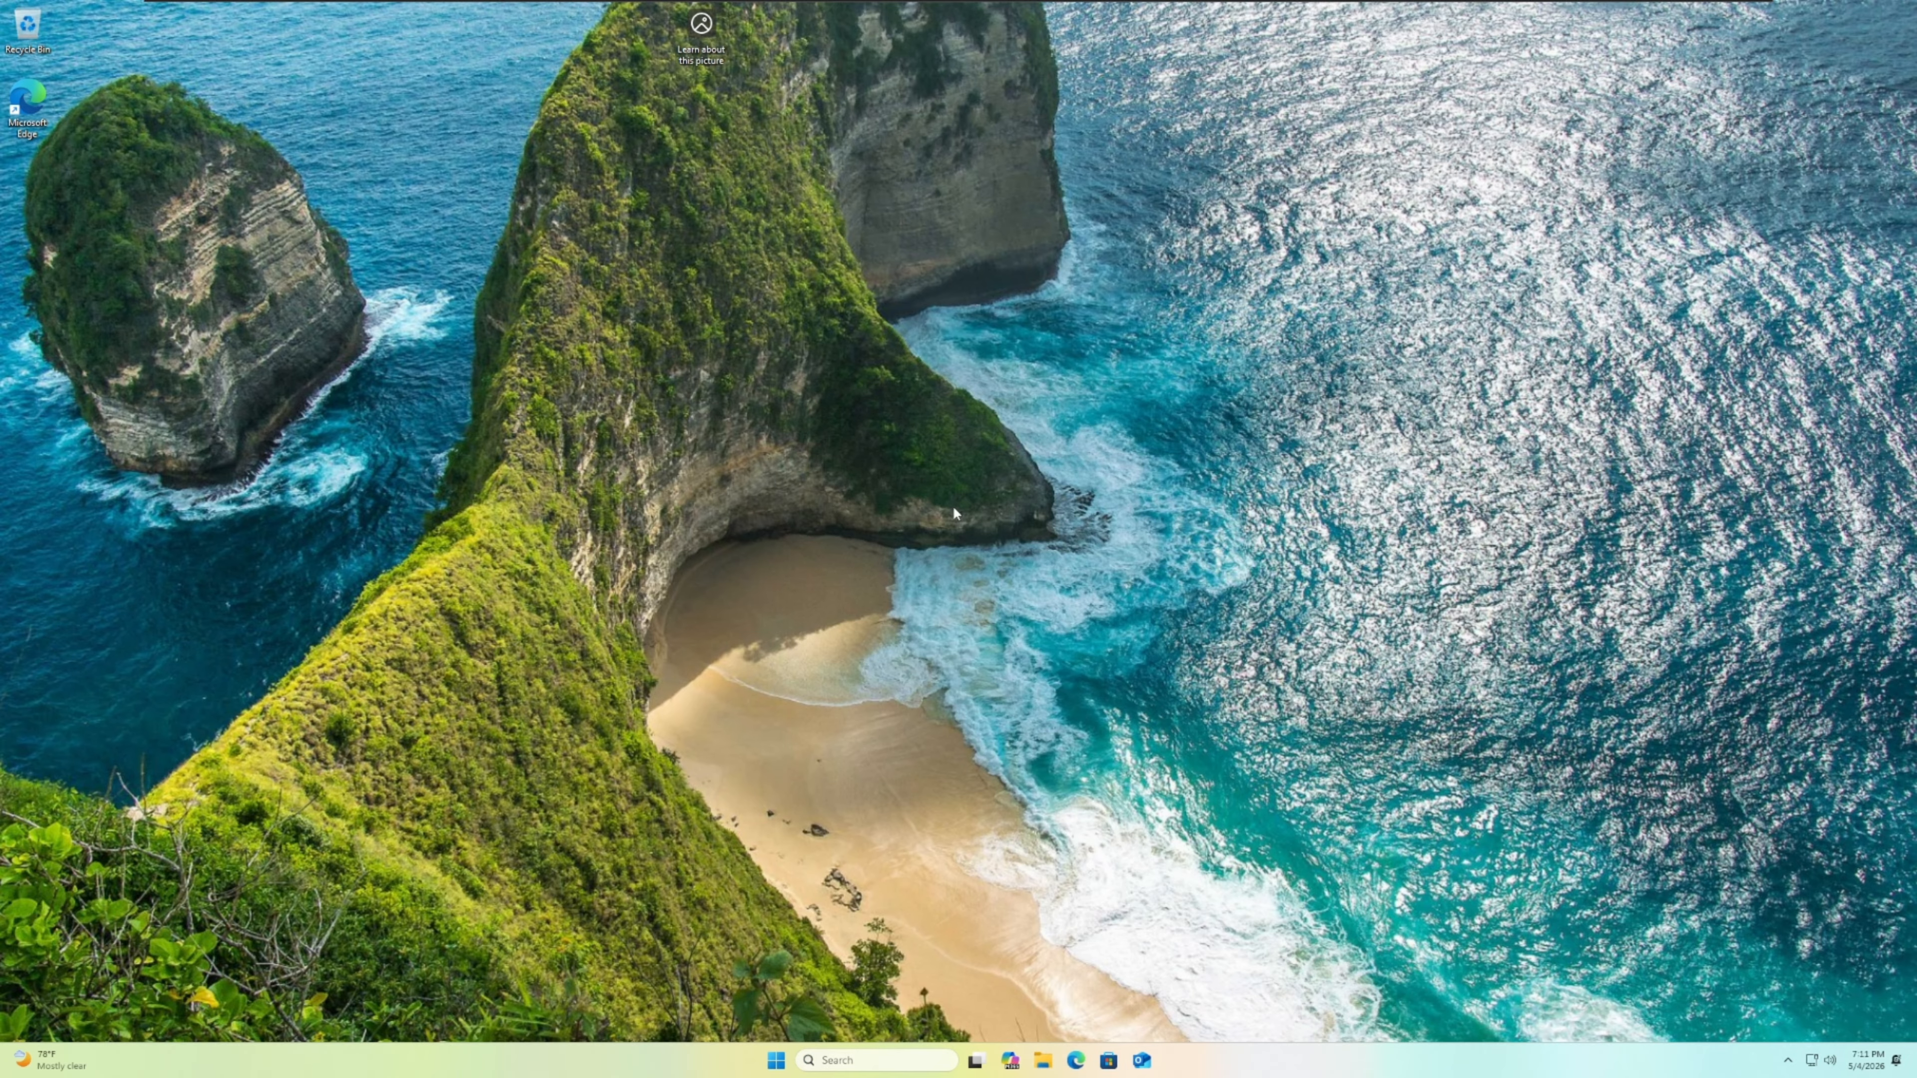
{"action": "left_click", "coordinate": [785, 1057]}
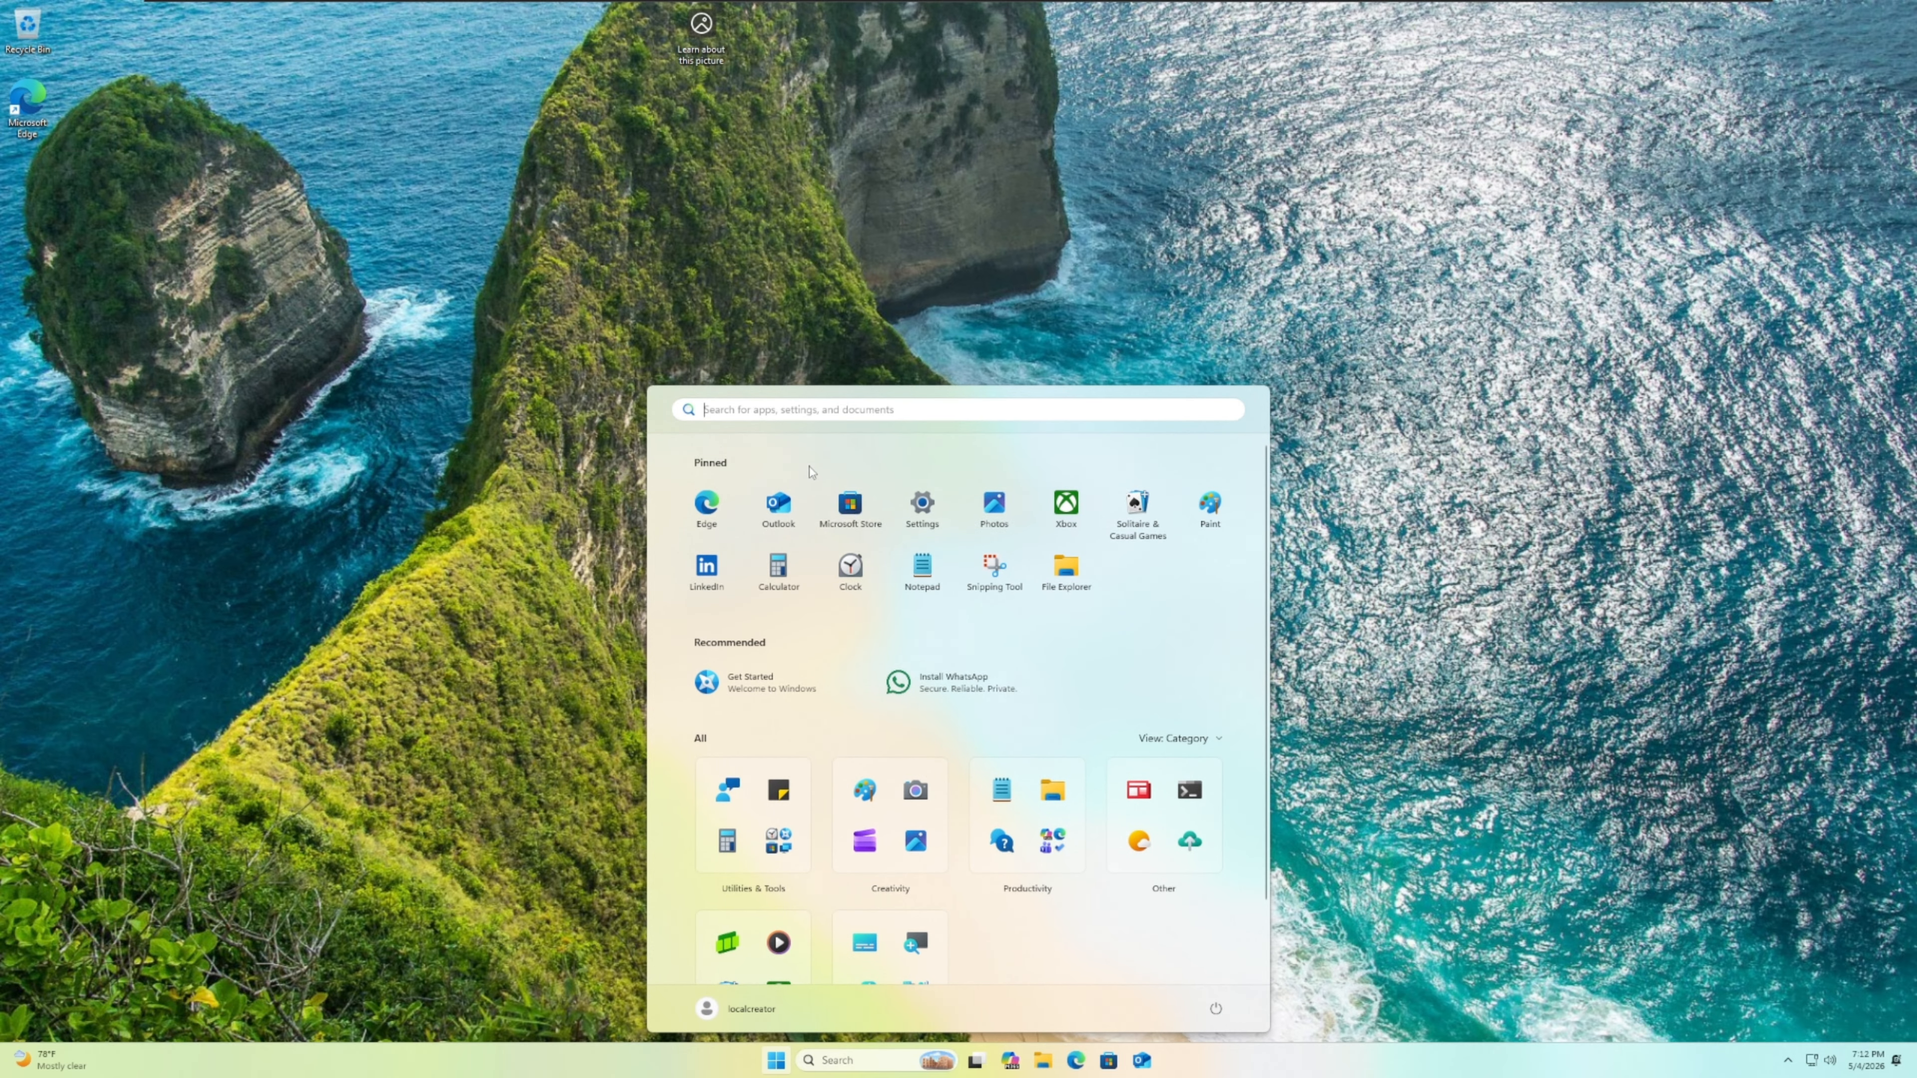
{"action": "type", "text": "up"}
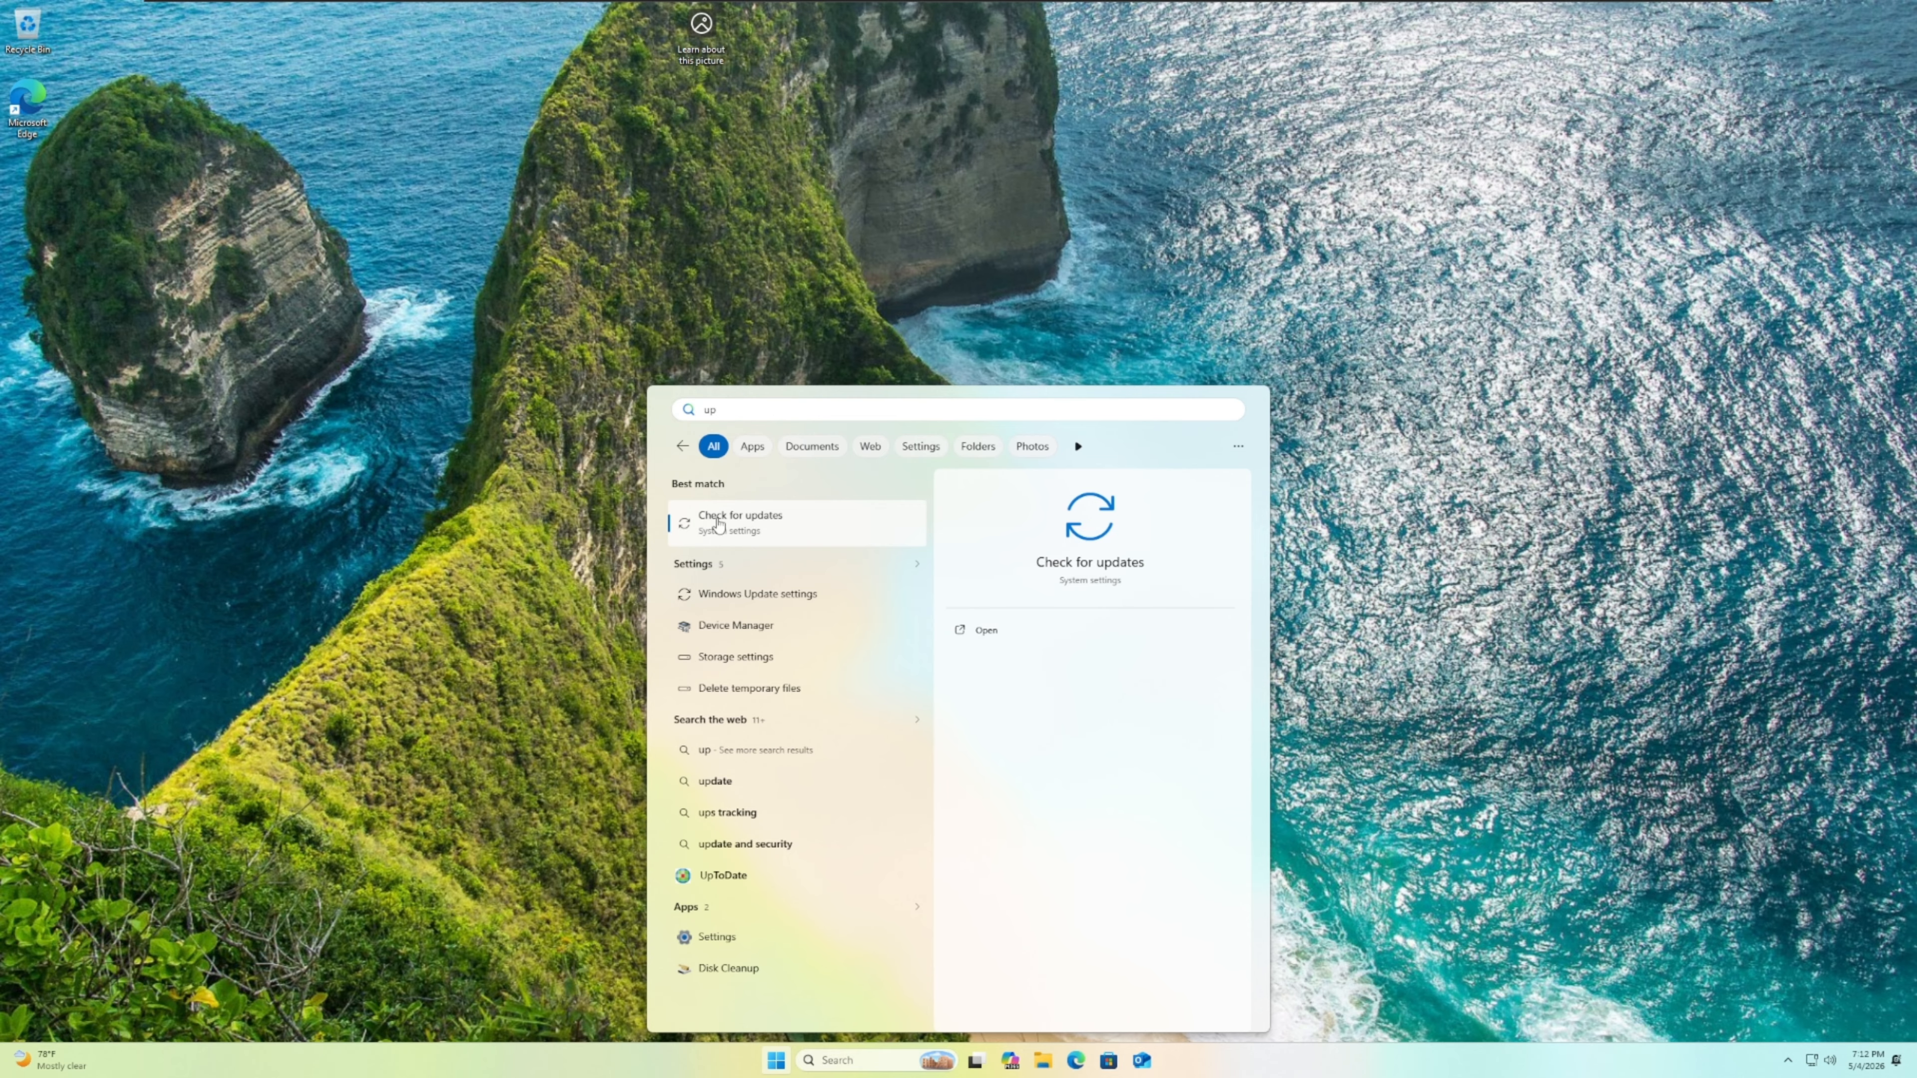
{"action": "key", "text": "Return"}
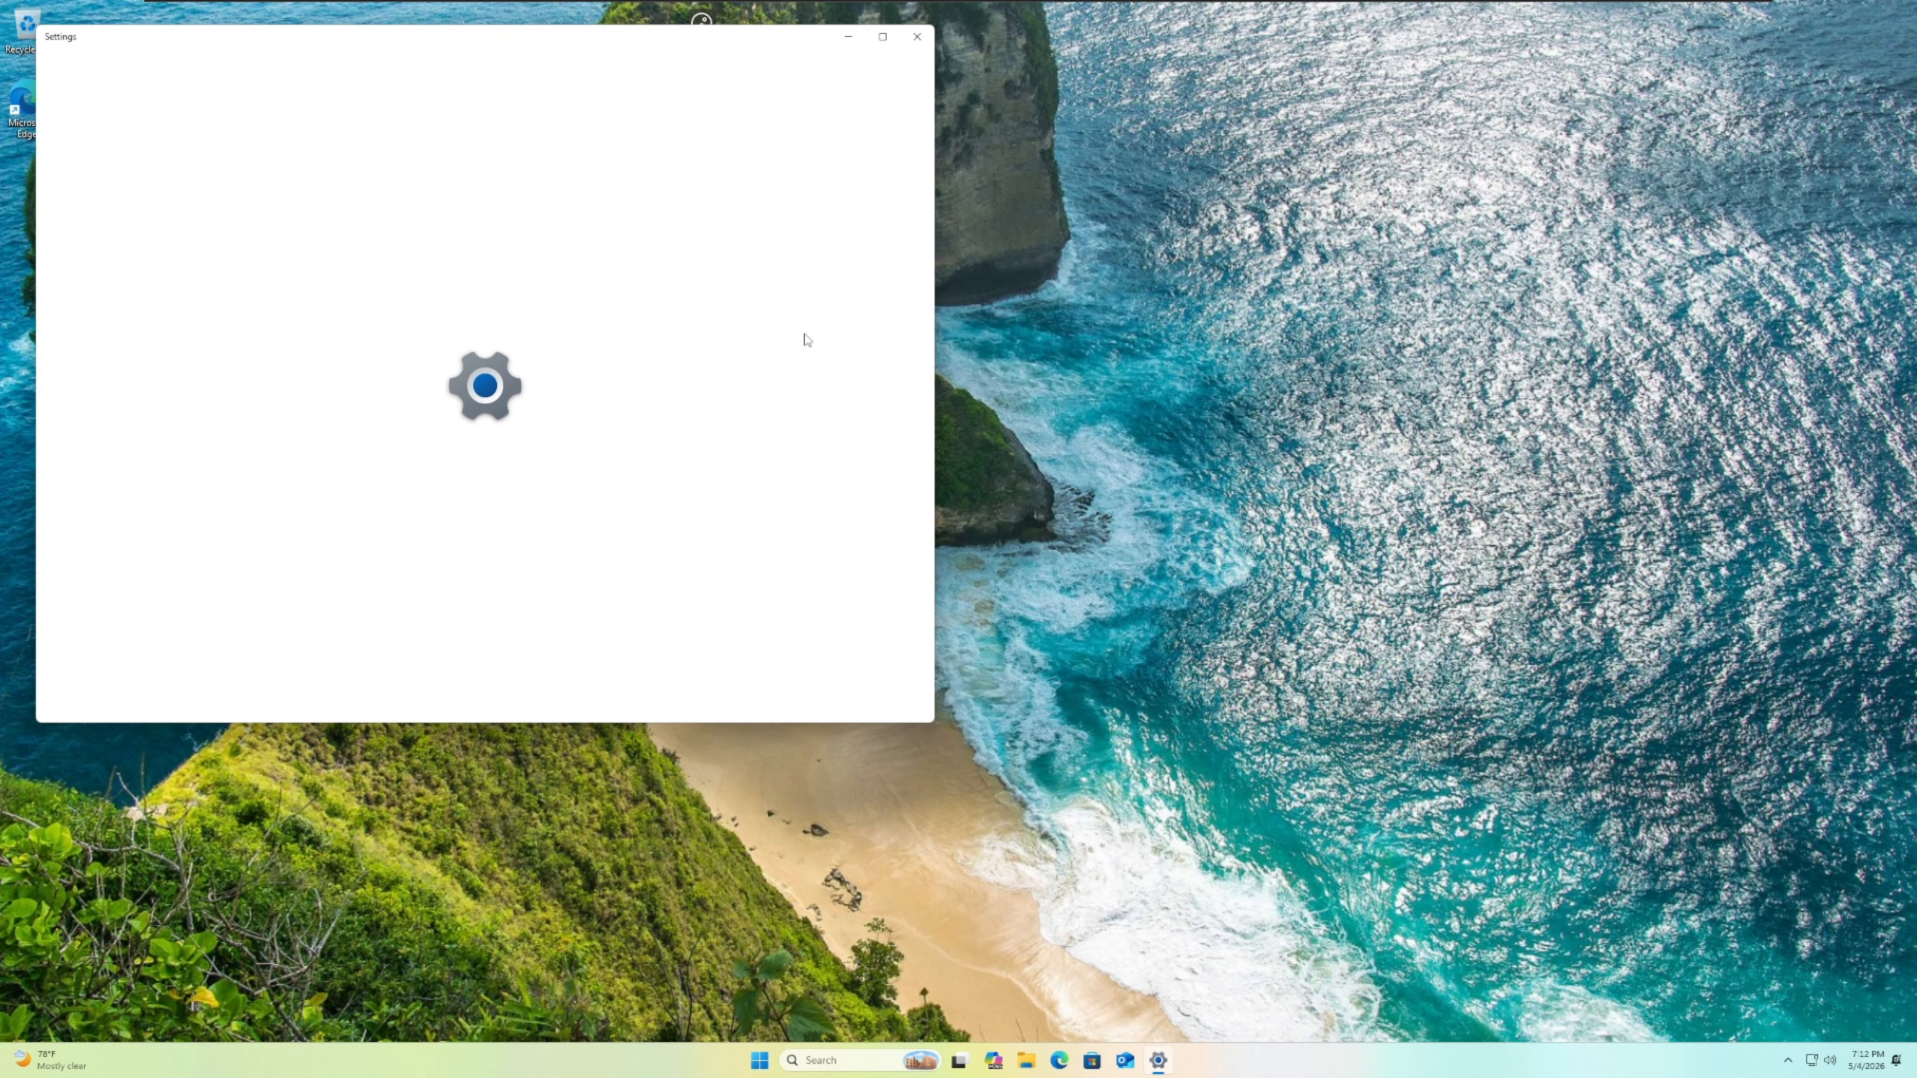
{"action": "left_click", "coordinate": [881, 39]}
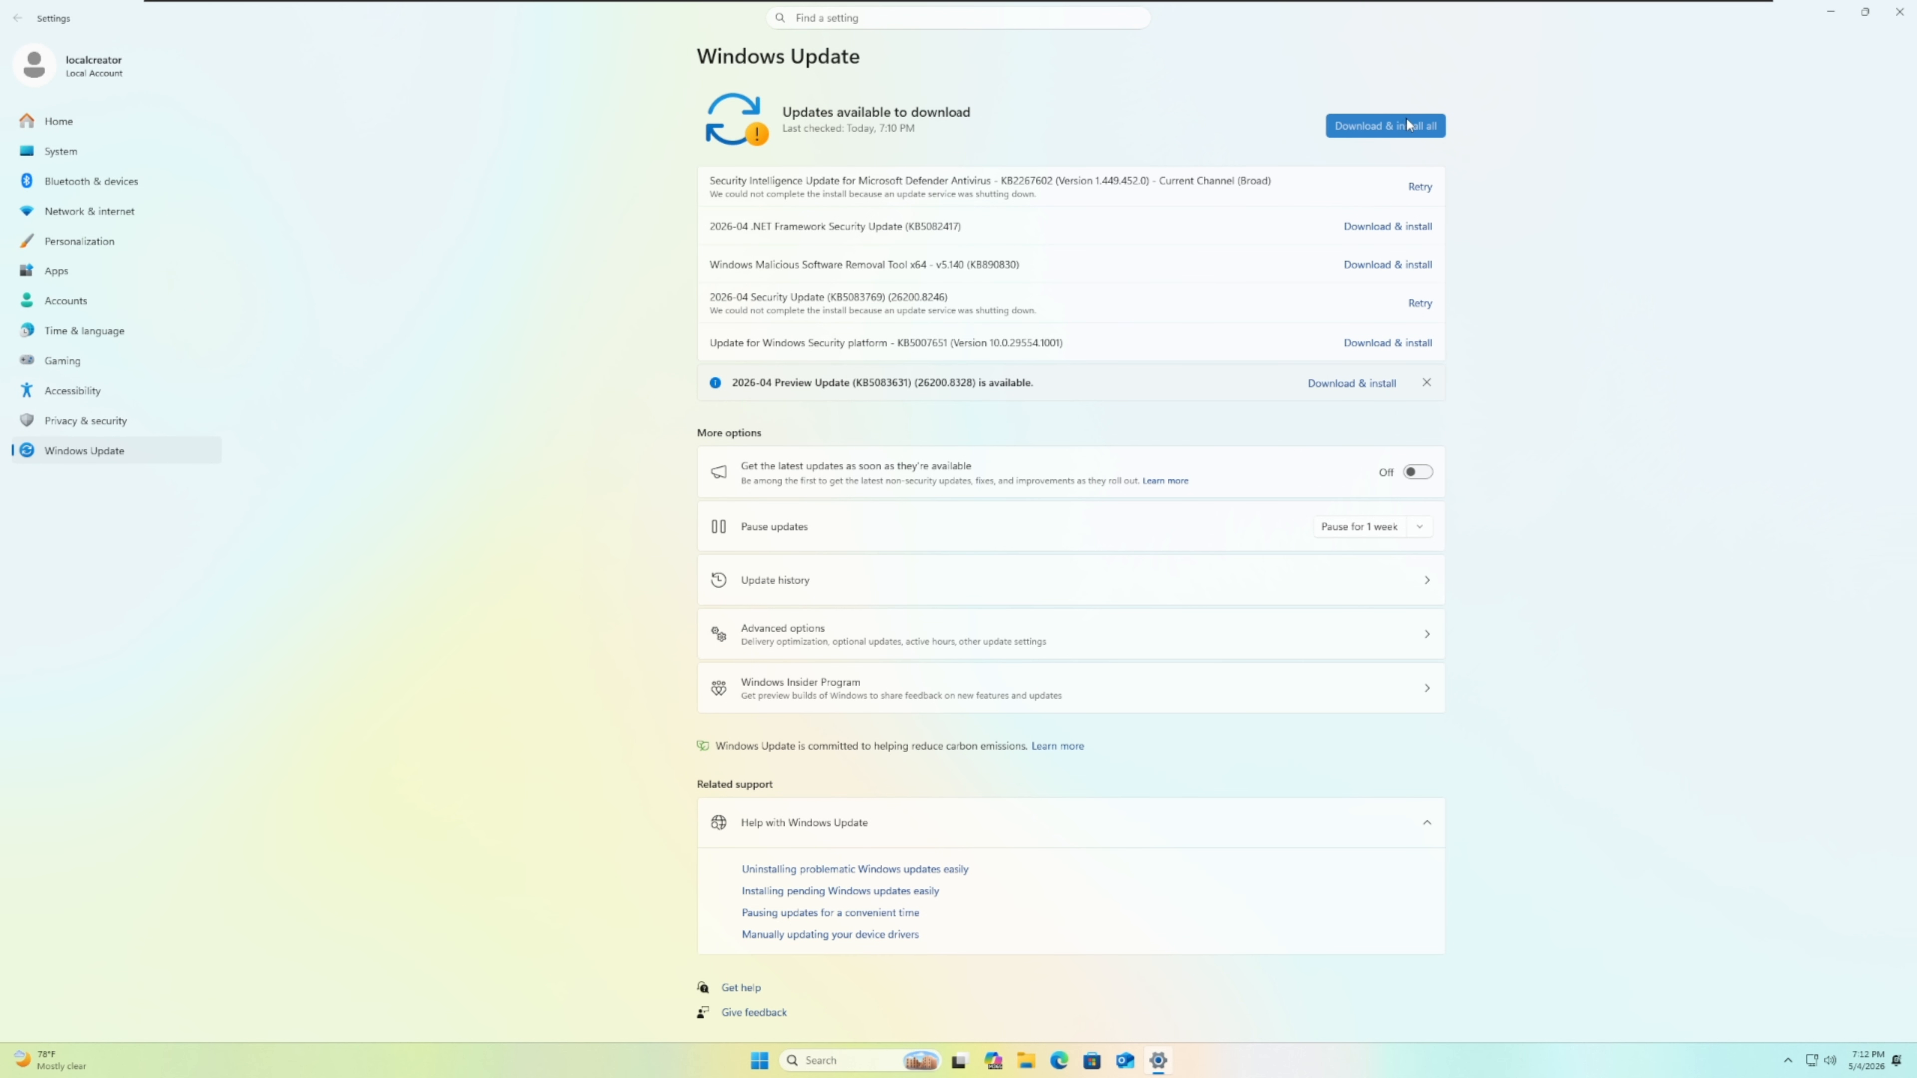
Step: Download and install all available Windows updates in the guest and sign back in with the account password
{"action": "left_click", "coordinate": [1386, 125]}
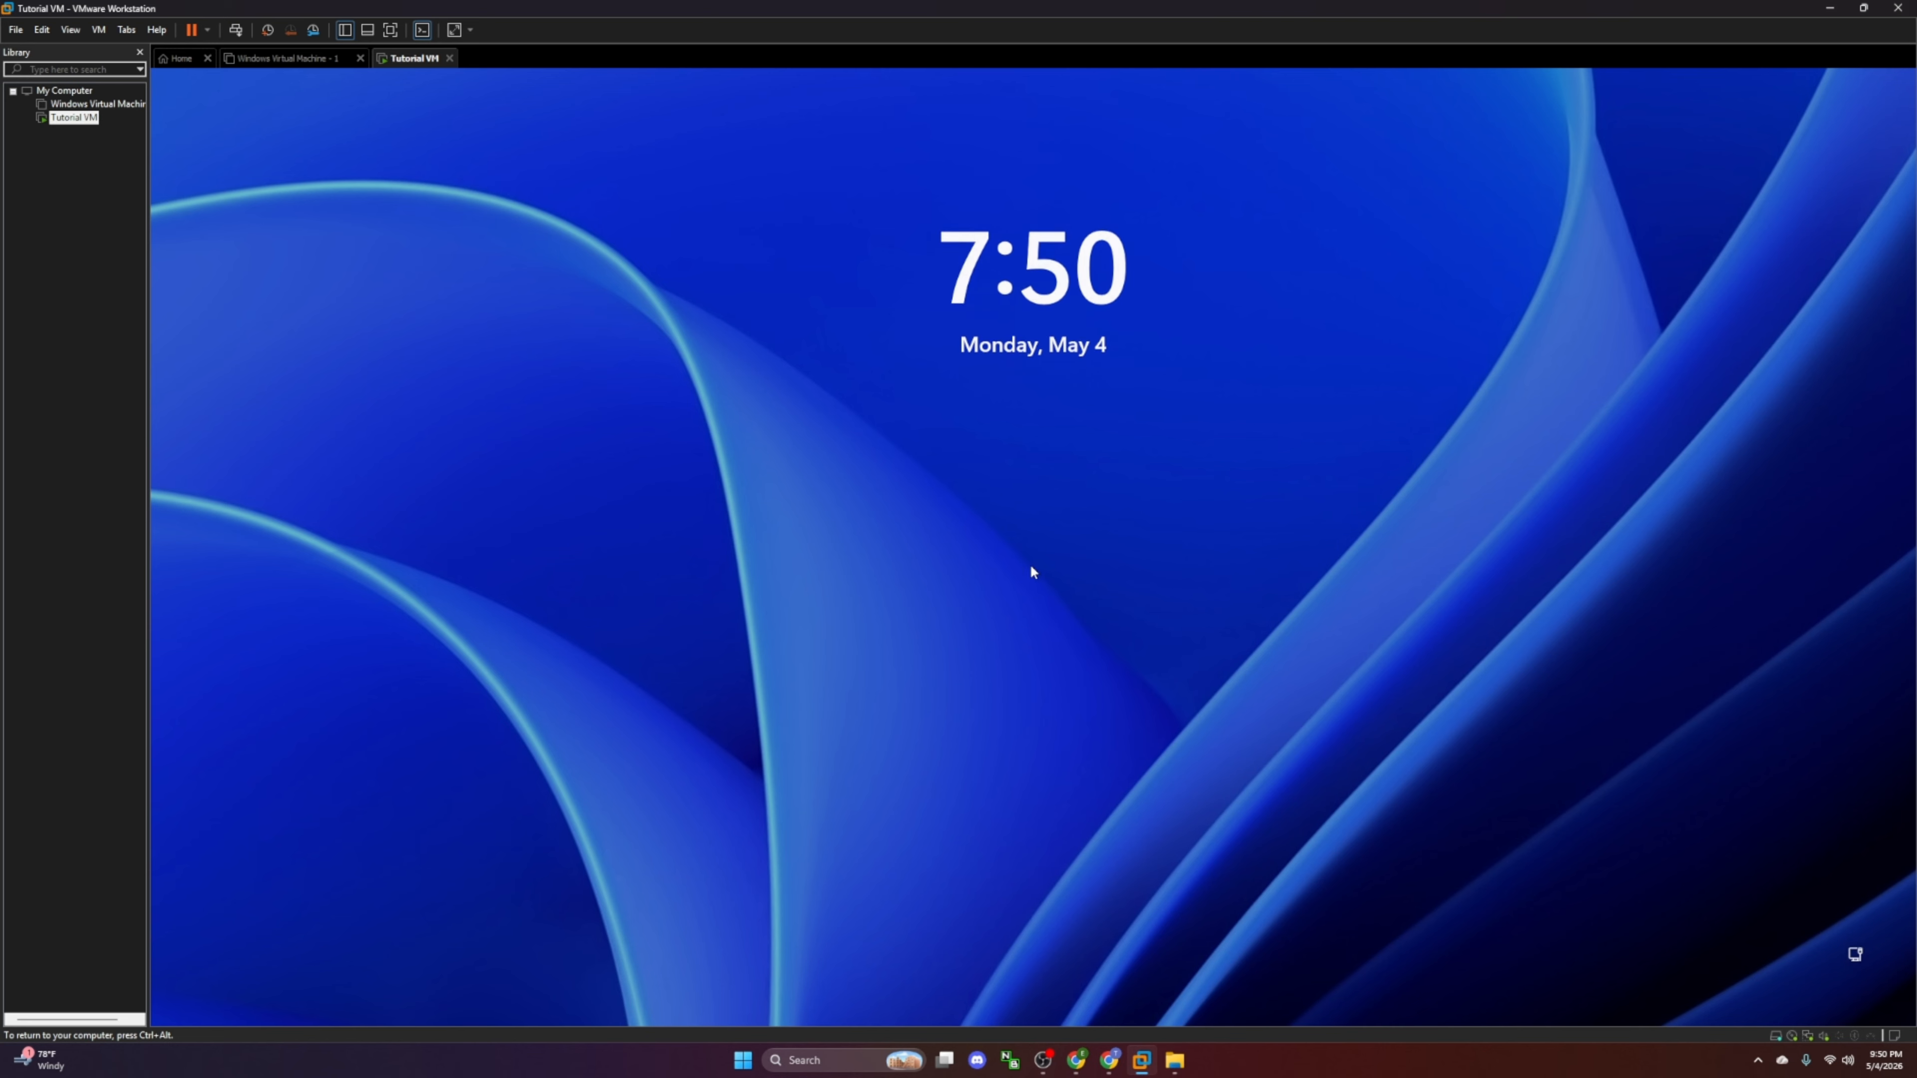
{"action": "left_click", "coordinate": [1031, 569]}
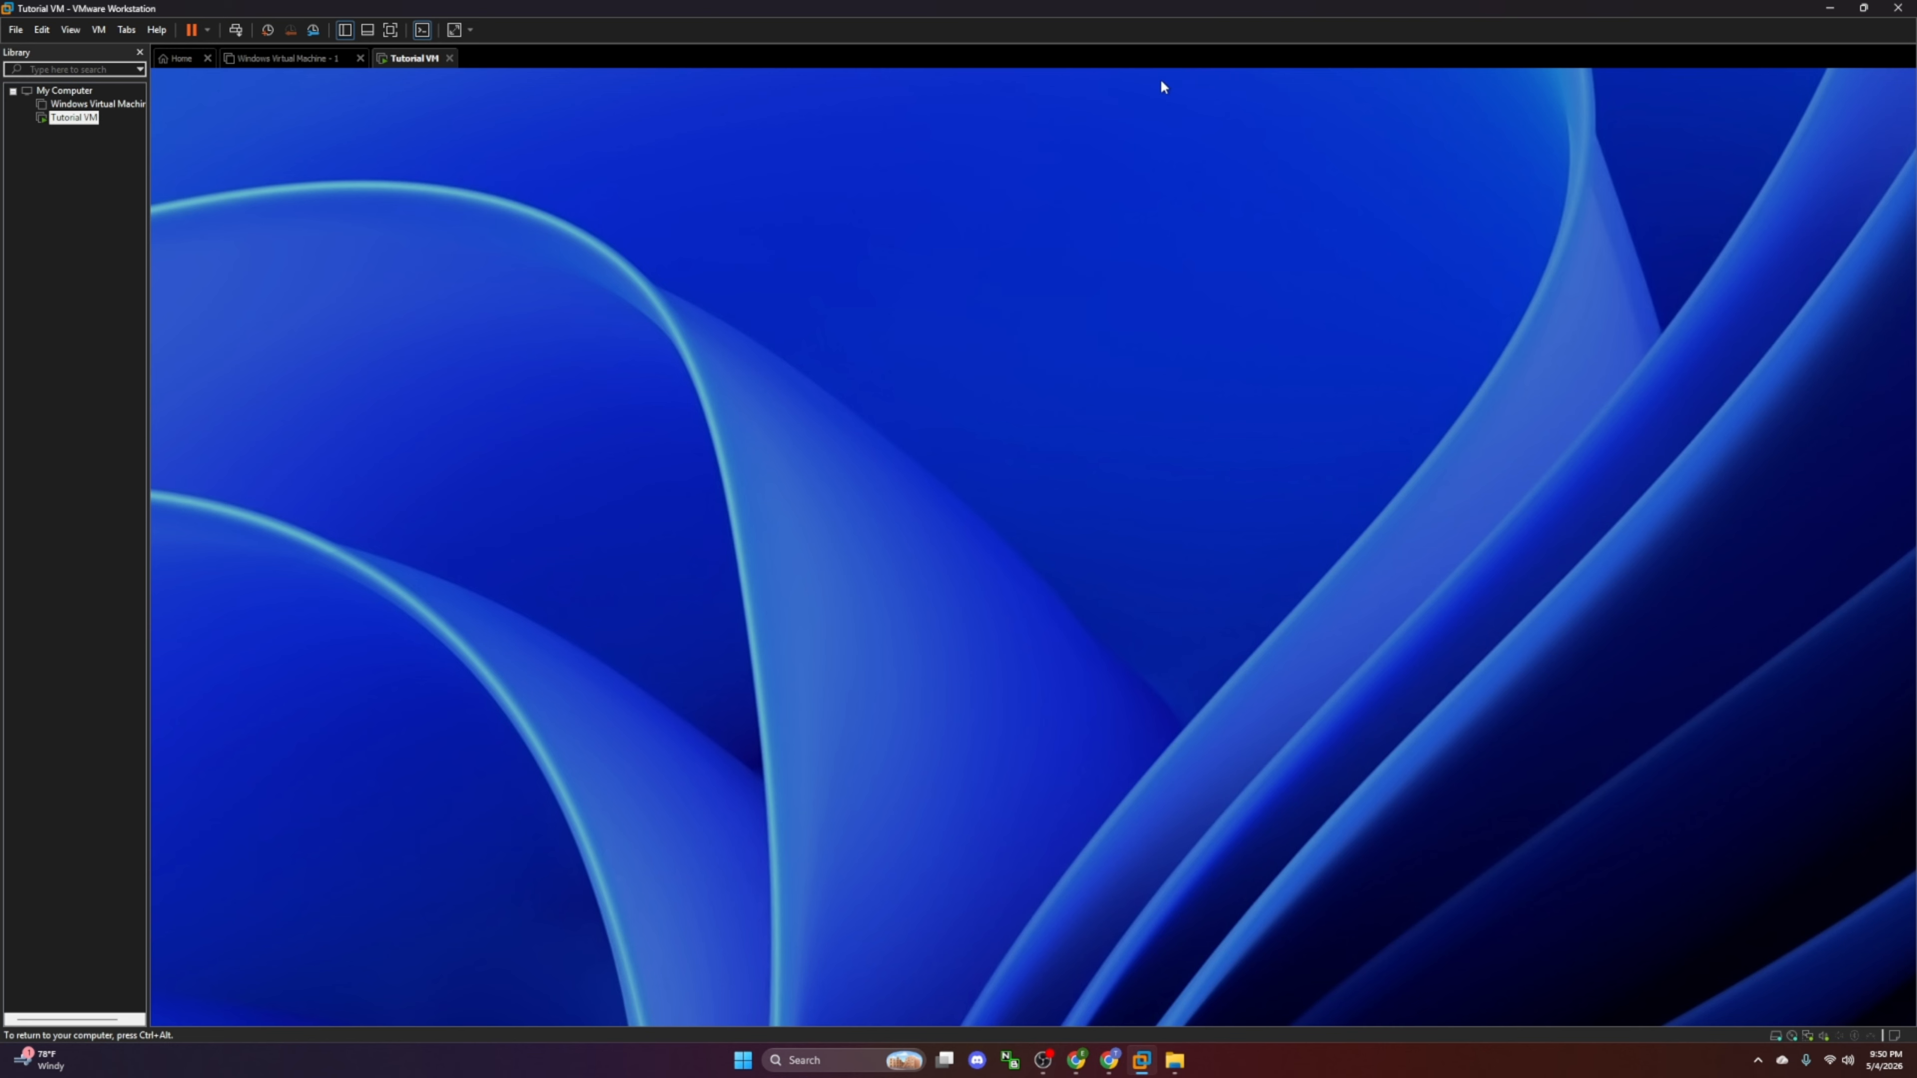
{"action": "type", "text": "*****"}
{"action": "key", "text": "Return"}
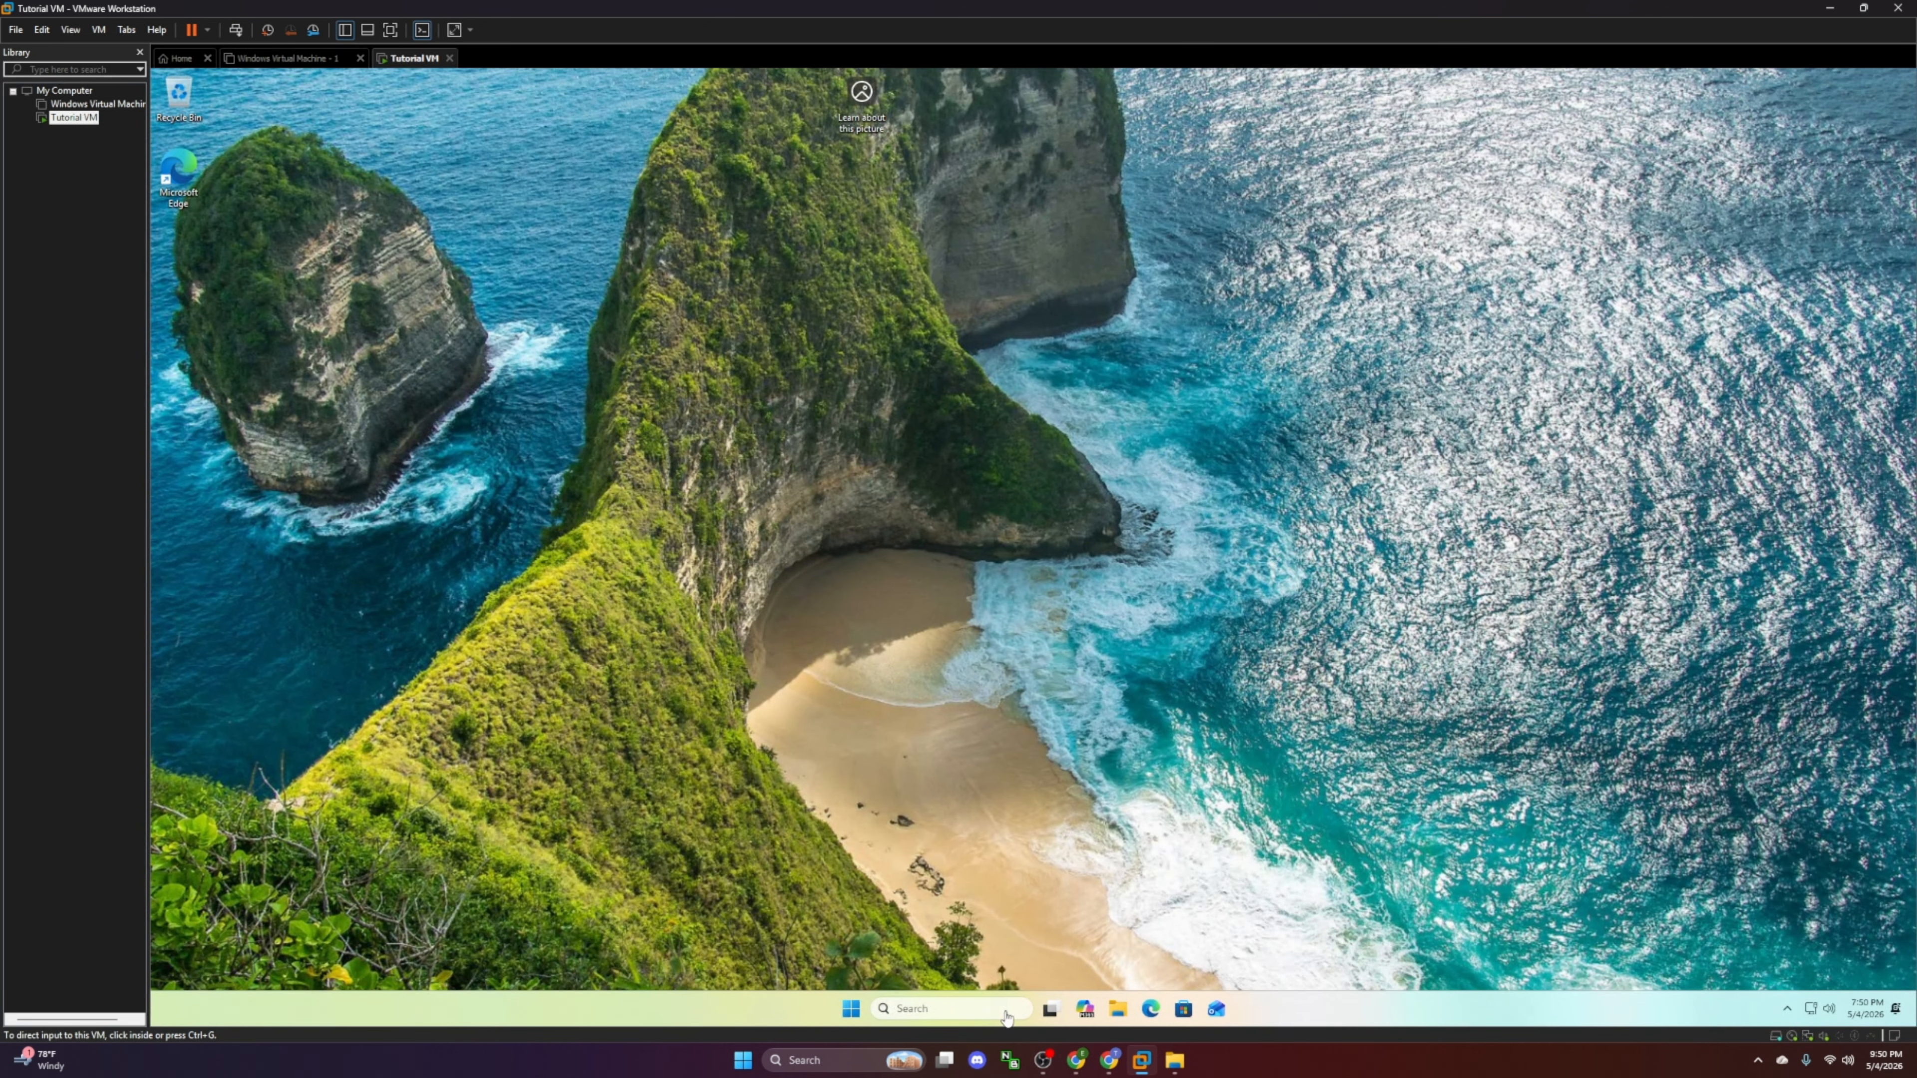
Step: Search the guest's Start menu for "upd", open Check for updates to review the maximized Windows Update page, and close Settings
{"action": "left_click", "coordinate": [948, 1015]}
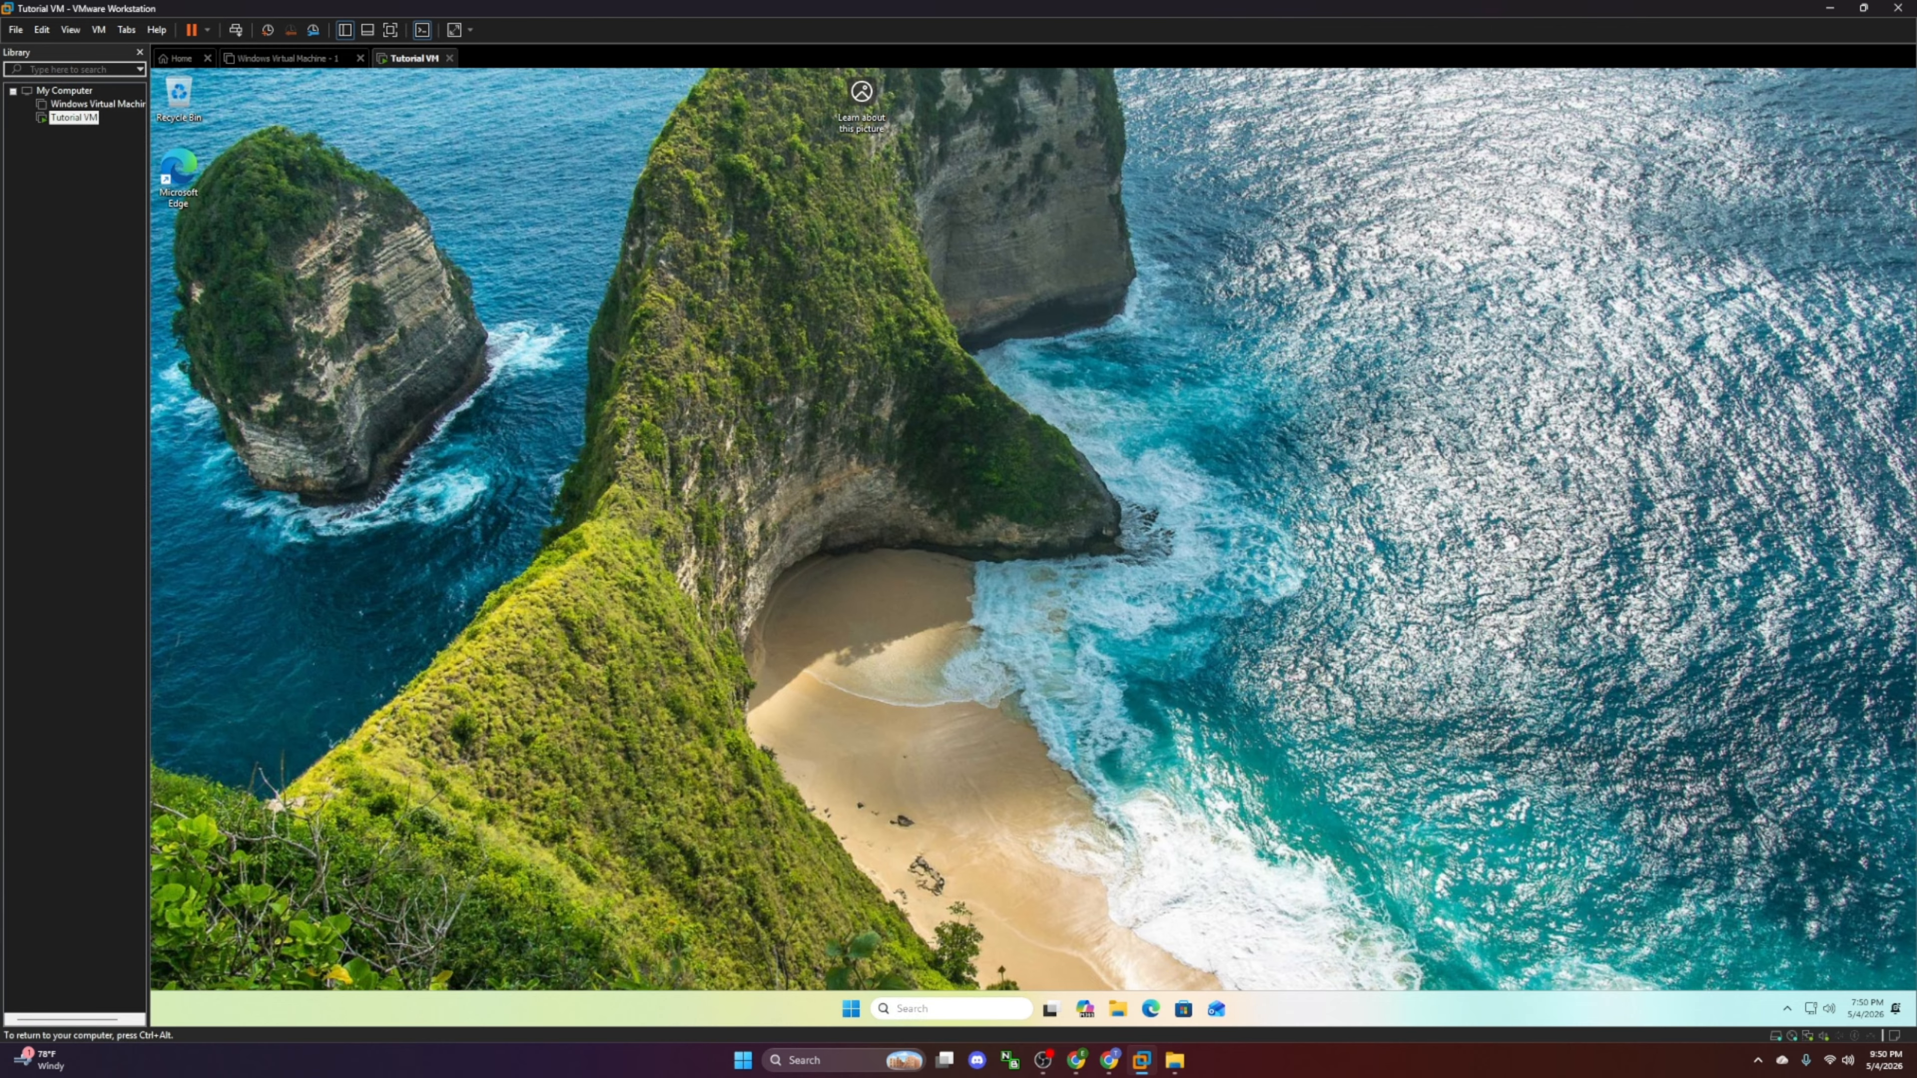
{"action": "left_click", "coordinate": [829, 539]}
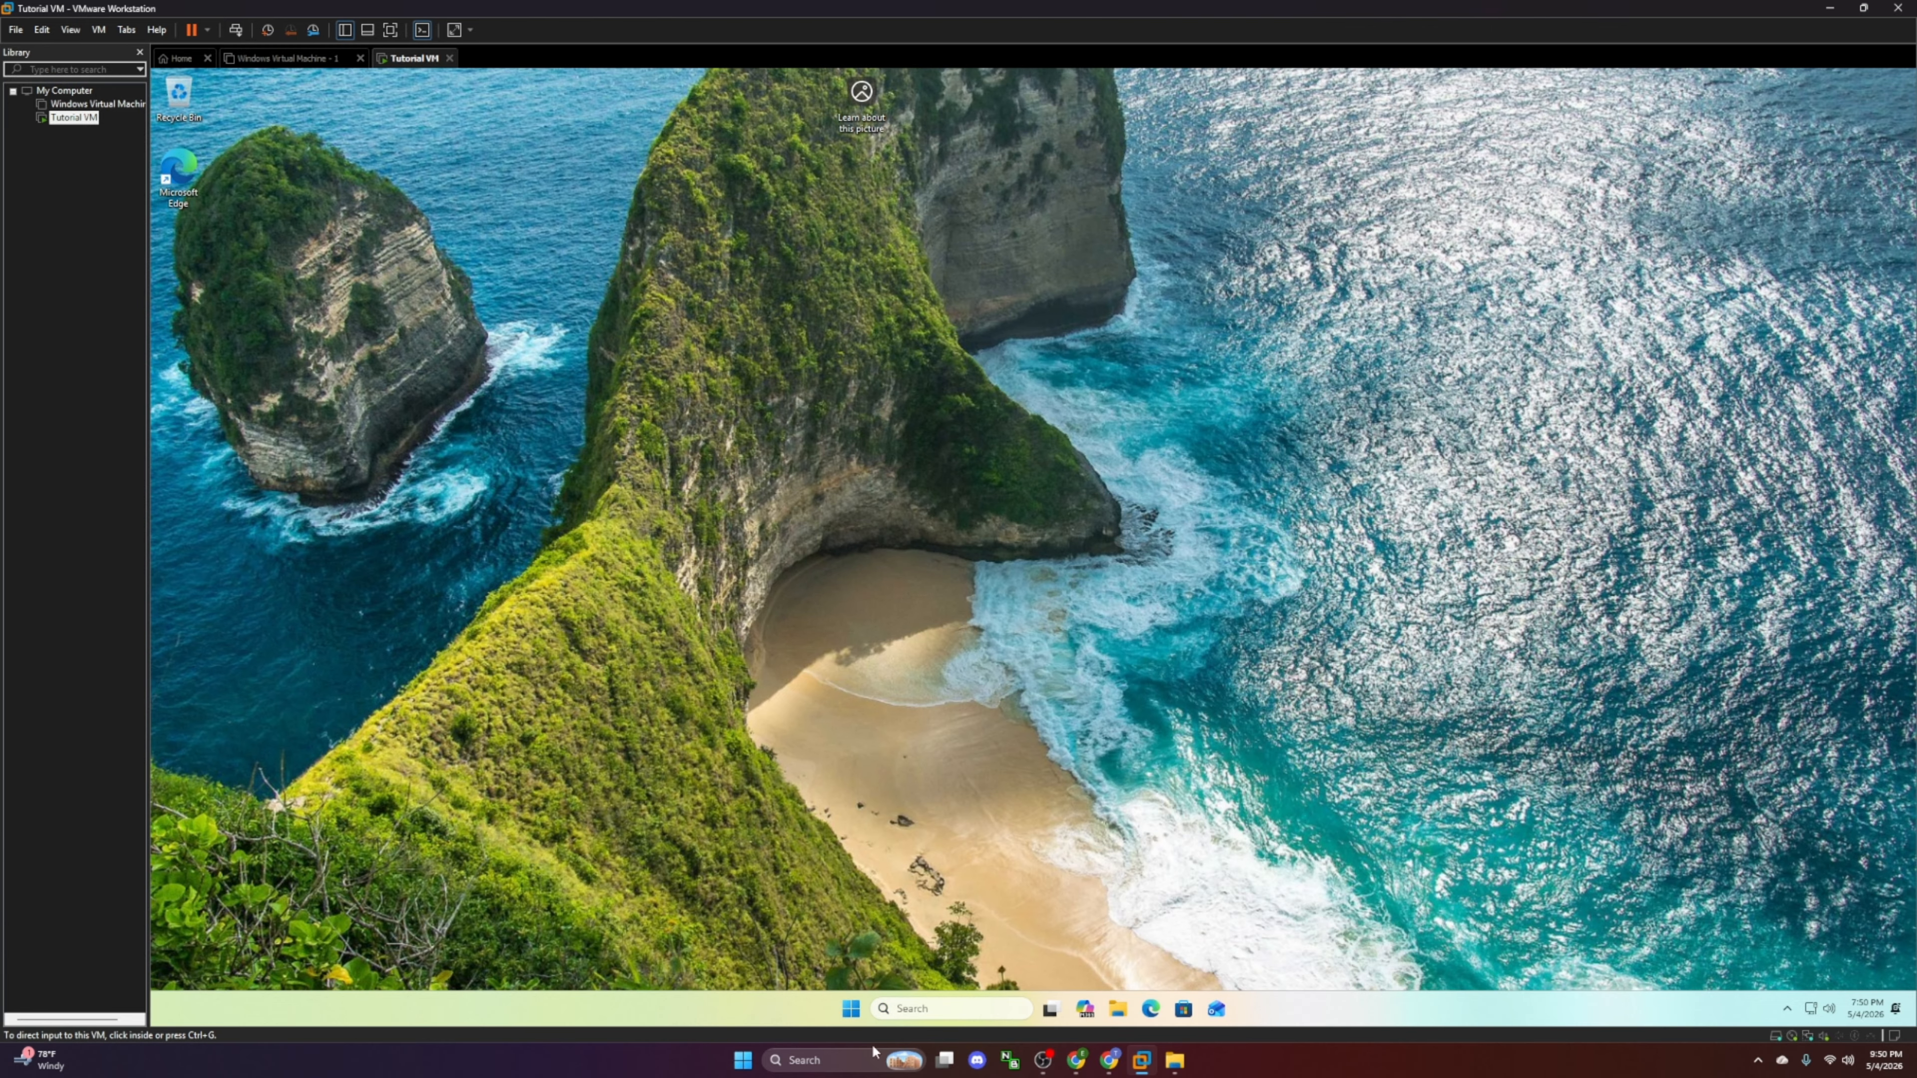
{"action": "left_click", "coordinate": [851, 1009]}
{"action": "left_click", "coordinate": [916, 356]}
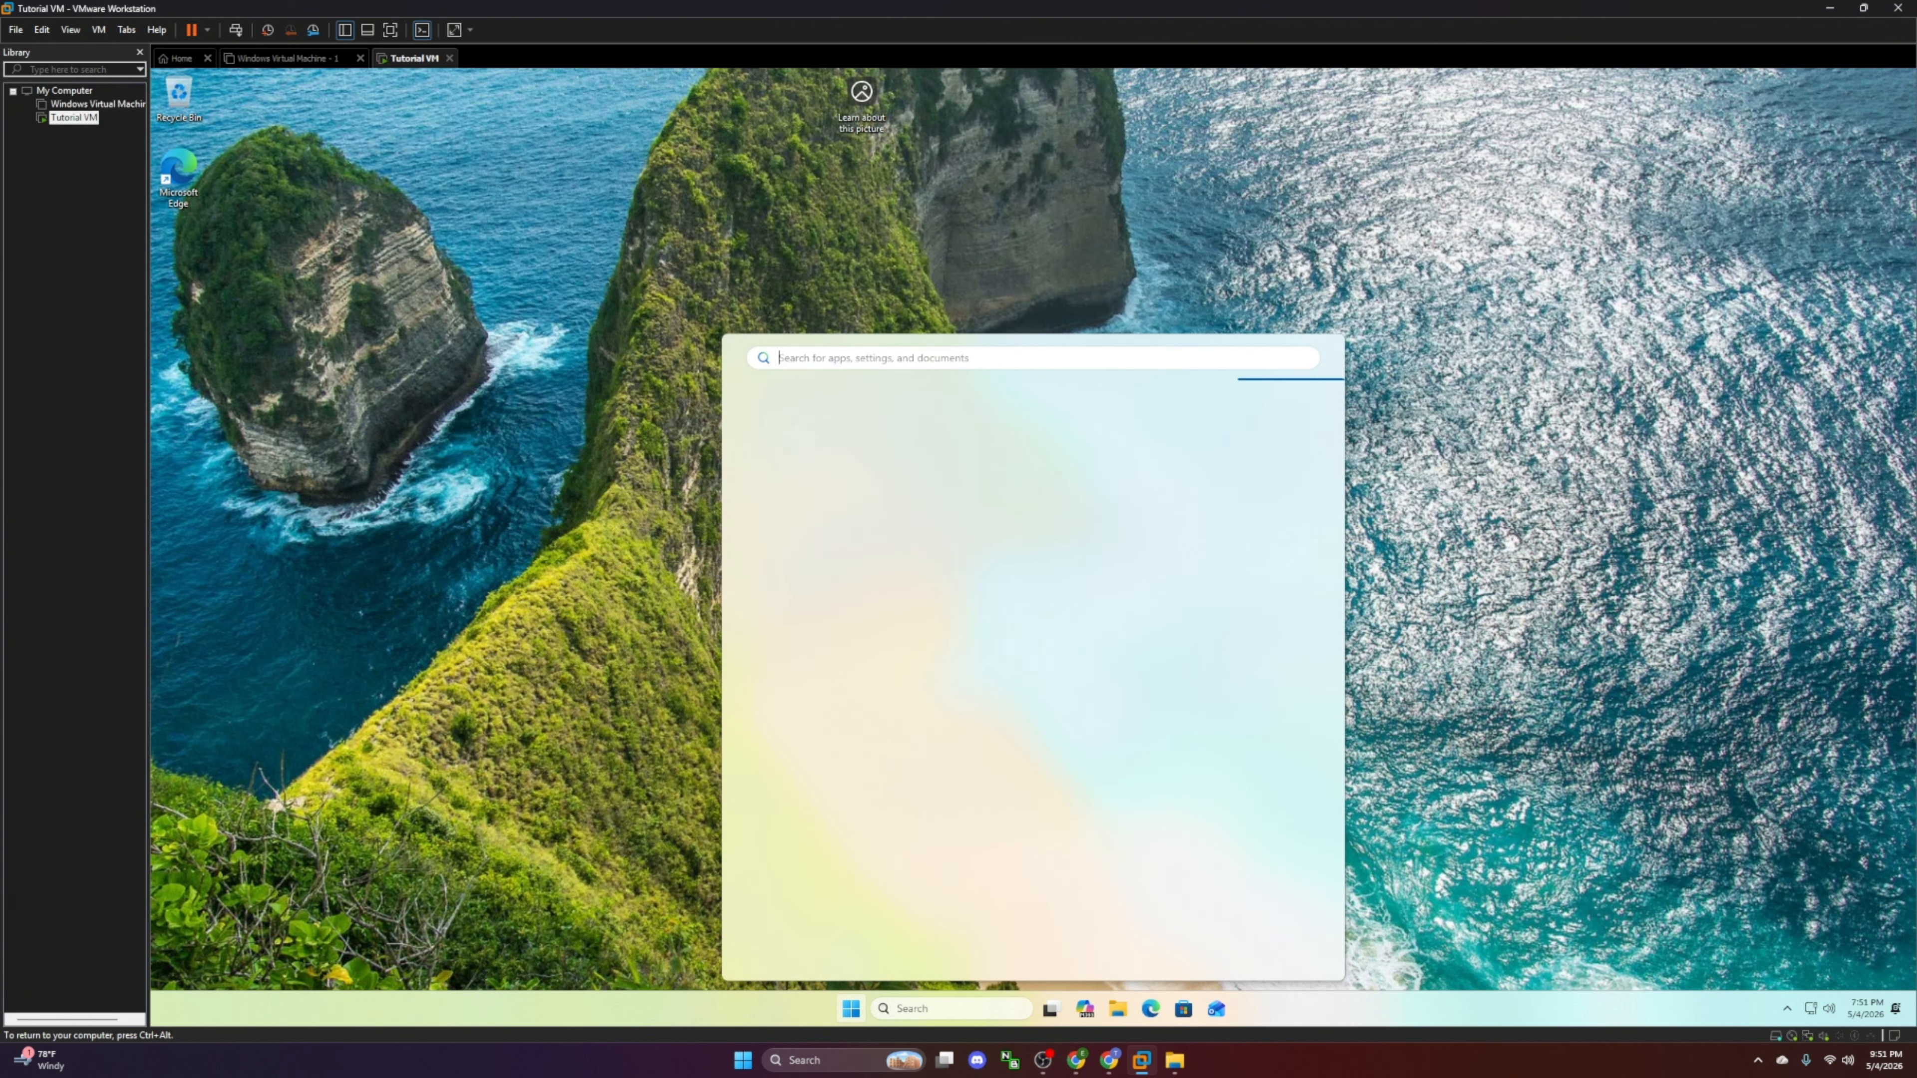
{"action": "type", "text": "upd"}
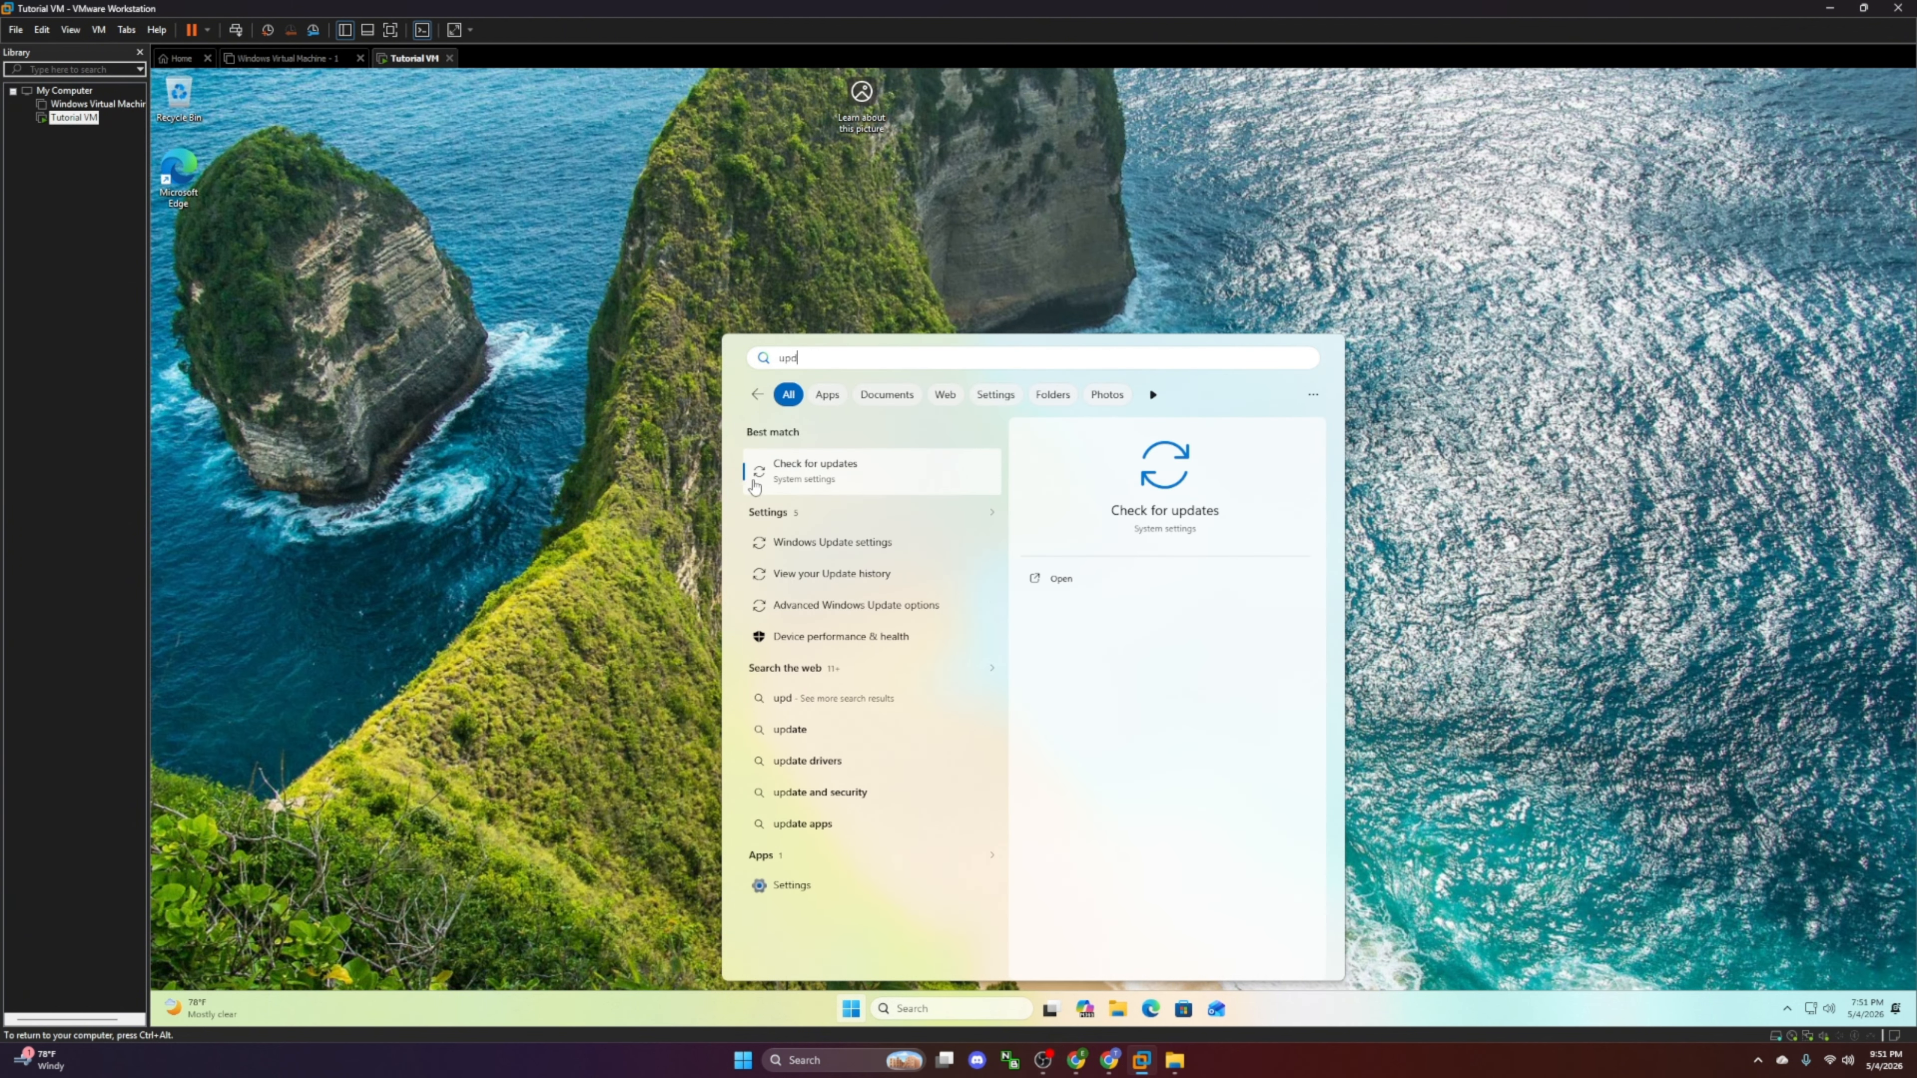
{"action": "left_click", "coordinate": [752, 487]}
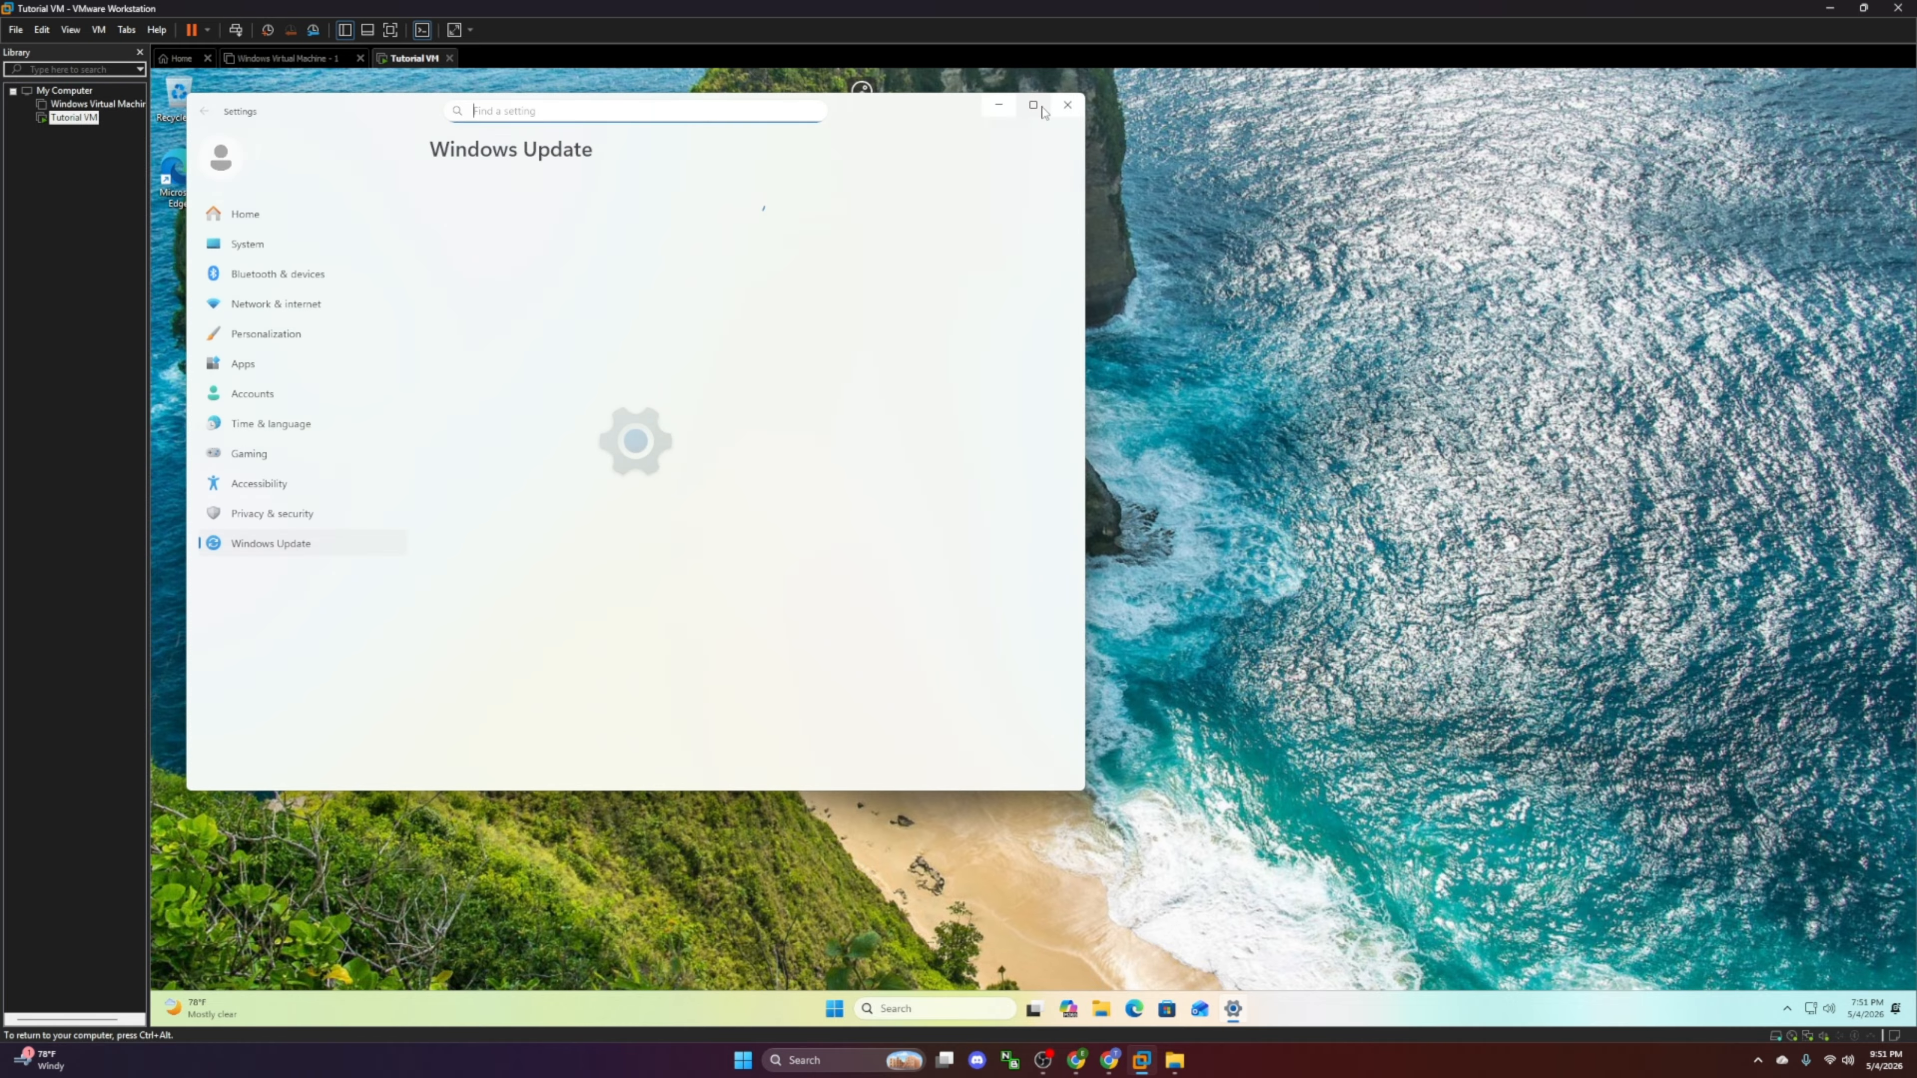
{"action": "double_click", "coordinate": [1008, 88]}
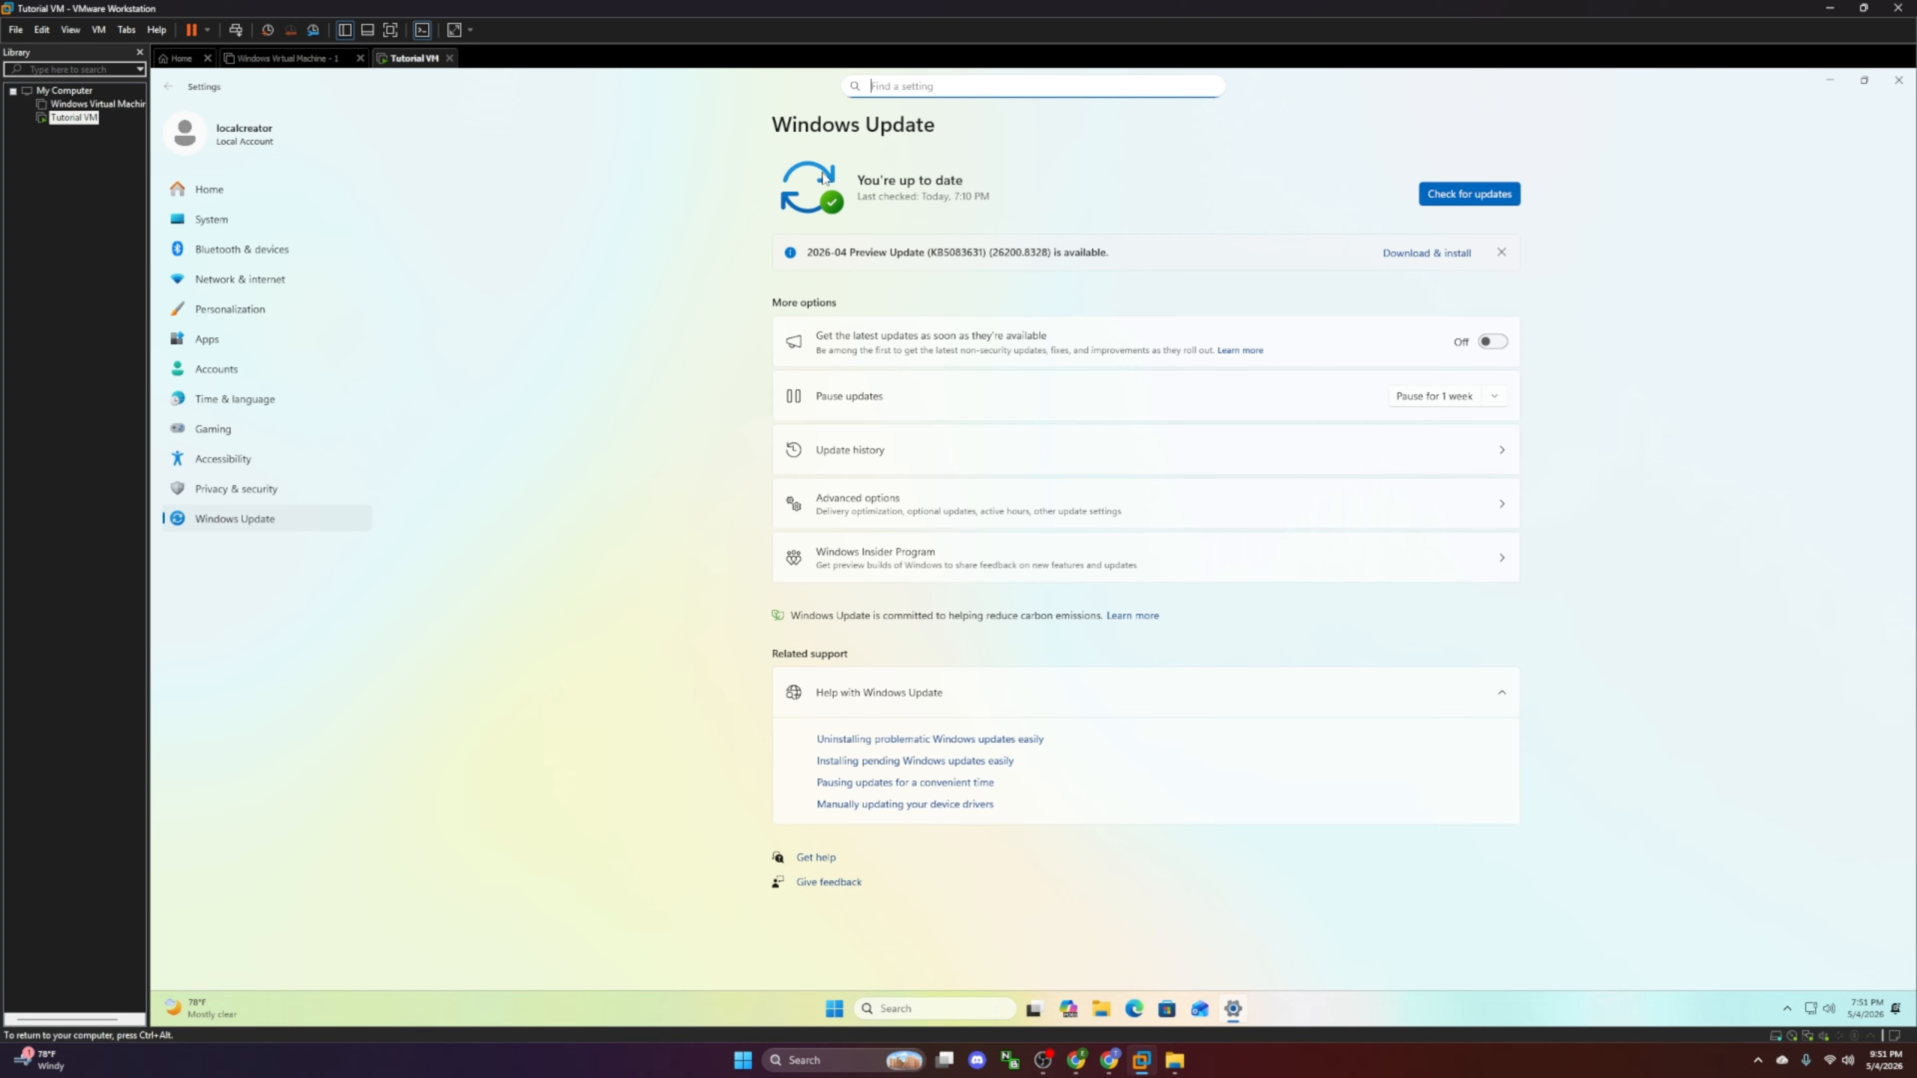
{"action": "left_click", "coordinate": [1141, 168]}
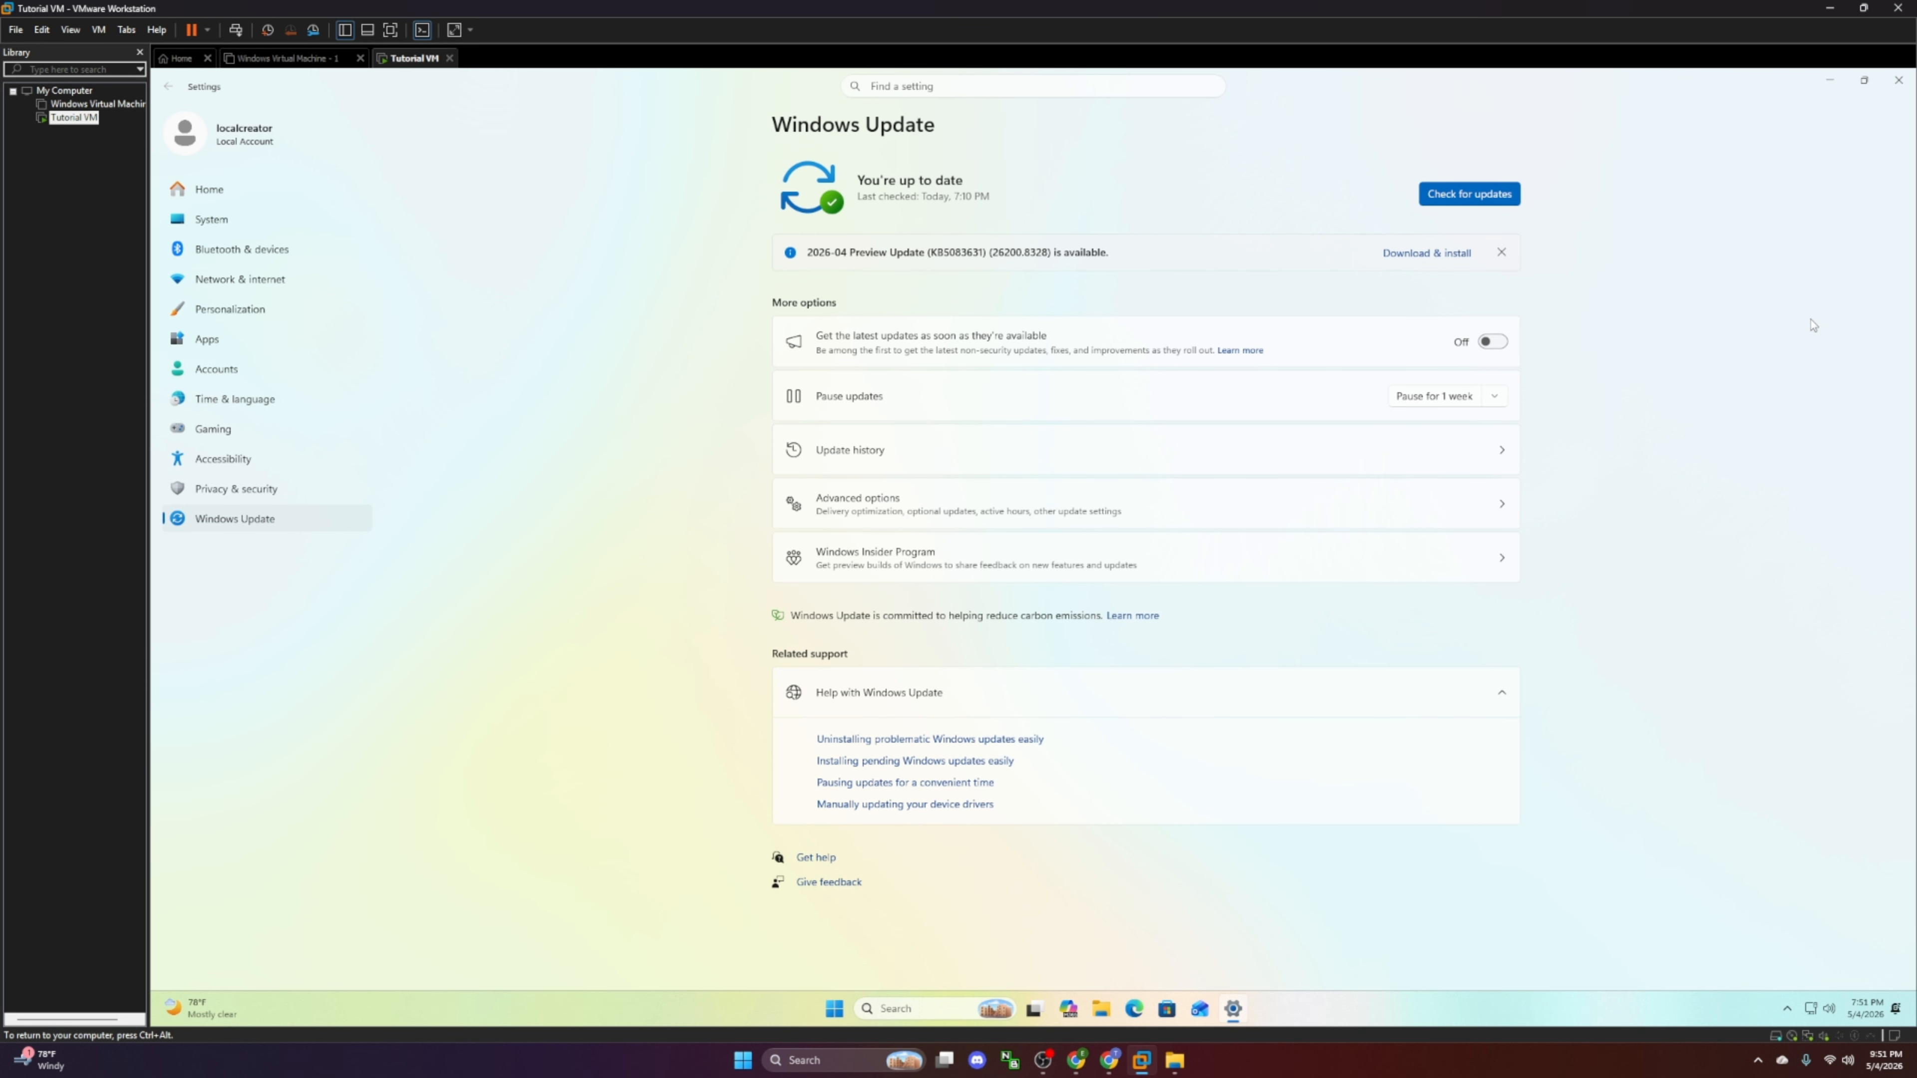
{"action": "left_click", "coordinate": [1899, 80]}
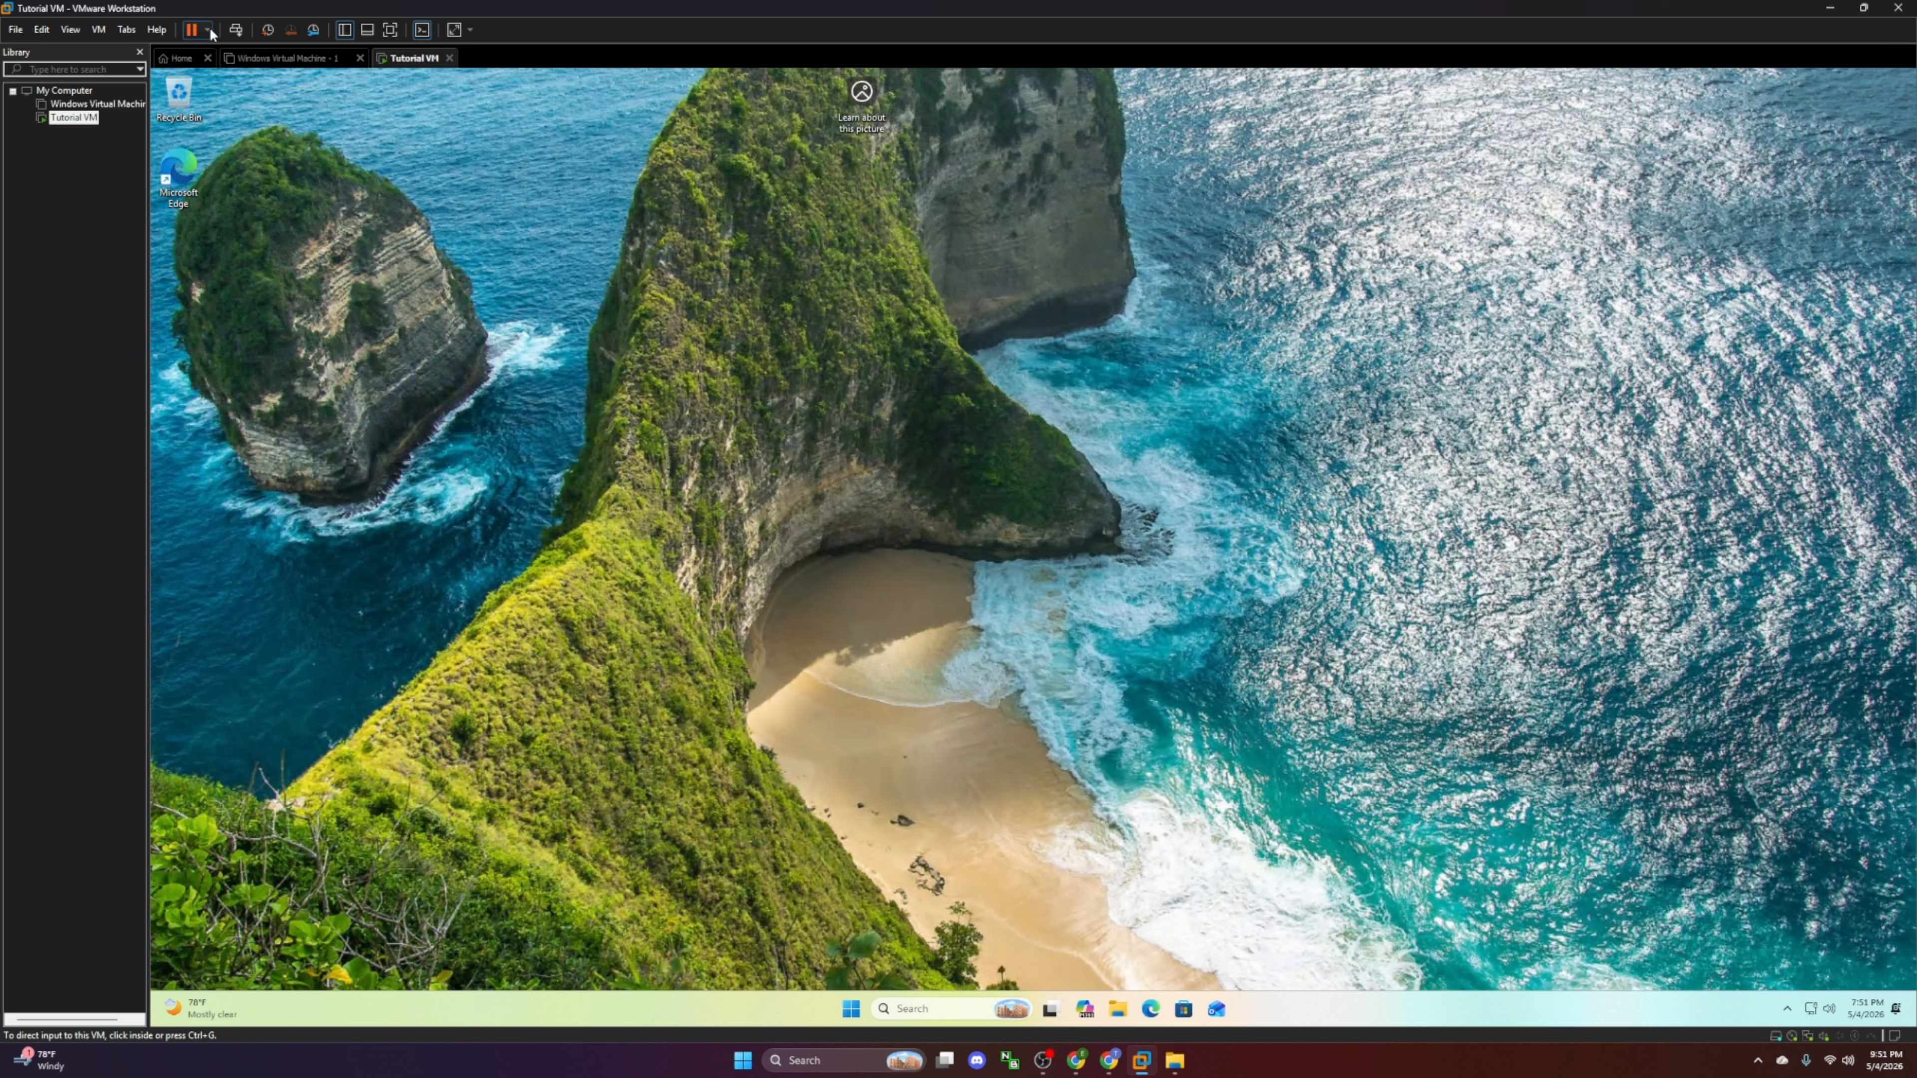
Step: Take a snapshot of Tutorial VM named "Normal, from scratch - Tutorial VM"
{"action": "left_click", "coordinate": [99, 31]}
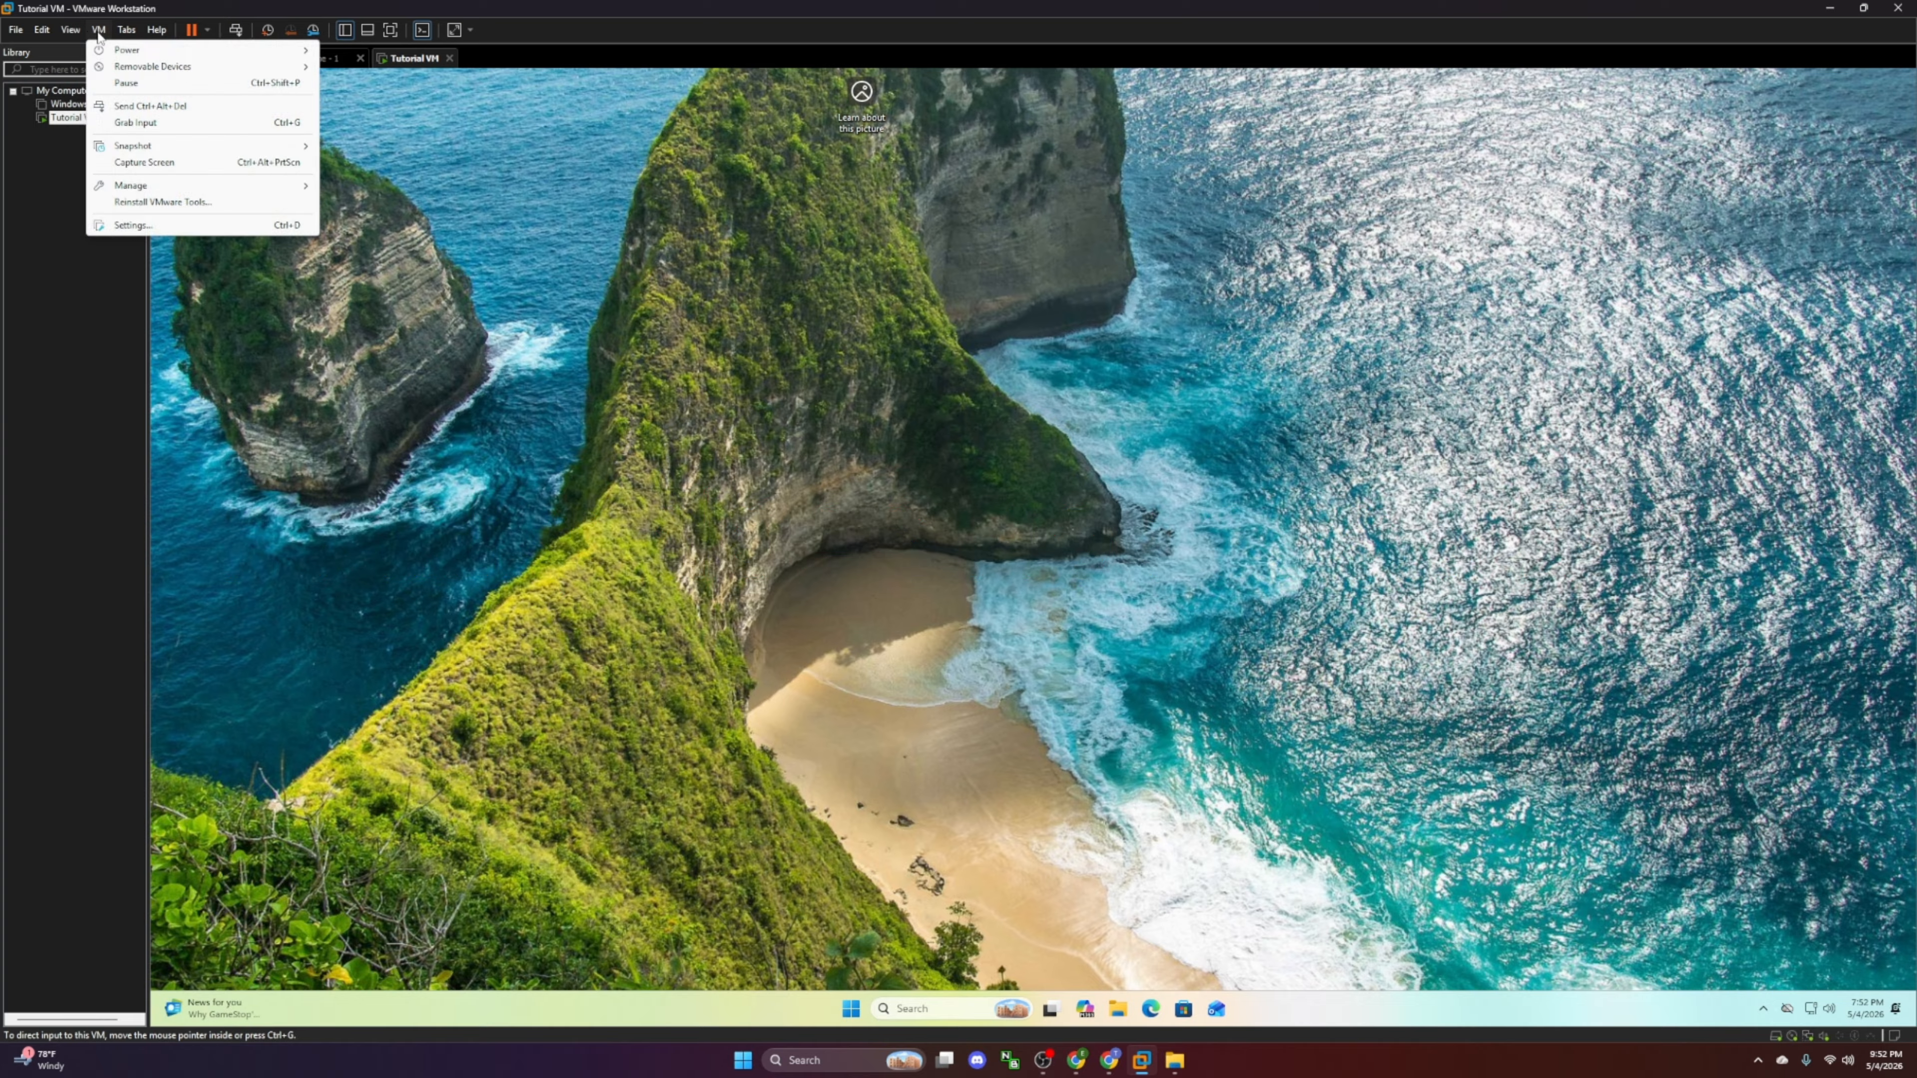
{"action": "left_click", "coordinate": [99, 30]}
{"action": "left_click", "coordinate": [98, 30]}
{"action": "left_click", "coordinate": [99, 30]}
{"action": "left_click", "coordinate": [100, 31]}
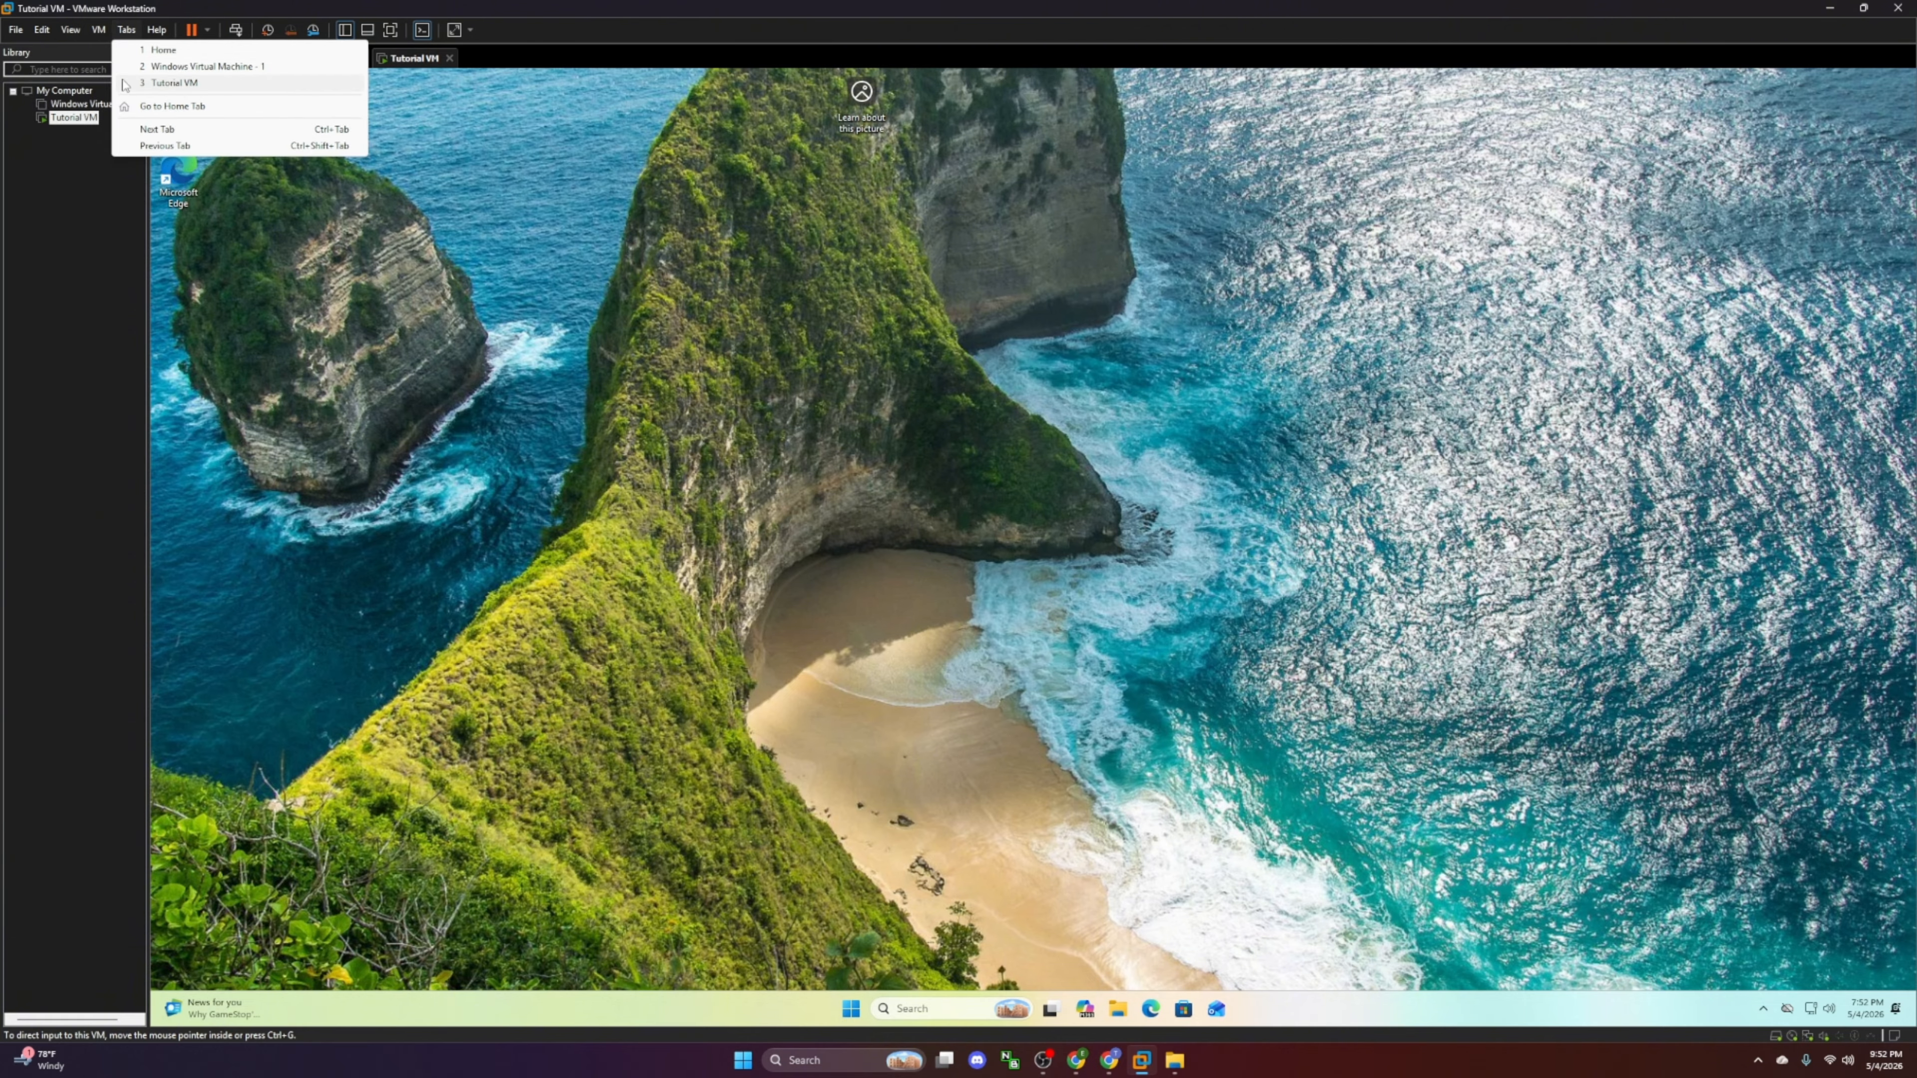
{"action": "left_click", "coordinate": [99, 30]}
{"action": "left_click", "coordinate": [99, 31]}
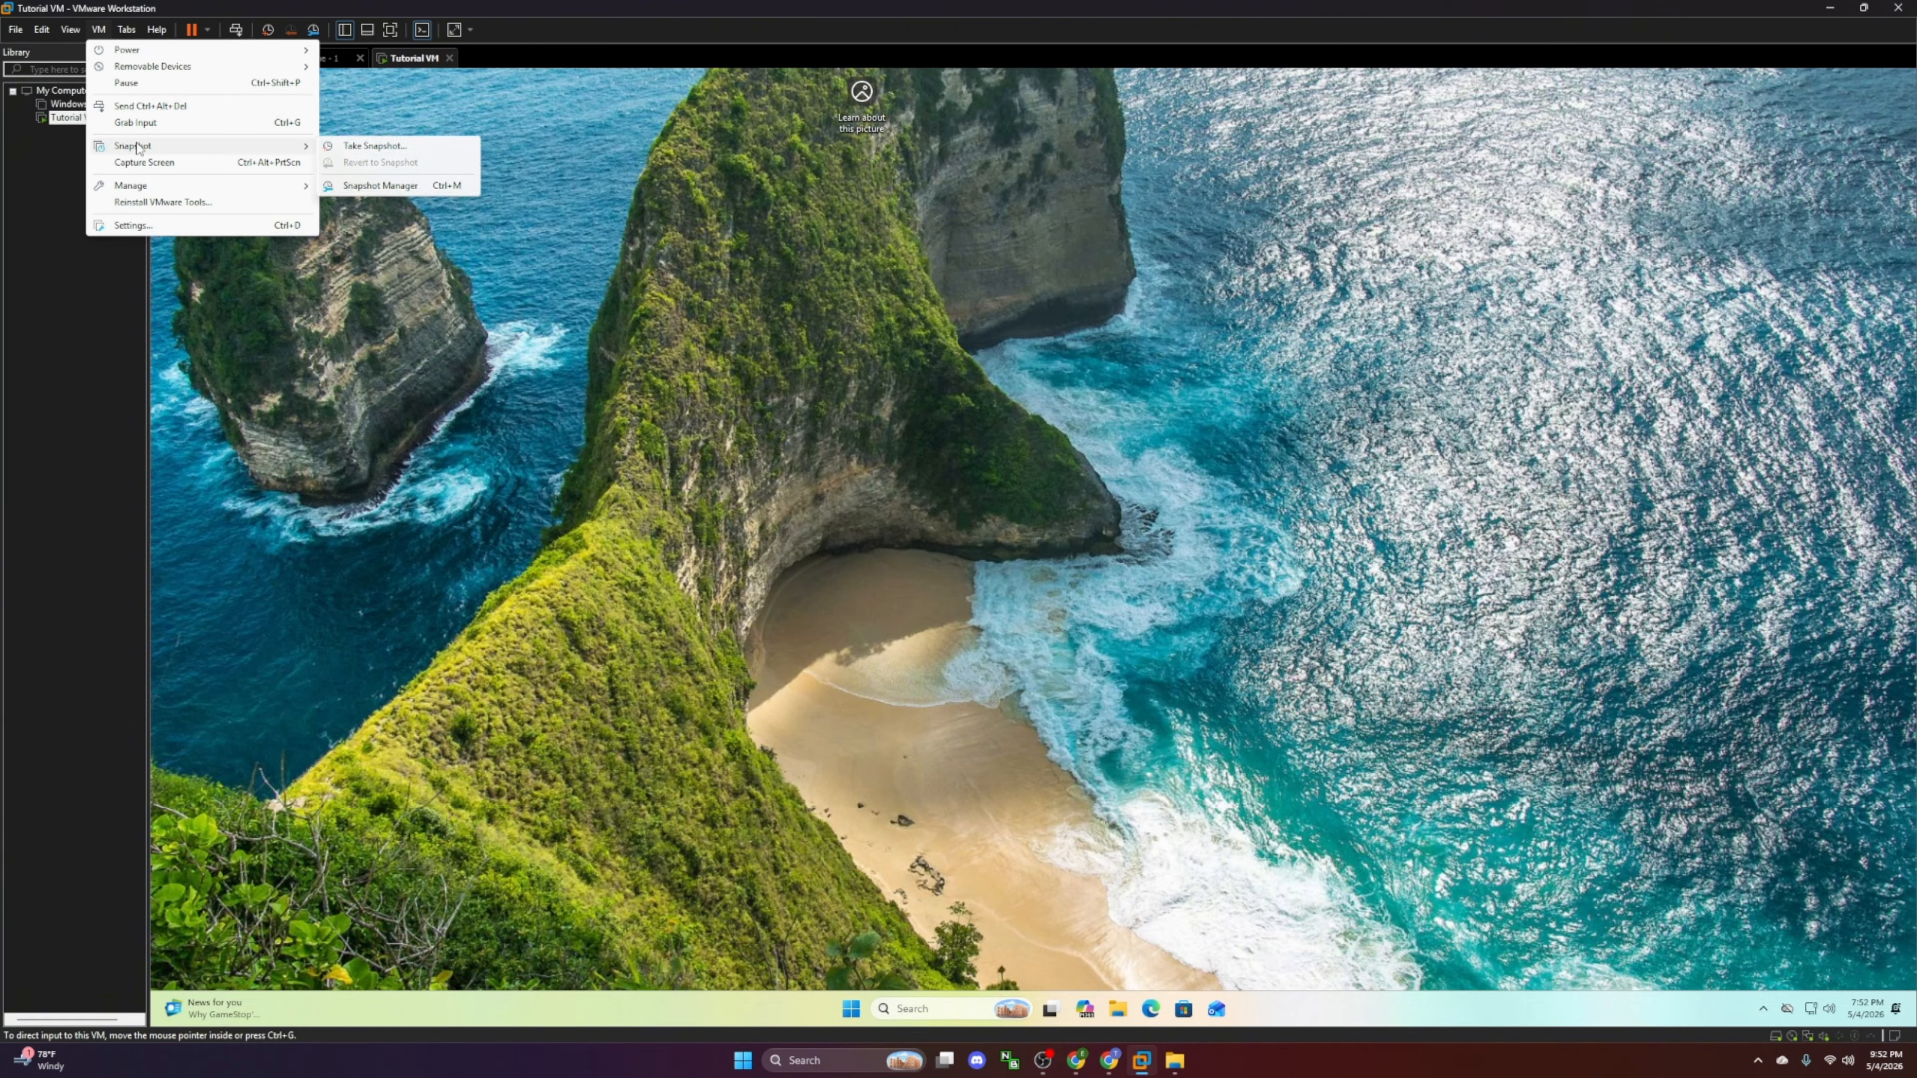
{"action": "mouse_move", "coordinate": [144, 148]}
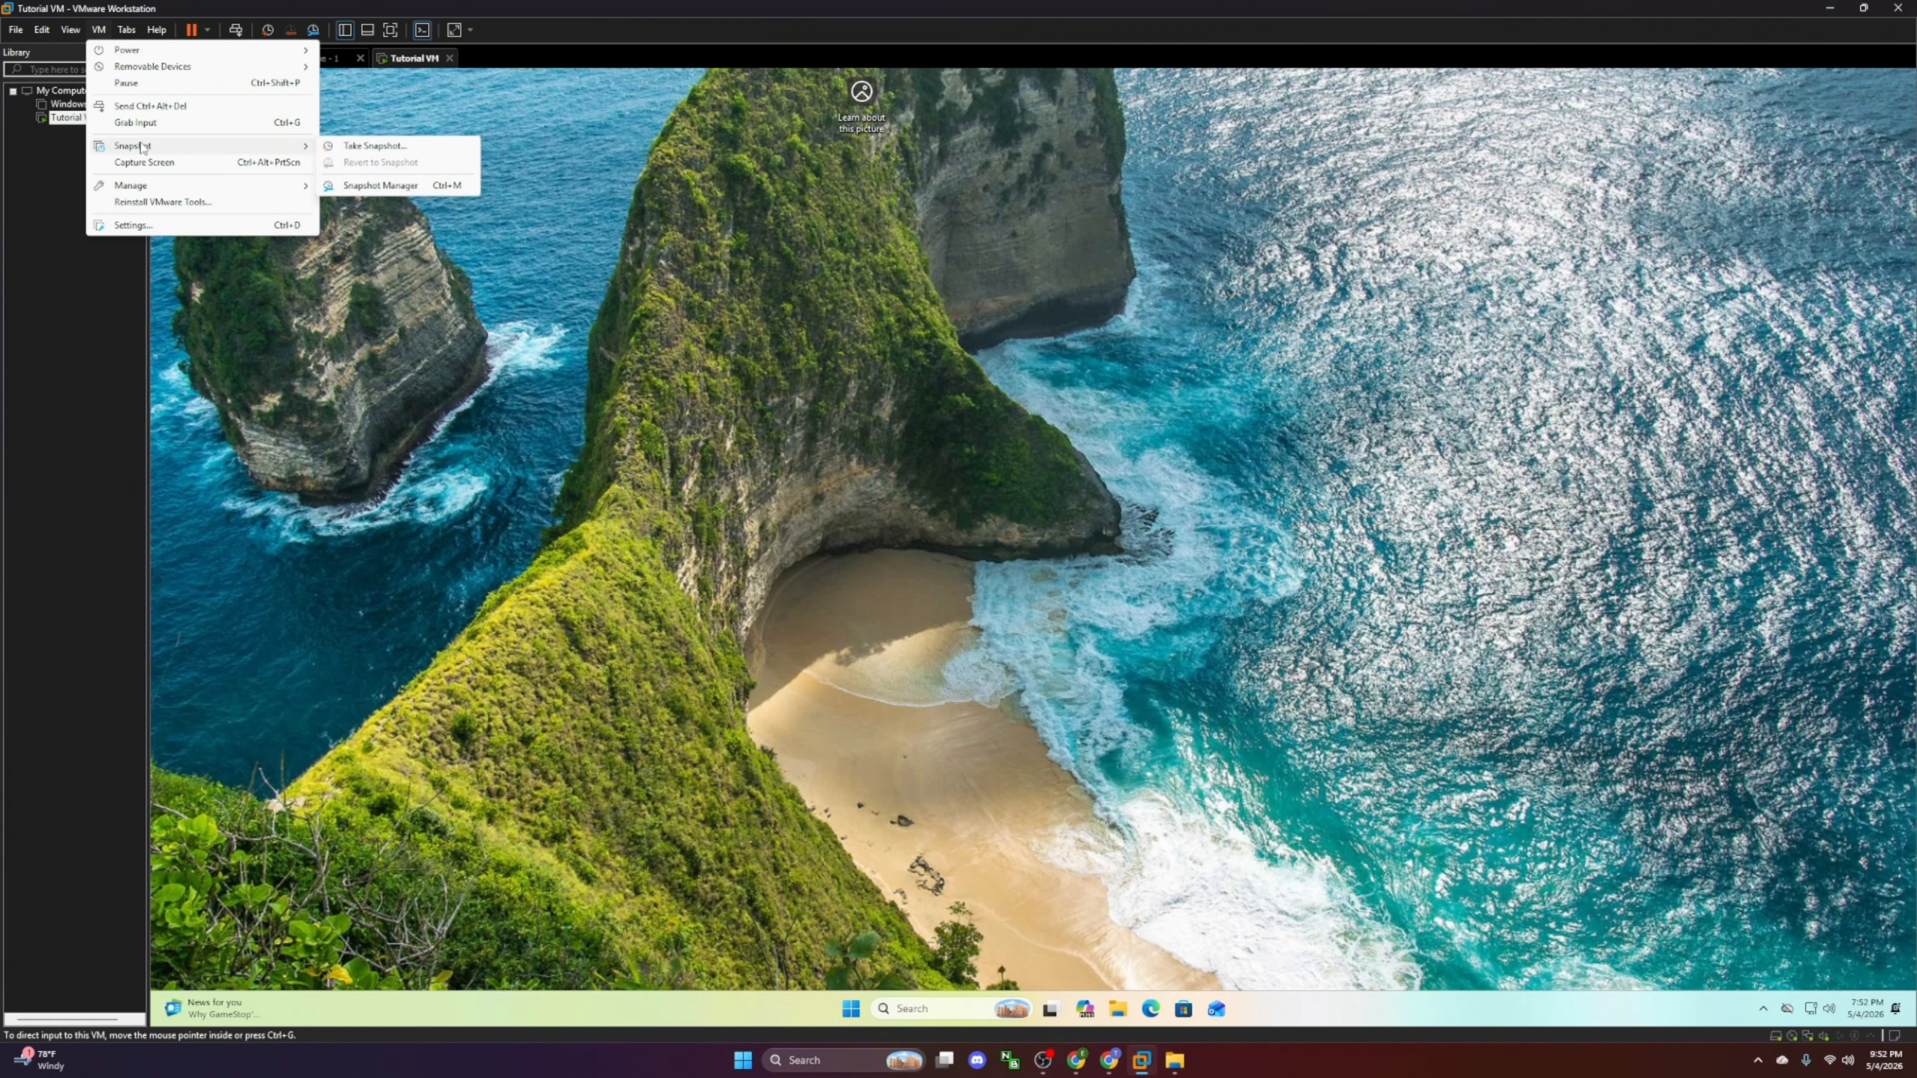
{"action": "left_click", "coordinate": [374, 146]}
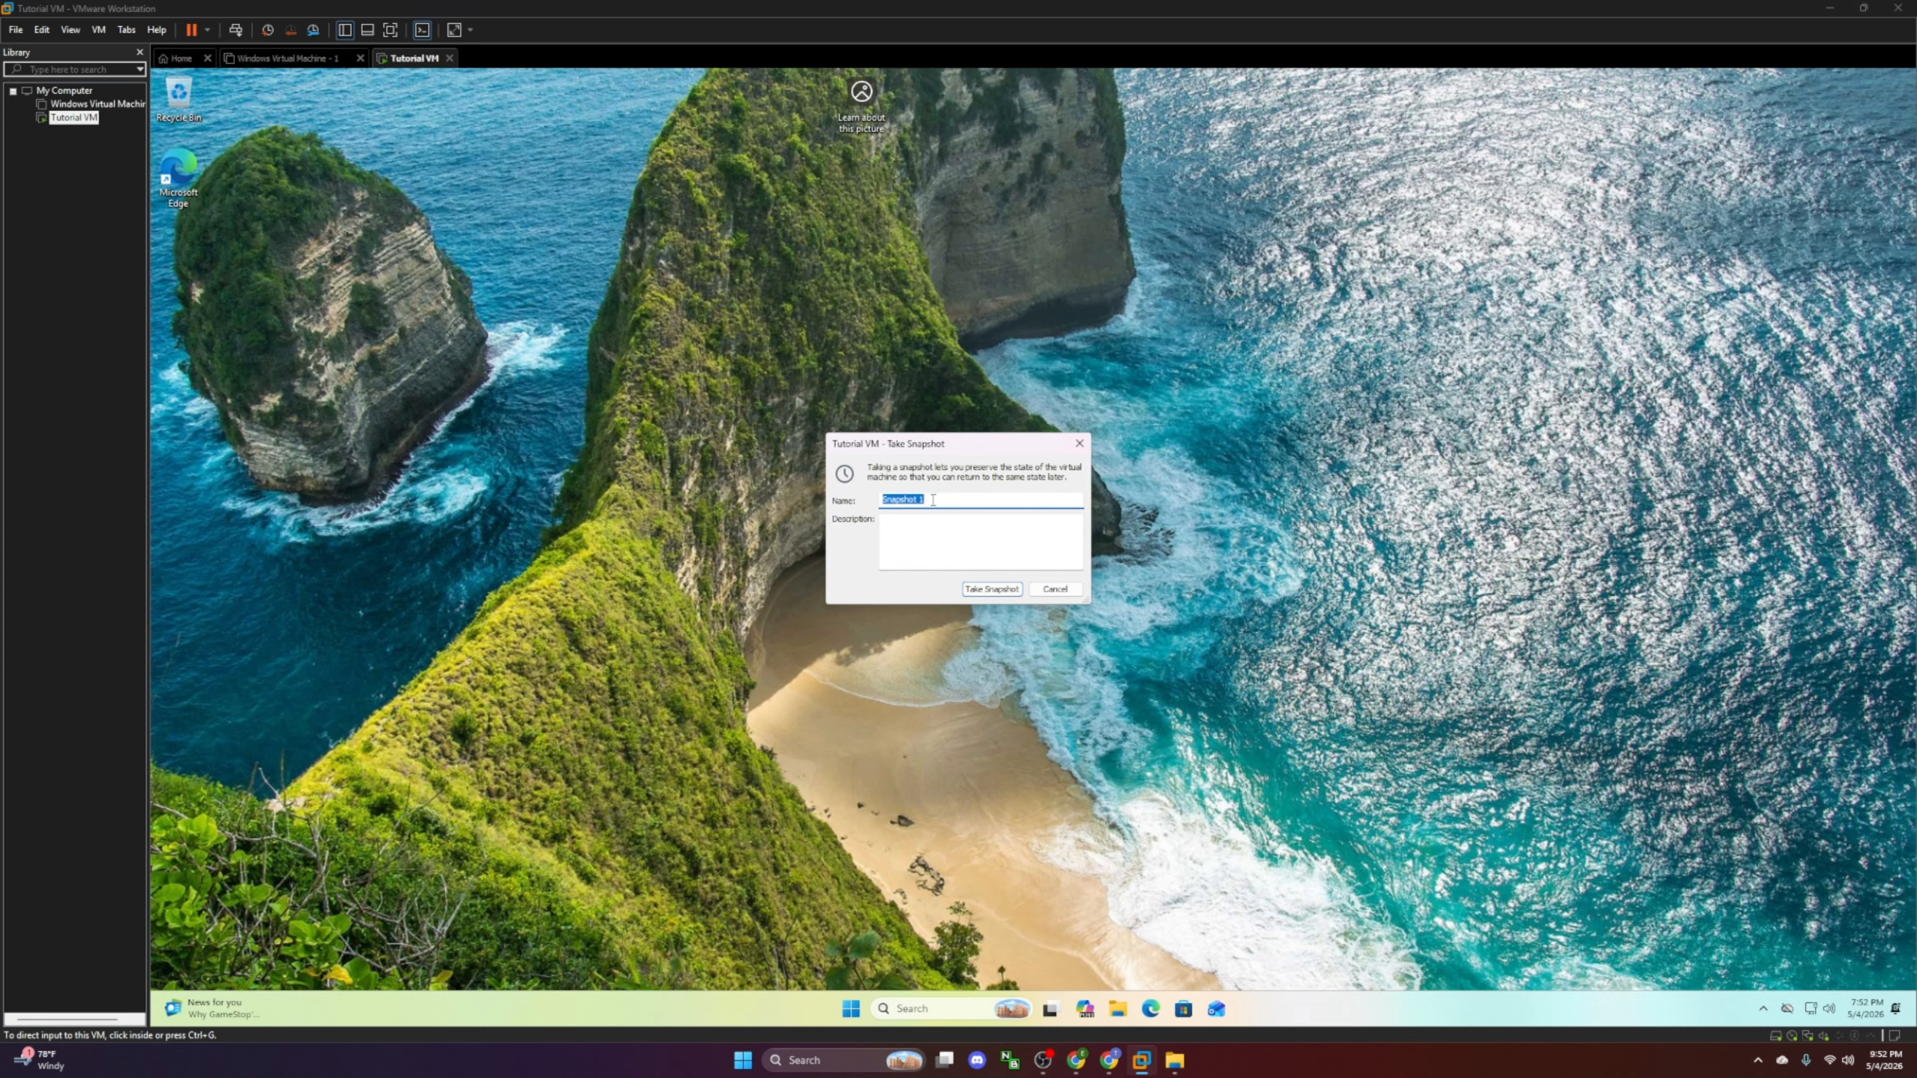
{"action": "key", "text": "BackSpace"}
{"action": "type", "text": "Normal, from scrat"}
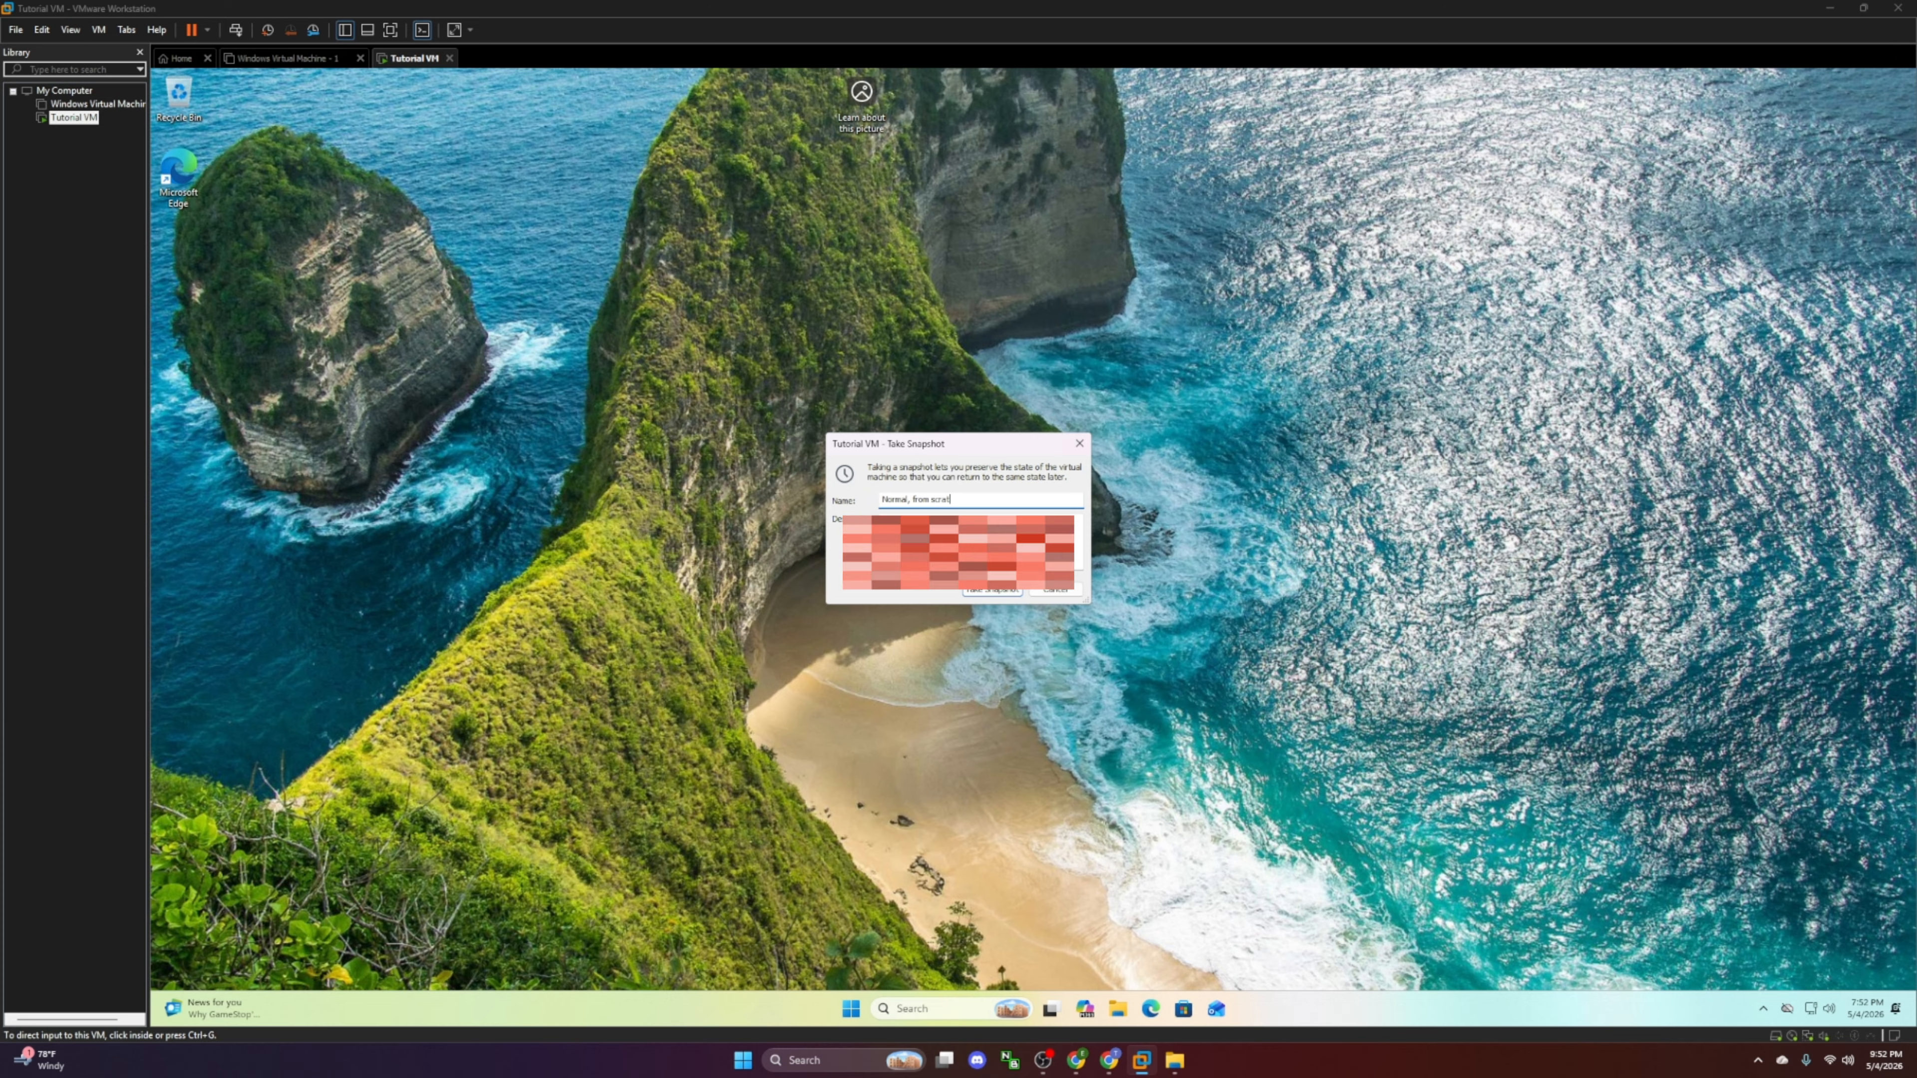
{"action": "type", "text": "ch - Tutorial VM"}
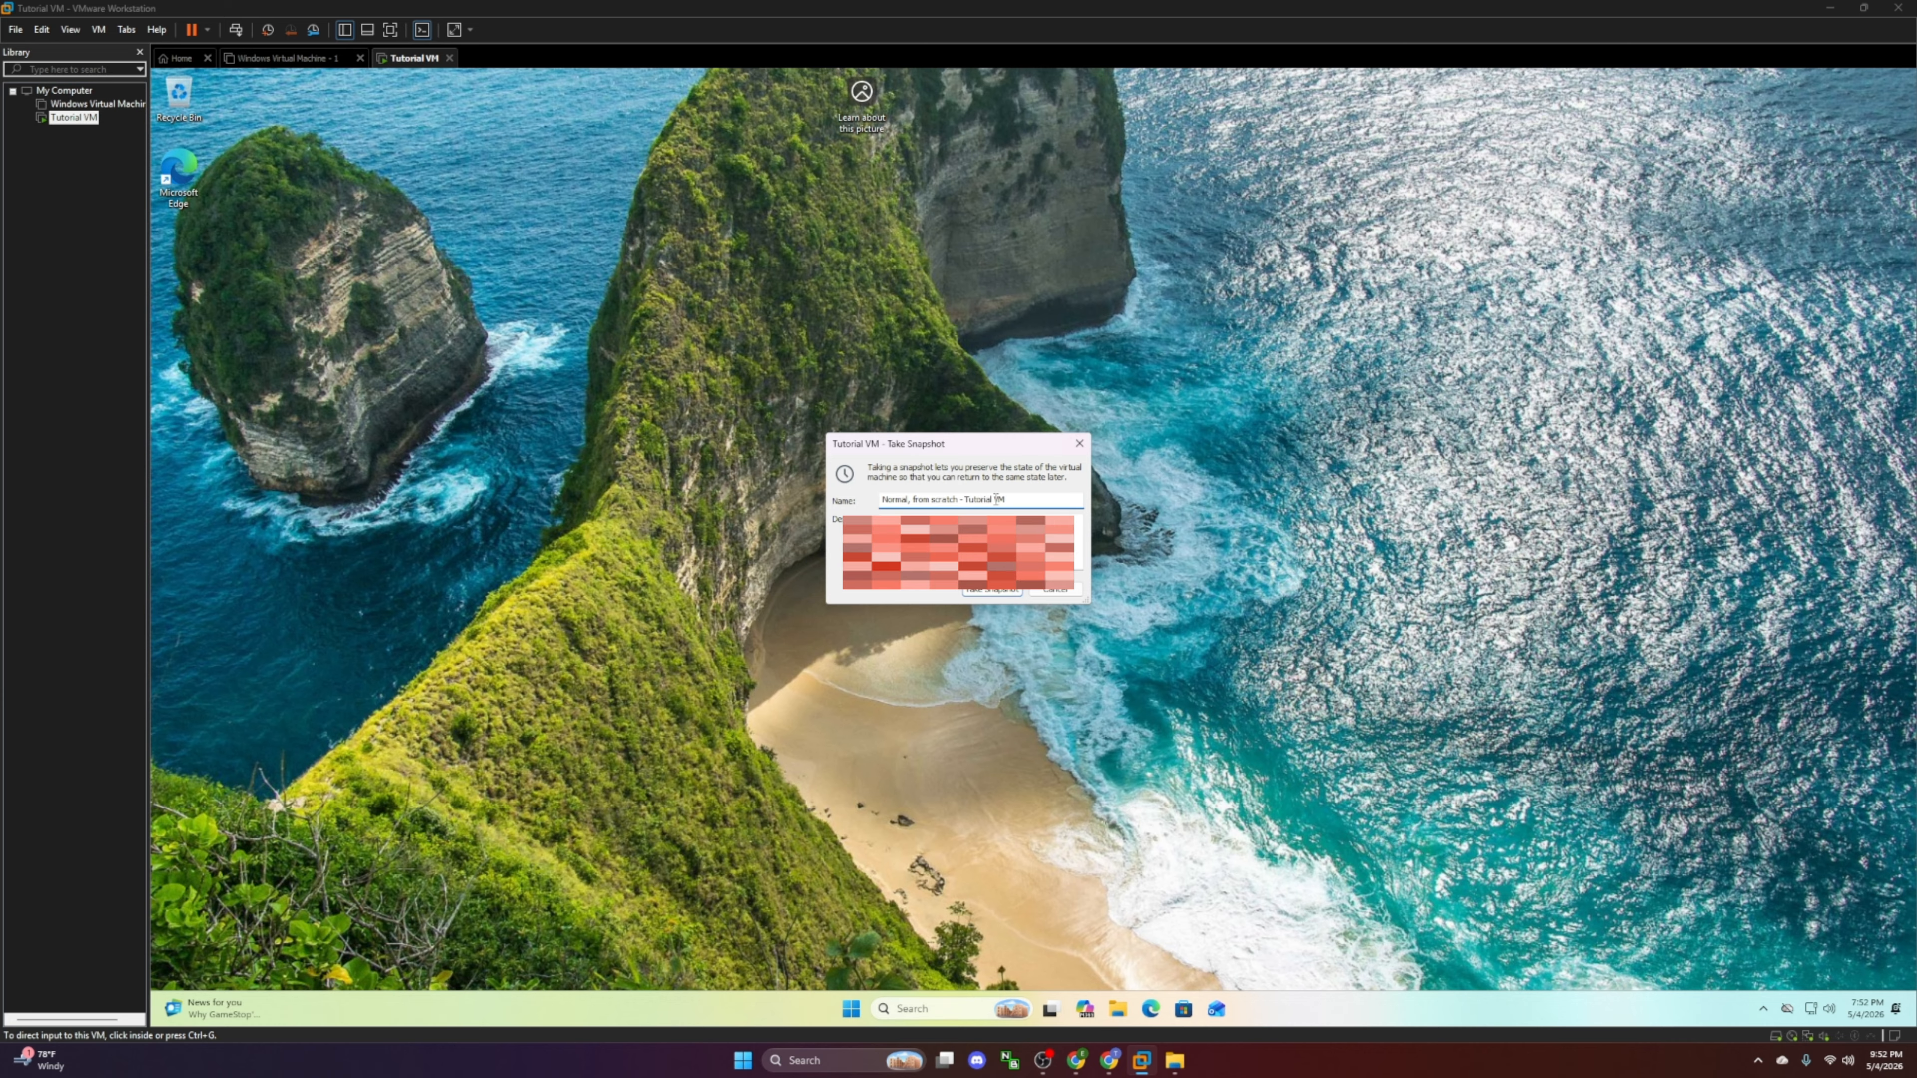
{"action": "key", "text": "Tab"}
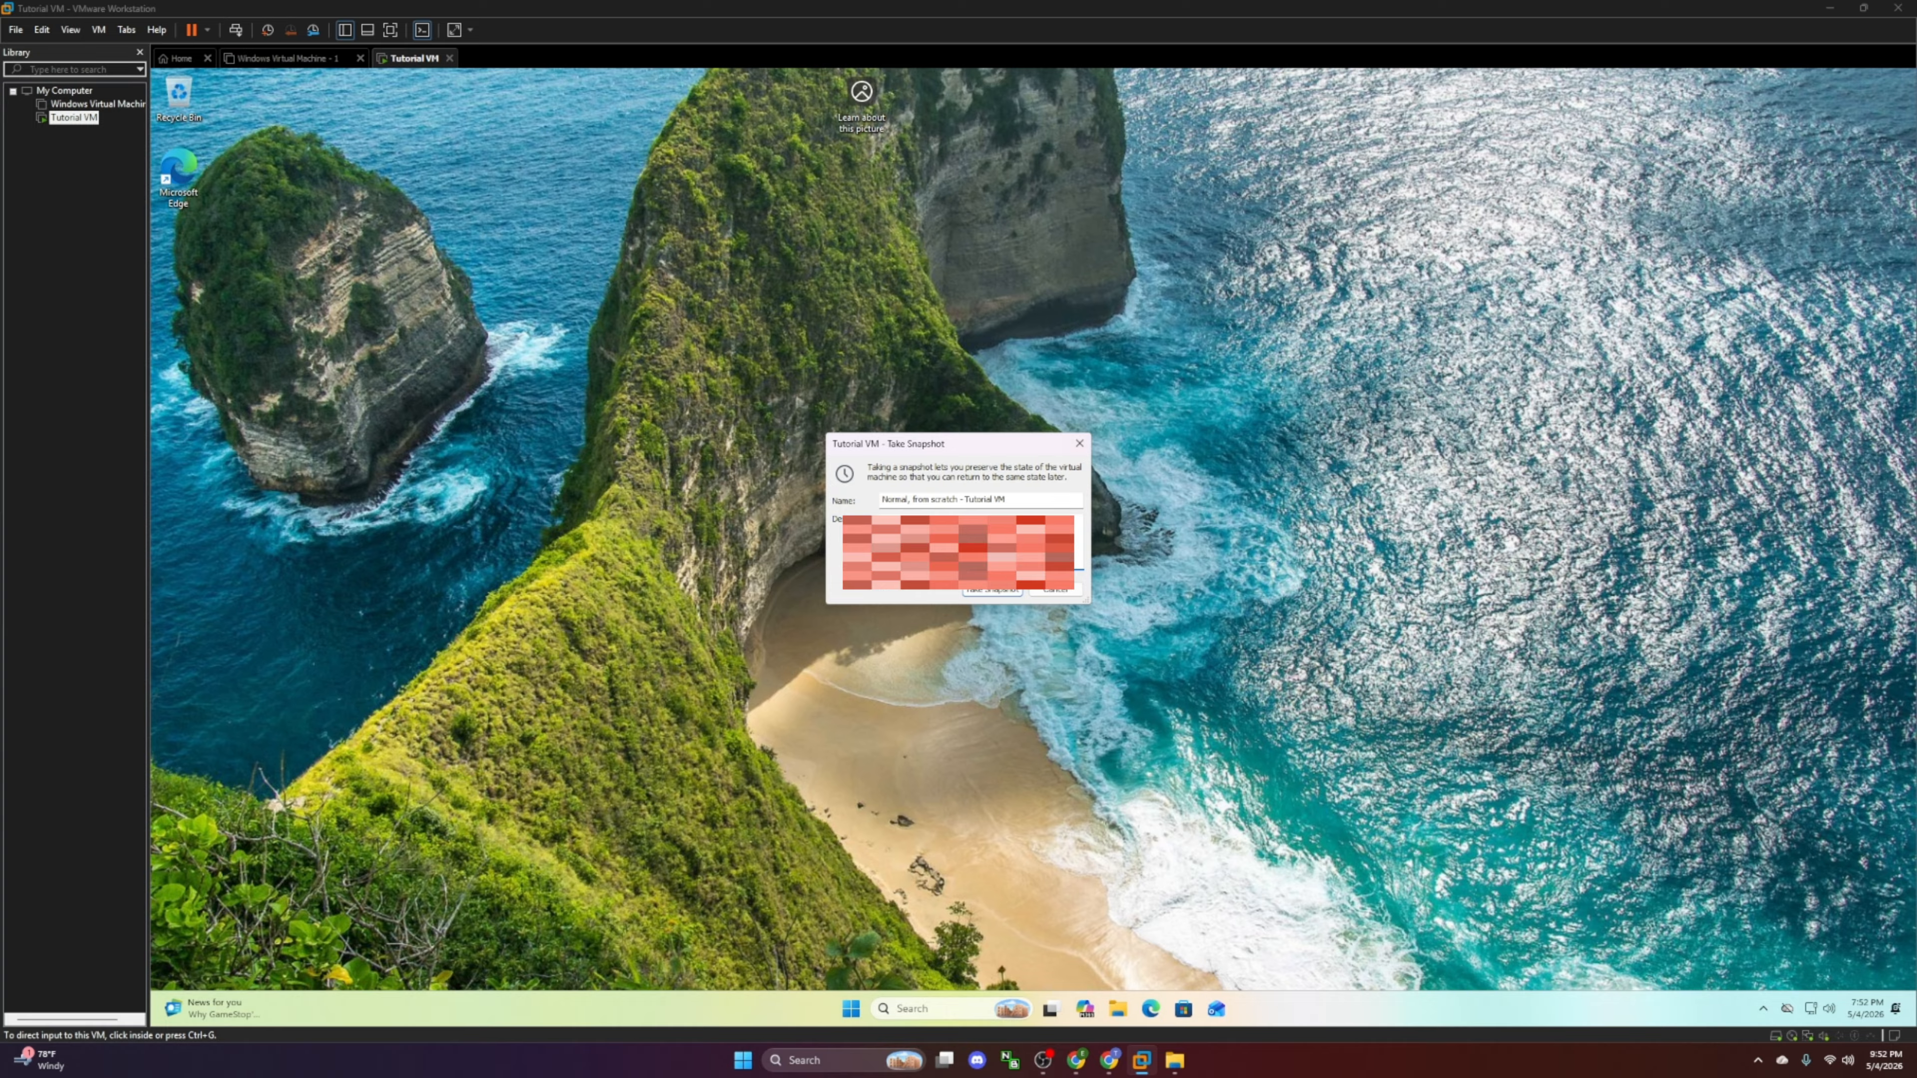
{"action": "left_click", "coordinate": [996, 591]}
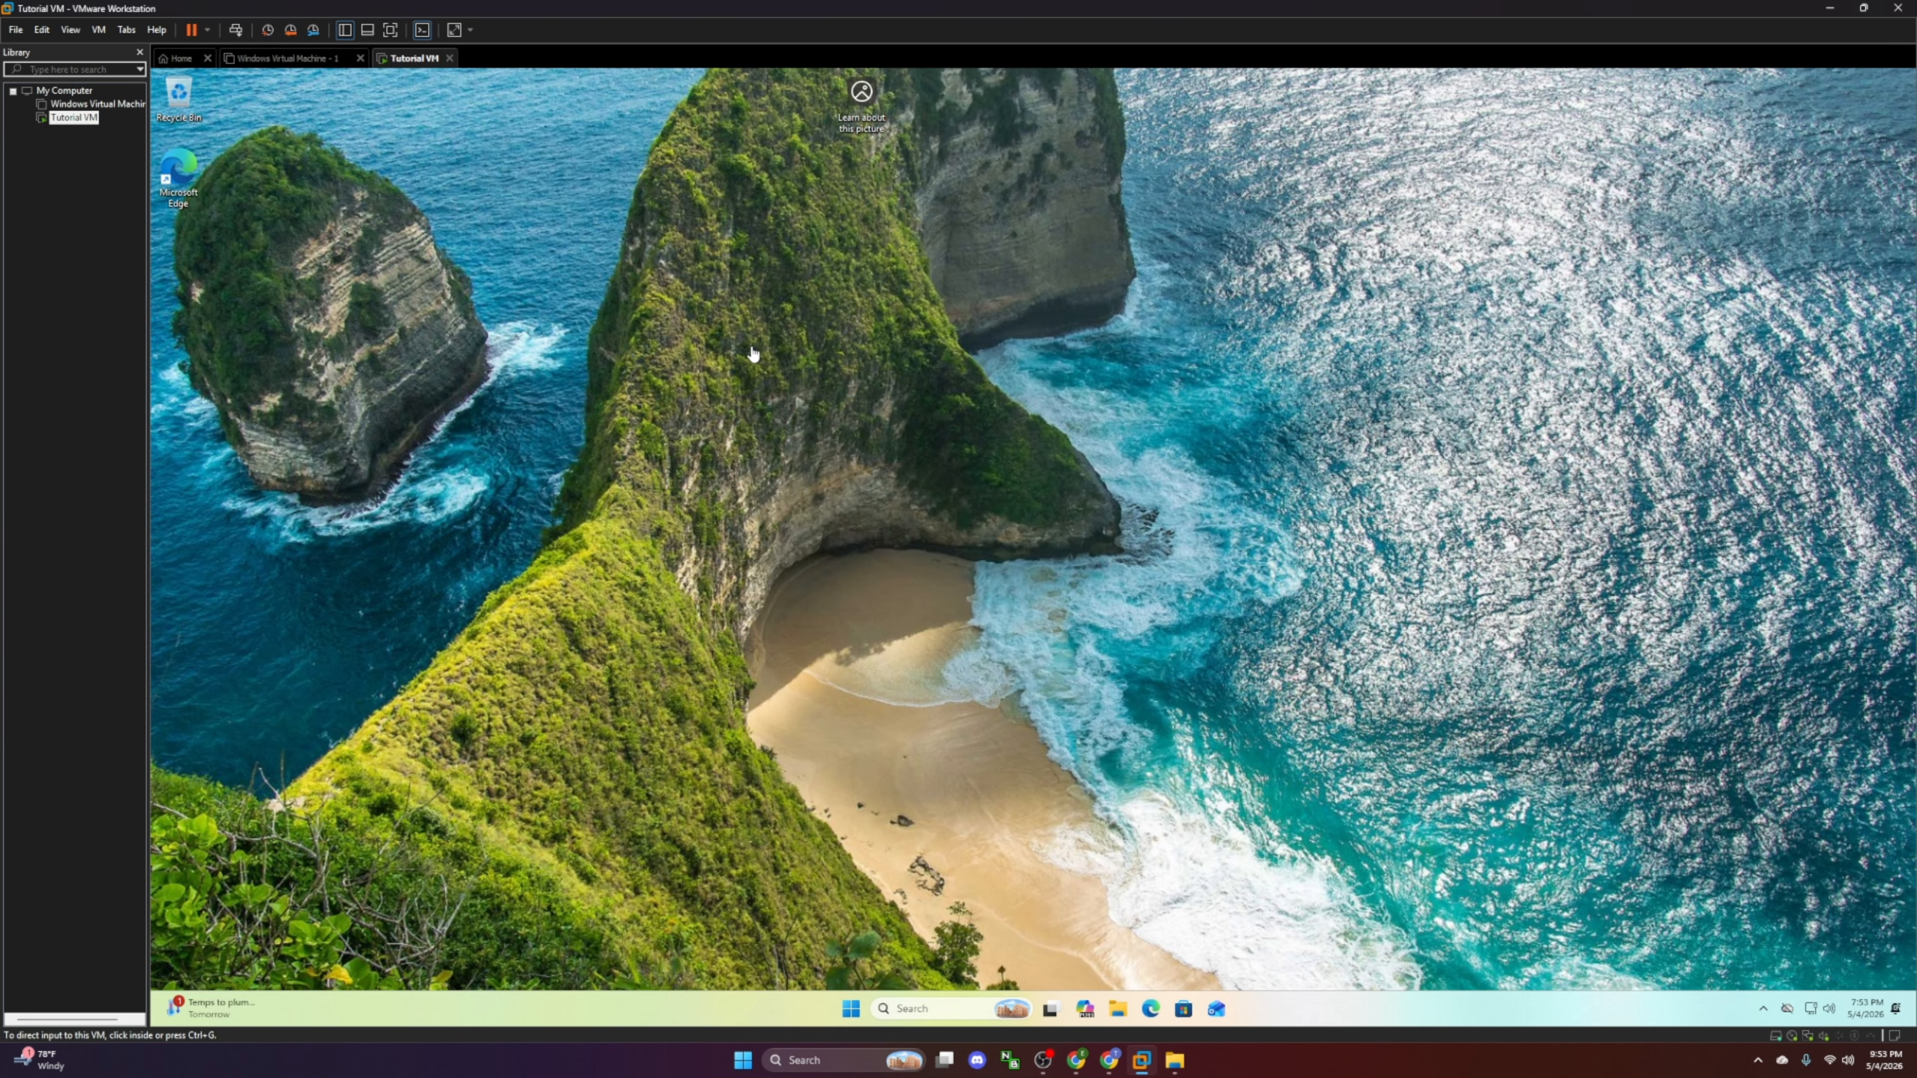
{"action": "left_click", "coordinate": [206, 28]}
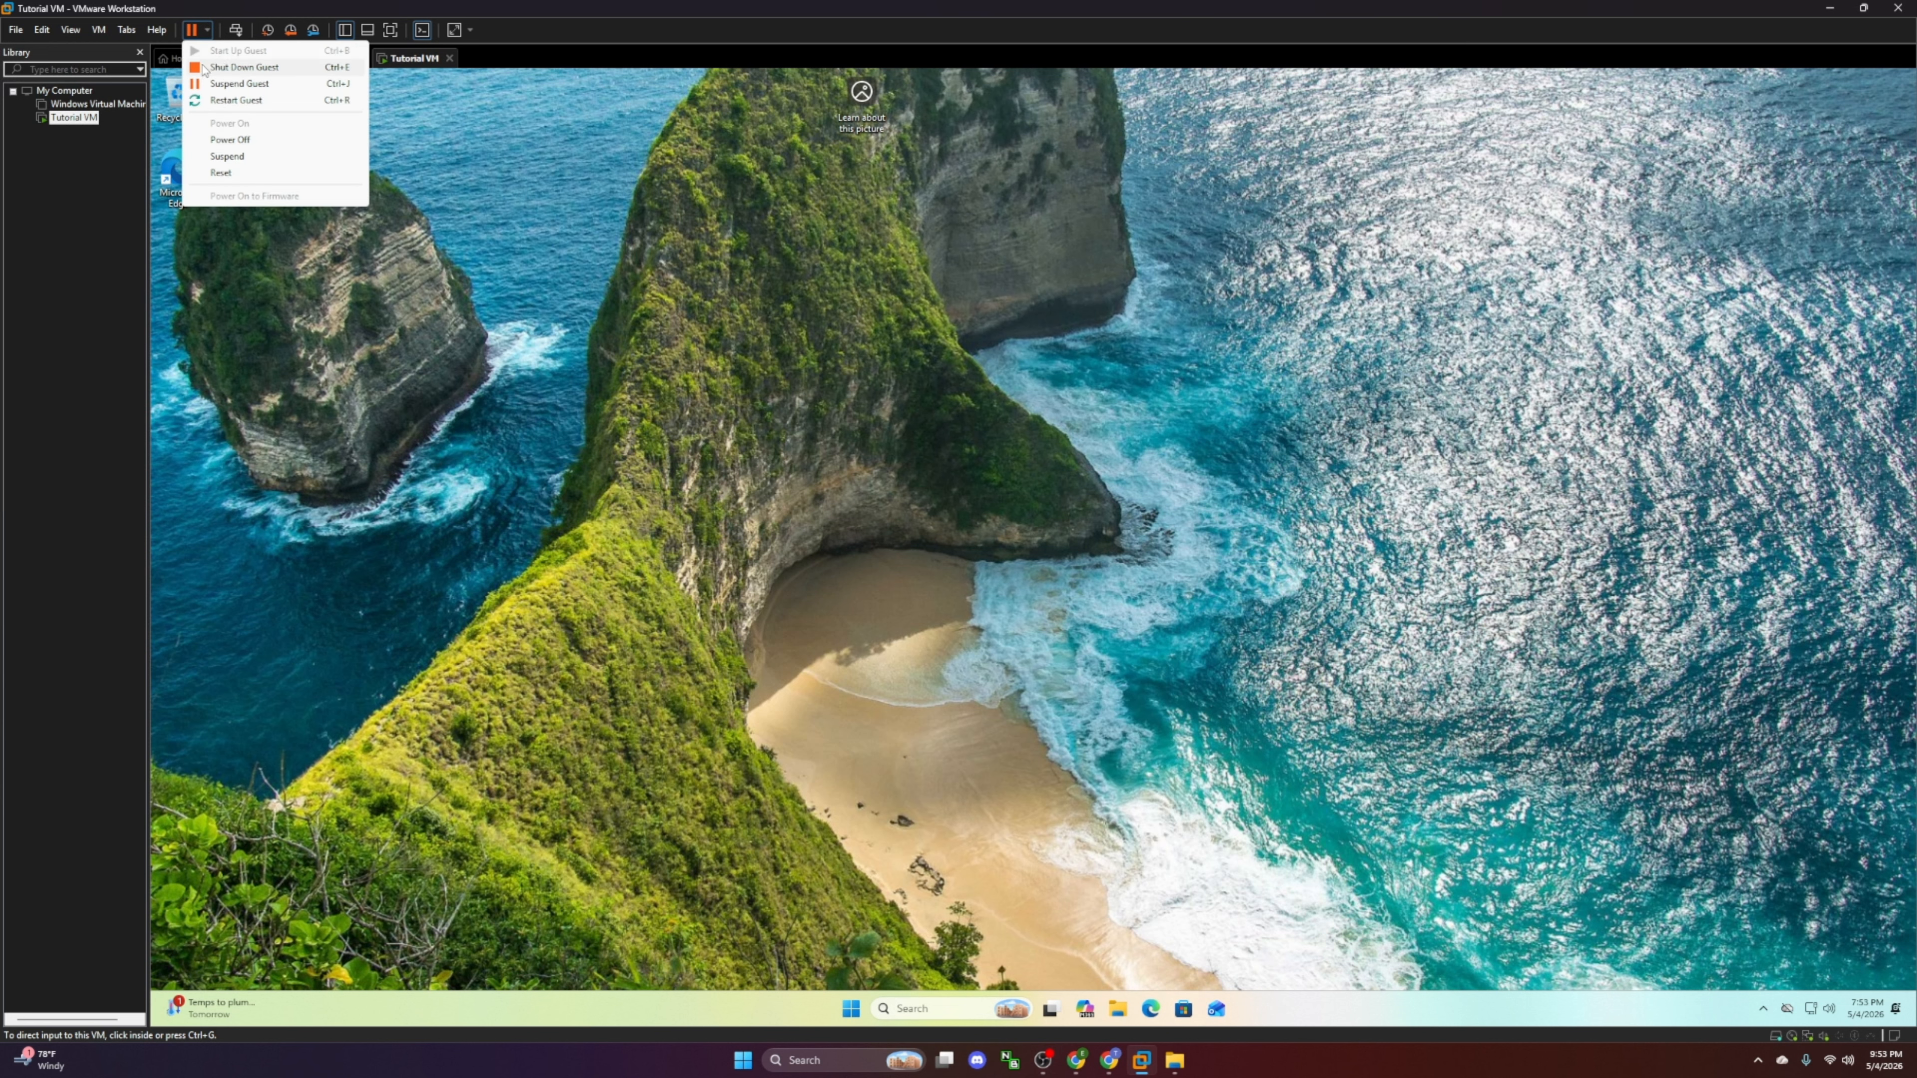
{"action": "left_click", "coordinate": [98, 29]}
{"action": "mouse_move", "coordinate": [143, 147]}
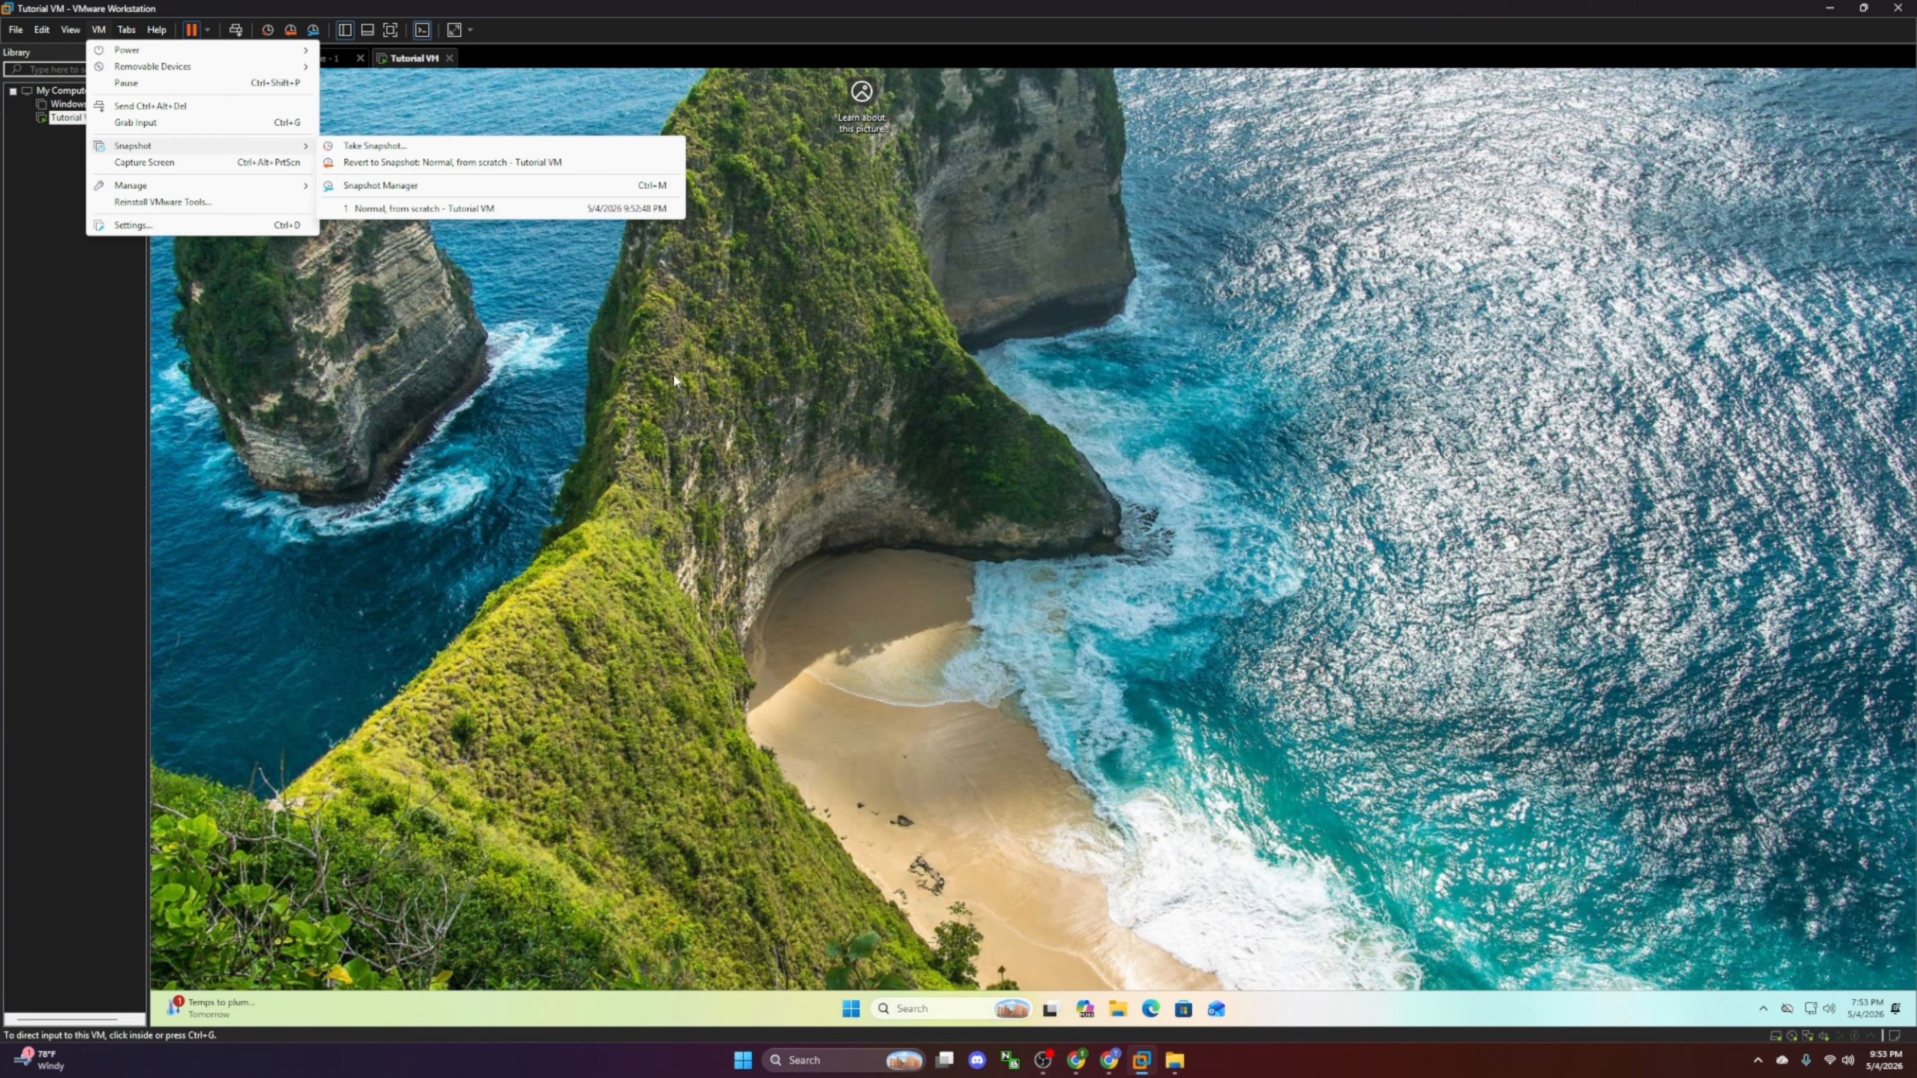
{"action": "left_click", "coordinate": [867, 433]}
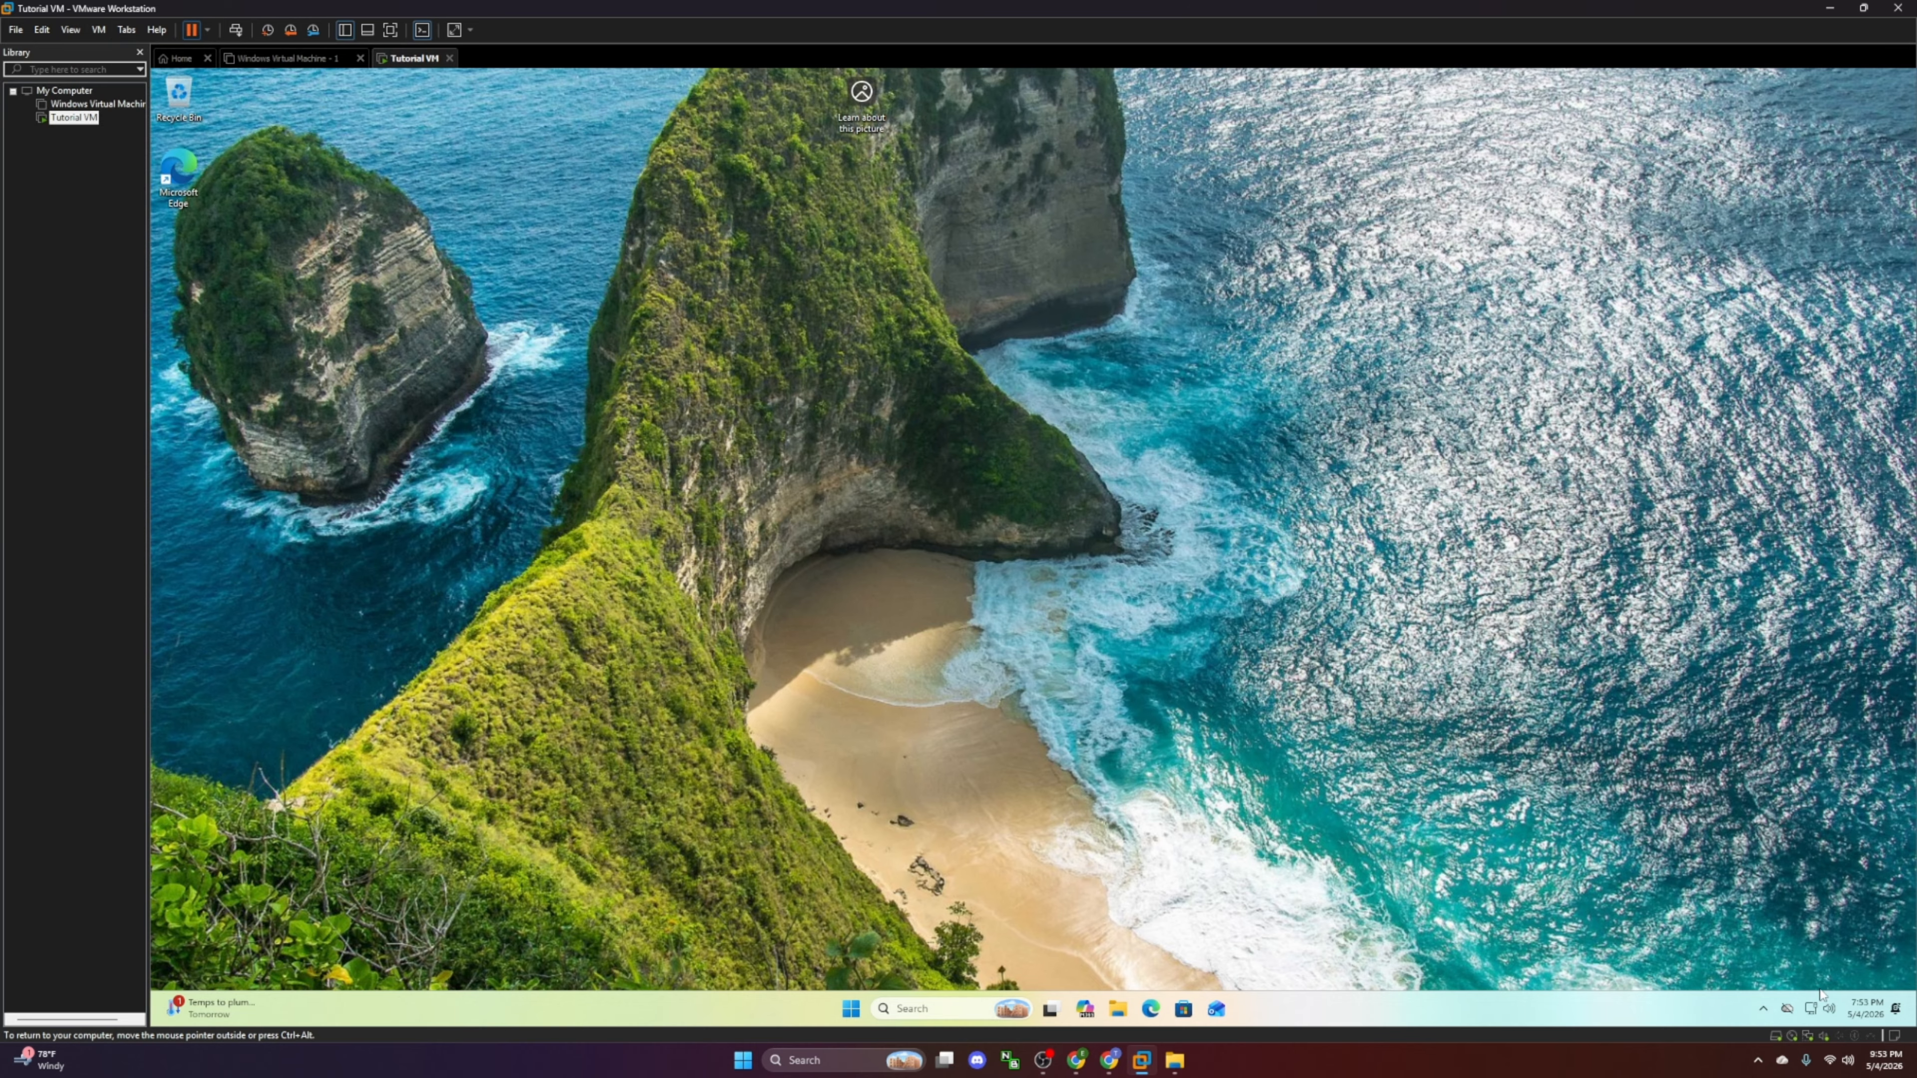
{"action": "left_click", "coordinate": [1836, 1062]}
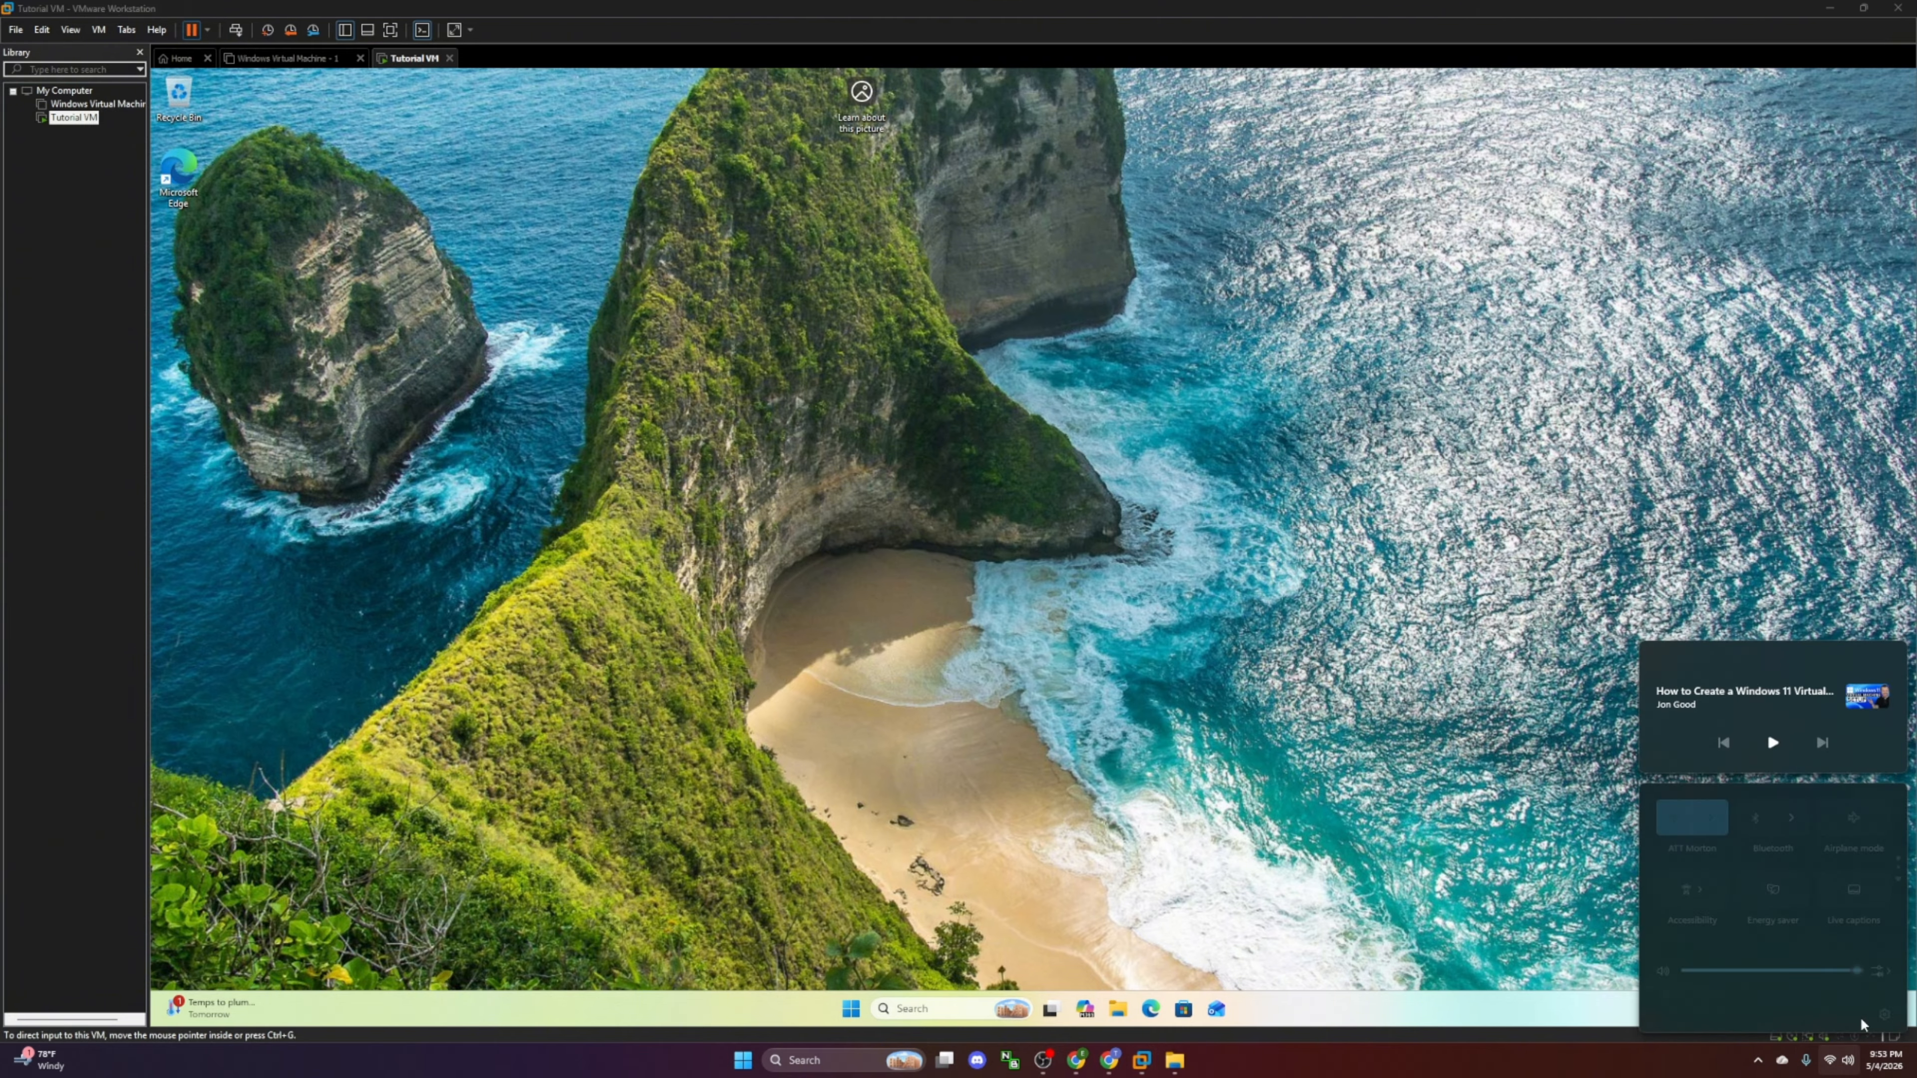
{"action": "left_click", "coordinate": [1836, 1061]}
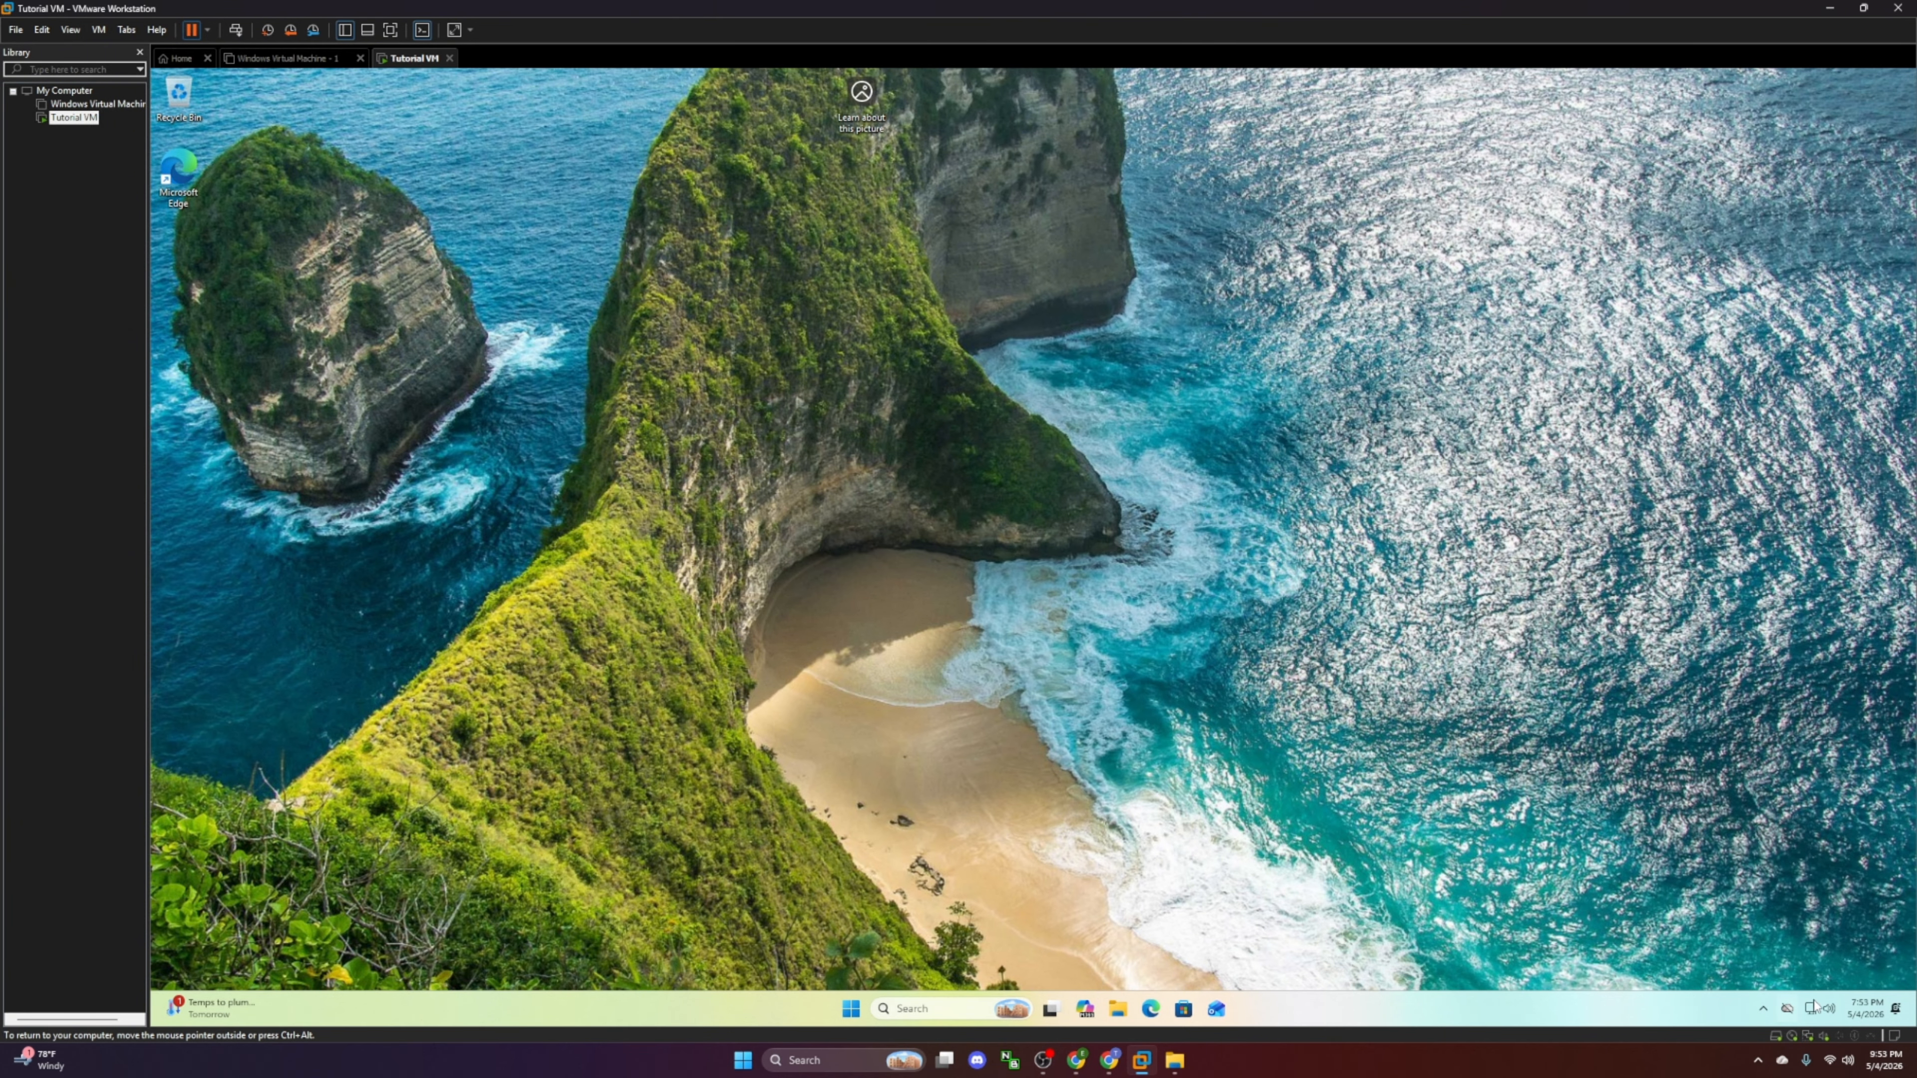
{"action": "left_click", "coordinate": [1818, 1008]}
{"action": "left_click", "coordinate": [1235, 971]}
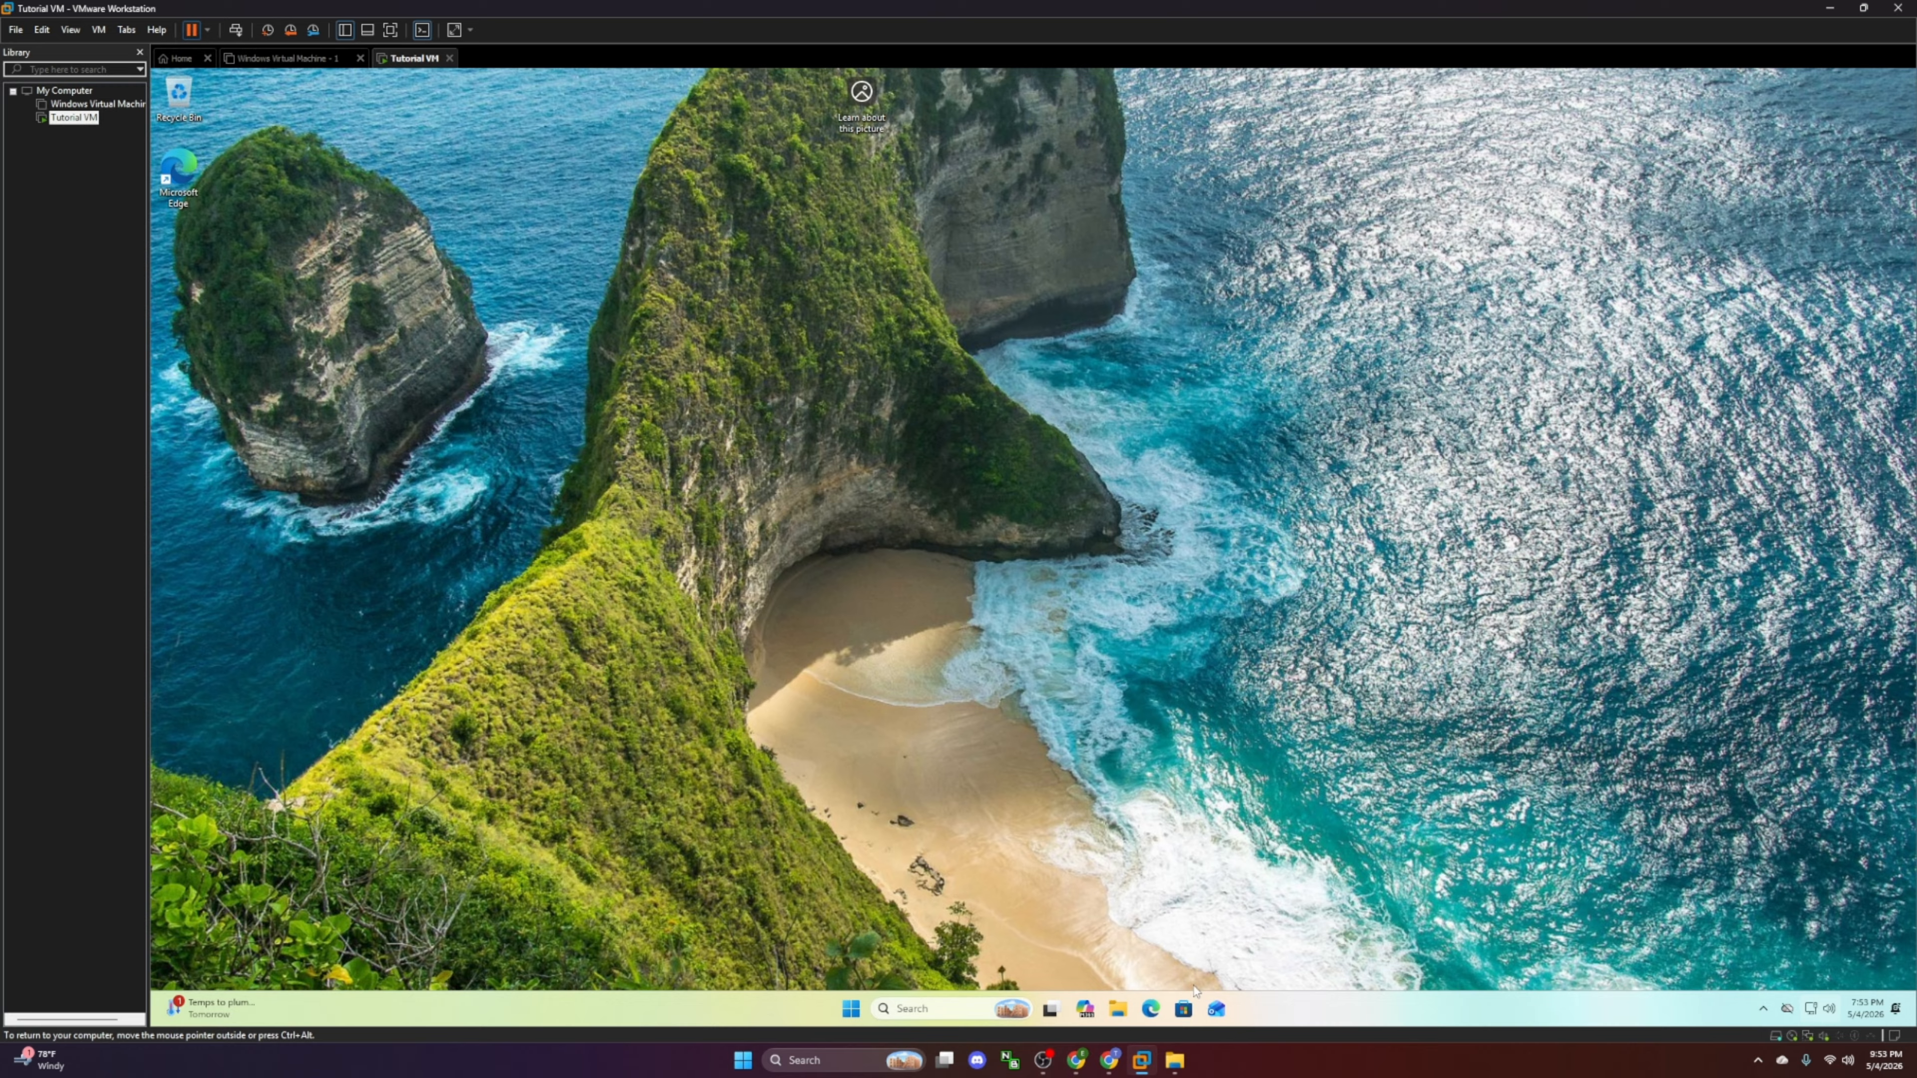
Step: Open Microsoft Edge in the guest and complete the welcome prompts without personal or Google data, keeping regular browser data import enabled
{"action": "left_click", "coordinate": [1150, 1011]}
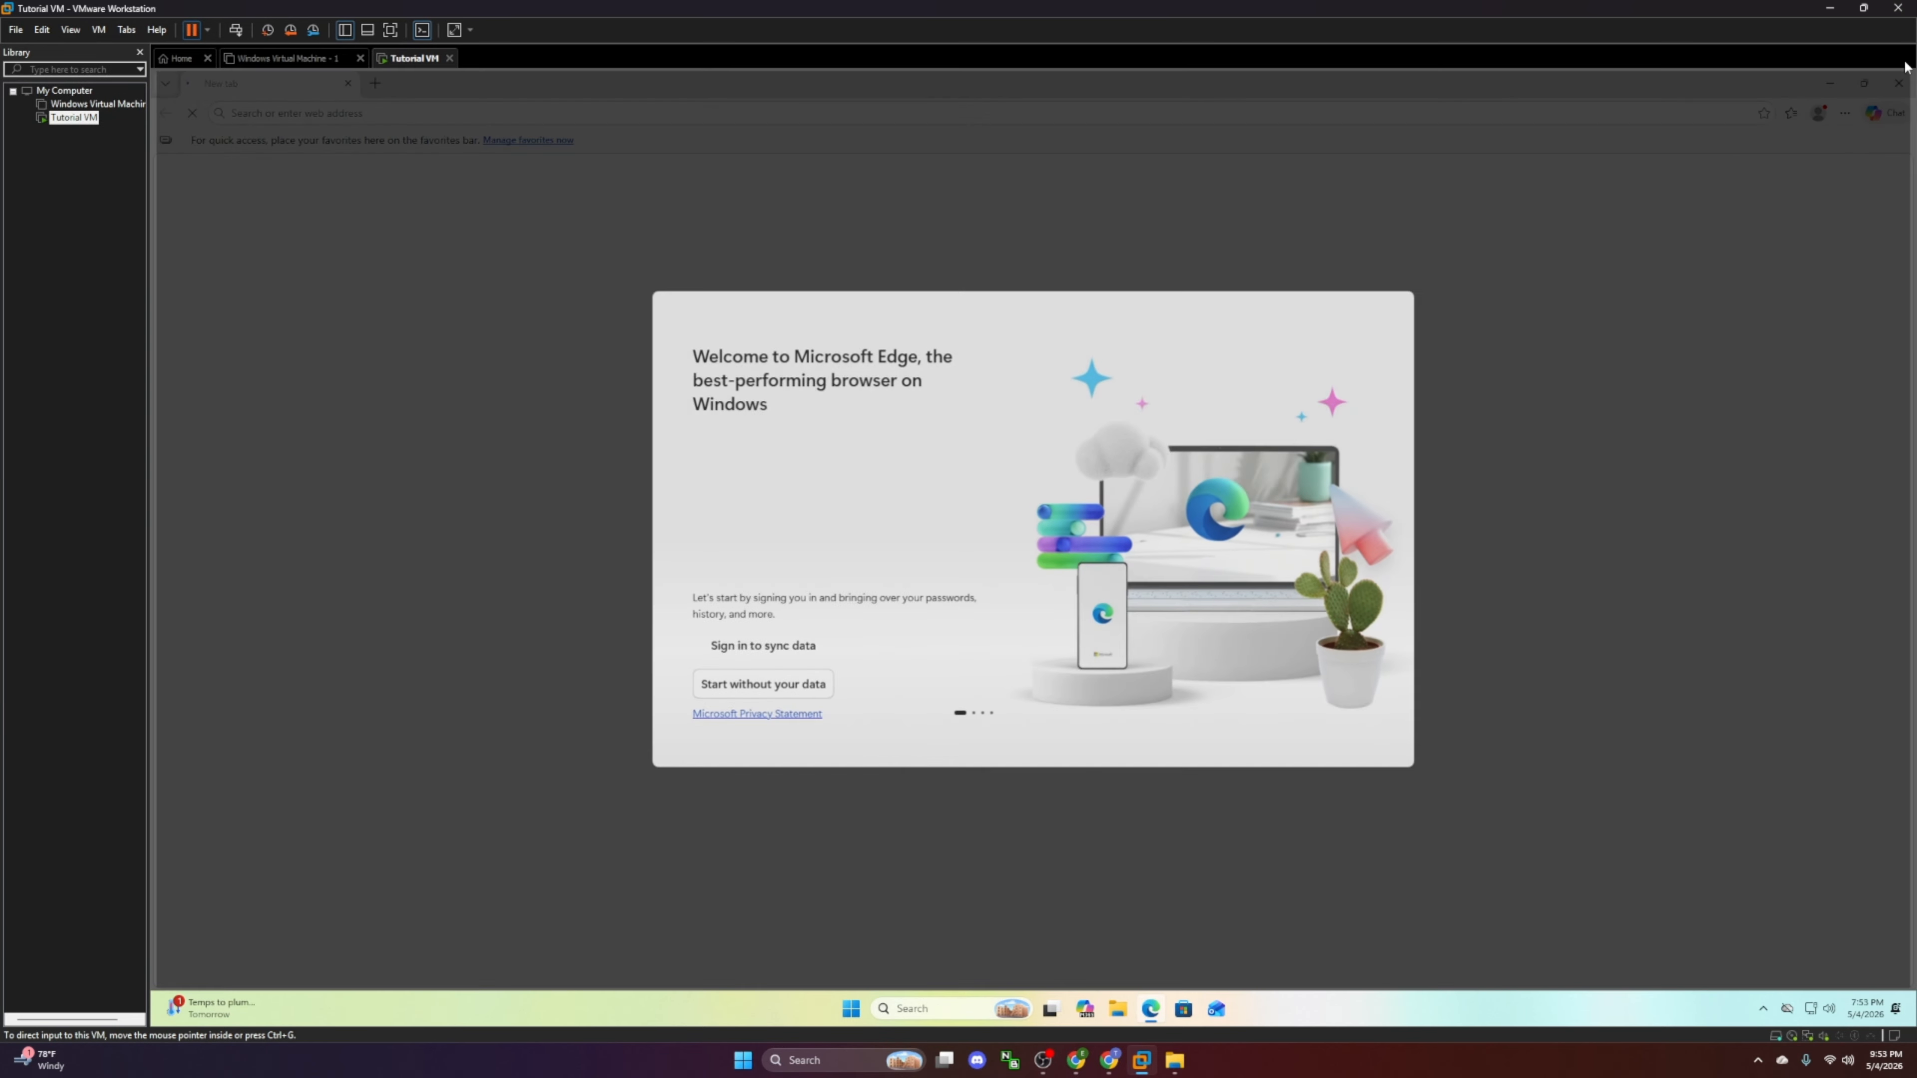
{"action": "left_click", "coordinate": [813, 688]}
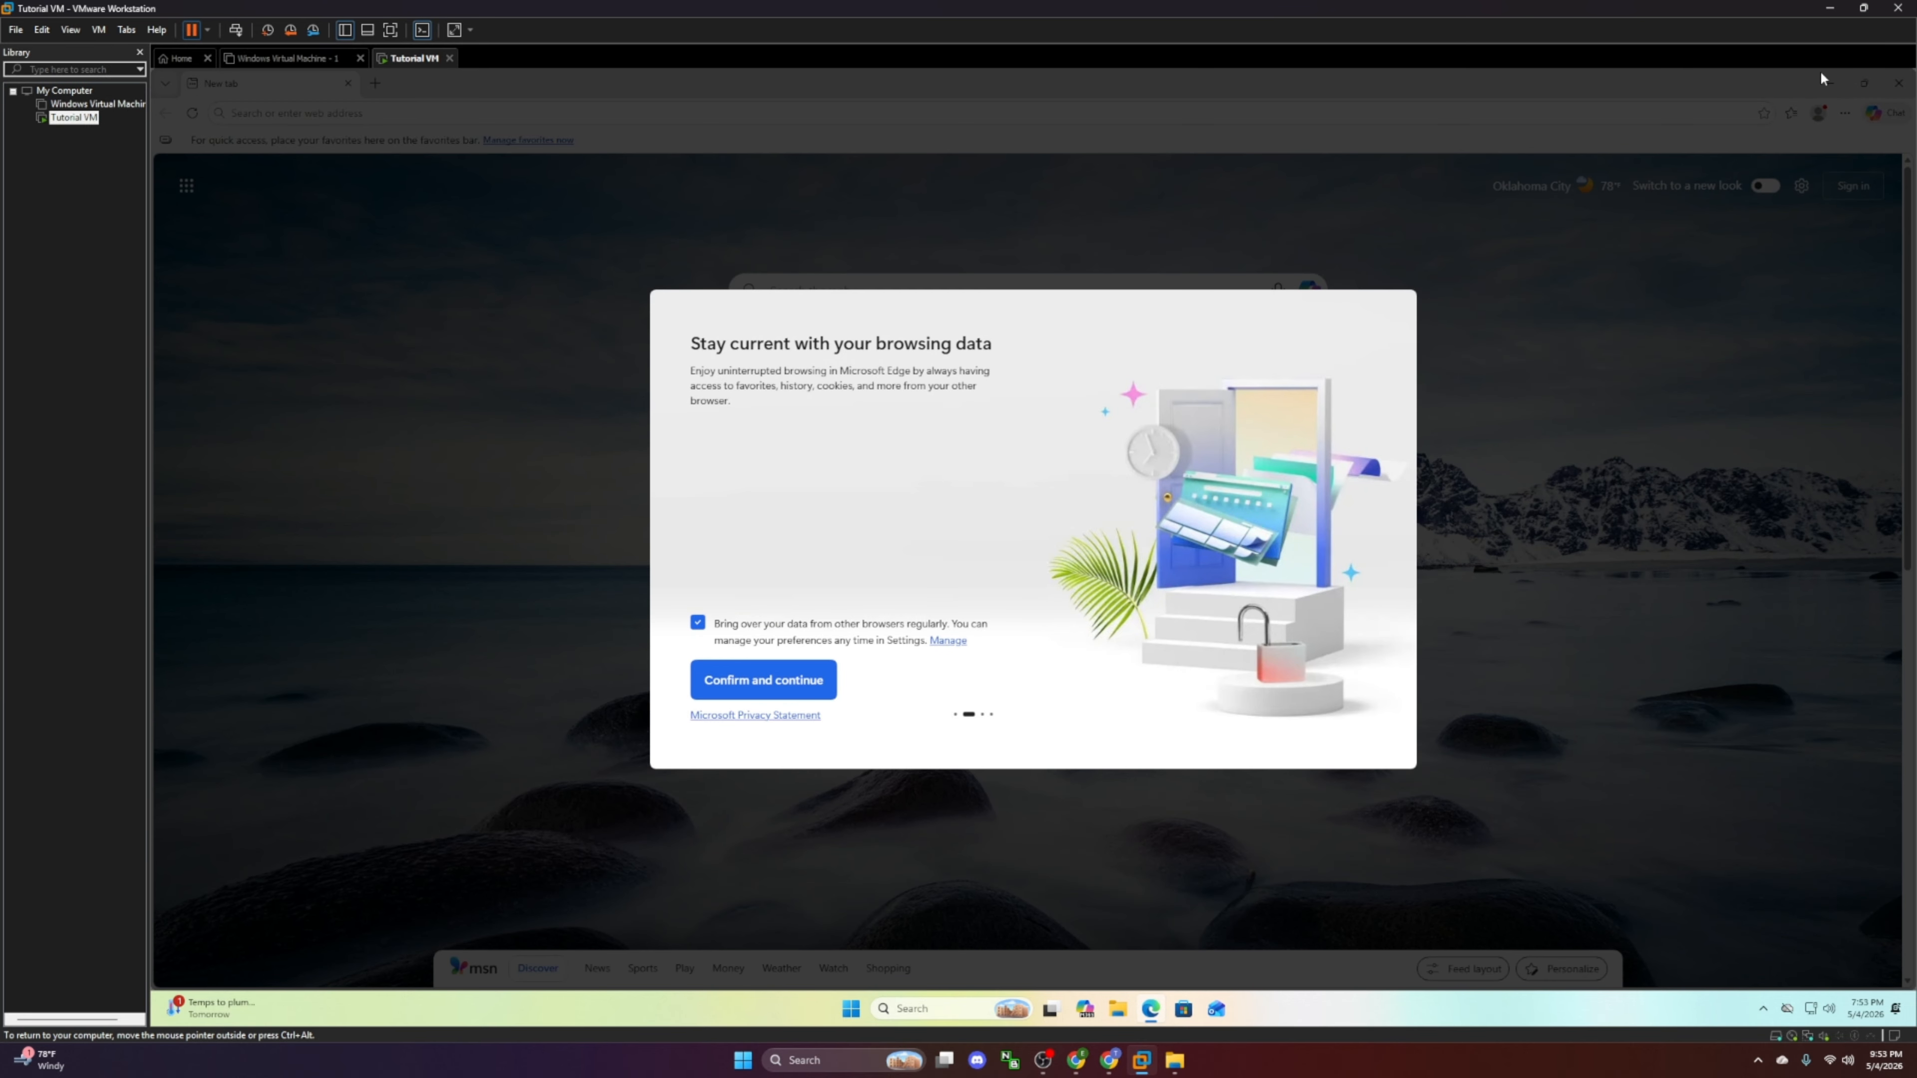
{"action": "left_click", "coordinate": [767, 678]}
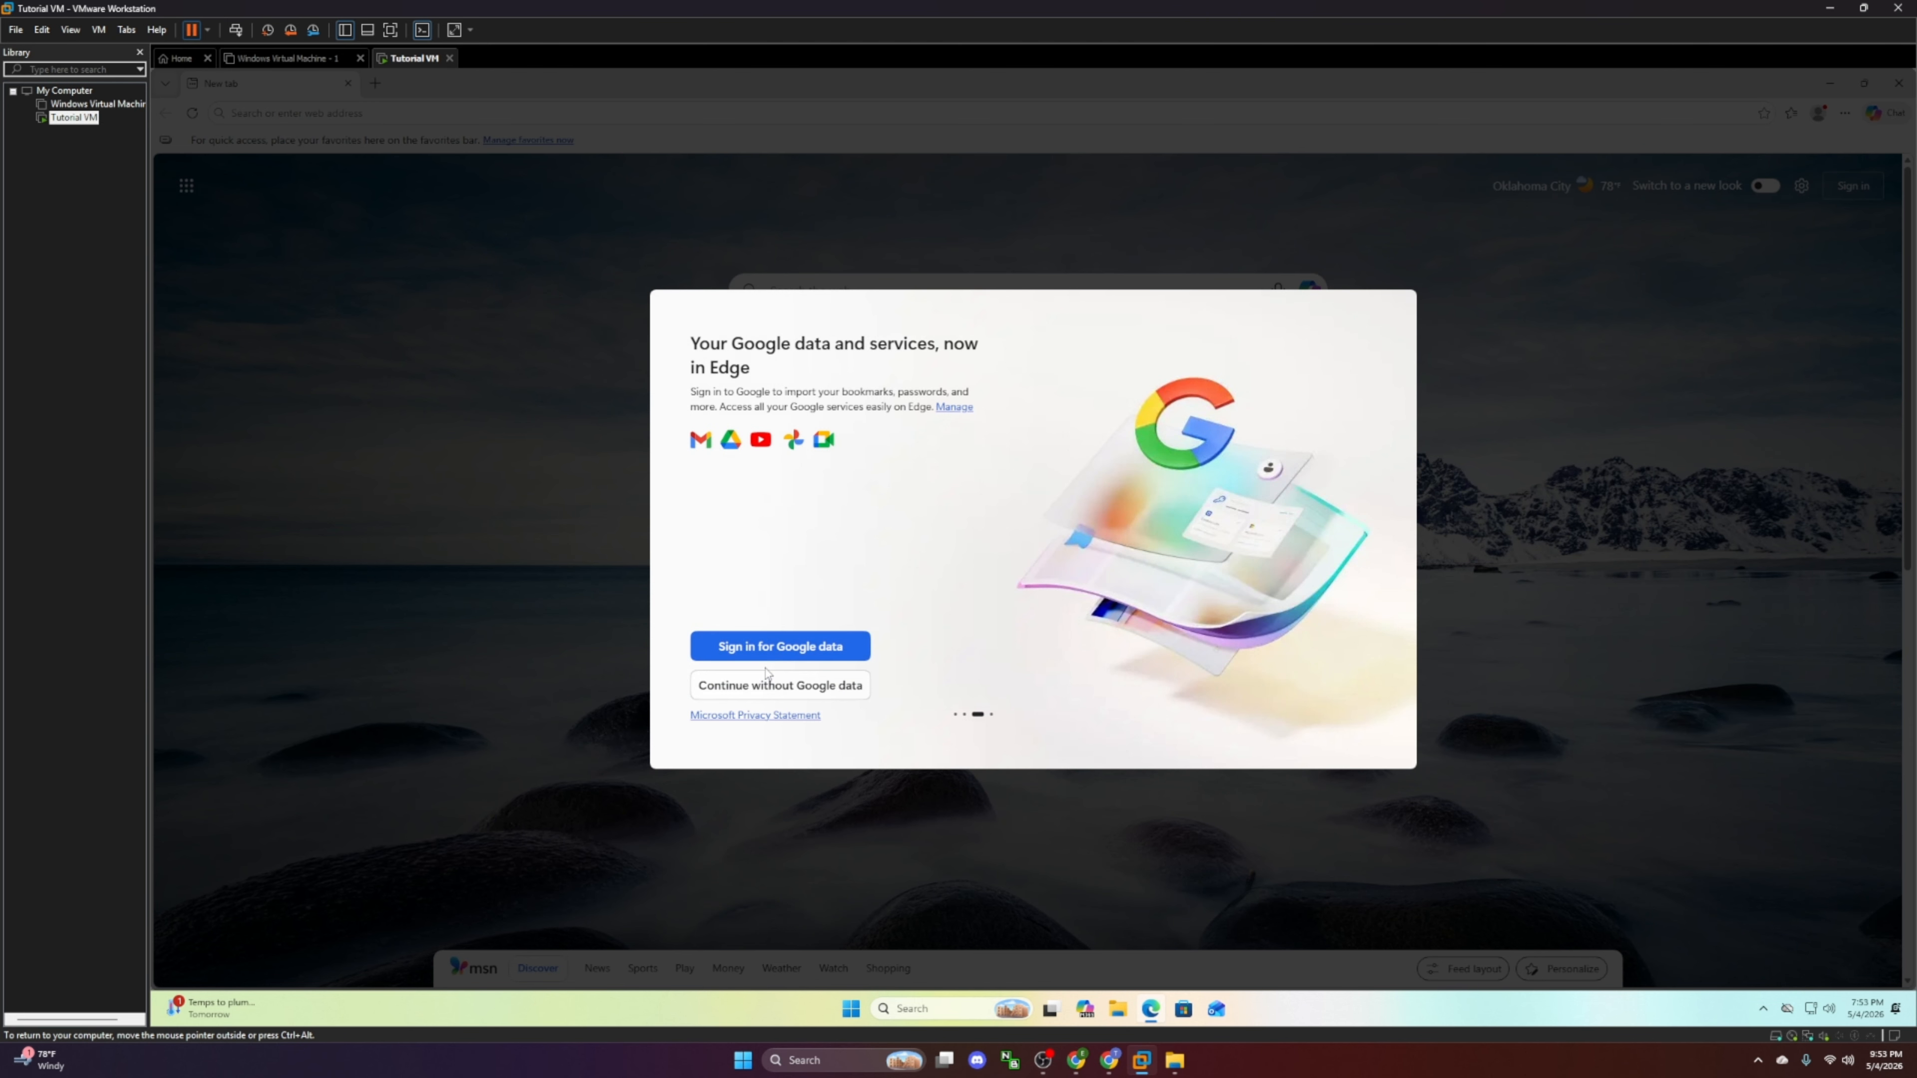
{"action": "left_click", "coordinate": [832, 687]}
{"action": "left_click", "coordinate": [843, 685]}
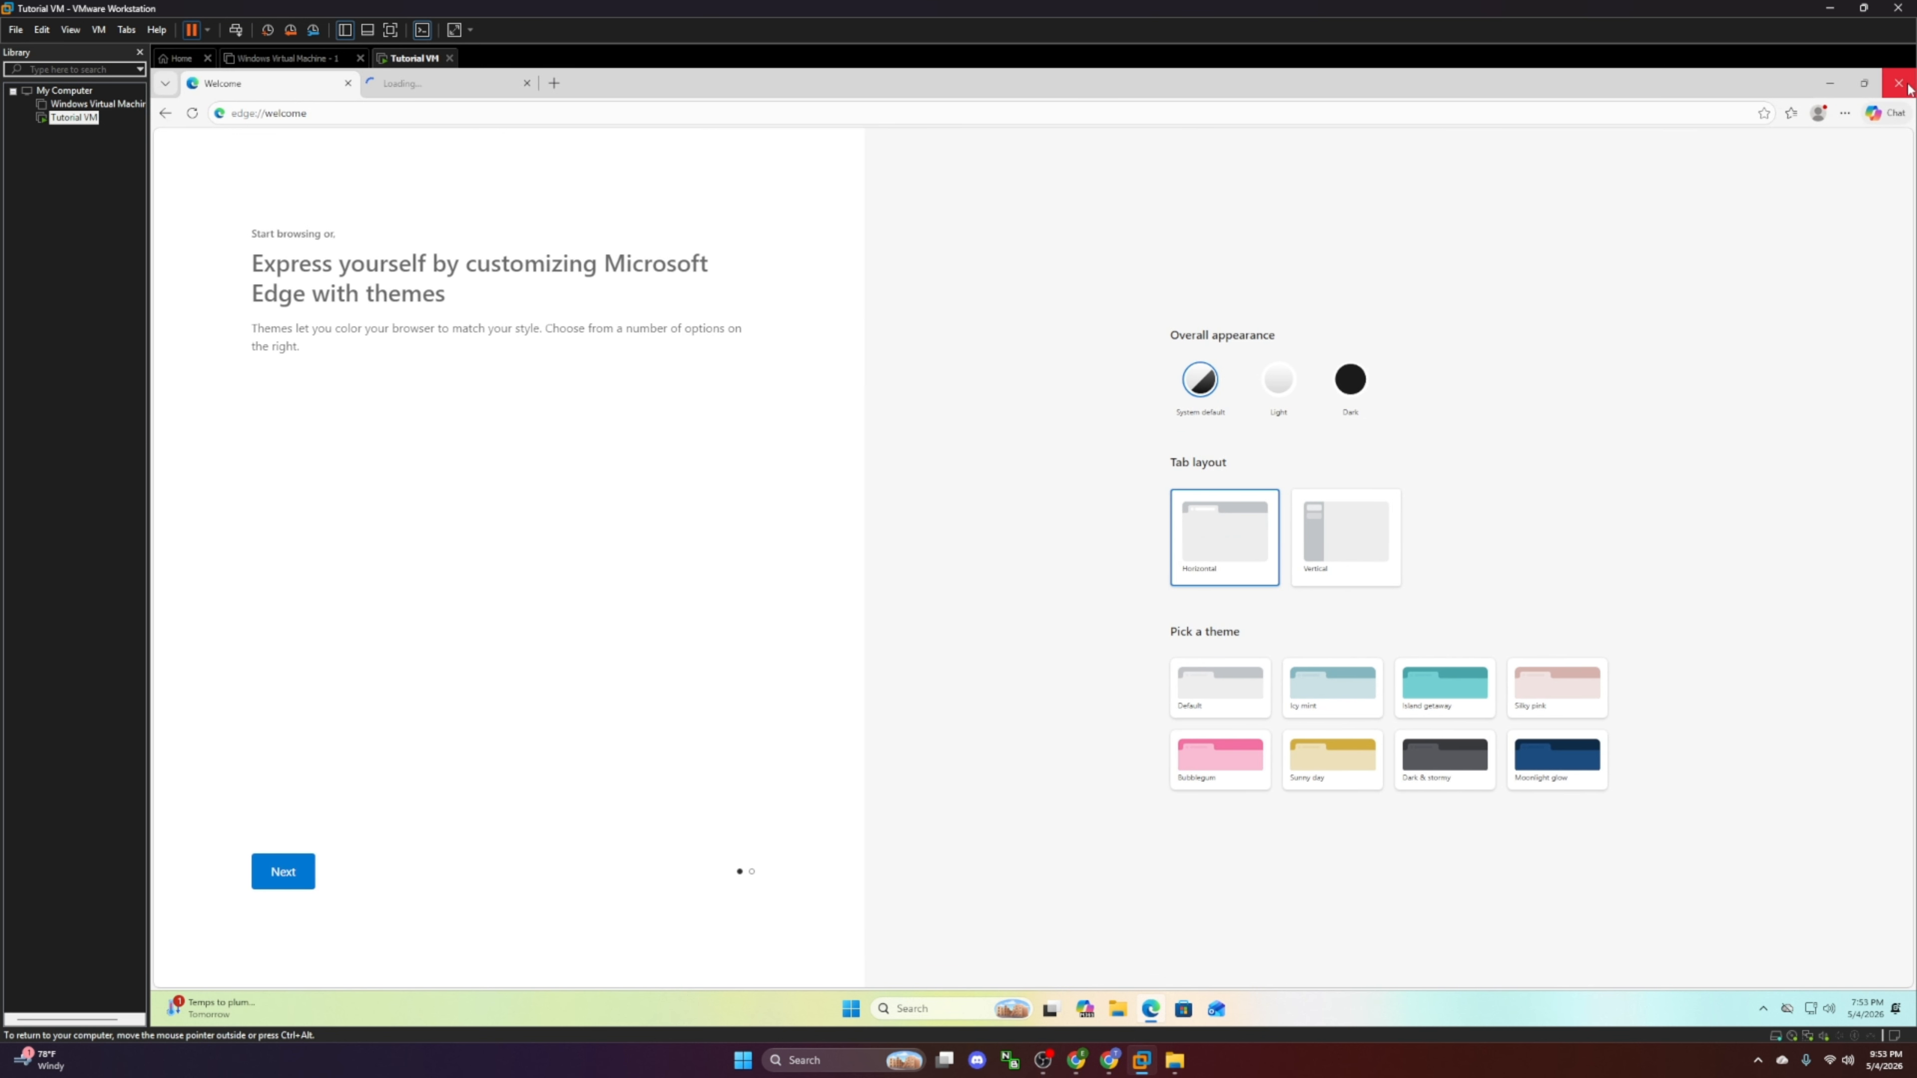